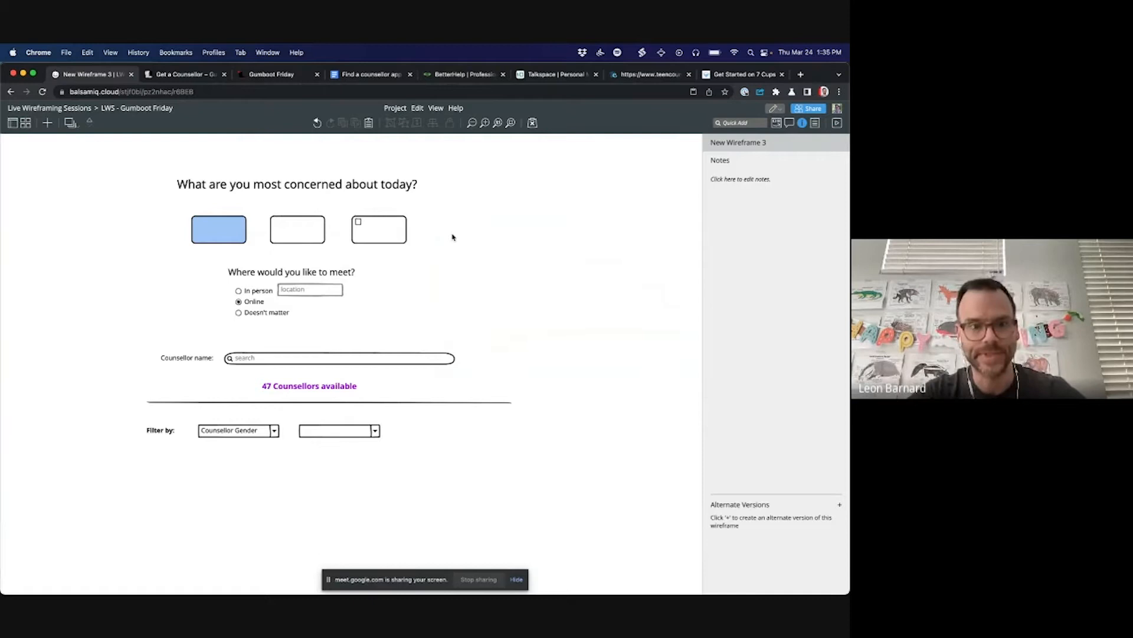
# Step: Add an image placeholder about 131 × 135 in size below the Filter by row, near its left end
pyautogui.scroll(-2, 462, 276)
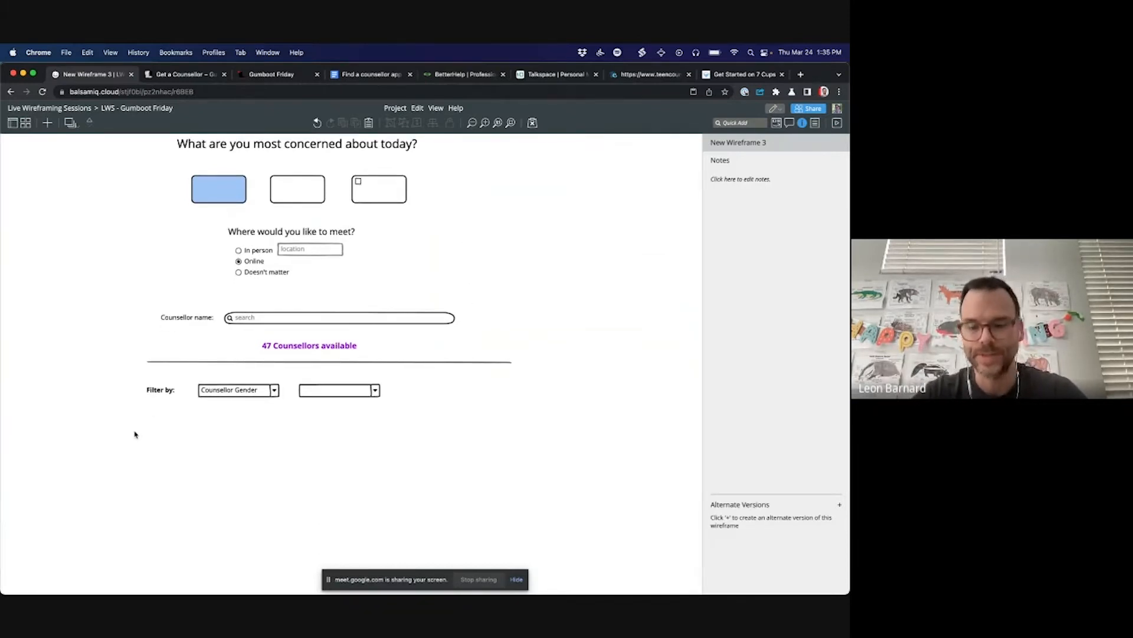
pyautogui.press('/')
pyautogui.write('im')
pyautogui.press('Return')
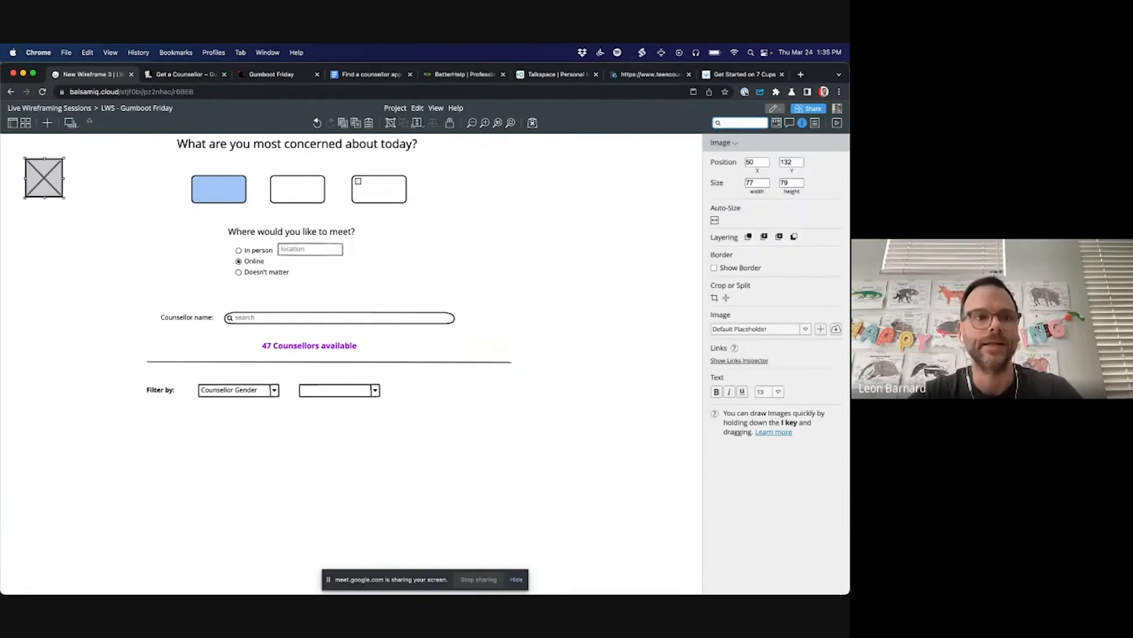
pyautogui.moveTo(43, 169); pyautogui.dragTo(207, 494)
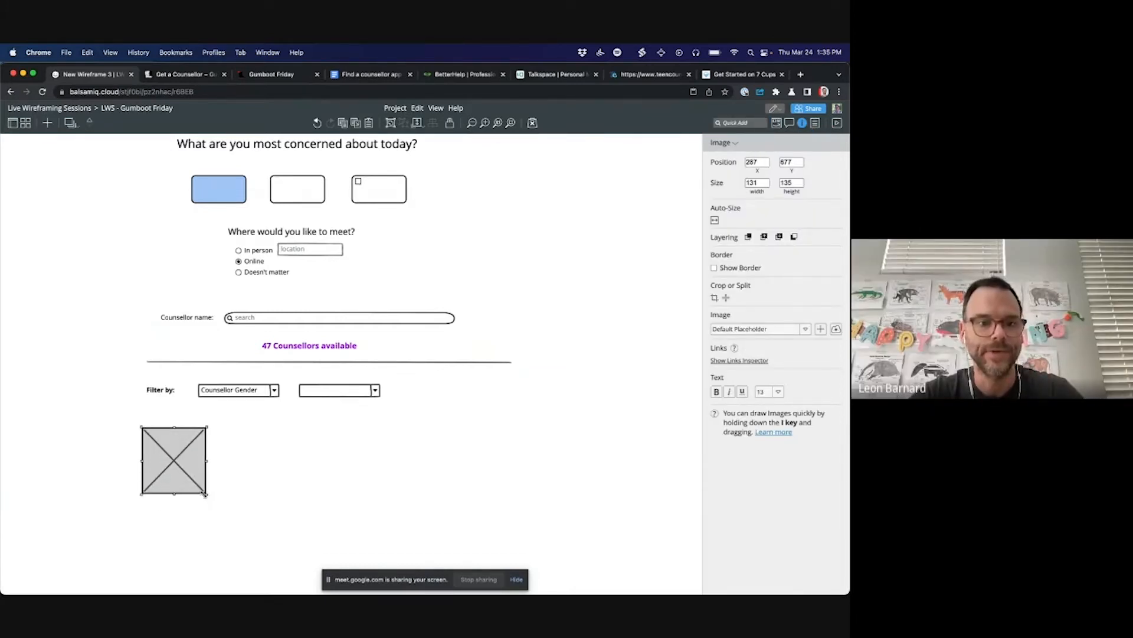
# Step: Draw a block of text about 142 × 43 in size directly beneath the image placeholder
pyautogui.moveTo(140, 501)
pyautogui.mouseDown()
pyautogui.moveTo(202, 523)
pyautogui.moveTo(211, 513)
pyautogui.mouseUp()
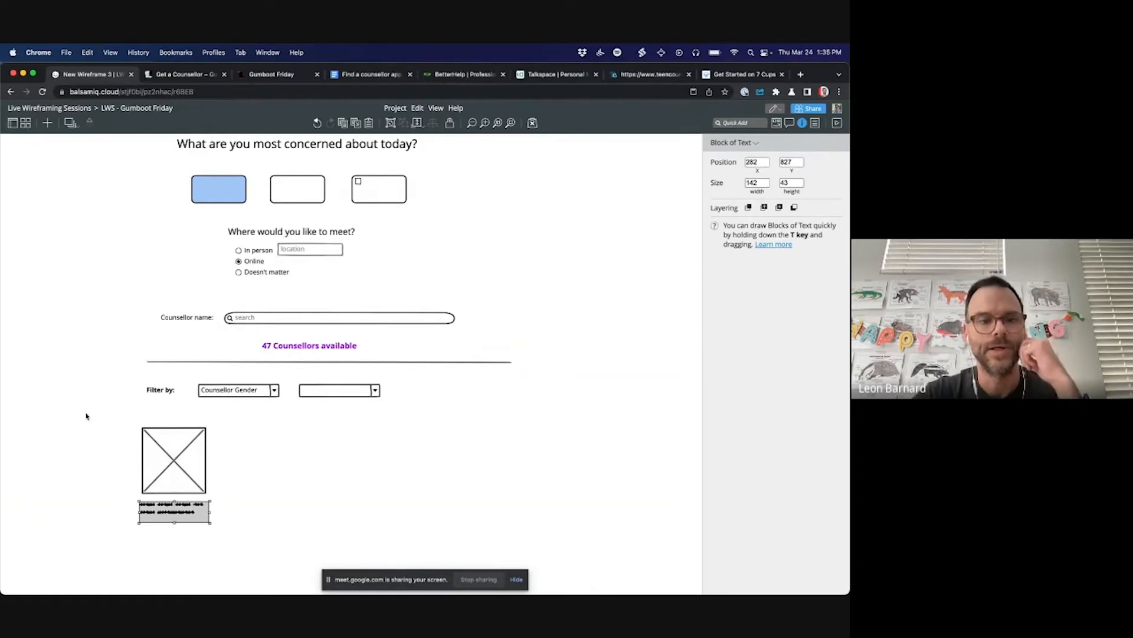
pyautogui.click(87, 413)
pyautogui.scroll(-1, 86, 416)
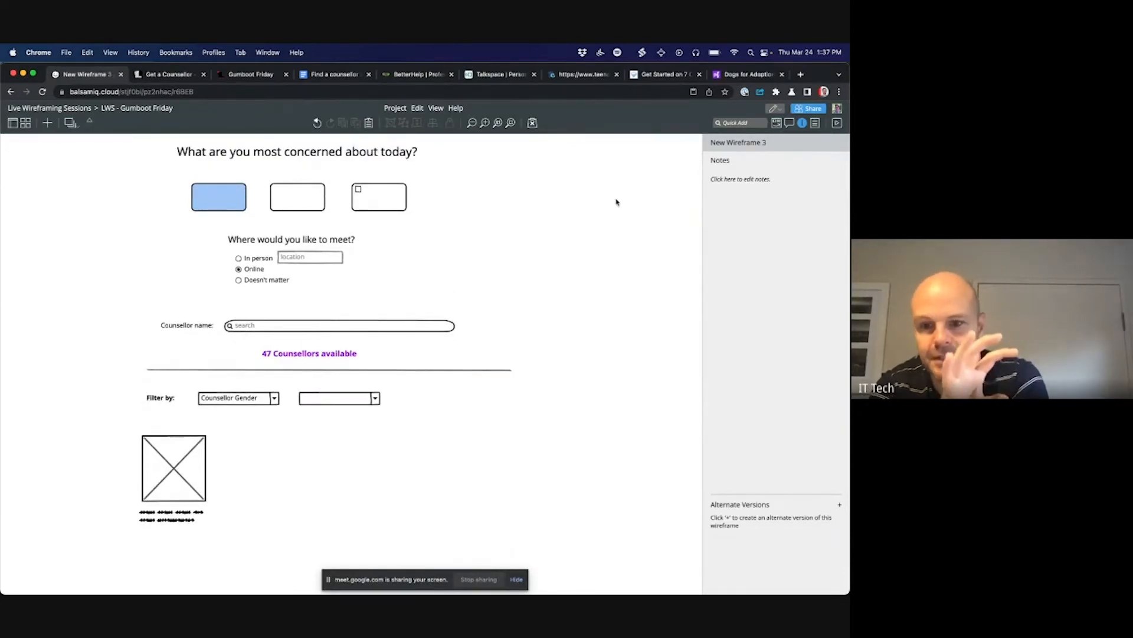
# Step: Add a Play Circle Outlined icon and place it at the centre of the image placeholder
pyautogui.press('/')
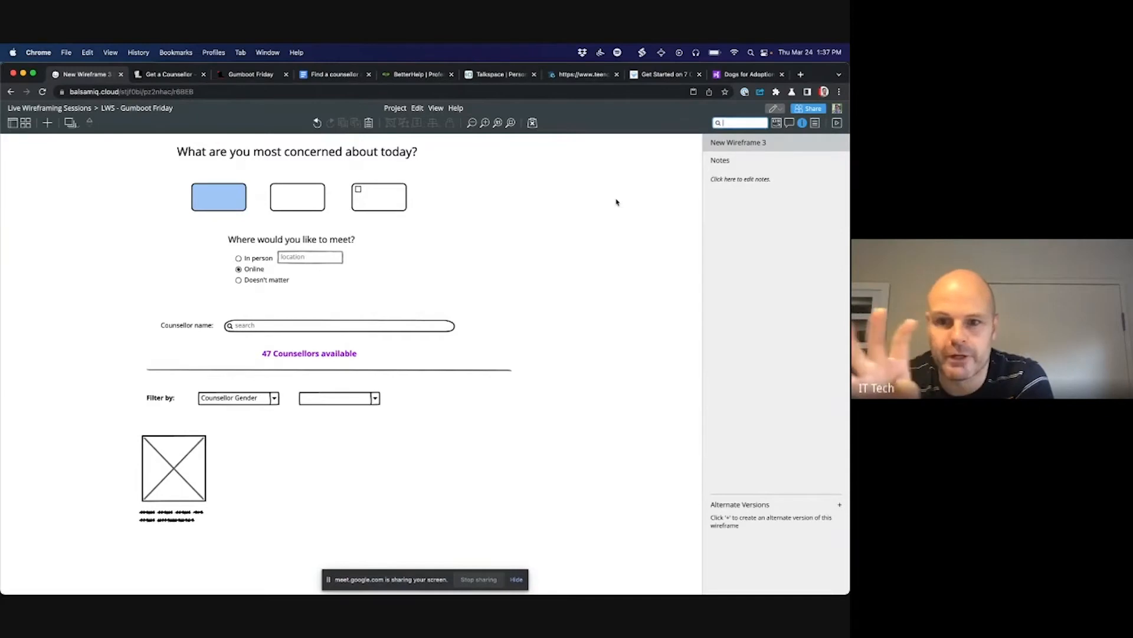
pyautogui.write('play')
pyautogui.press('Down')
pyautogui.press('Down')
pyautogui.press('Down')
pyautogui.press('Down')
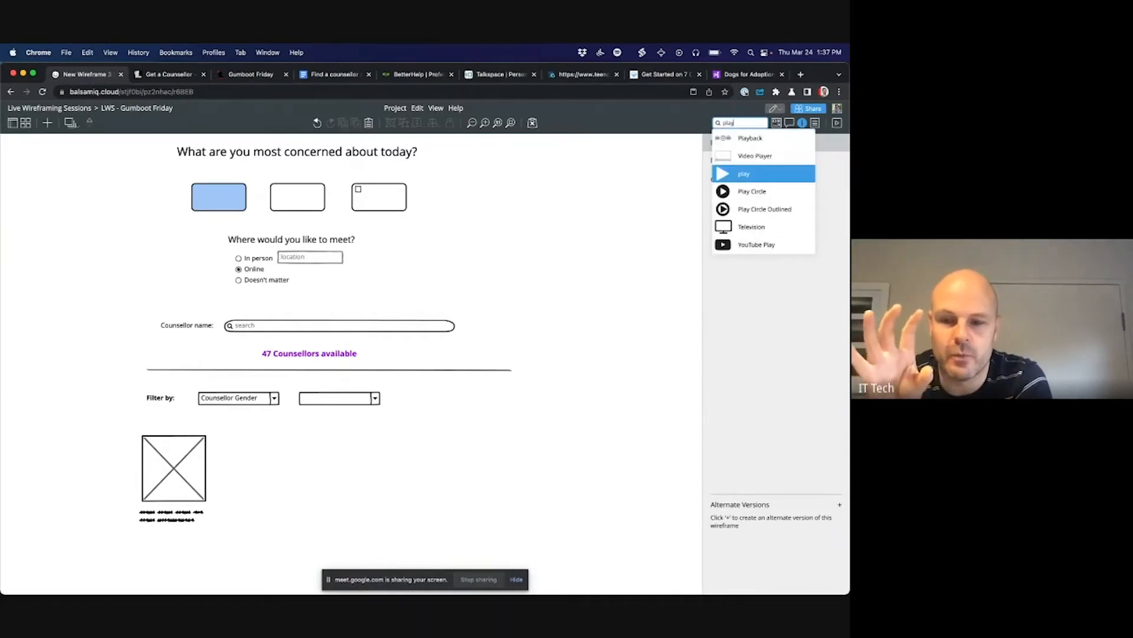
pyautogui.press('Return')
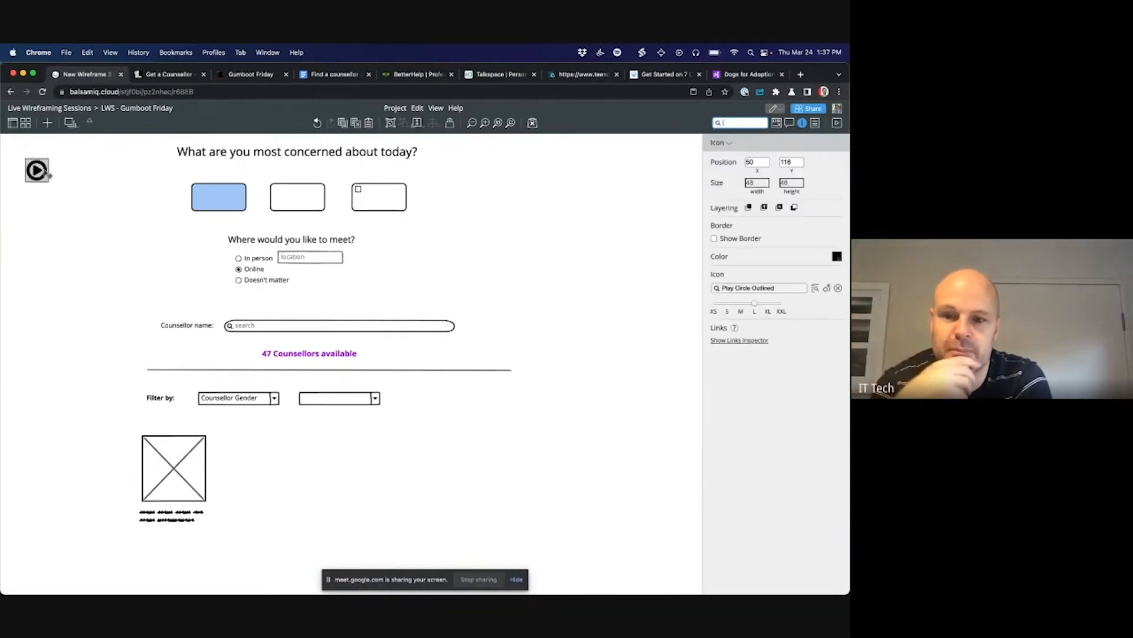
pyautogui.moveTo(44, 174); pyautogui.dragTo(181, 472)
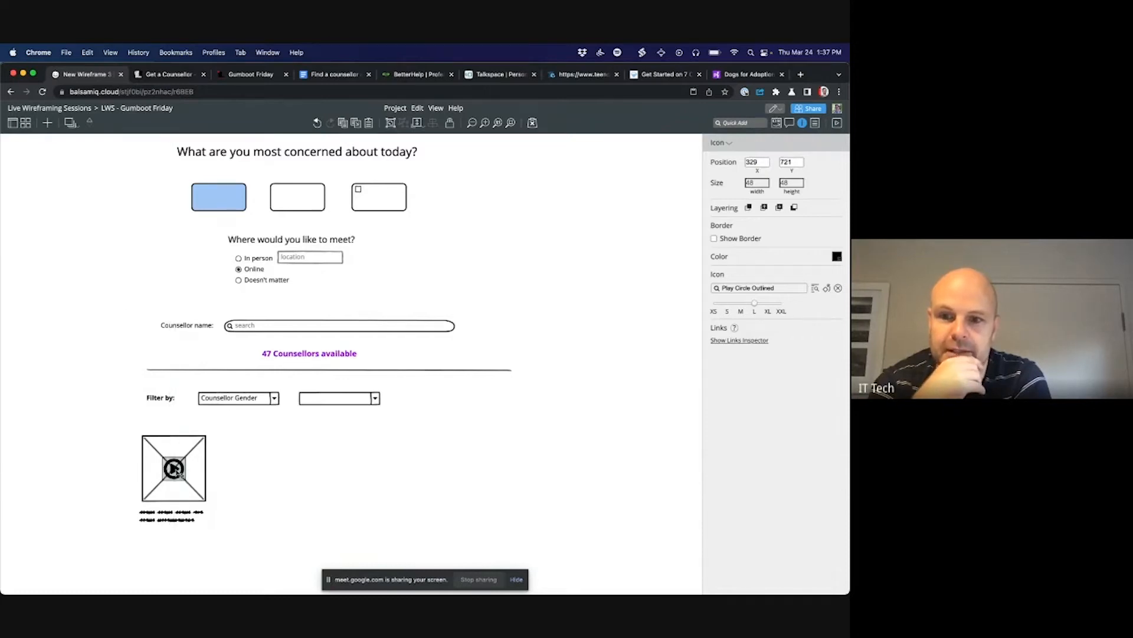
pyautogui.click(95, 423)
# Step: Add a Video Player control to the wireframe
pyautogui.scroll(-2, 95, 424)
pyautogui.scroll(-2, 95, 424)
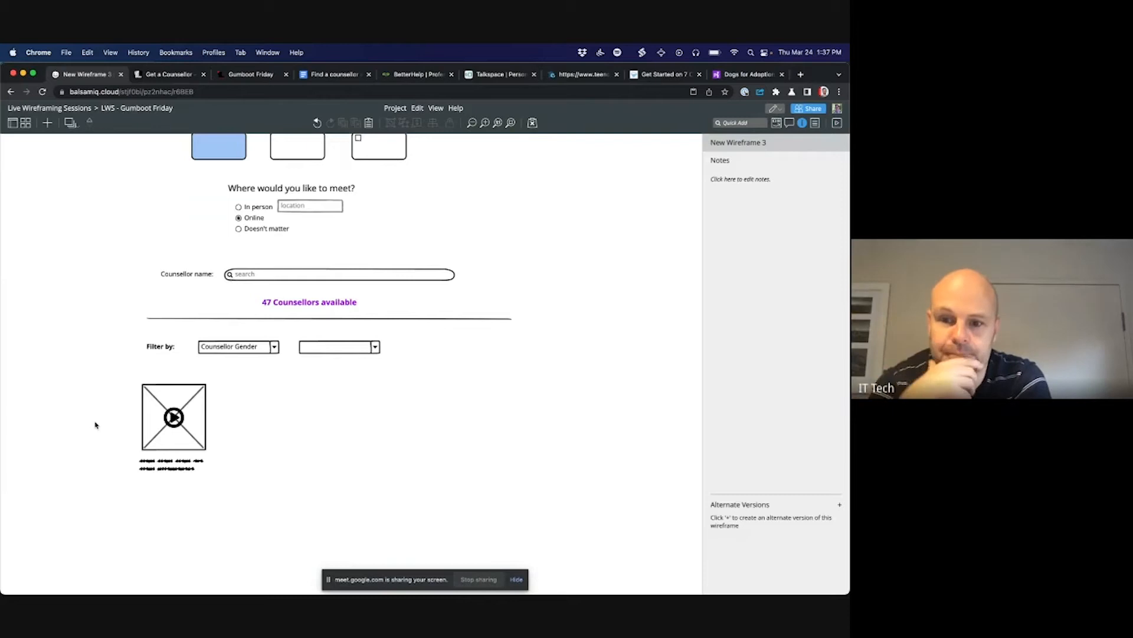
pyautogui.scroll(-5, 86, 394)
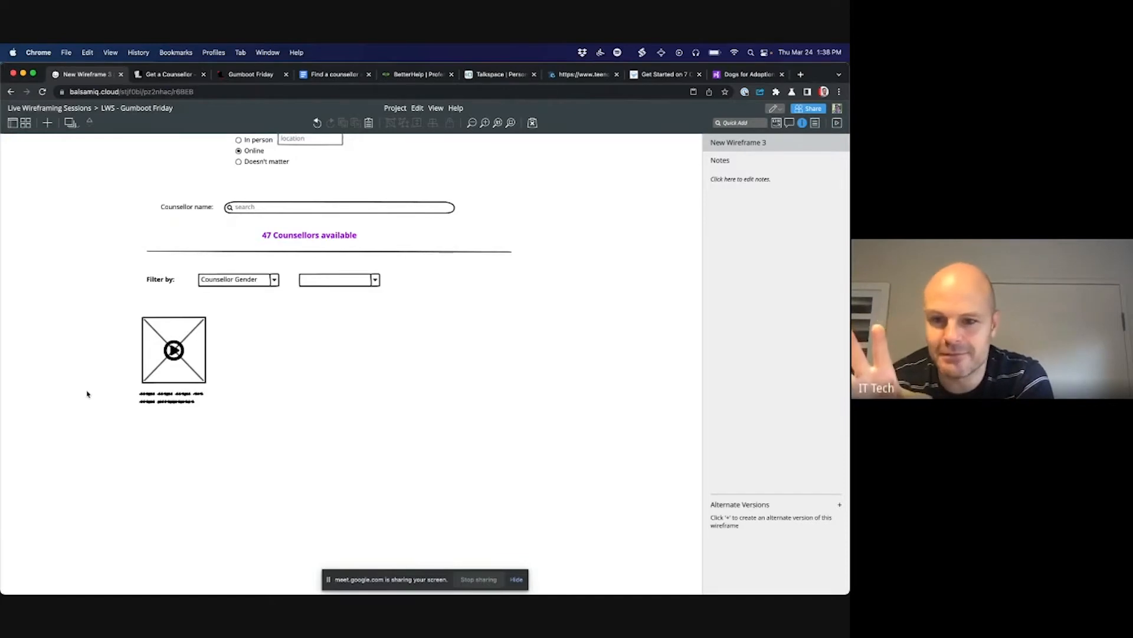
pyautogui.write('vid')
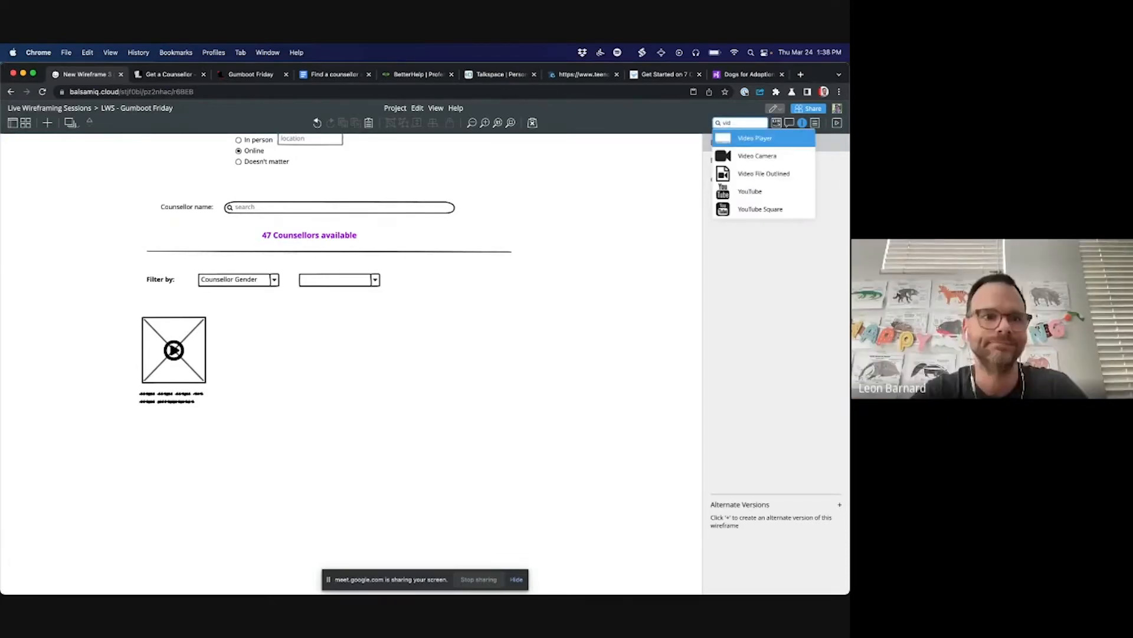
pyautogui.press('Return')
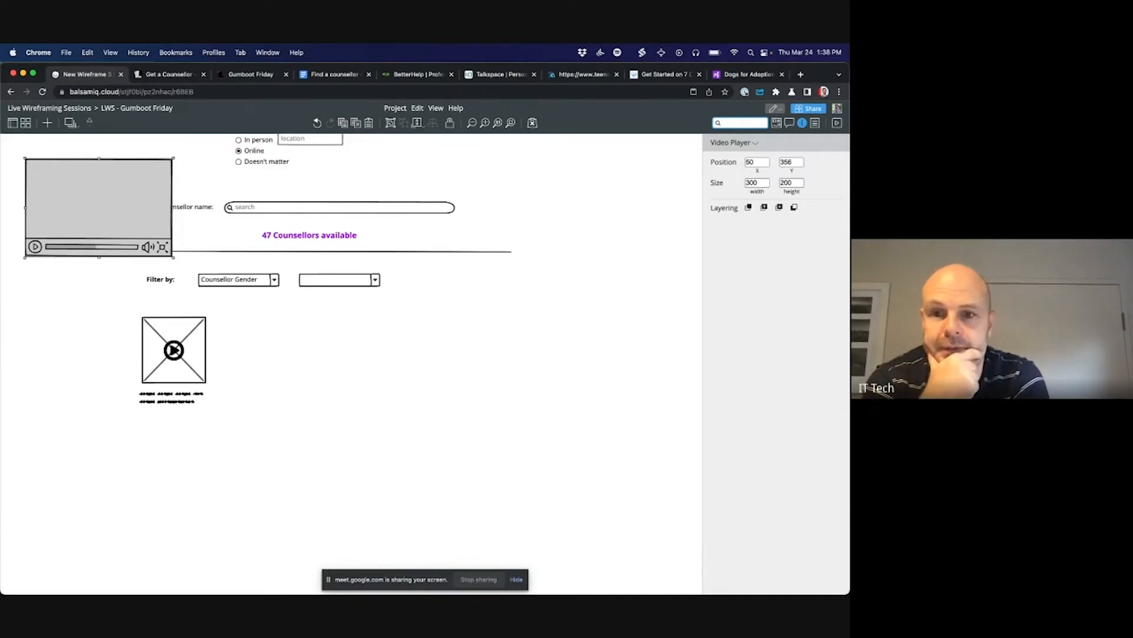
pyautogui.write('vid')
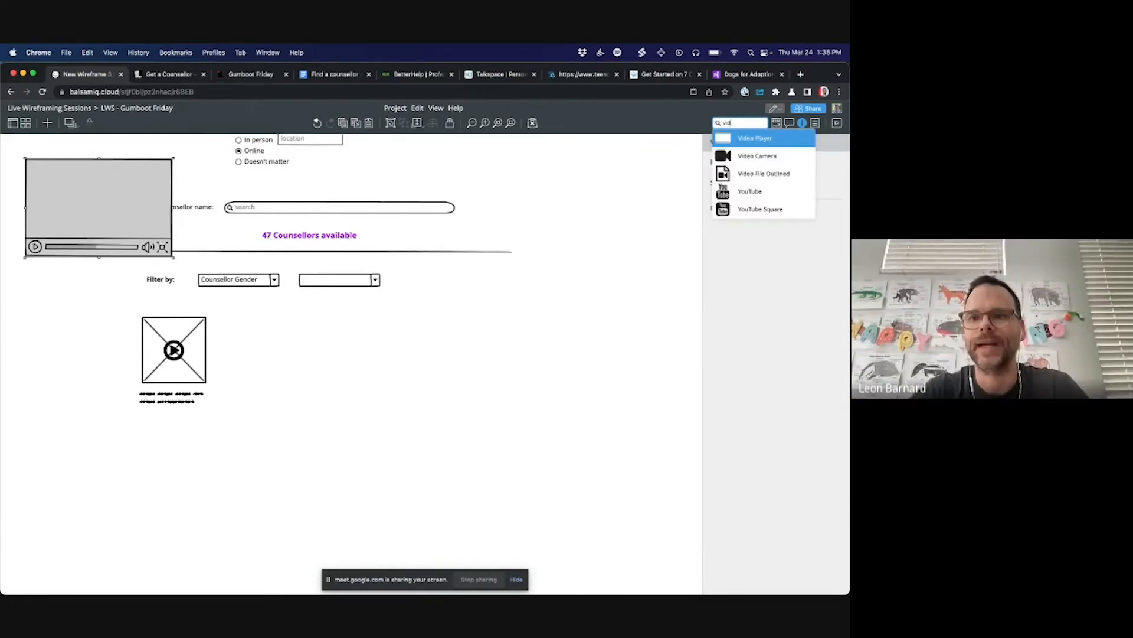
pyautogui.press('BackSpace')
pyautogui.press('BackSpace')
pyautogui.press('BackSpace')
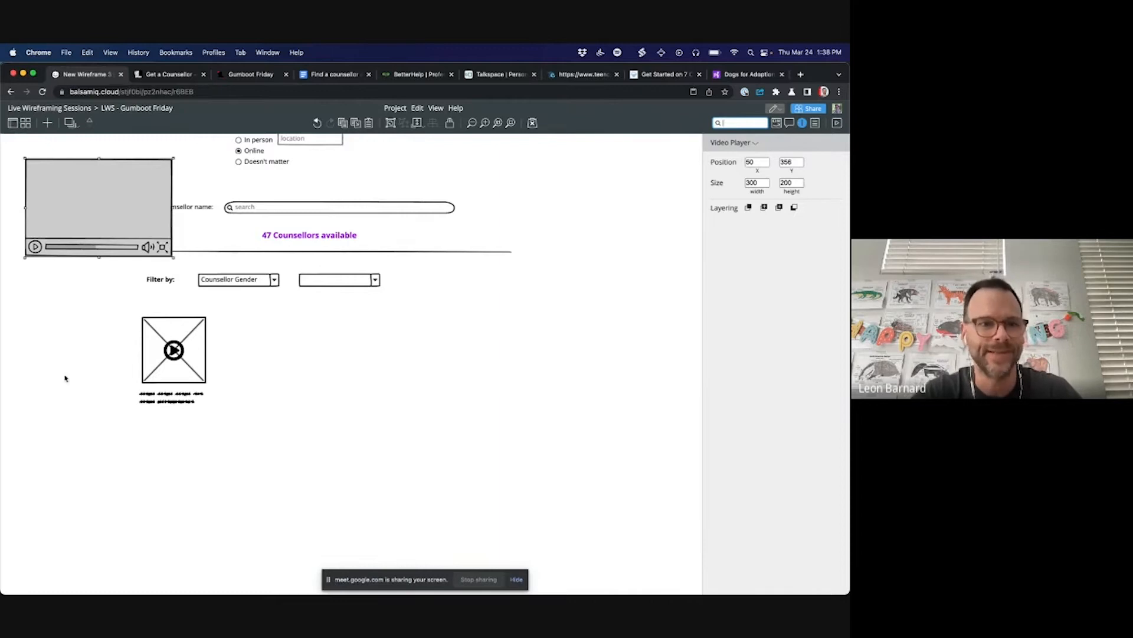
# Step: Extend the text block below the image placeholder downward to a height of about 65
pyautogui.click(126, 404)
pyautogui.click(172, 403)
pyautogui.moveTo(186, 412); pyautogui.dragTo(185, 422)
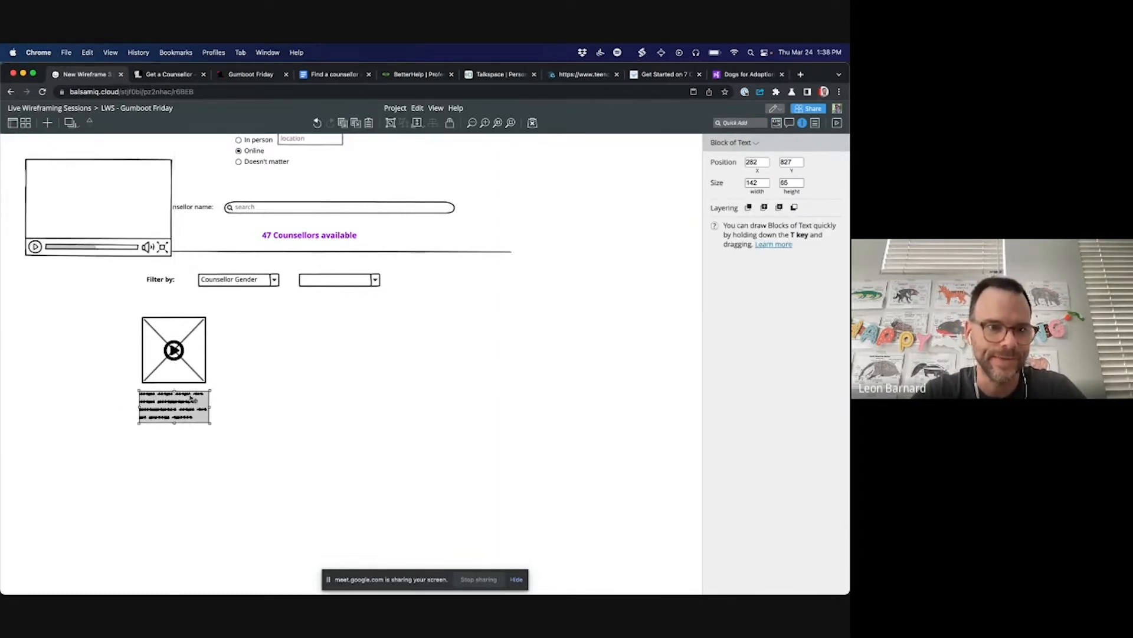
pyautogui.click(103, 379)
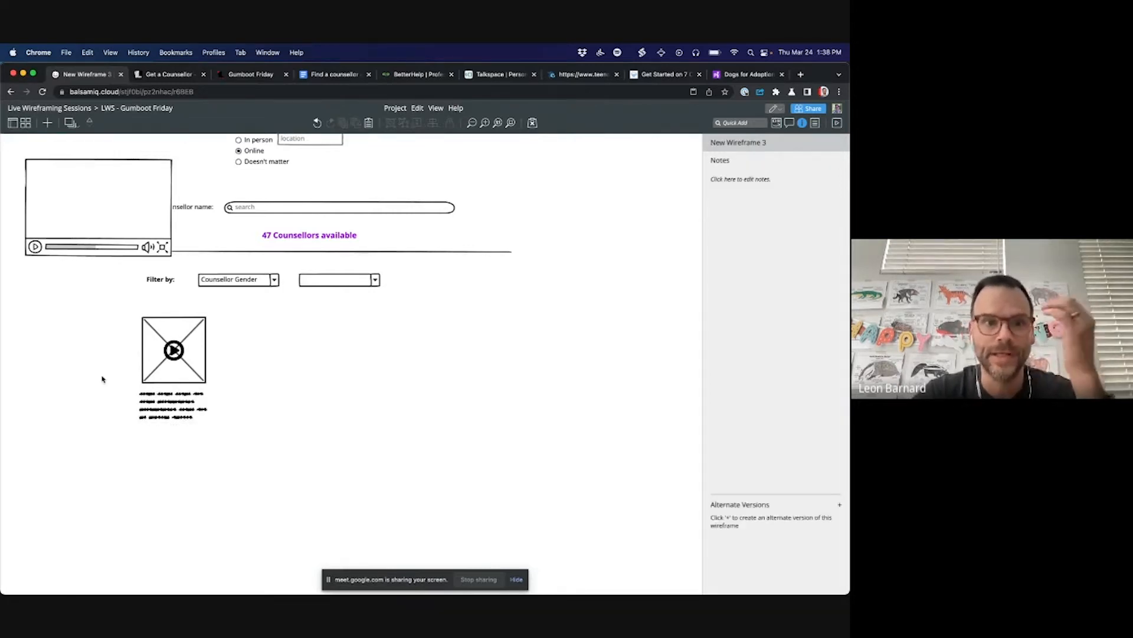
pyautogui.scroll(4, 103, 379)
pyautogui.scroll(1, 103, 379)
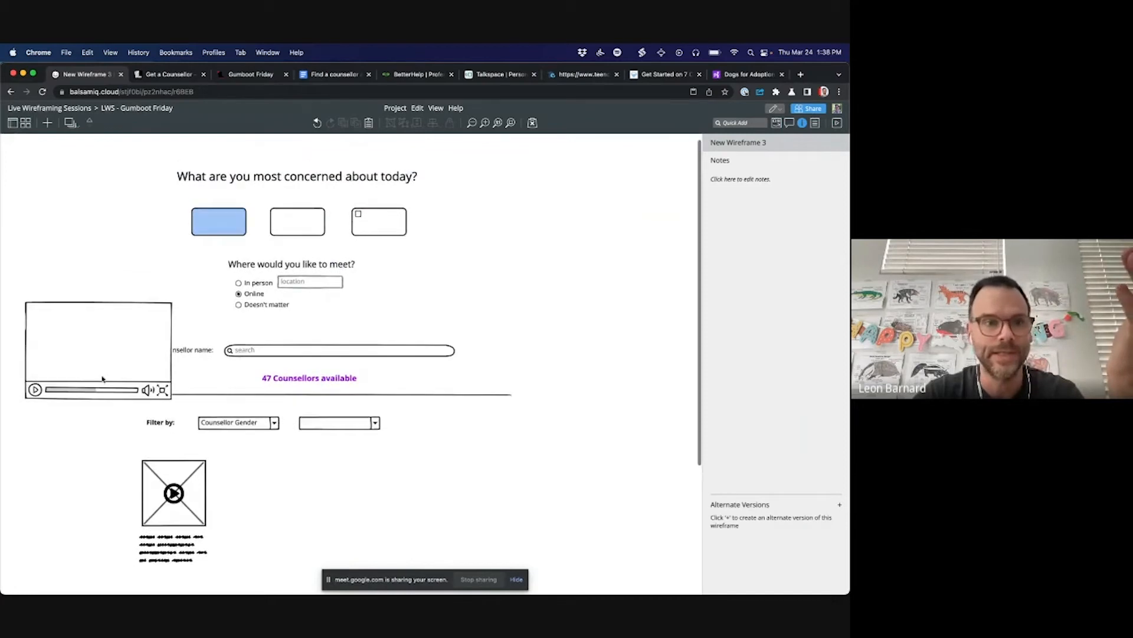
pyautogui.scroll(-3, 103, 379)
pyautogui.scroll(-2, 102, 379)
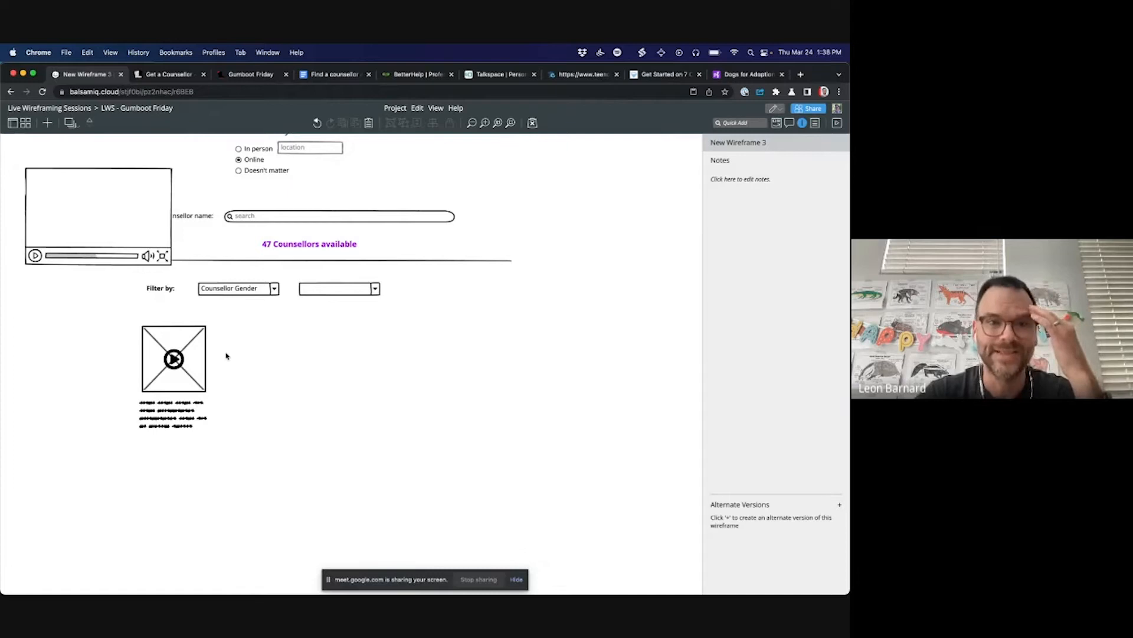
# Step: Switch to the Petfinder dog results page, examine its filter list and result cards, and return to the Balsamiq wireframe
pyautogui.click(760, 76)
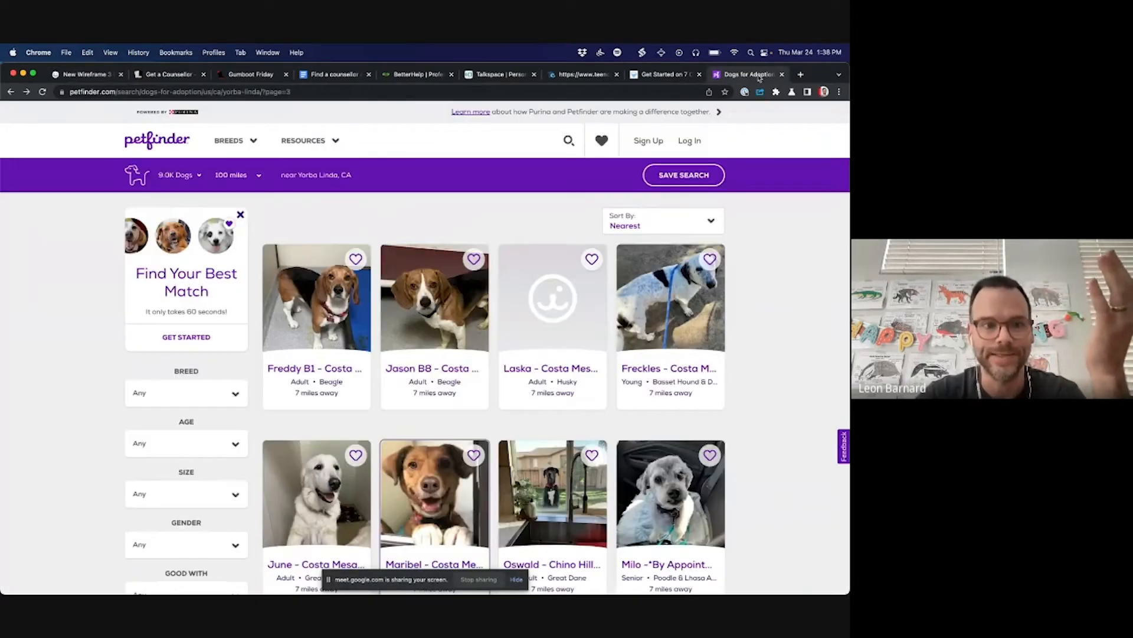
pyautogui.scroll(-10, 188, 234)
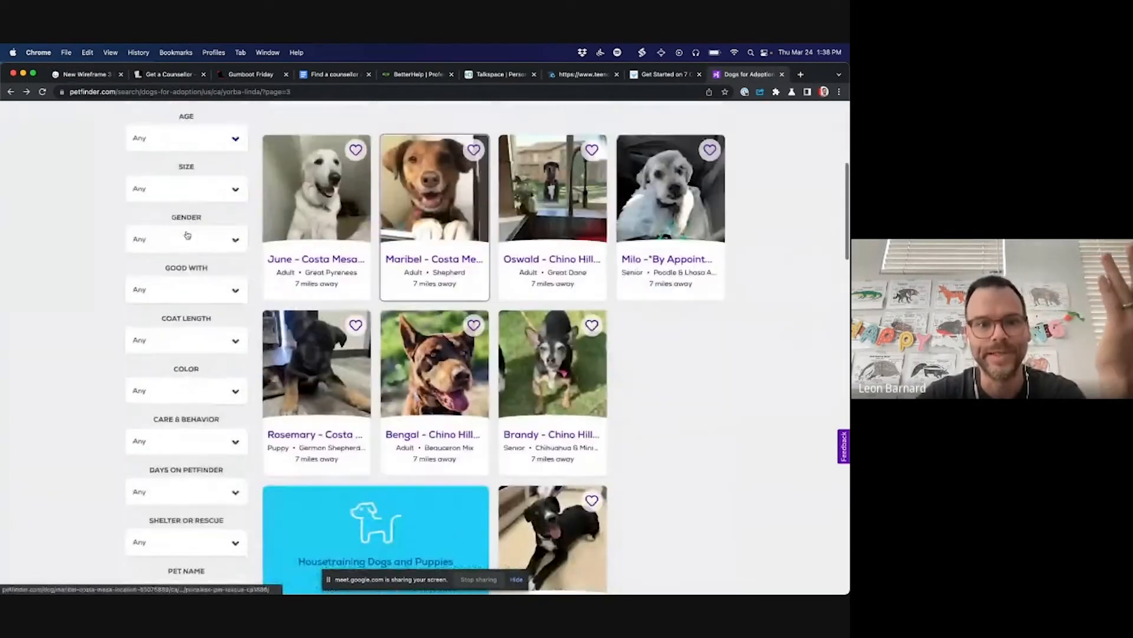
pyautogui.scroll(-4, 188, 234)
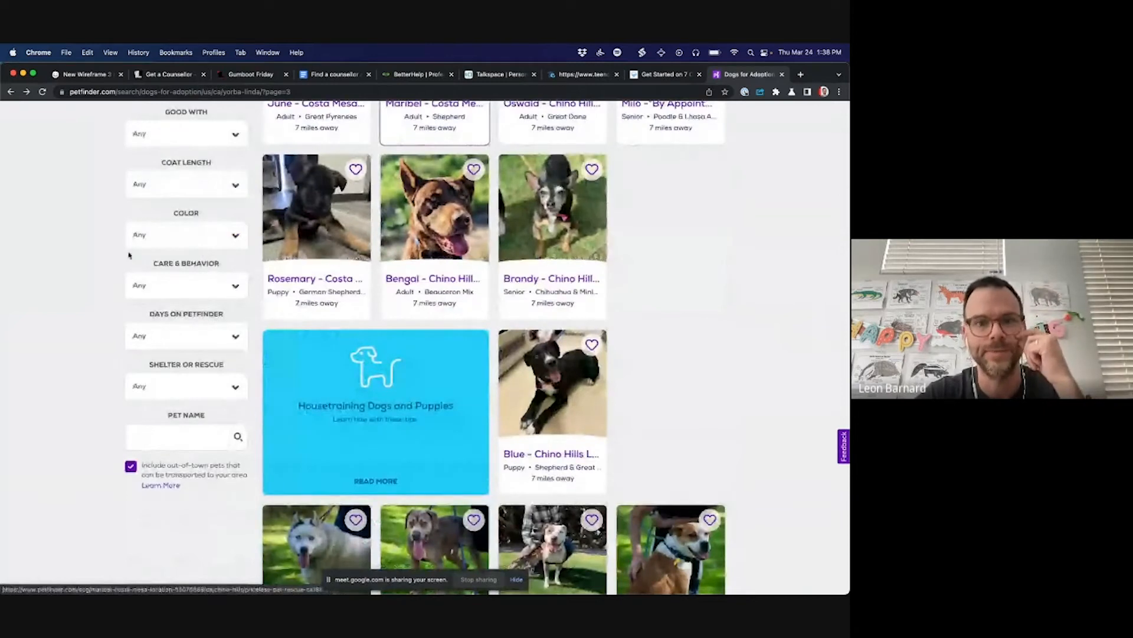
pyautogui.click(88, 76)
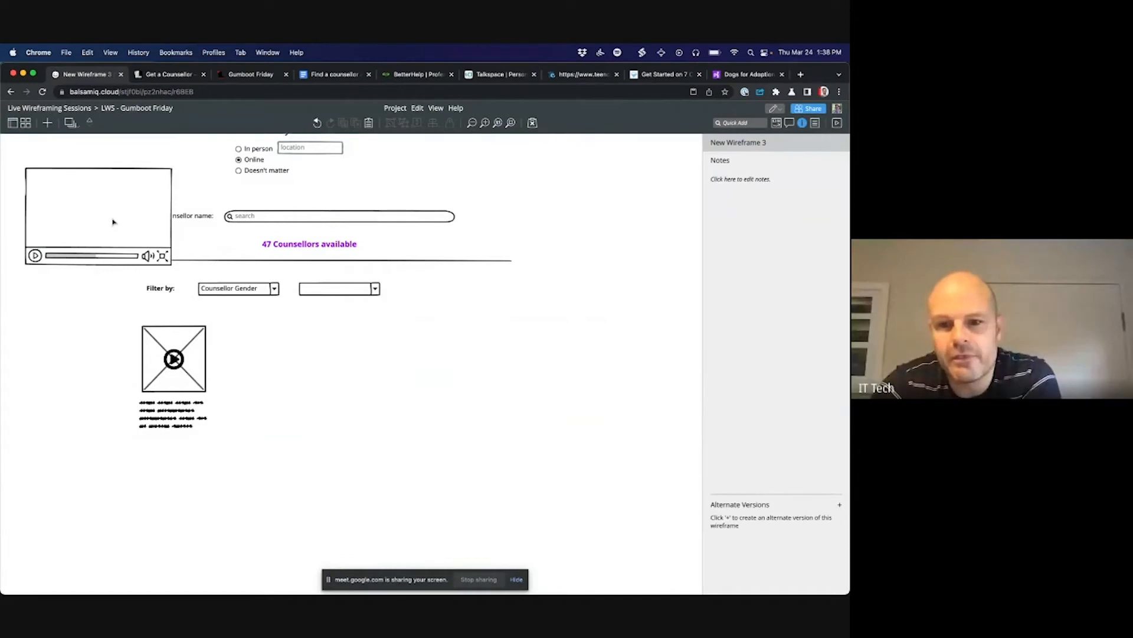
pyautogui.scroll(-2, 109, 242)
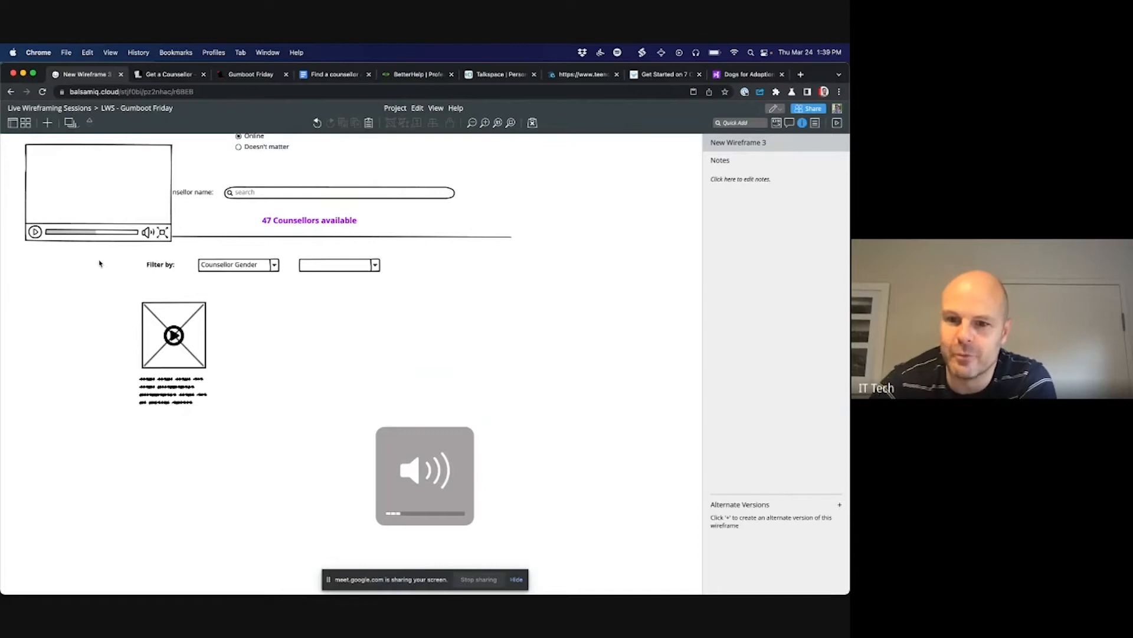
pyautogui.scroll(10, 103, 263)
pyautogui.scroll(-9, 100, 264)
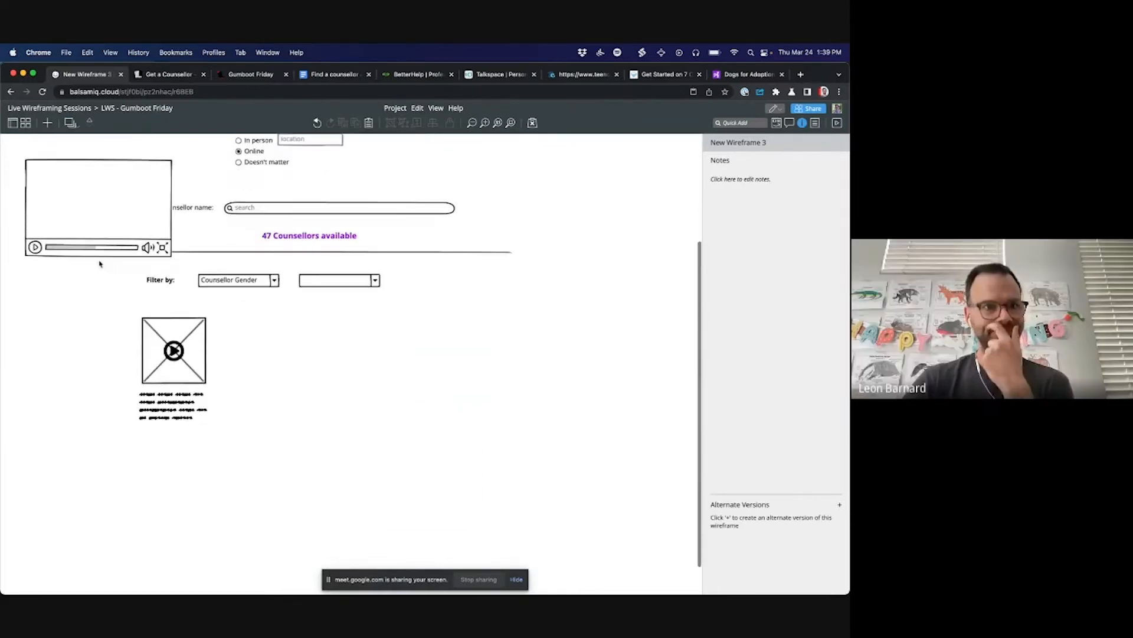
pyautogui.scroll(-1, 100, 264)
# Step: Move all the wireframe's controls together to the right and slightly up, to about X 198, Y 55
pyautogui.scroll(12, 104, 291)
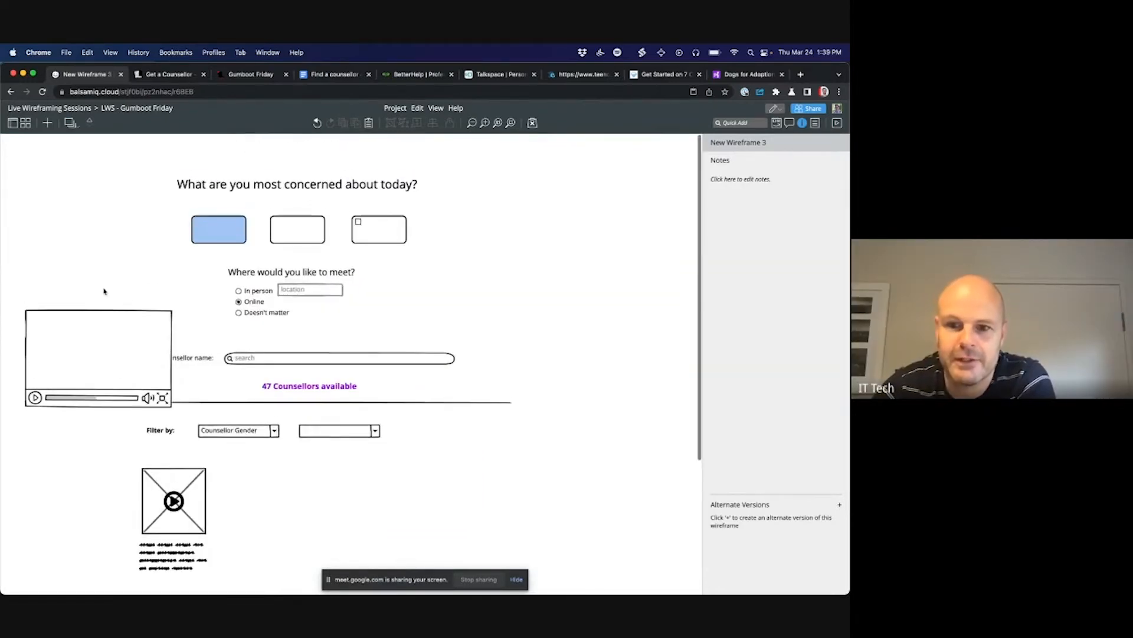
pyautogui.press('super+a')
pyautogui.moveTo(210, 223); pyautogui.dragTo(283, 212)
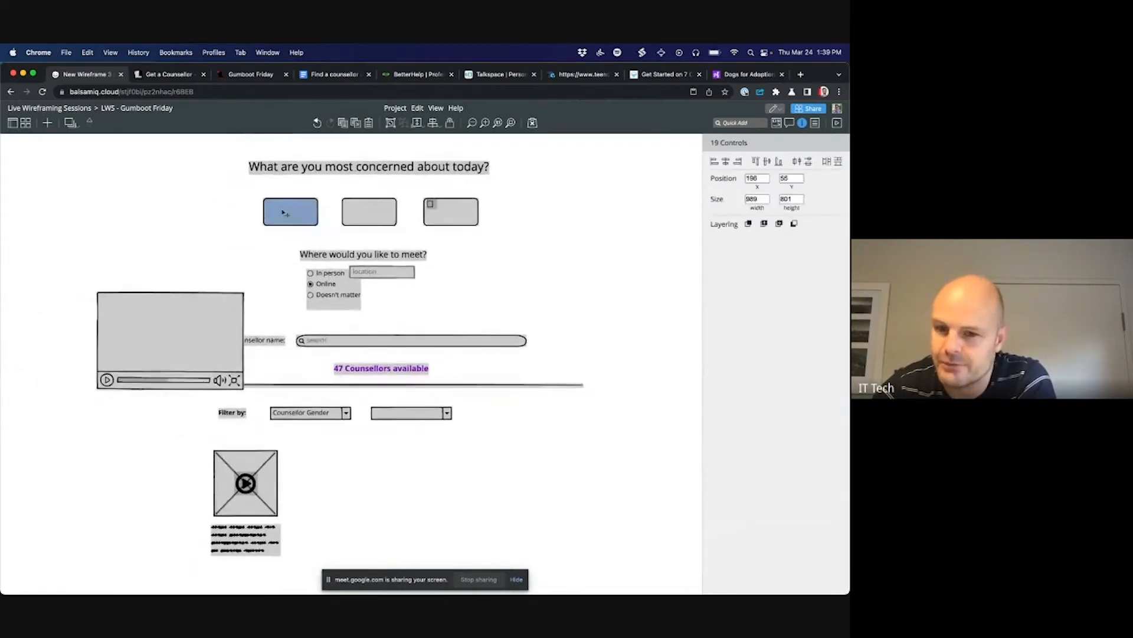
pyautogui.click(42, 470)
# Step: Move the video player down and left into the empty space beside the image placeholder
pyautogui.scroll(-5, 143, 307)
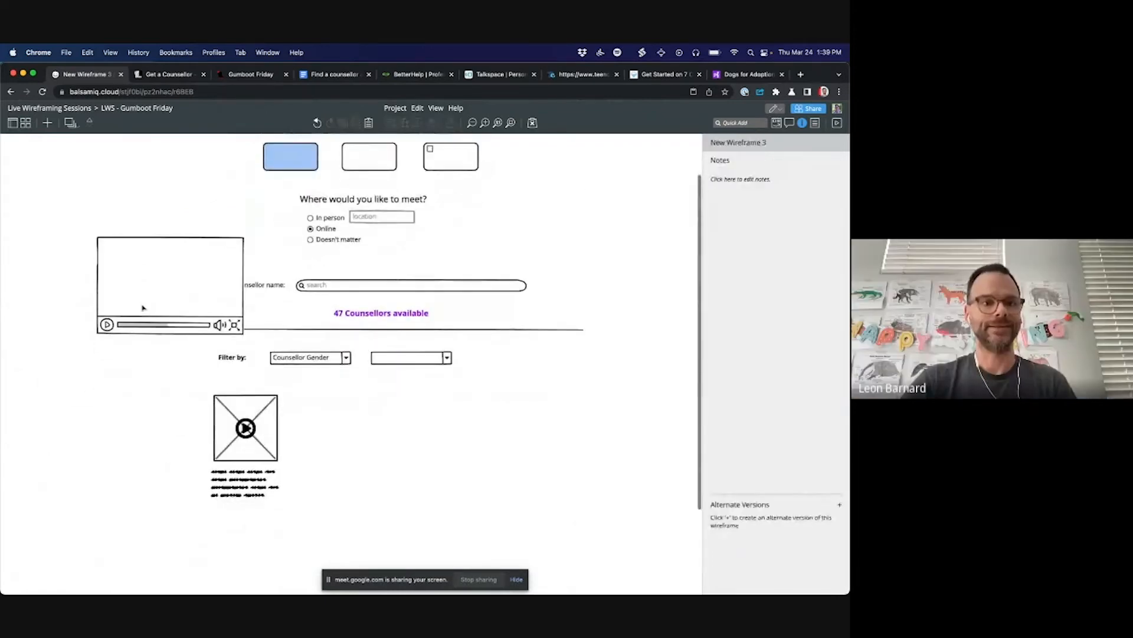
pyautogui.moveTo(142, 308); pyautogui.dragTo(67, 399)
pyautogui.click(137, 448)
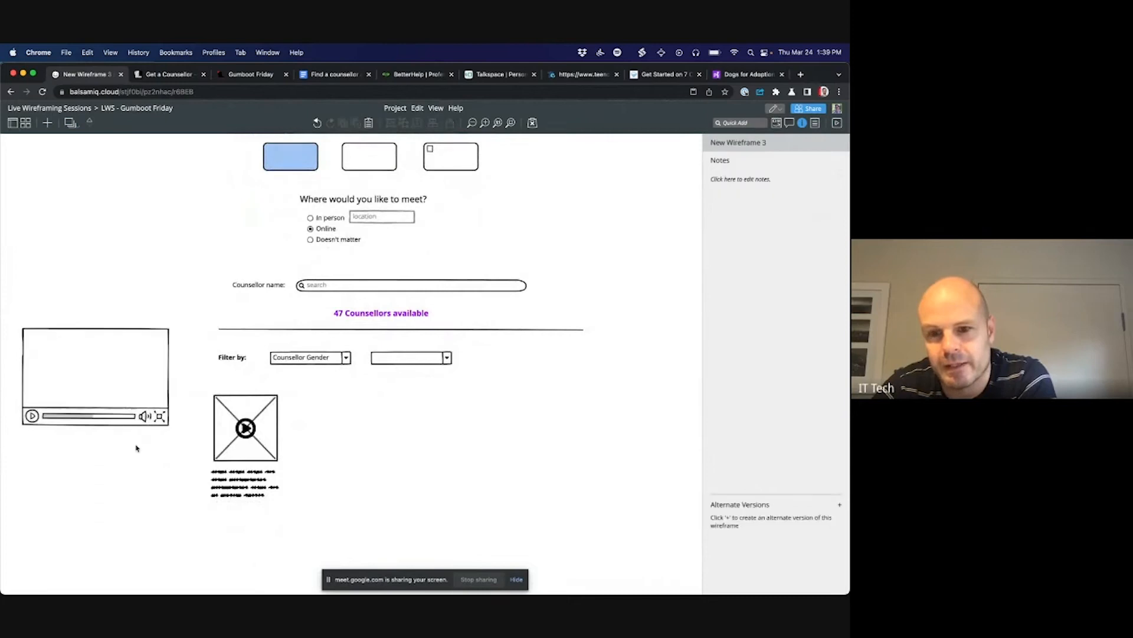
# Step: Add an arrow linking the video player's upper right corner to the play icon on the image placeholder
pyautogui.write('arrow')
pyautogui.press('Return')
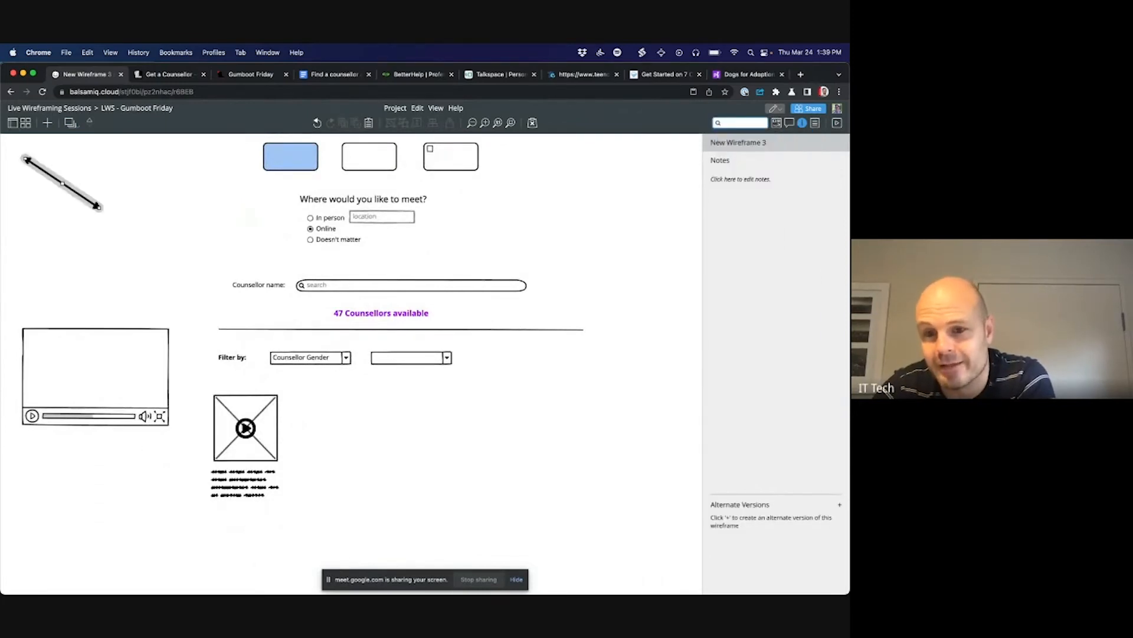
pyautogui.moveTo(89, 202); pyautogui.dragTo(224, 421)
pyautogui.moveTo(163, 378); pyautogui.dragTo(170, 336)
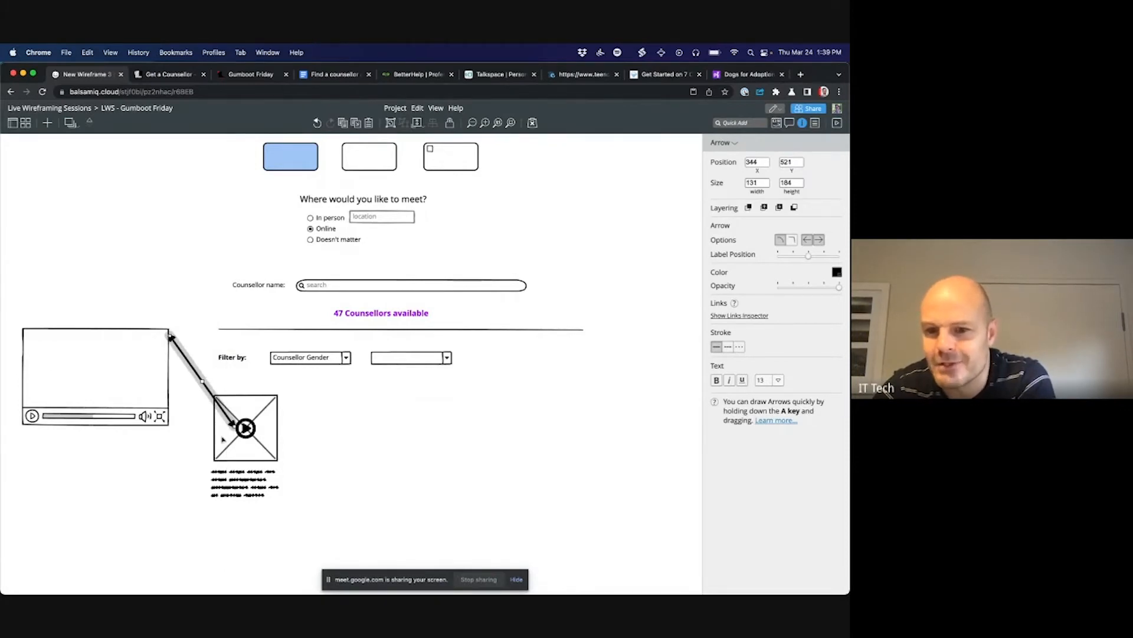
# Step: Duplicate the arrow and run the copy from the video player's lower right corner to the play icon
pyautogui.press('super+d')
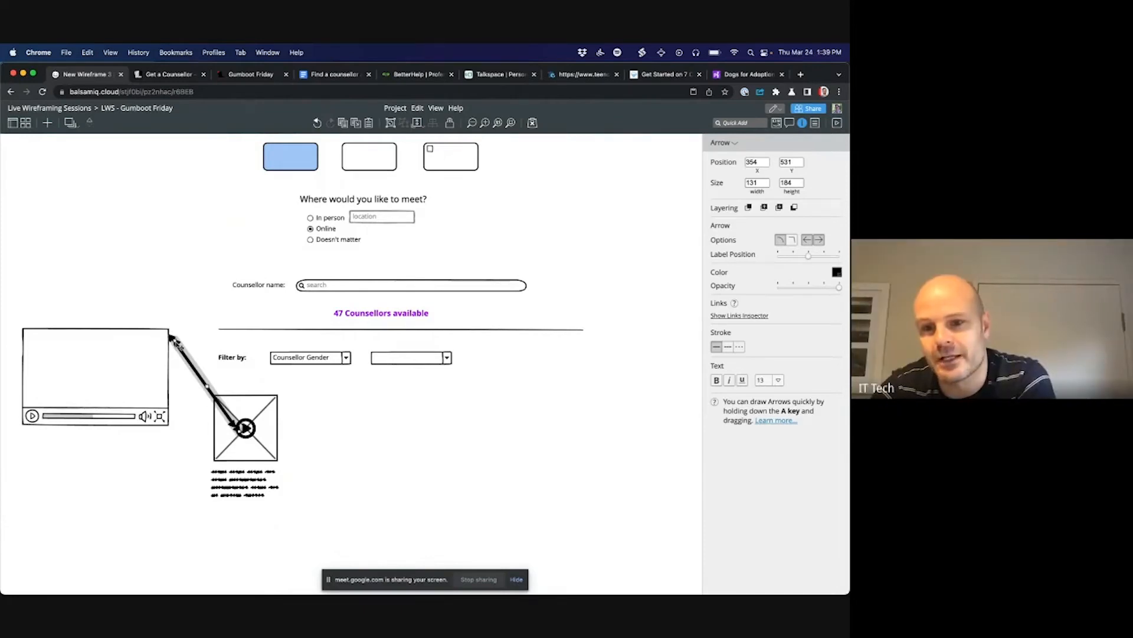
pyautogui.moveTo(173, 341); pyautogui.dragTo(200, 431)
pyautogui.click(151, 458)
# Step: Add a Modal Screen, send it to the back, and place it centred behind the large video player
pyautogui.write('mod')
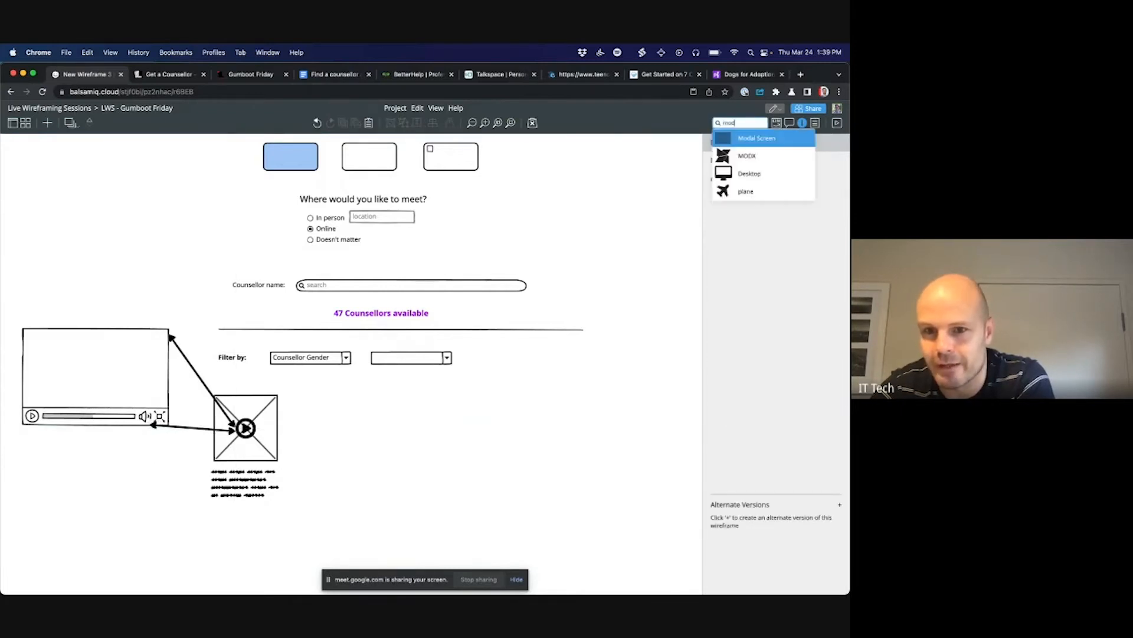
pyautogui.press('Return')
pyautogui.moveTo(116, 191); pyautogui.dragTo(116, 209)
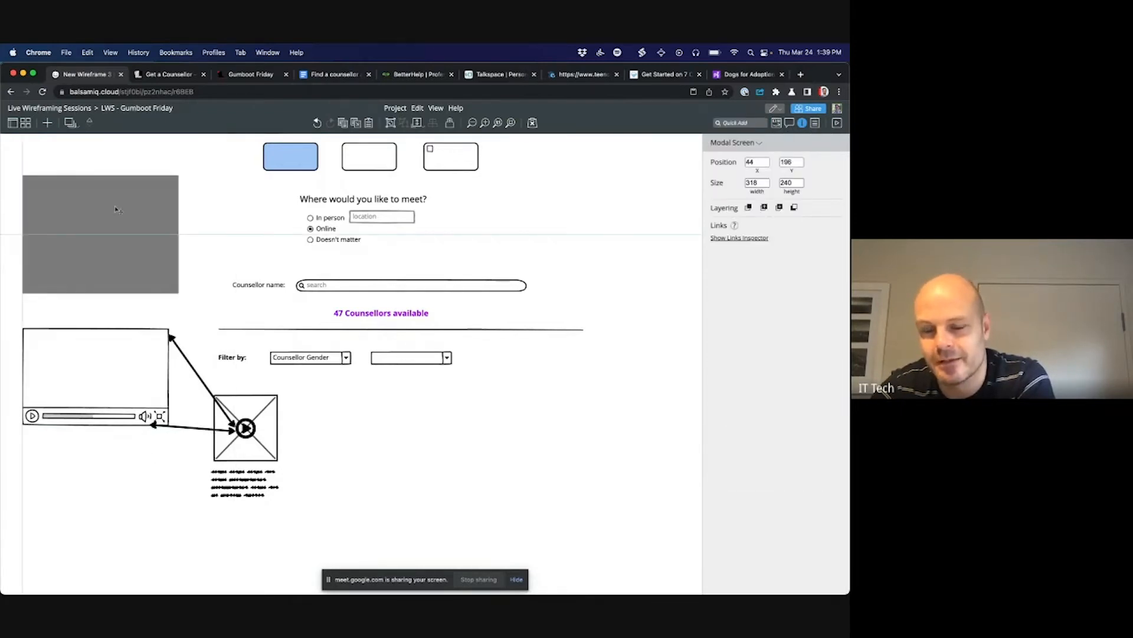
pyautogui.rightClick(115, 209)
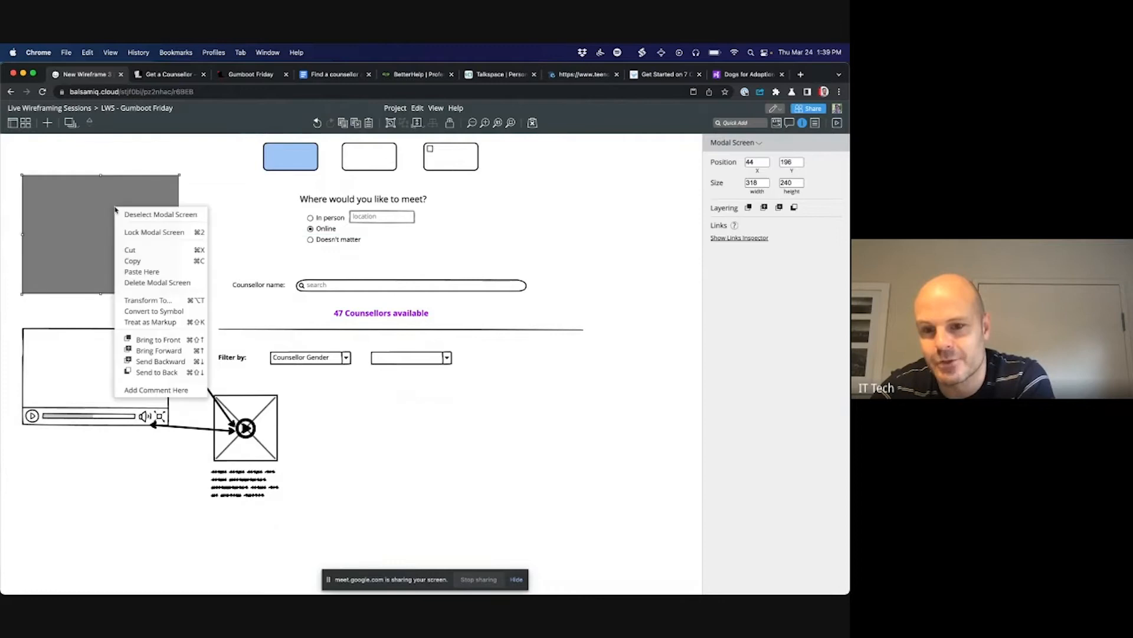
pyautogui.click(156, 372)
pyautogui.moveTo(122, 242); pyautogui.dragTo(121, 380)
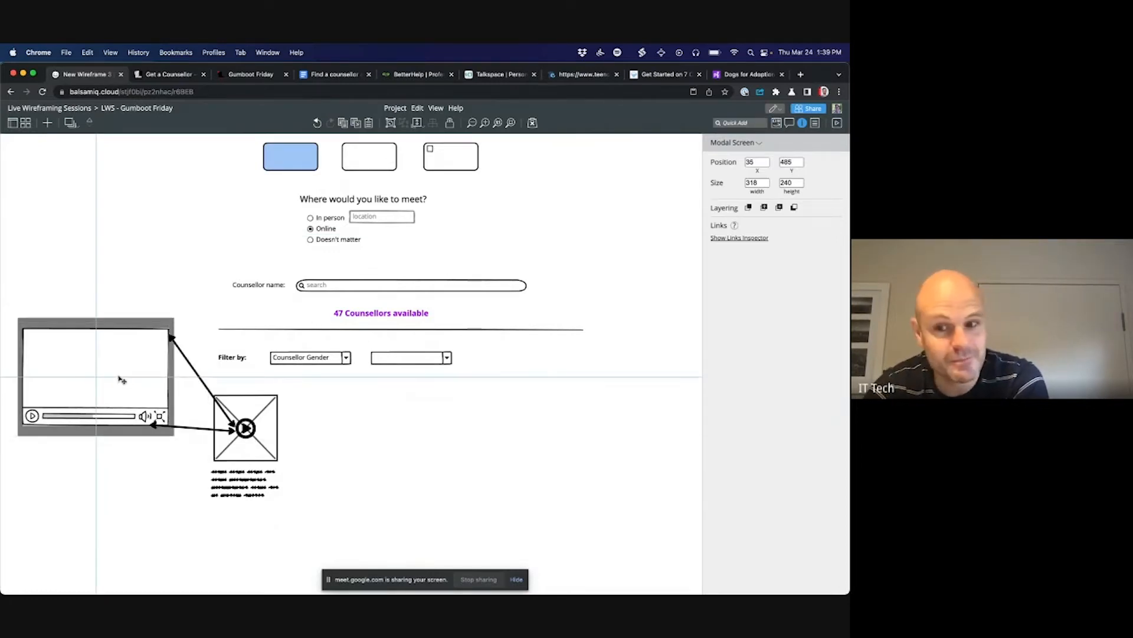
pyautogui.click(151, 270)
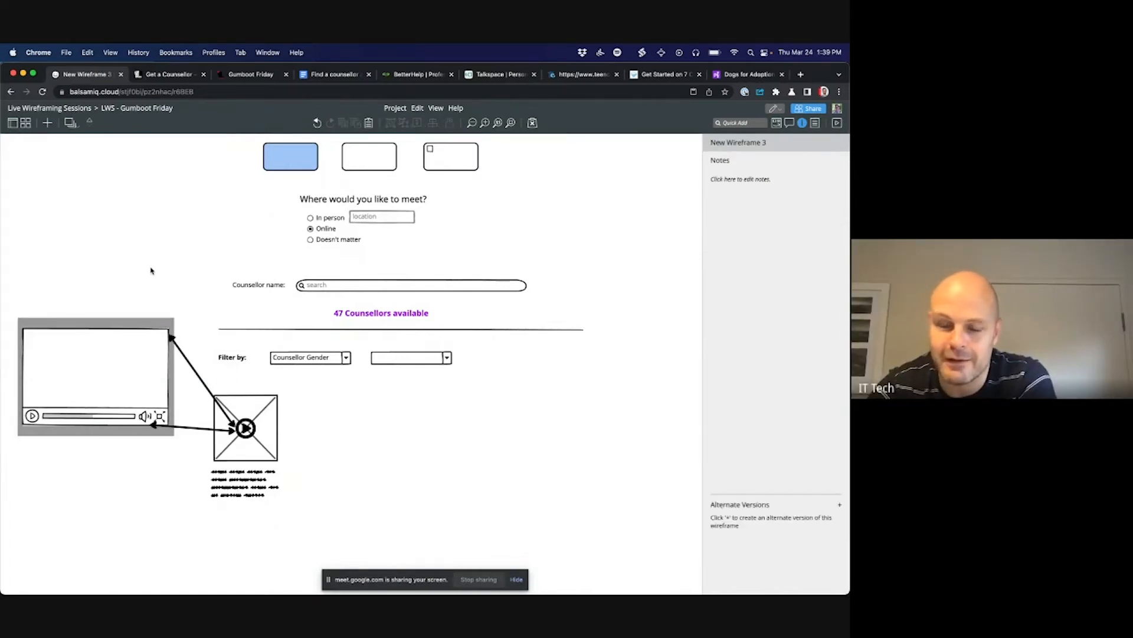
# Step: Enlarge the modal screen to about 335 by 249 so it frames the video player more widely
pyautogui.click(95, 323)
pyautogui.moveTo(18, 317)
pyautogui.mouseDown()
pyautogui.moveTo(7, 308)
pyautogui.moveTo(37, 322)
pyautogui.mouseUp()
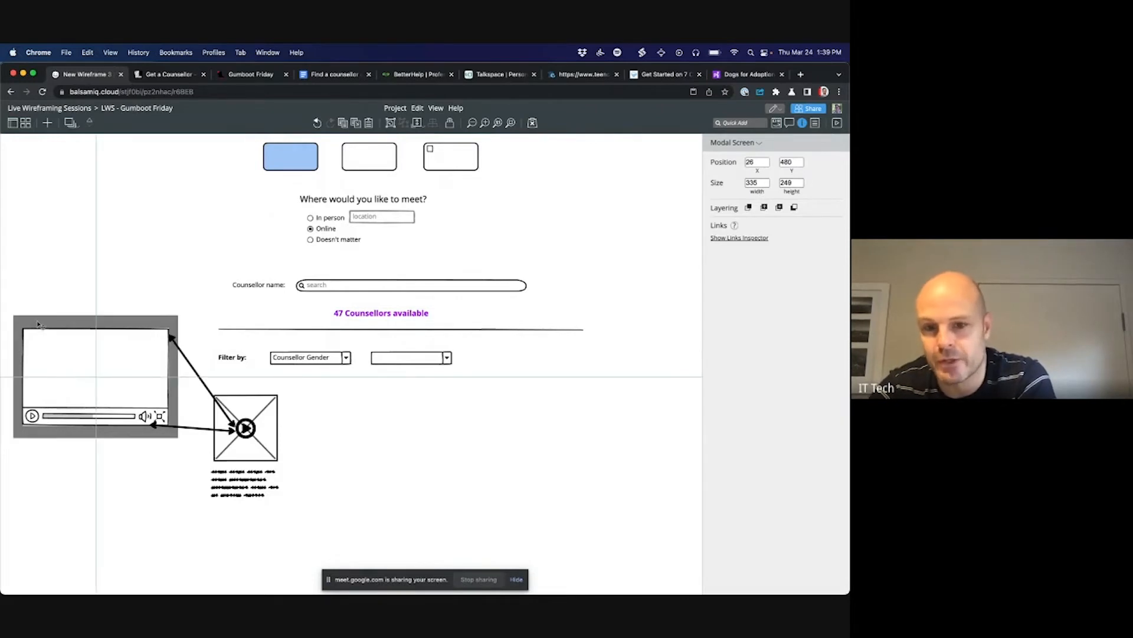
pyautogui.click(57, 262)
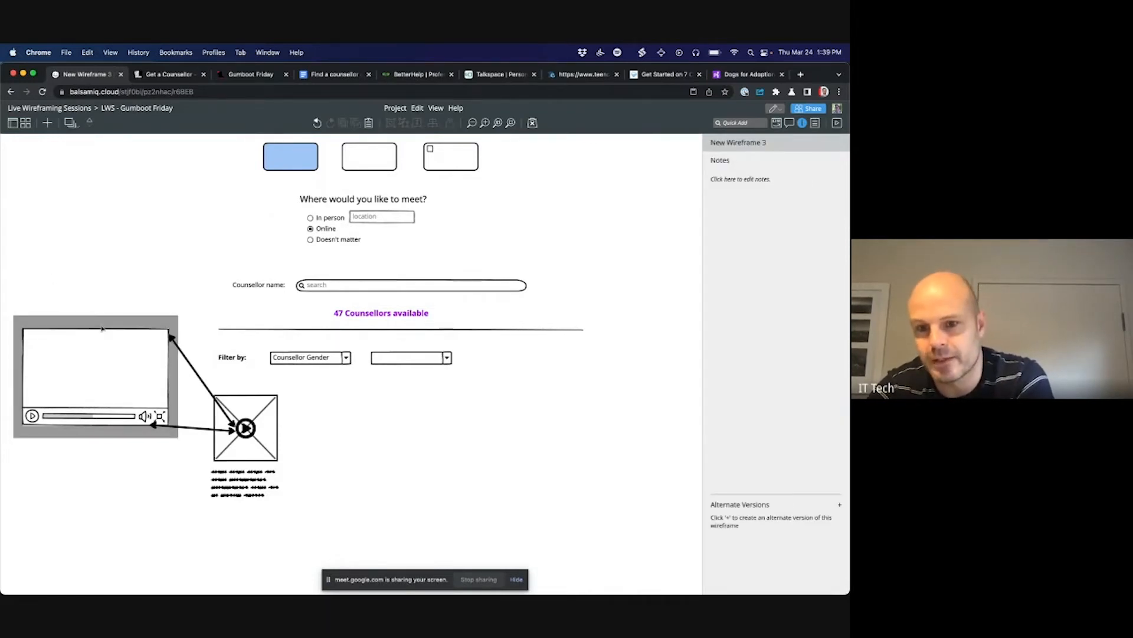
# Step: Add a sticky note reading "Open on hover/pop-up (don't need to go to a new page)" over the modal's upper left corner
pyautogui.scroll(3, 108, 414)
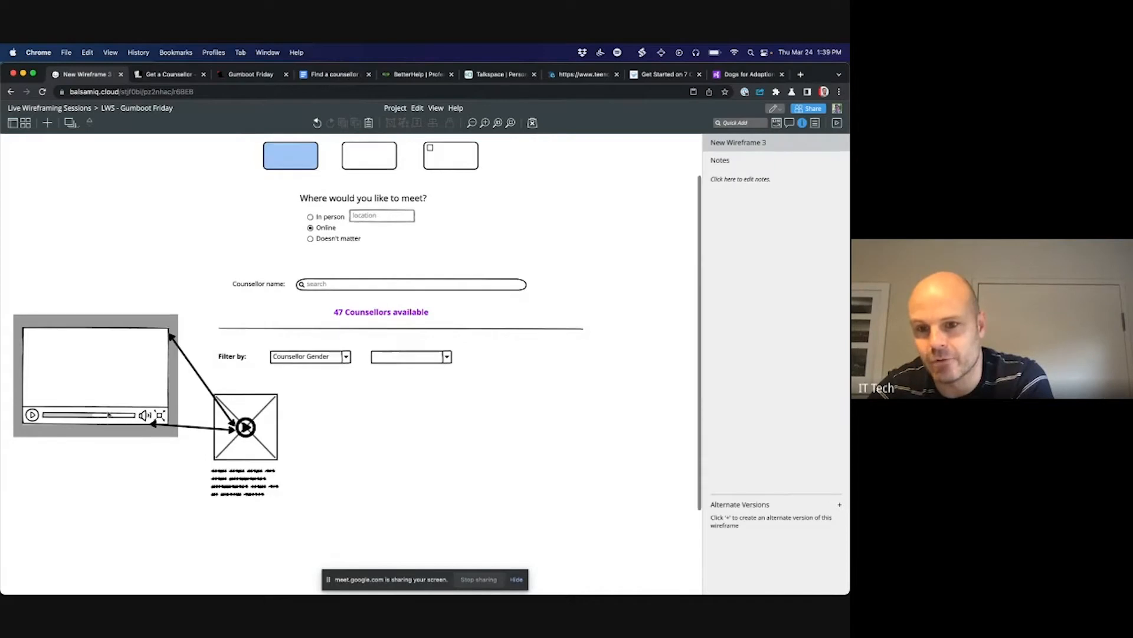
pyautogui.scroll(2, 108, 415)
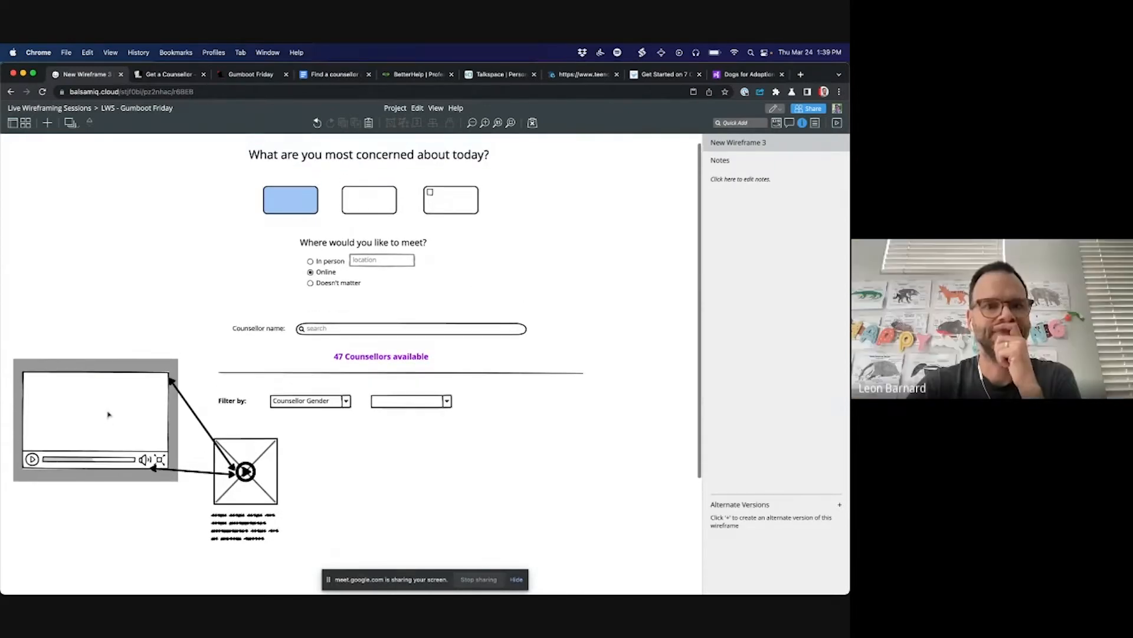
pyautogui.scroll(-3, 108, 414)
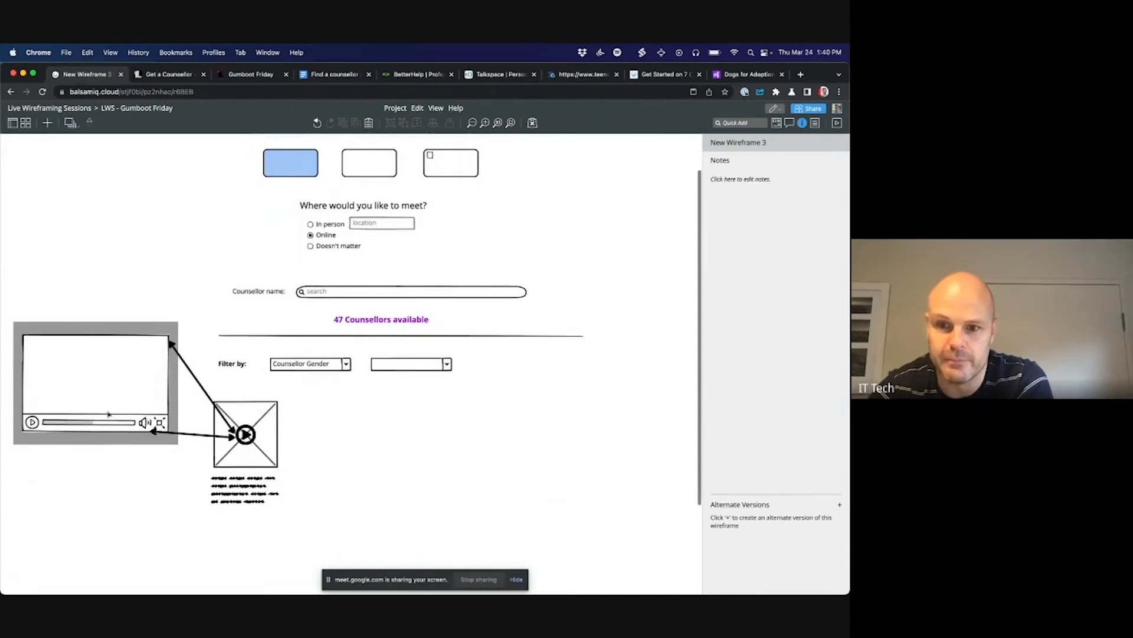
pyautogui.write('/sti')
pyautogui.press('Return')
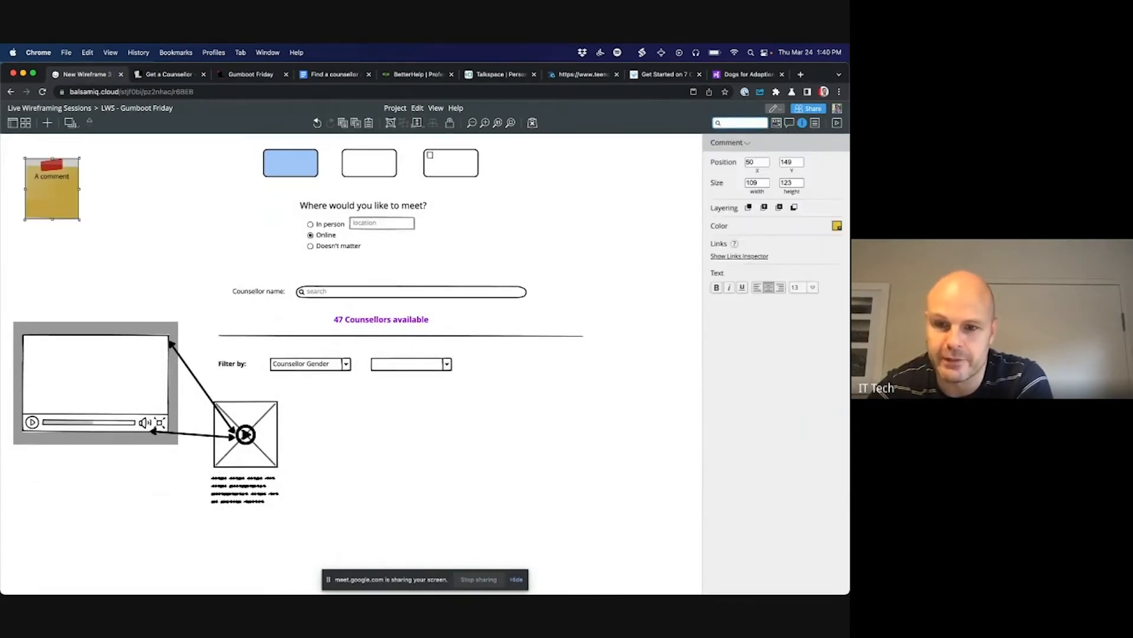
pyautogui.press('Return')
pyautogui.write('Open on hover/pop-up (not a')
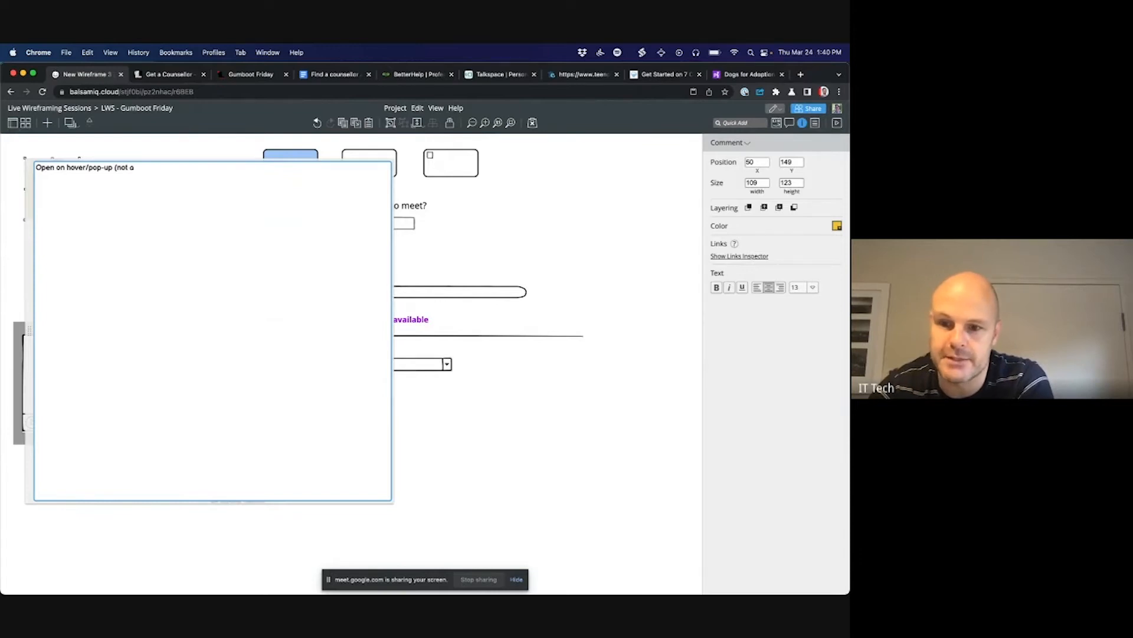
pyautogui.press('BackSpace')
pyautogui.press('BackSpace')
pyautogui.press('BackSpace')
pyautogui.press('BackSpace')
pyautogui.press('BackSpace')
pyautogui.write("don't need to go to a new")
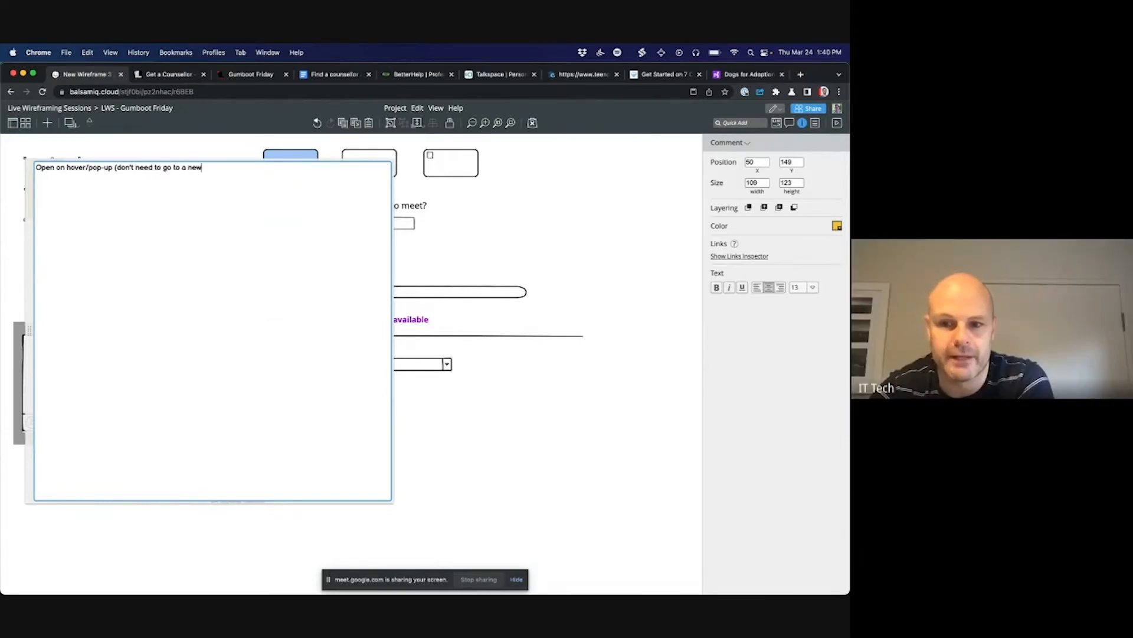
pyautogui.write(' page)')
pyautogui.hotkey('ctrl', 'Return')
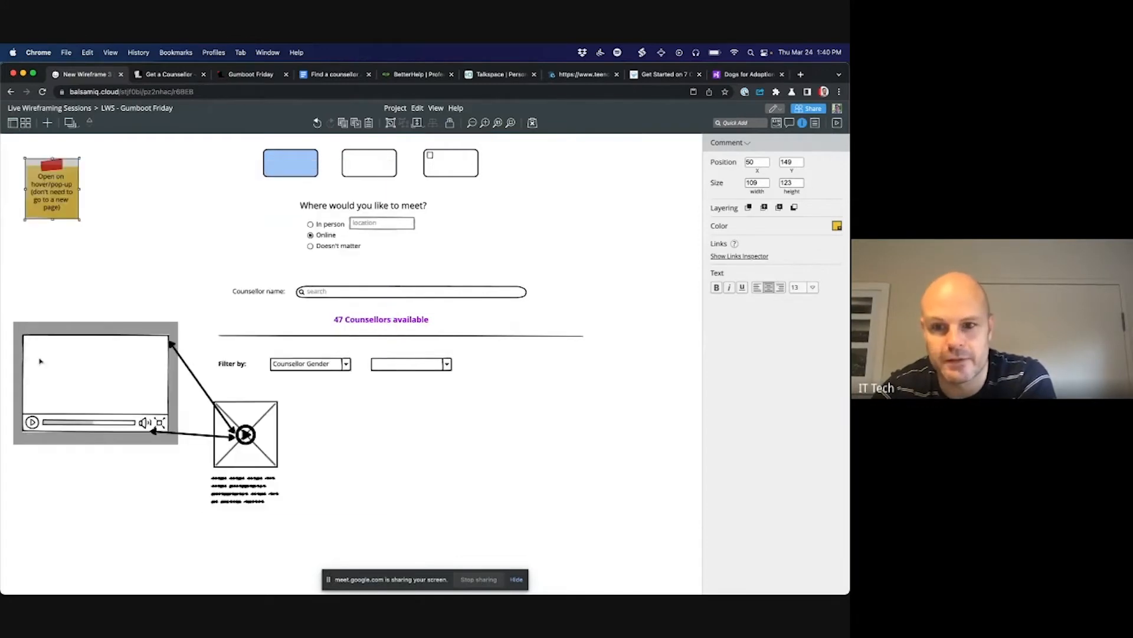
pyautogui.moveTo(52, 189); pyautogui.dragTo(41, 320)
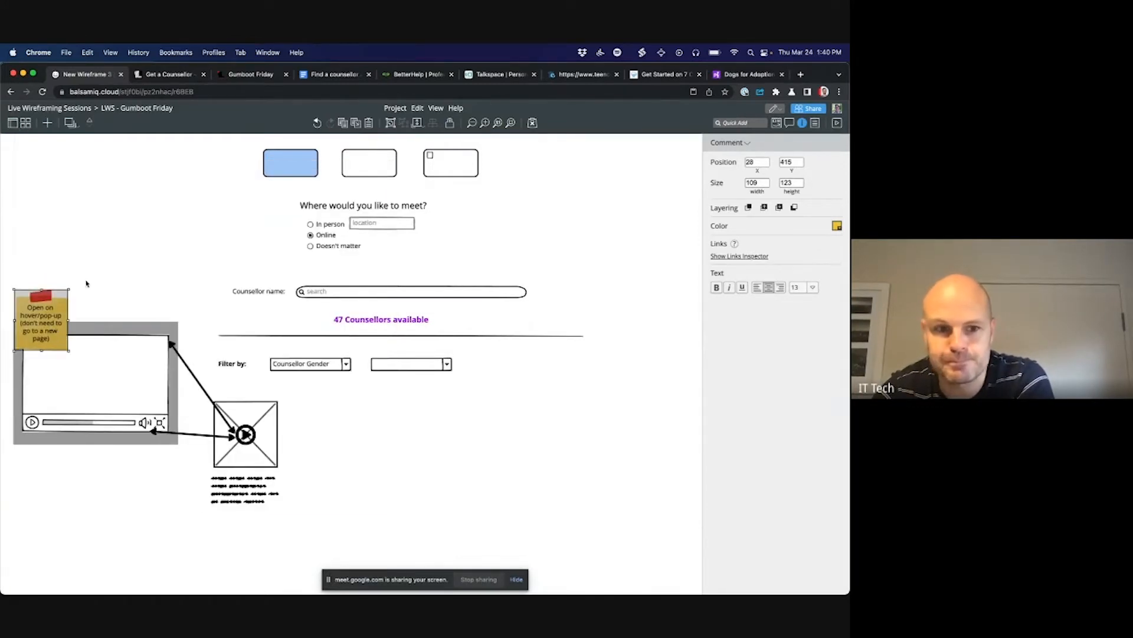
# Step: Duplicate the video player beside the image placeholder, about 205 by 162 in size, at about X 647, Y 628
pyautogui.scroll(-3, 87, 284)
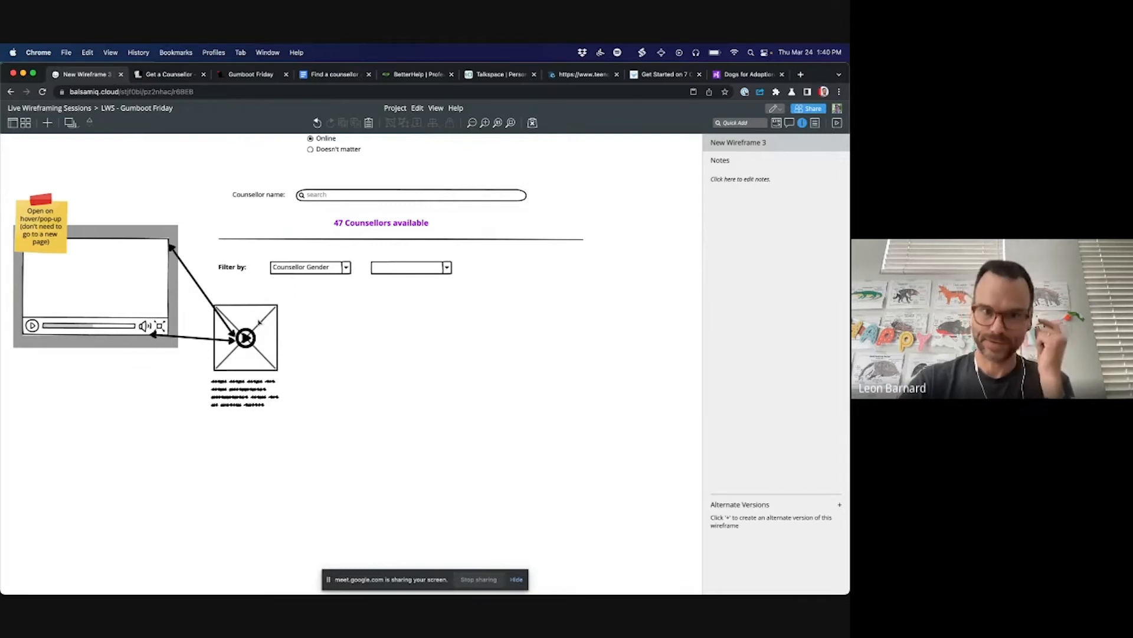
pyautogui.scroll(-1, 260, 322)
pyautogui.click(155, 298)
pyautogui.moveTo(149, 295); pyautogui.dragTo(441, 352)
pyautogui.moveTo(482, 393); pyautogui.dragTo(388, 347)
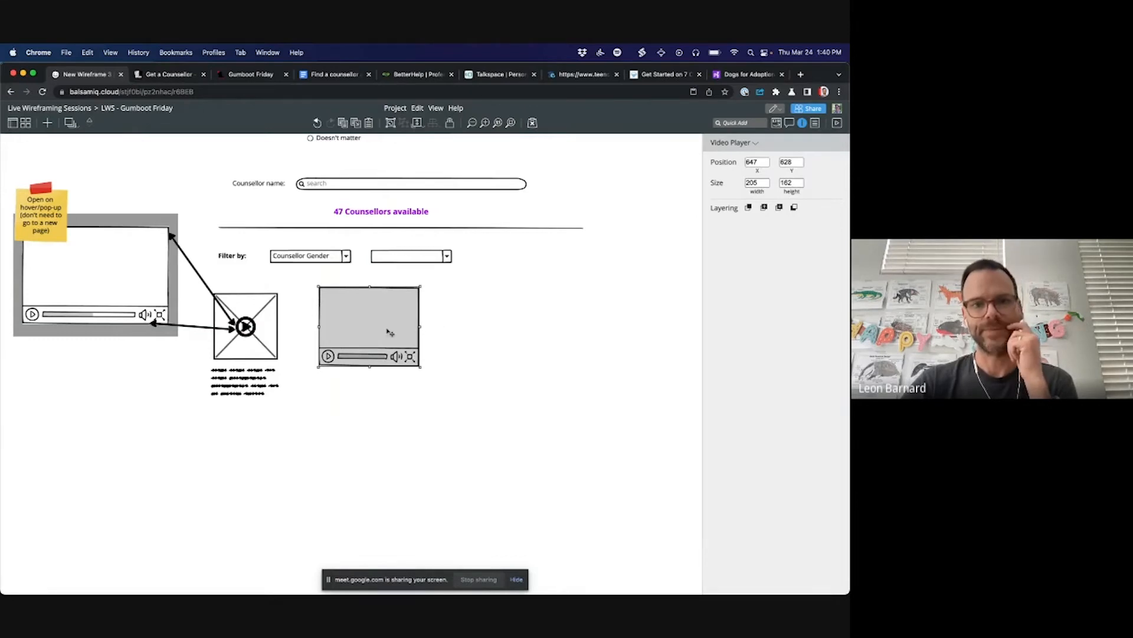
pyautogui.scroll(-1, 455, 329)
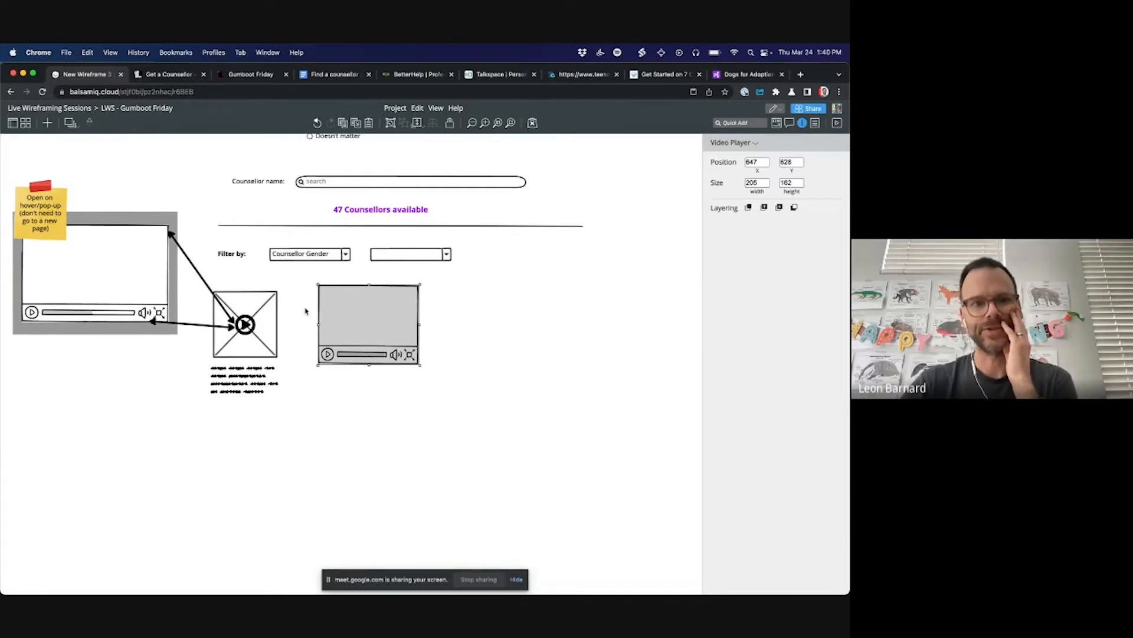
pyautogui.click(464, 312)
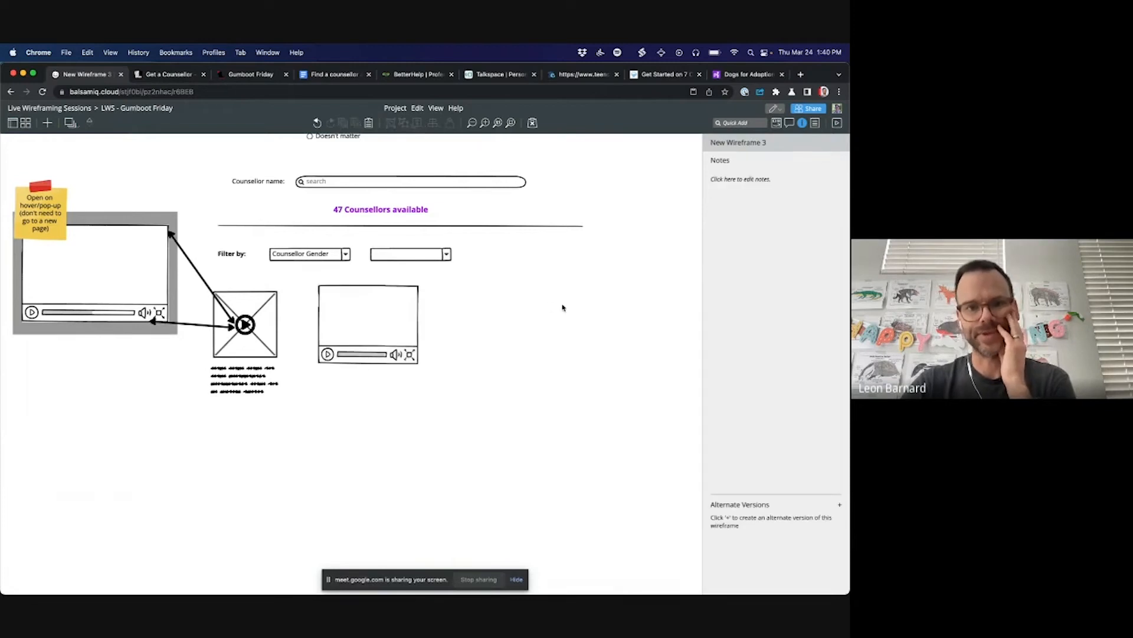
# Step: Duplicate the small video player to its right at about X 918, Y 628, and add placeholder text blocks beneath both players
pyautogui.moveTo(375, 331); pyautogui.dragTo(506, 331)
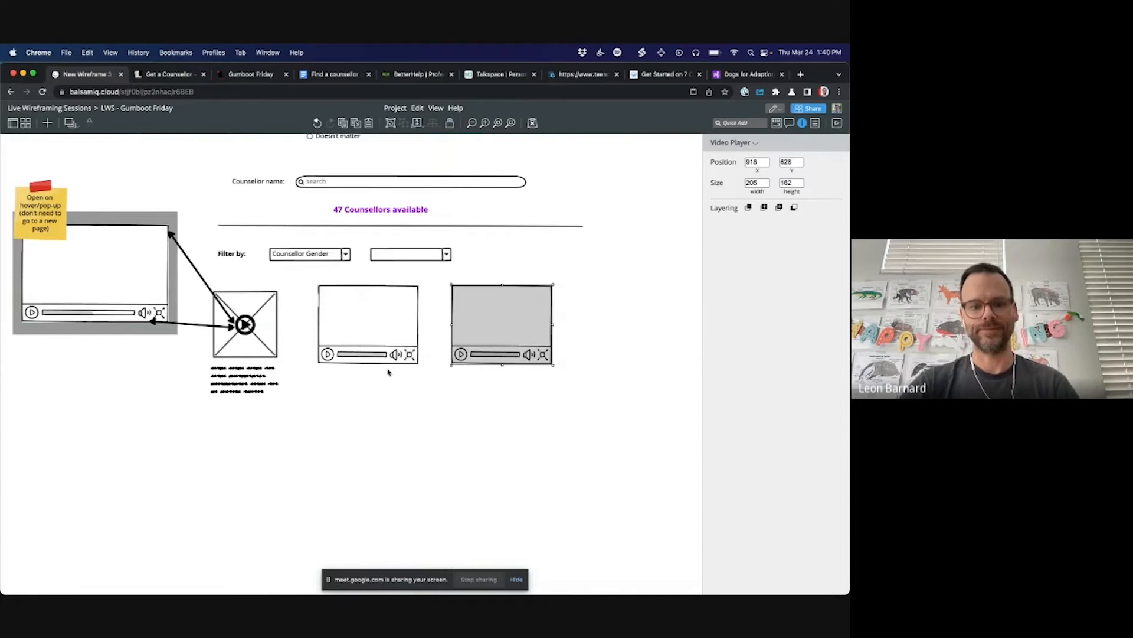
pyautogui.moveTo(322, 373)
pyautogui.mouseDown()
pyautogui.moveTo(415, 400)
pyautogui.moveTo(554, 399)
pyautogui.mouseUp()
pyautogui.click(611, 366)
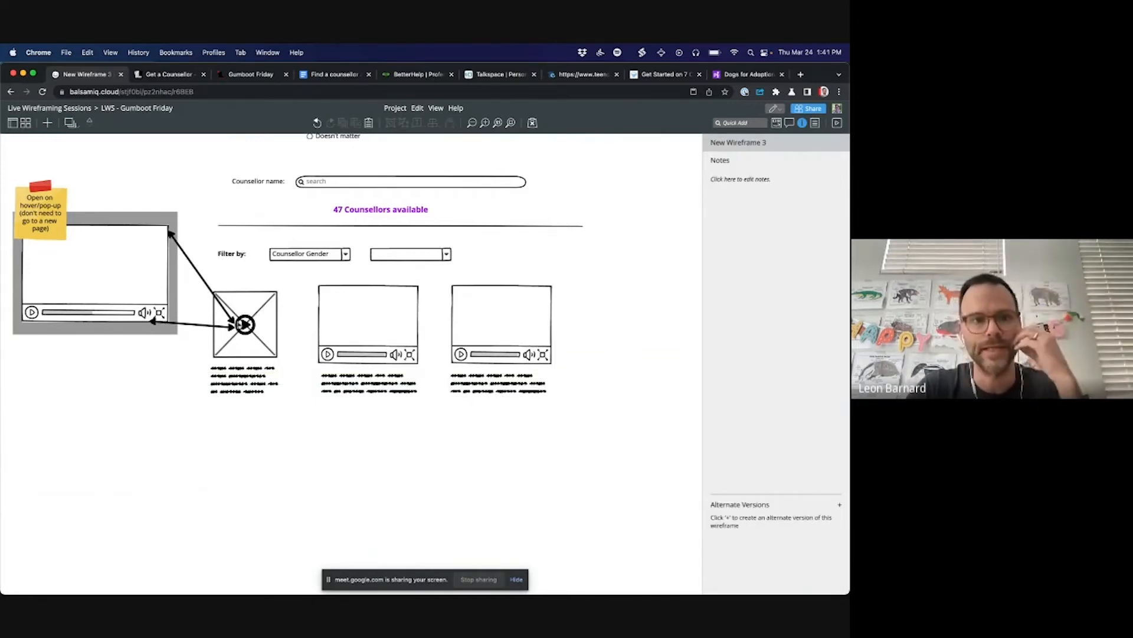
pyautogui.scroll(3, 126, 294)
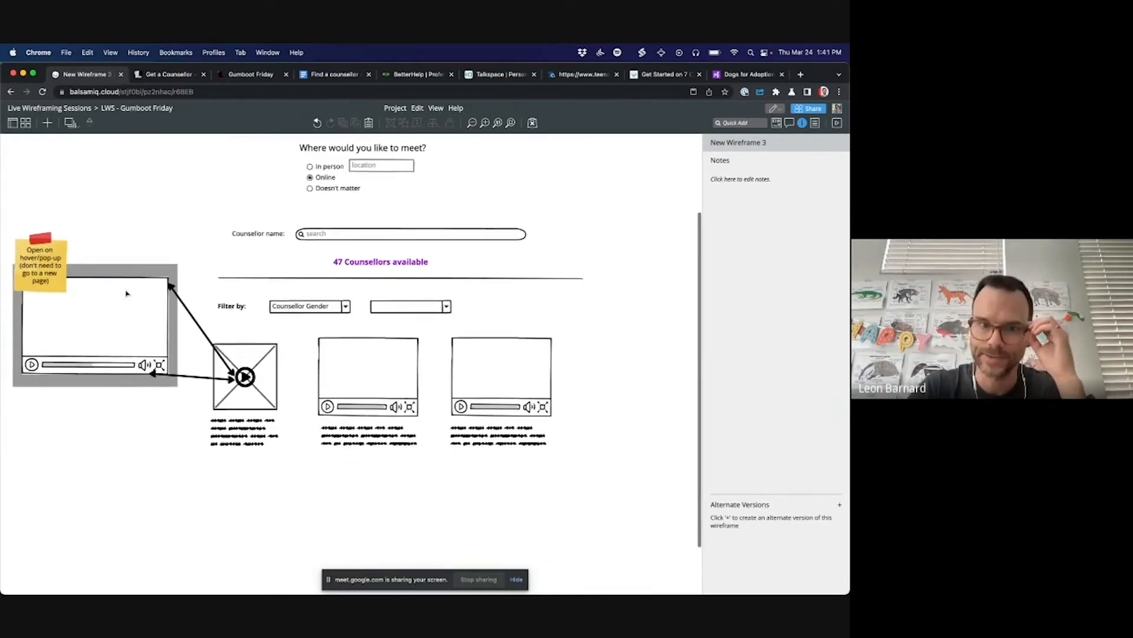
pyautogui.scroll(-1, 126, 294)
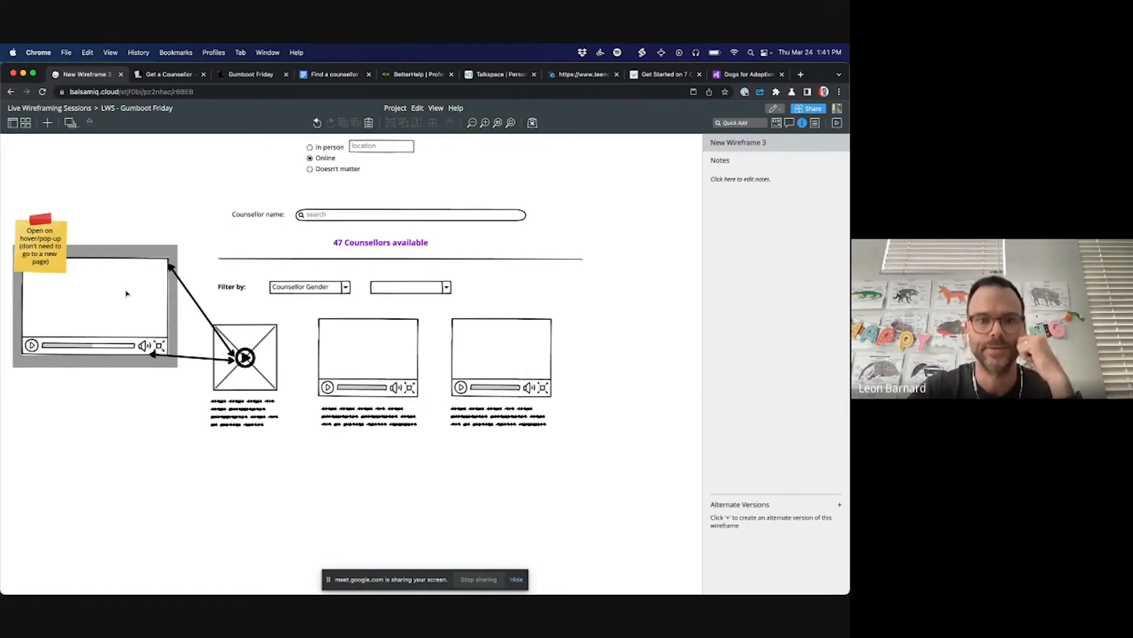
pyautogui.scroll(1, 127, 294)
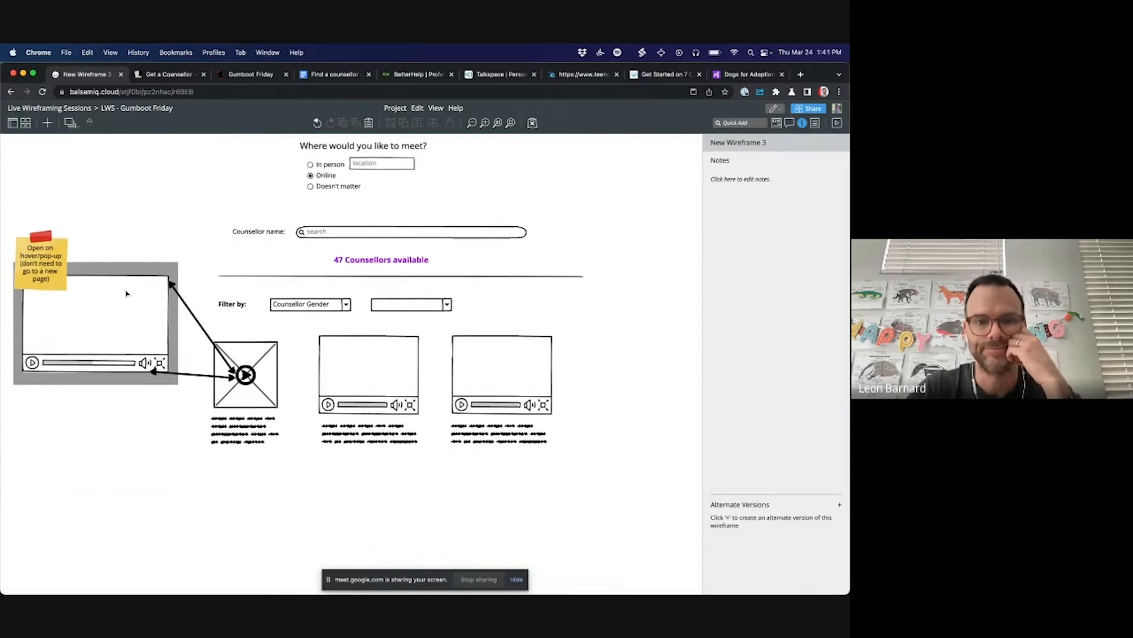
pyautogui.scroll(-1, 127, 294)
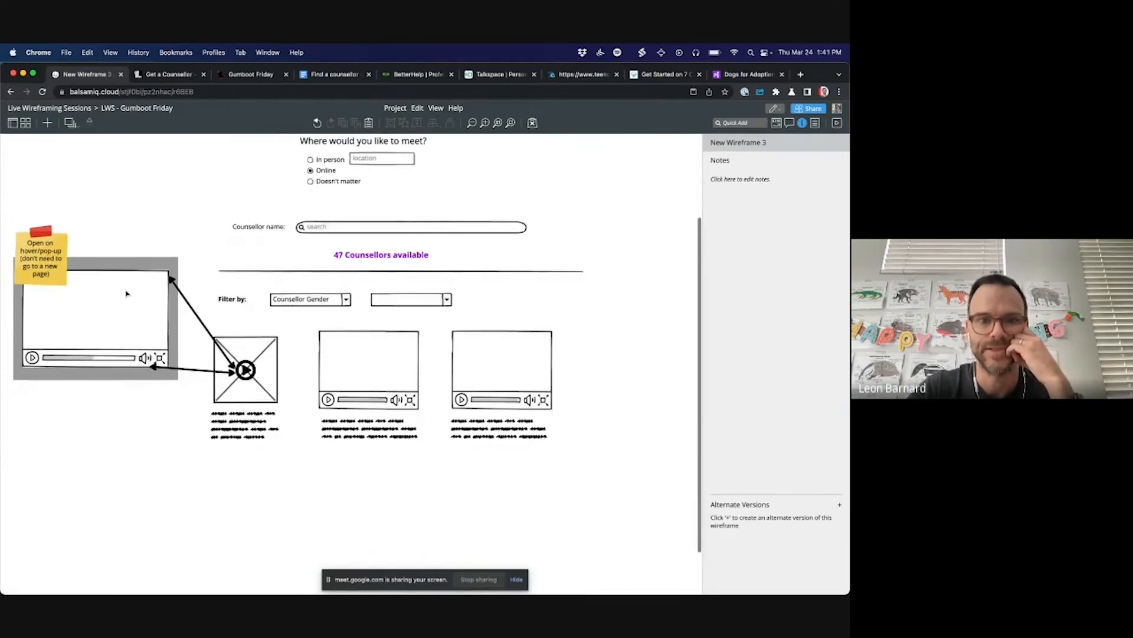
pyautogui.scroll(-1, 126, 294)
pyautogui.scroll(-1, 126, 293)
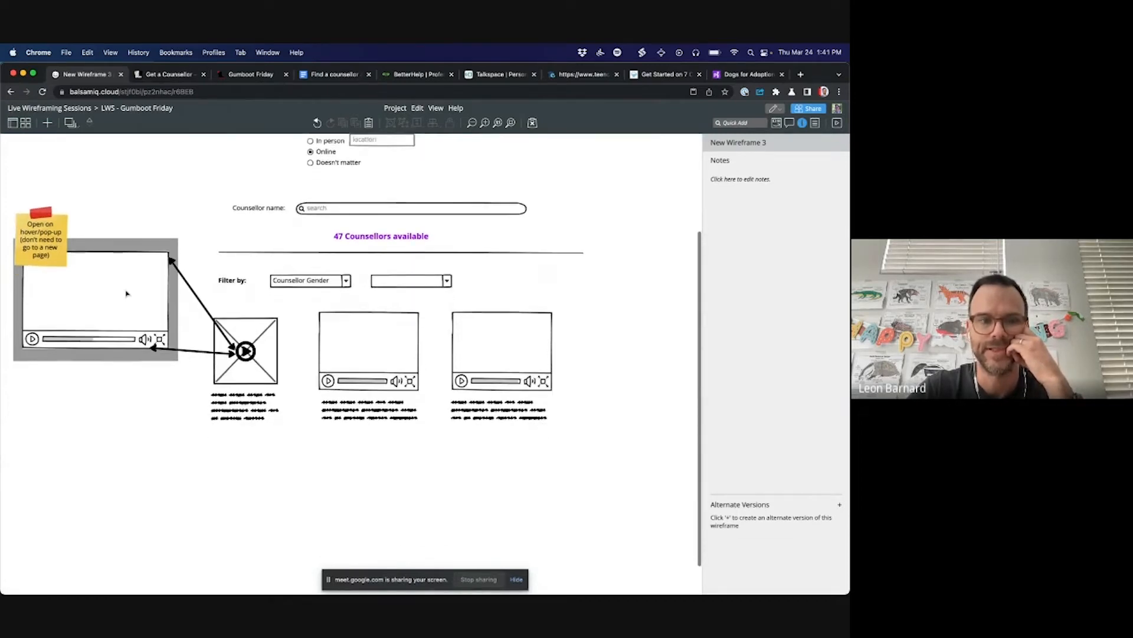
pyautogui.scroll(5, 126, 293)
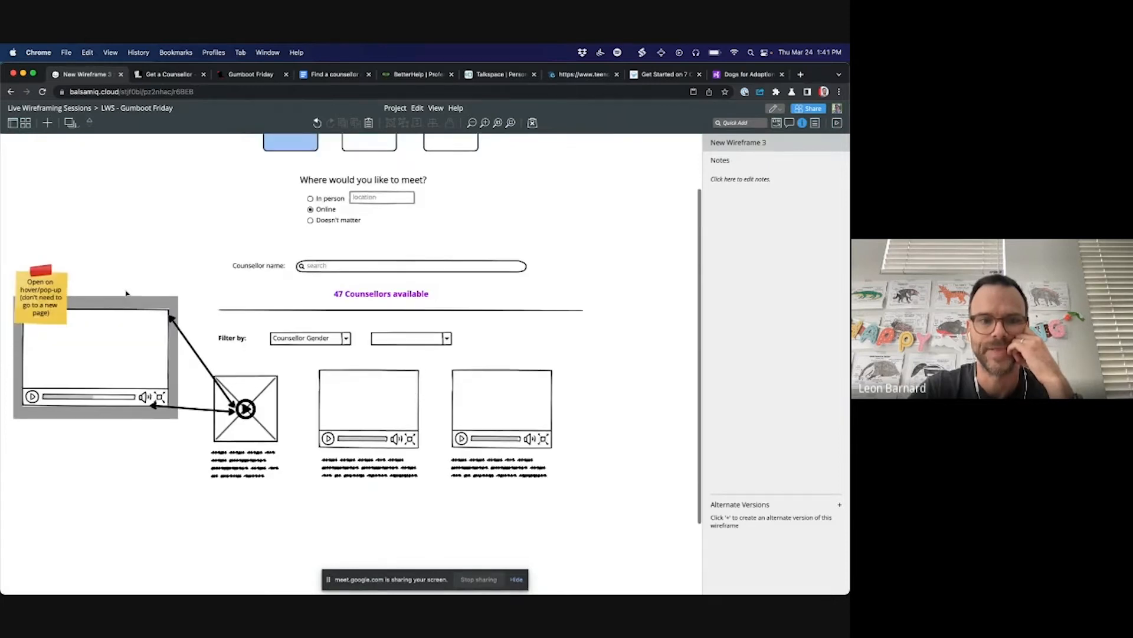
pyautogui.scroll(-5, 126, 293)
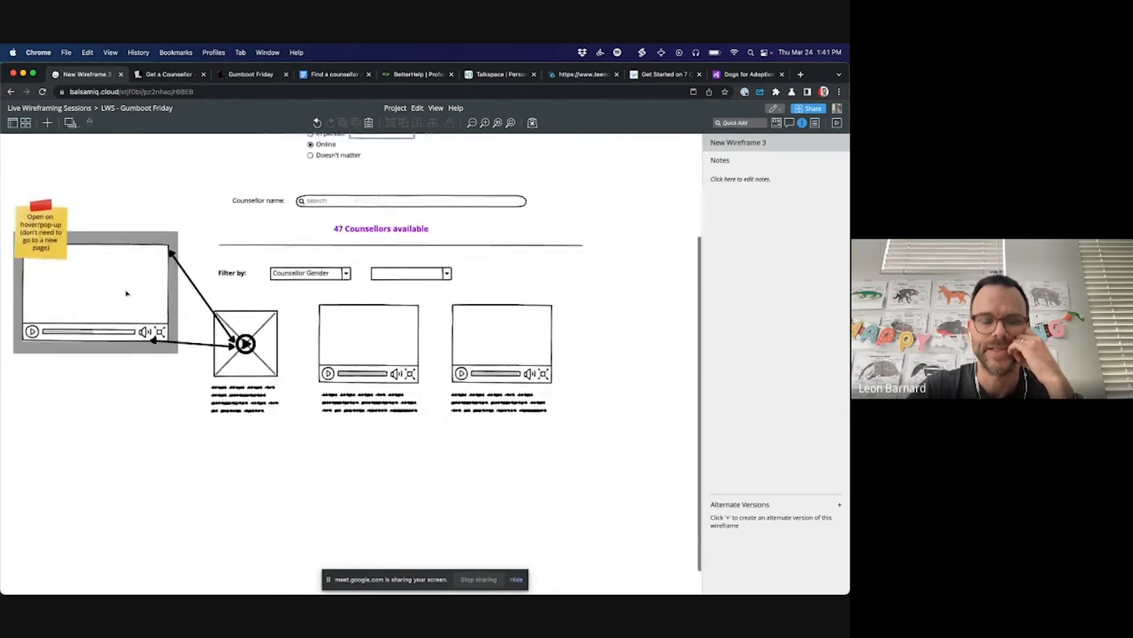
pyautogui.scroll(-2, 127, 294)
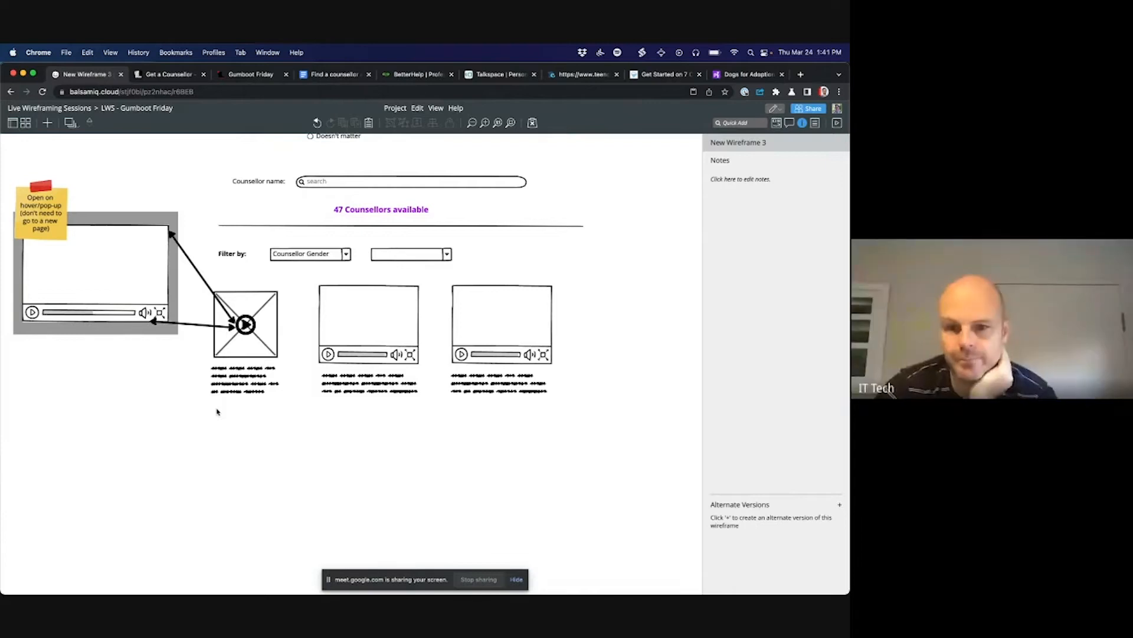
pyautogui.scroll(5, 217, 411)
pyautogui.scroll(-3, 217, 412)
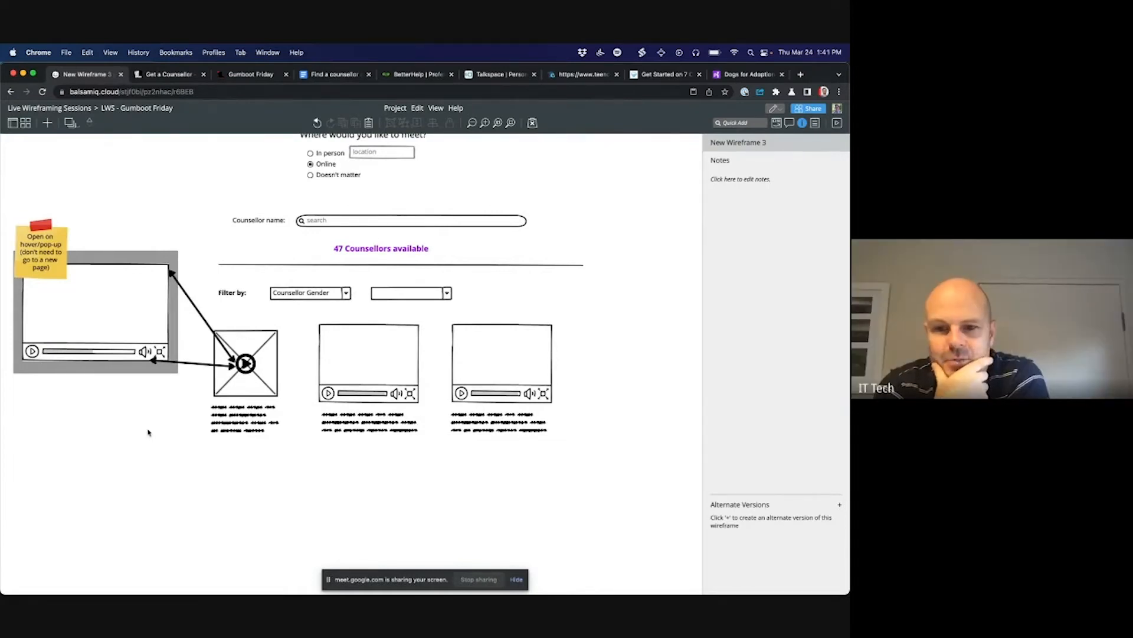
# Step: Add a Tag Cloud and place it below the modal video player at about X 44, Y 769
pyautogui.press('/')
pyautogui.write('tag')
pyautogui.press('Return')
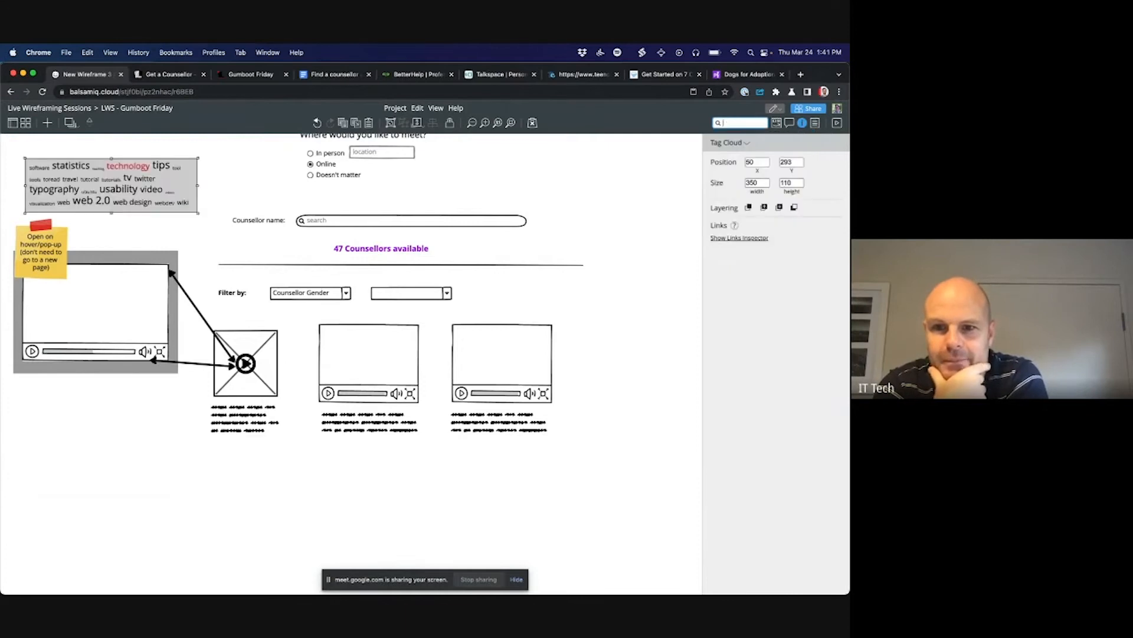
pyautogui.moveTo(116, 205); pyautogui.dragTo(112, 428)
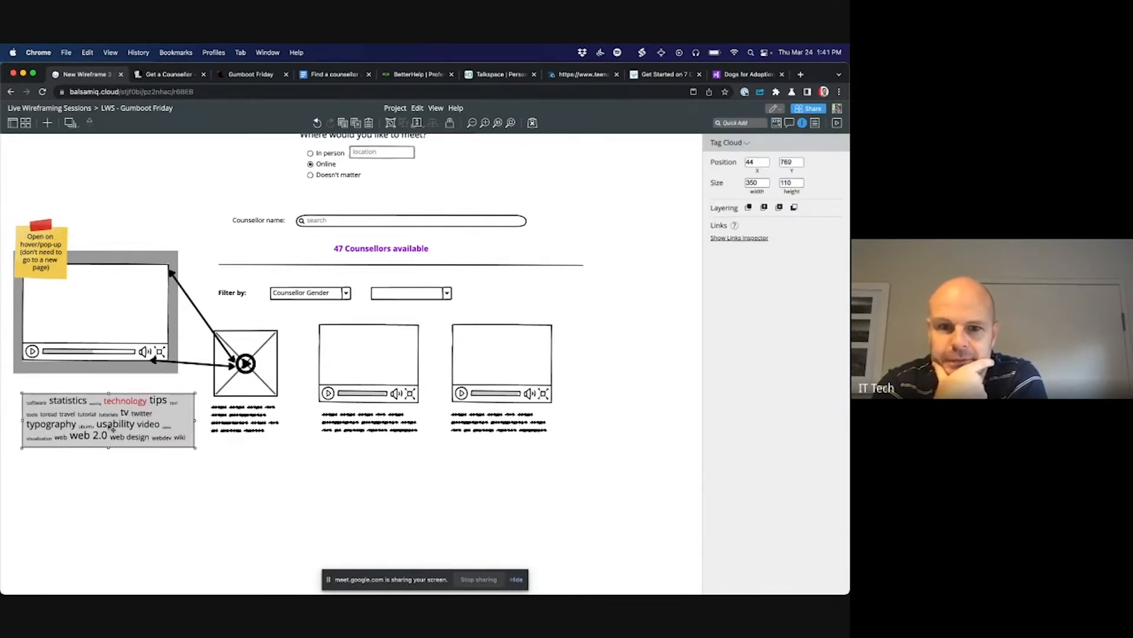
# Step: Change the tag cloud's text to "specialty, specialty, specialty" and fit it beneath the image placeholder's text at about 206 by 48
pyautogui.doubleClick(120, 409)
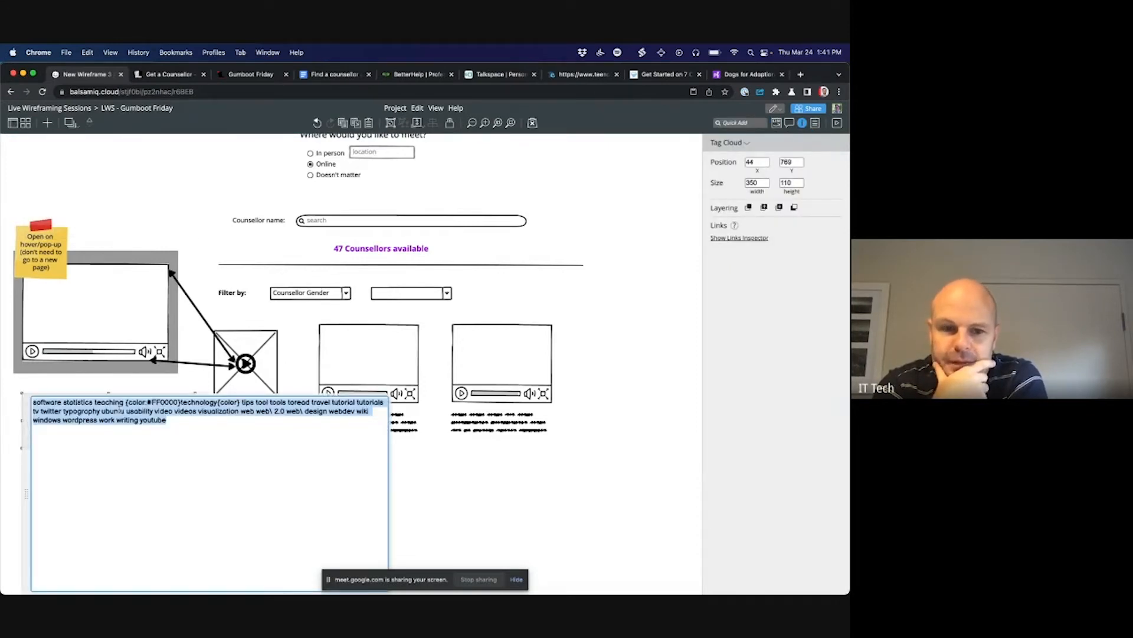
pyautogui.write('specialty')
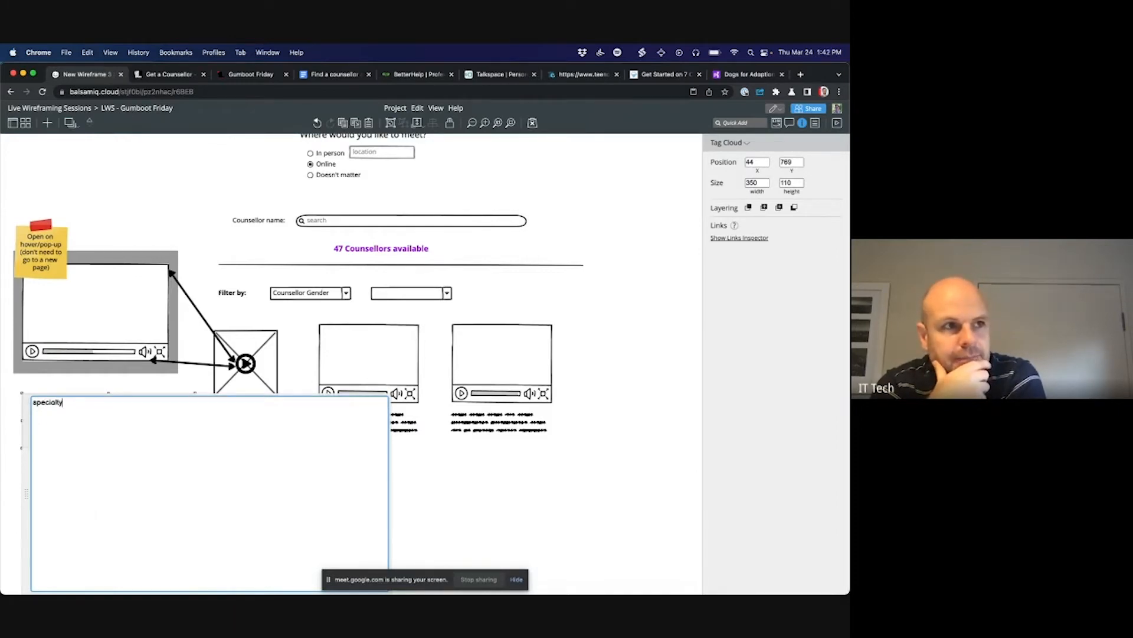
pyautogui.write(', specialt')
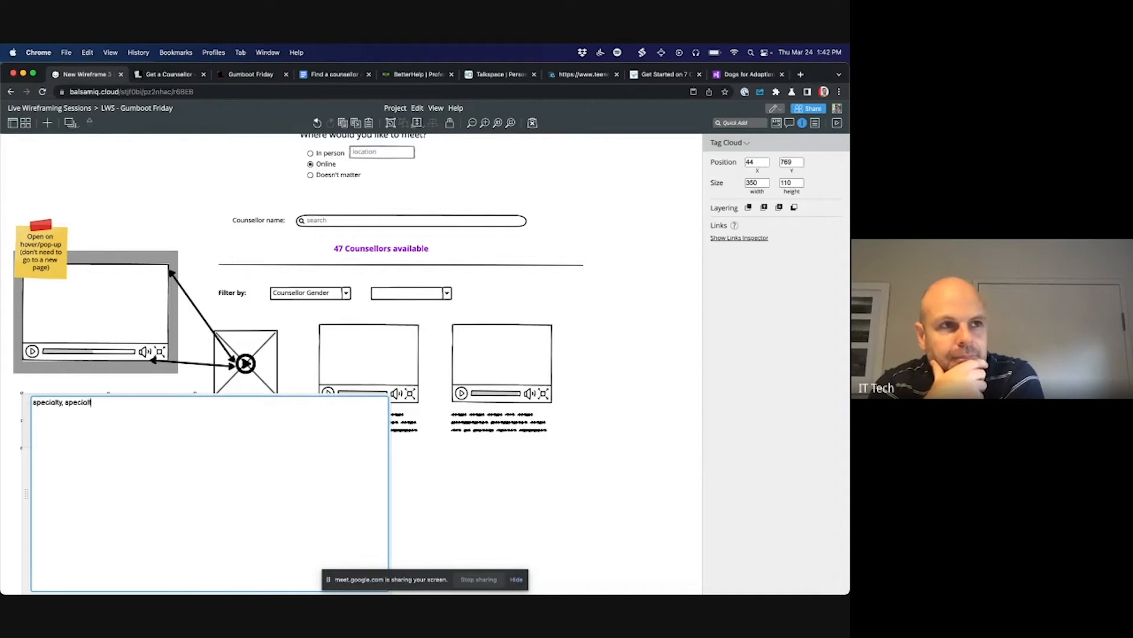
pyautogui.press('super+Return')
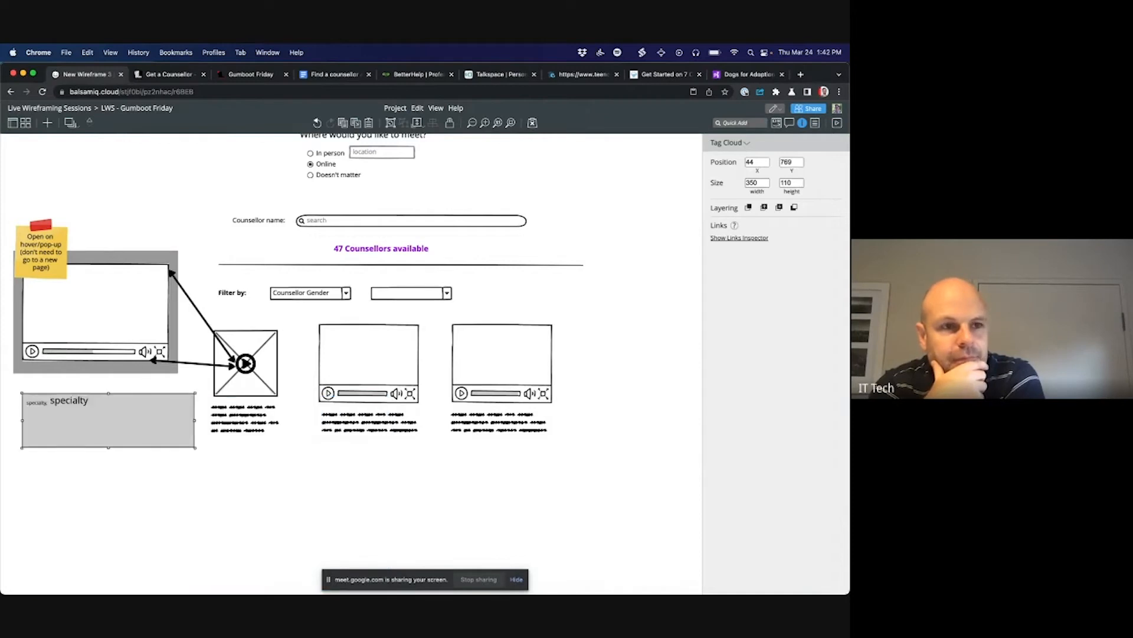
pyautogui.doubleClick(106, 409)
pyautogui.write(', specialty')
pyautogui.press('Escape')
pyautogui.moveTo(194, 448); pyautogui.dragTo(279, 456)
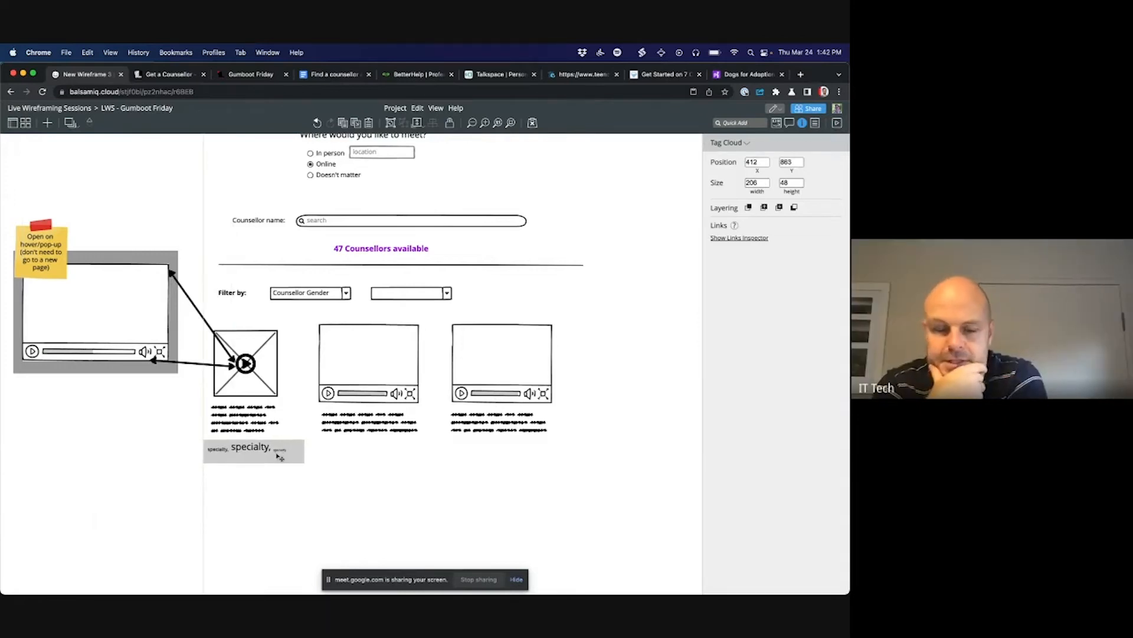
pyautogui.click(170, 445)
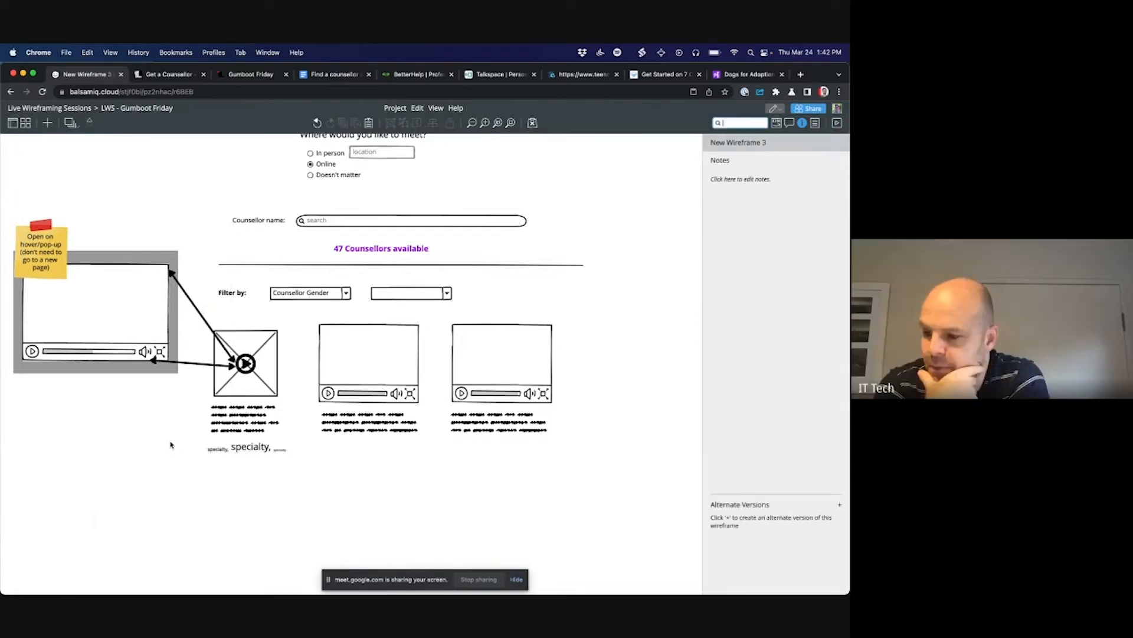
# Step: Find a rating icon and add the solid Star to the wireframe
pyautogui.write('rain')
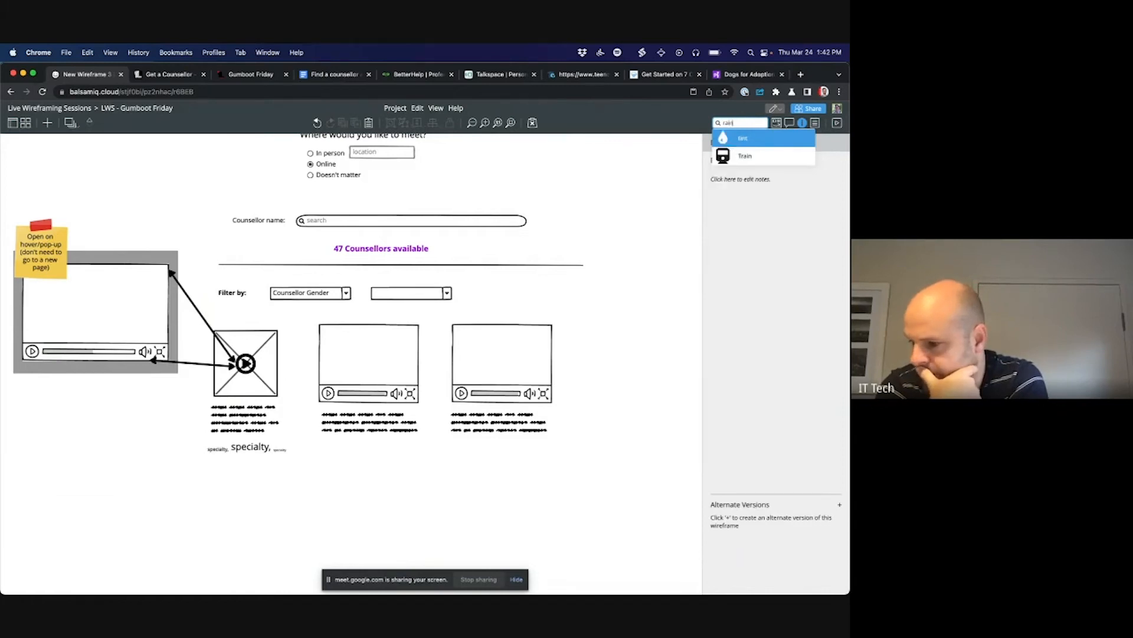
pyautogui.press('BackSpace')
pyautogui.press('BackSpace')
pyautogui.press('BackSpace')
pyautogui.write('atin')
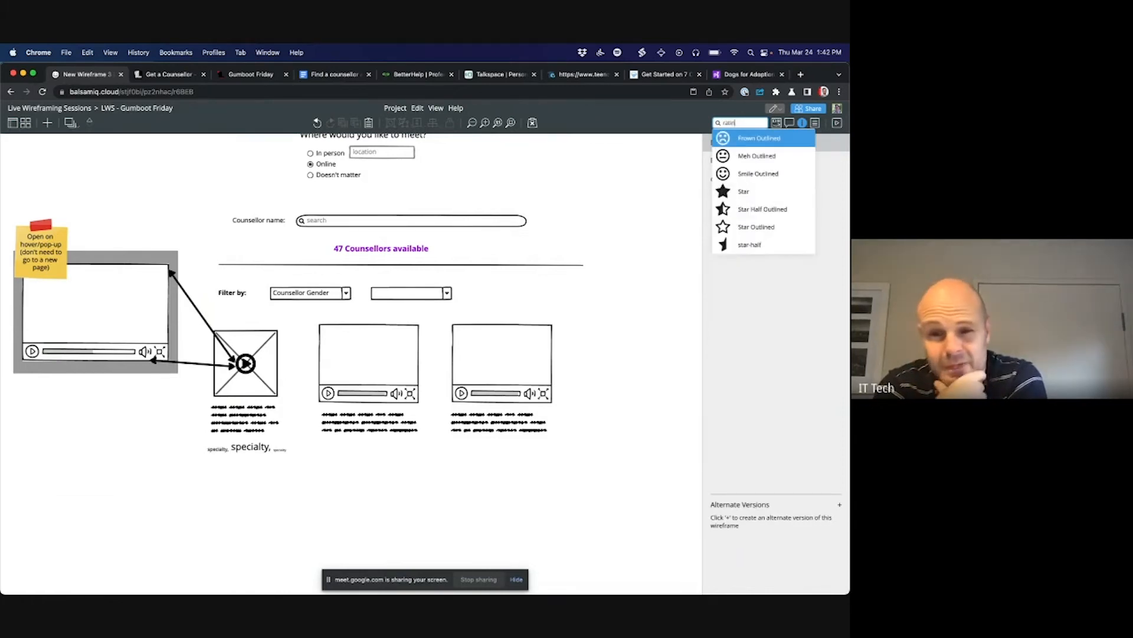
pyautogui.press('BackSpace')
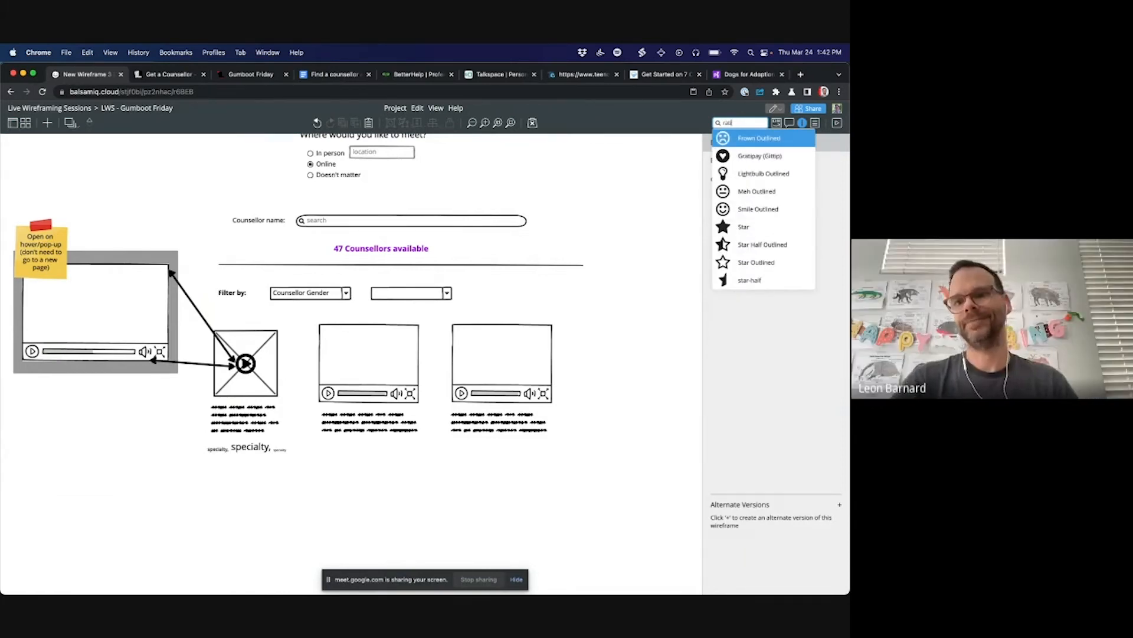
pyautogui.press('Down')
pyautogui.press('Down')
pyautogui.press('Down')
pyautogui.press('Down')
pyautogui.press('Down')
pyautogui.press('Down')
pyautogui.press('Up')
pyautogui.press('Return')
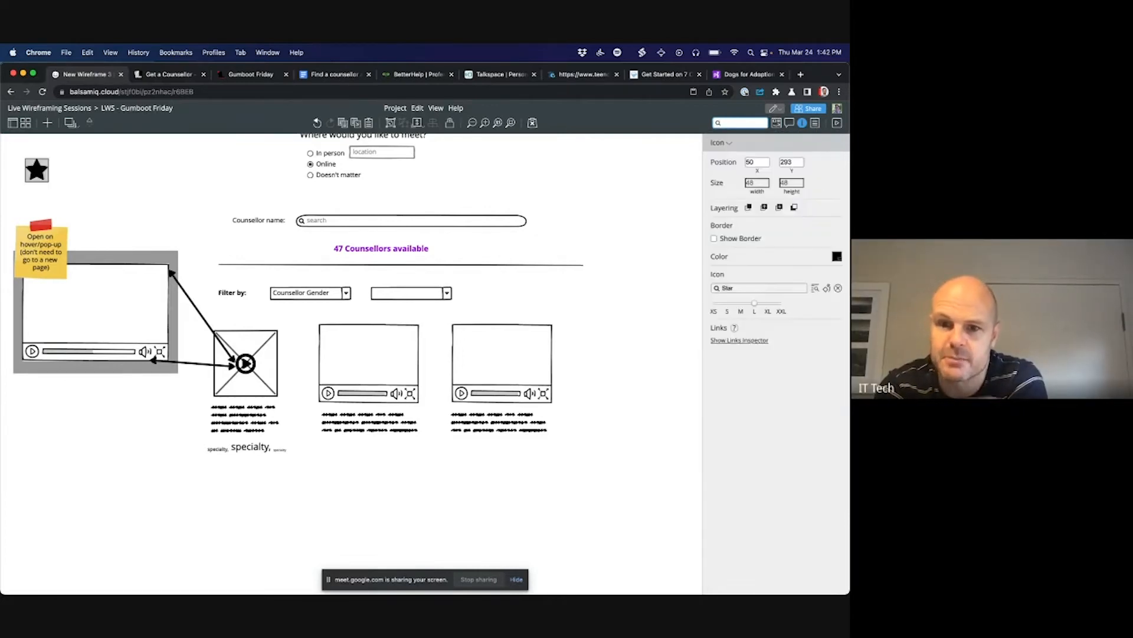
# Step: Place the star beneath the middle card's placeholder text at about X 653, Y 872 and set its size to S
pyautogui.click(121, 488)
pyautogui.click(41, 170)
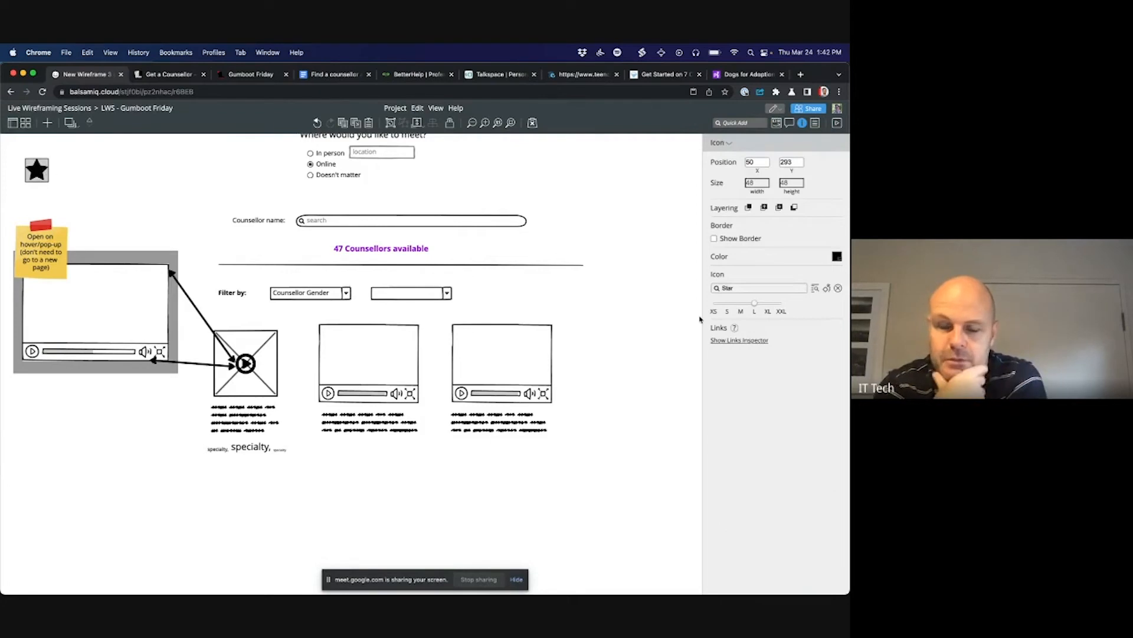
pyautogui.click(727, 304)
pyautogui.click(714, 304)
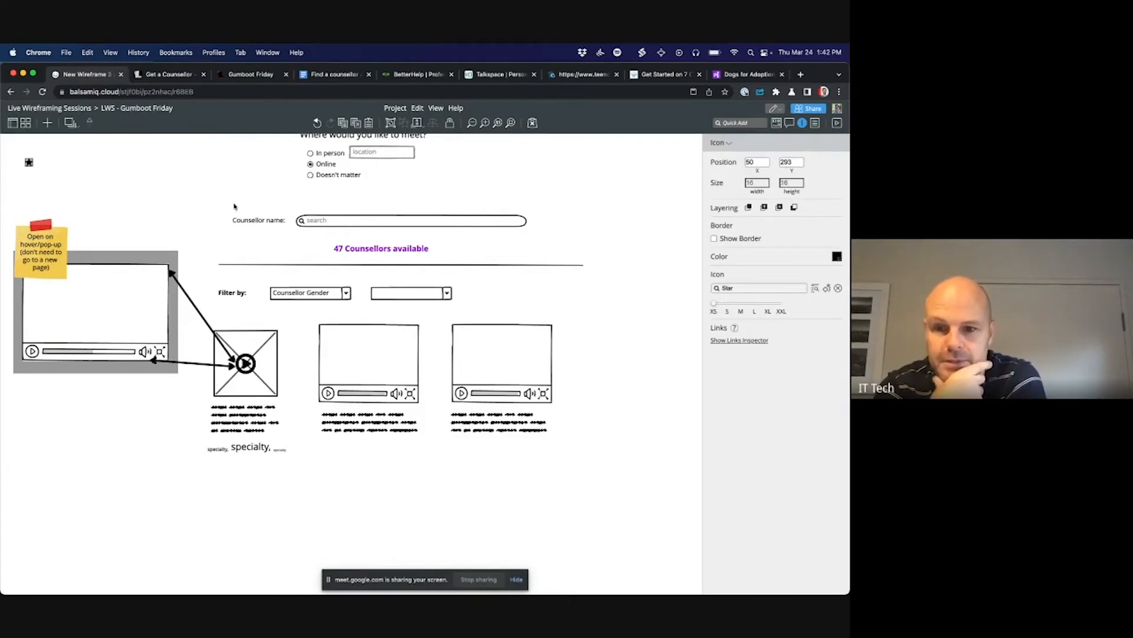
pyautogui.moveTo(30, 162); pyautogui.dragTo(329, 450)
pyautogui.click(727, 304)
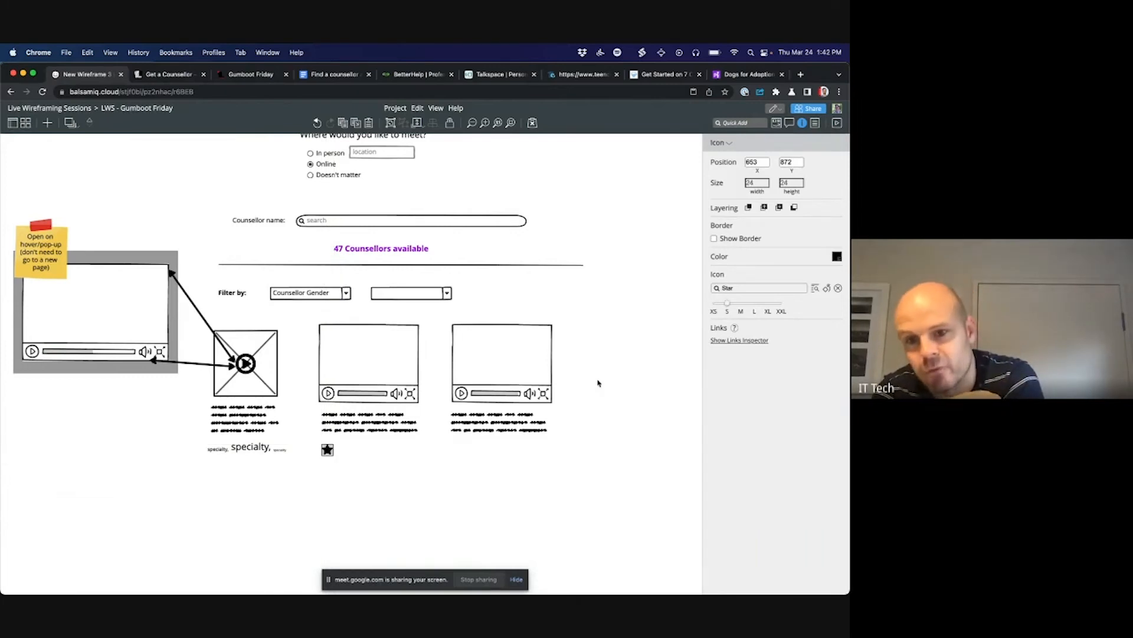
# Step: Duplicate the star into a row of four and change the last one's icon to Star Half Outlined
pyautogui.moveTo(334, 456); pyautogui.dragTo(348, 456)
pyautogui.press('super+d')
pyautogui.press('super+d')
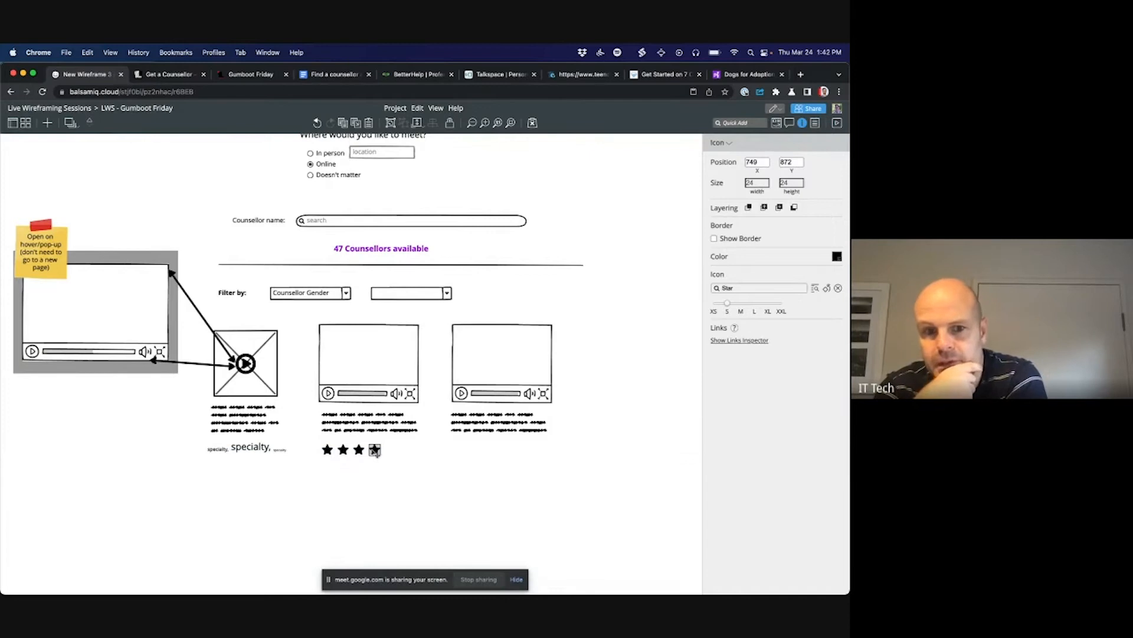
pyautogui.click(756, 288)
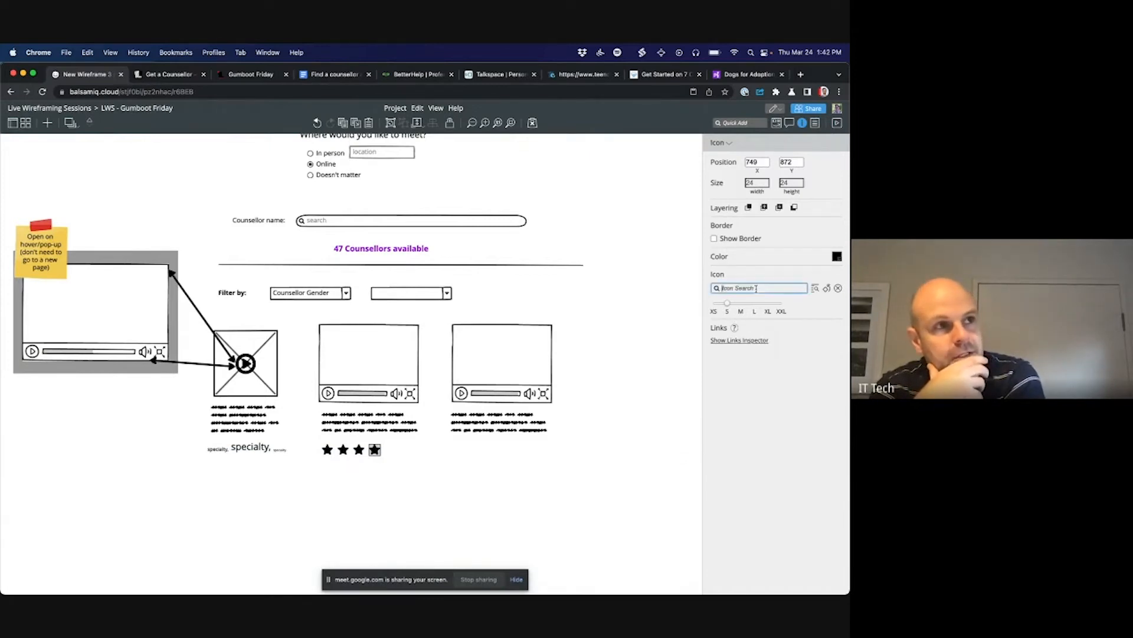
pyautogui.write('sta')
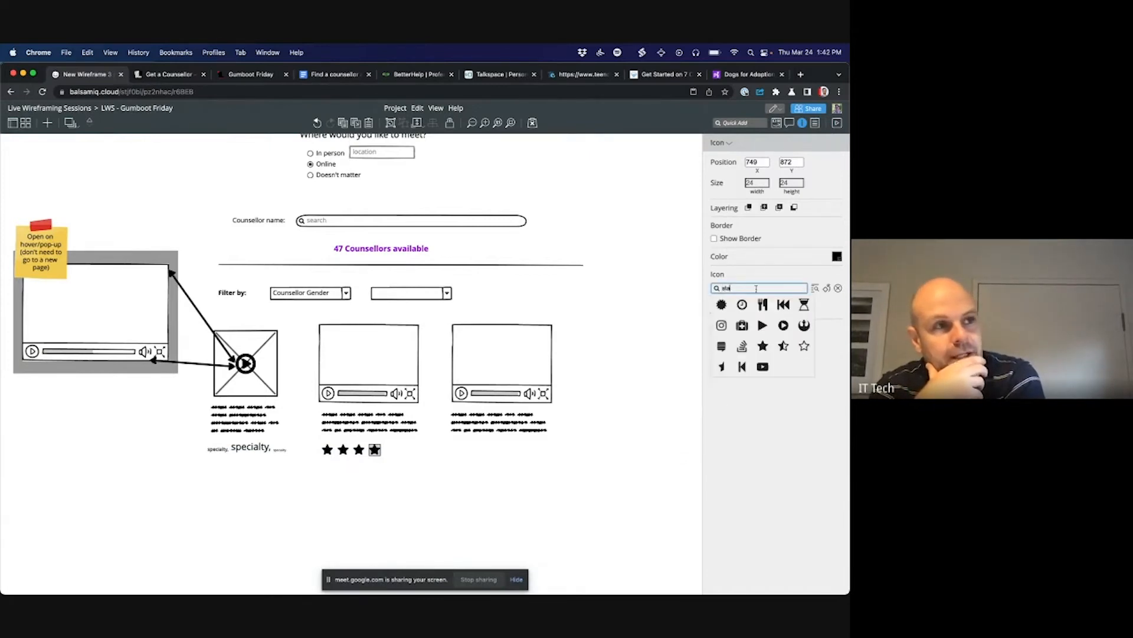
pyautogui.click(783, 346)
# Step: Set all four rating stars to size XS
pyautogui.keyDown('shift'); pyautogui.click(359, 449); pyautogui.keyUp('shift')
pyautogui.keyDown('shift'); pyautogui.click(342, 450); pyautogui.keyUp('shift')
pyautogui.keyDown('shift'); pyautogui.click(328, 451); pyautogui.keyUp('shift')
pyautogui.click(714, 323)
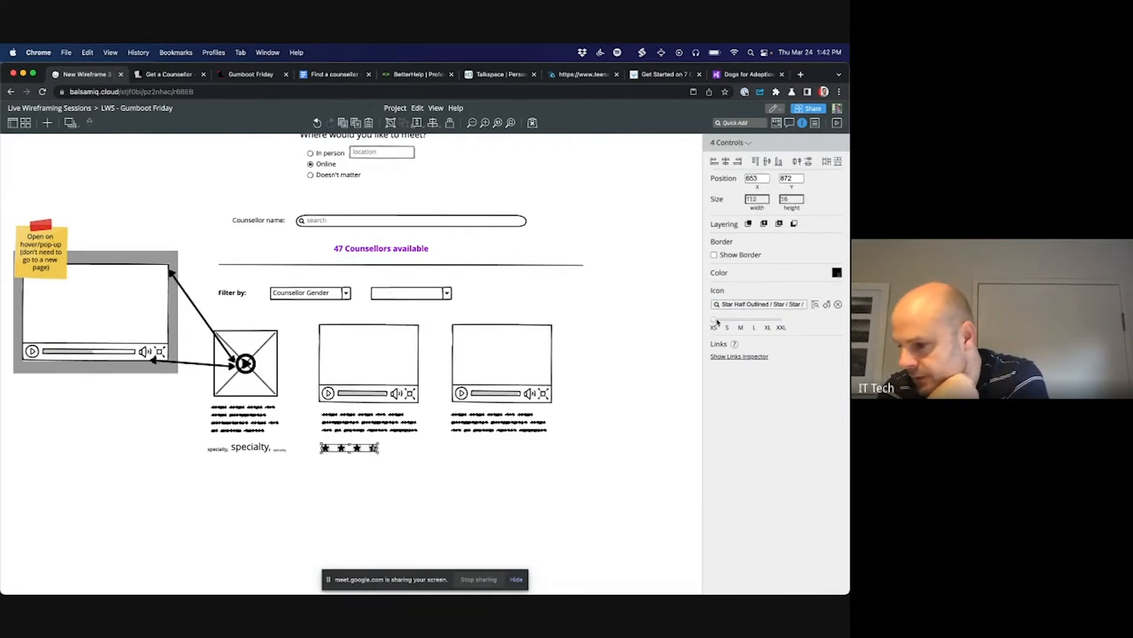
pyautogui.click(626, 369)
# Step: Move the rating stars closer together beneath the middle card's placeholder text
pyautogui.scroll(-1, 627, 370)
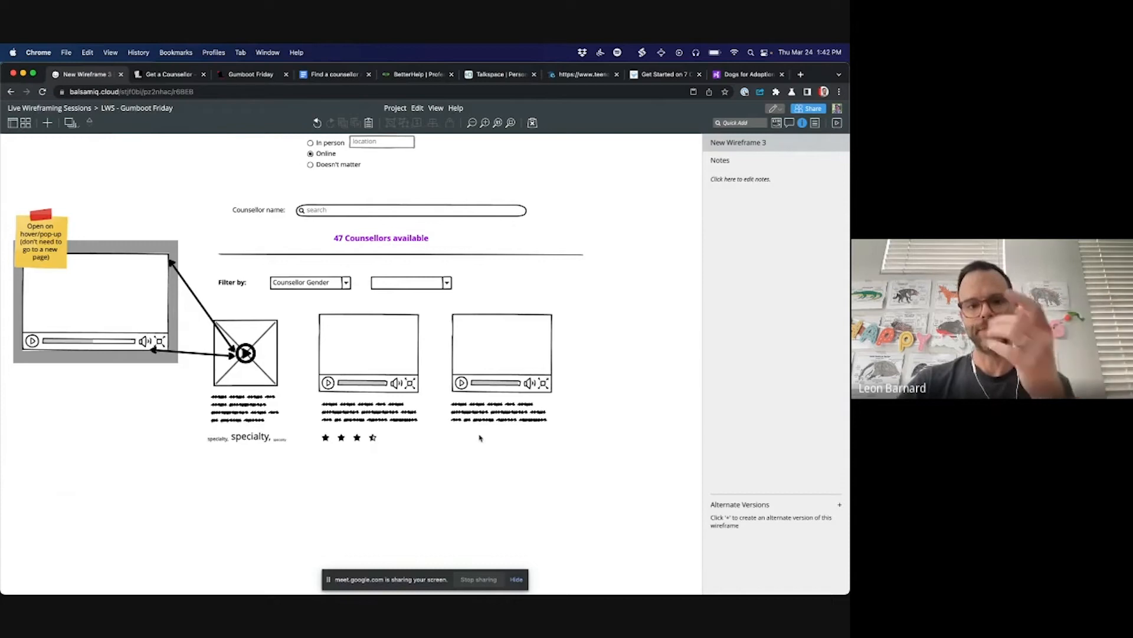
pyautogui.moveTo(342, 437)
pyautogui.mouseDown()
pyautogui.moveTo(366, 441)
pyautogui.moveTo(335, 440)
pyautogui.moveTo(354, 438)
pyautogui.mouseUp()
pyautogui.click(358, 438)
pyautogui.click(362, 463)
pyautogui.click(364, 438)
pyautogui.click(348, 461)
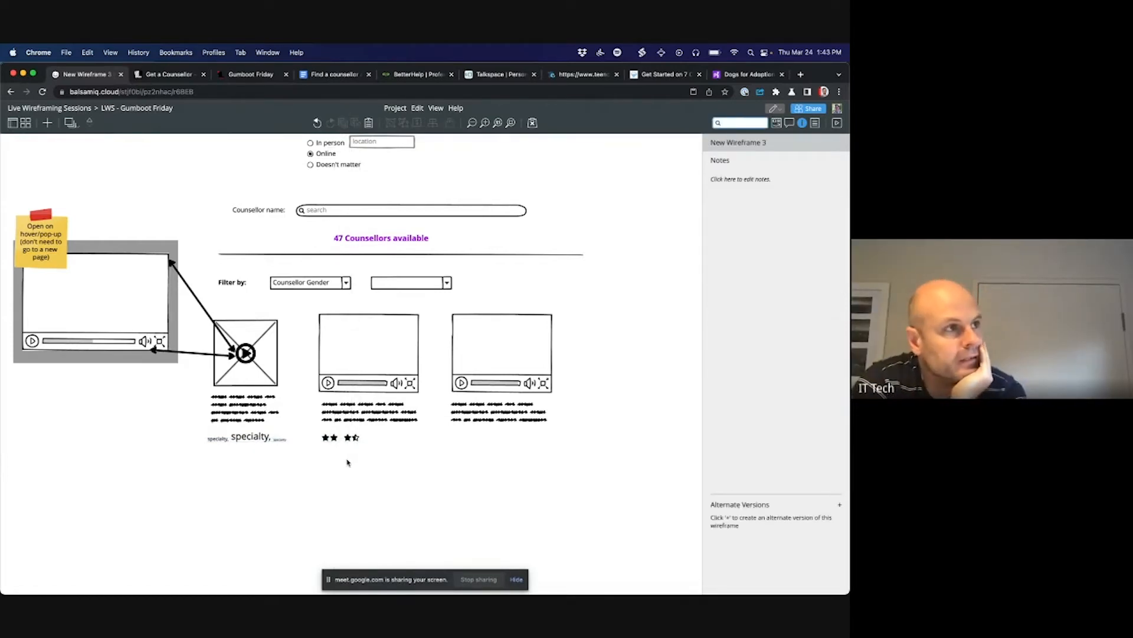
# Step: Add a Label reading "Available:" to the wireframe
pyautogui.write('label')
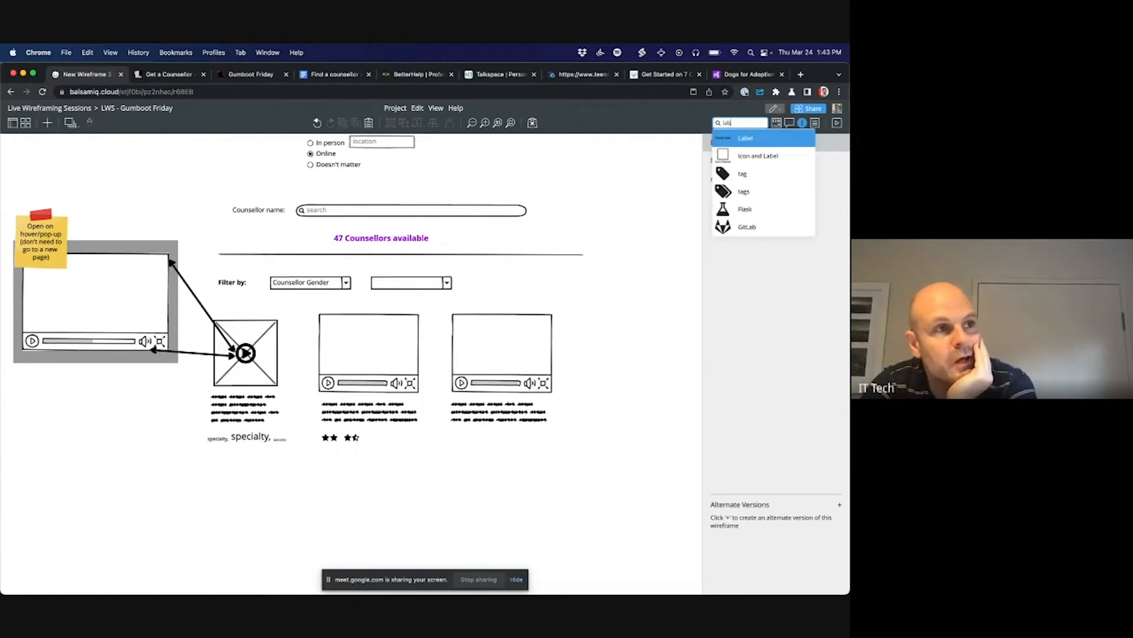
pyautogui.press('Return')
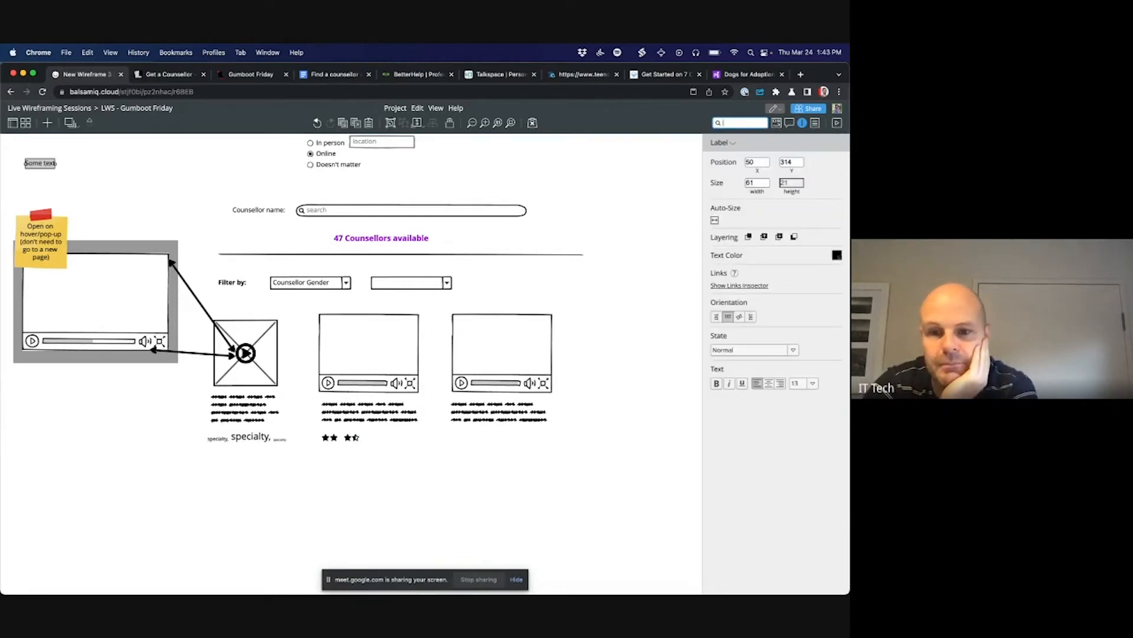
pyautogui.press('Return')
pyautogui.write('Available')
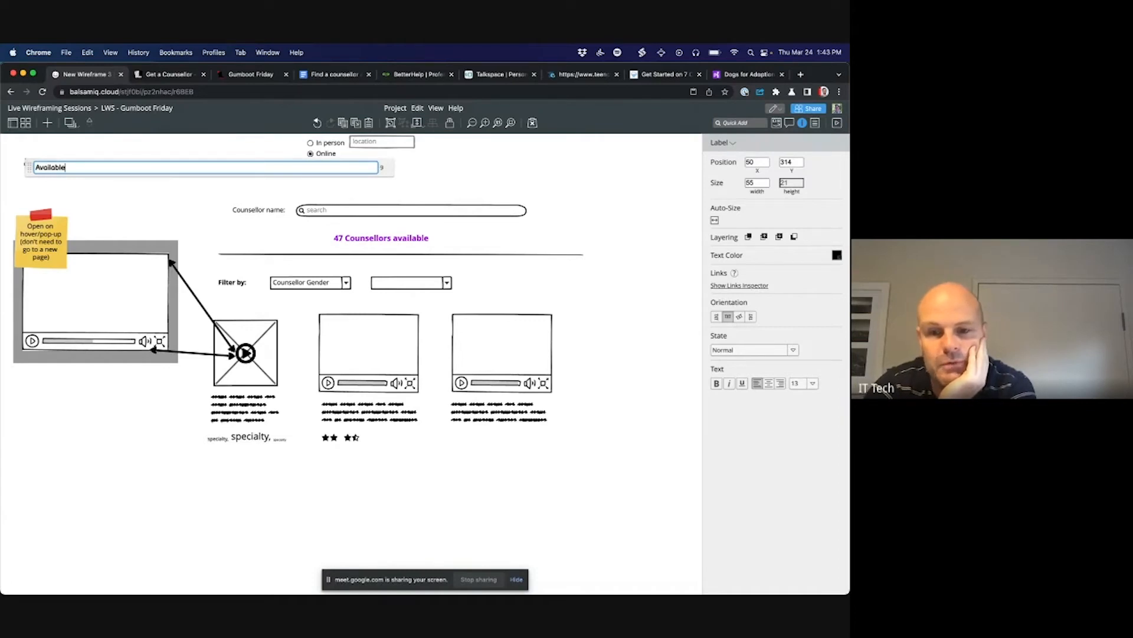
pyautogui.write(':')
pyautogui.press('Return')
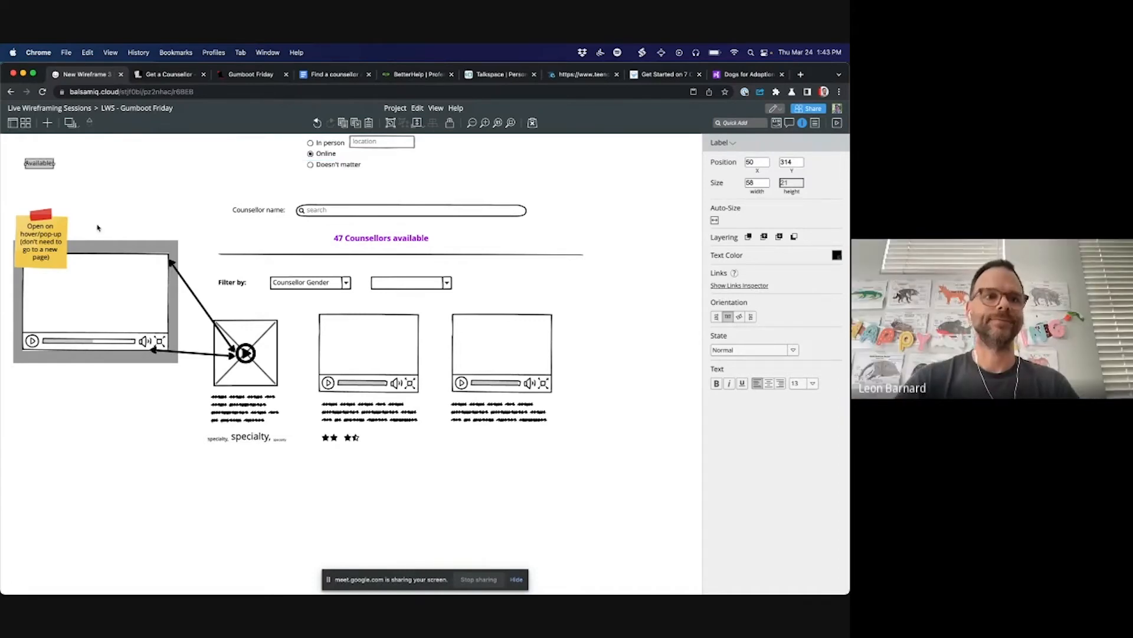
# Step: Place the label beneath the specialty tags at about X 412, Y 904 and make it read "Available: immediately"
pyautogui.moveTo(42, 167); pyautogui.dragTo(222, 458)
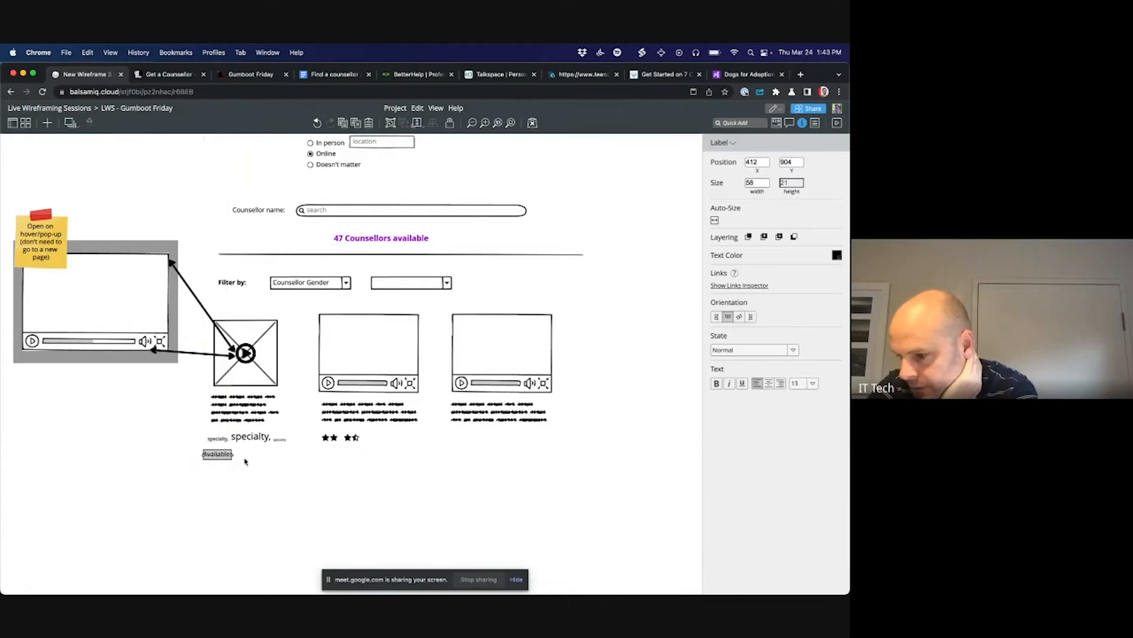
pyautogui.doubleClick(231, 459)
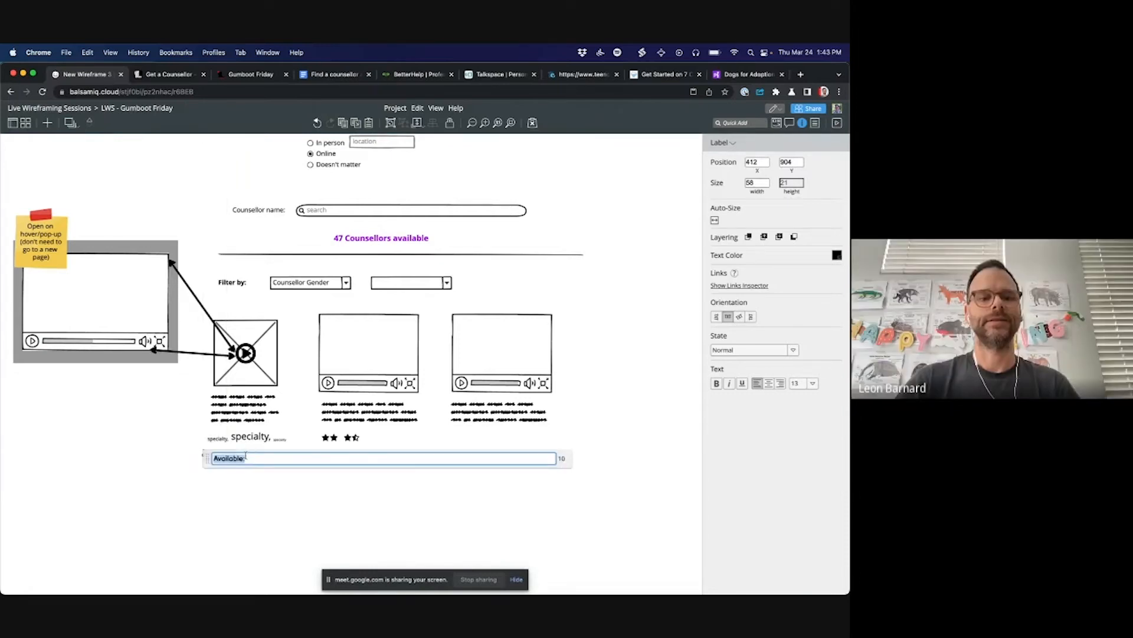
pyautogui.click(254, 456)
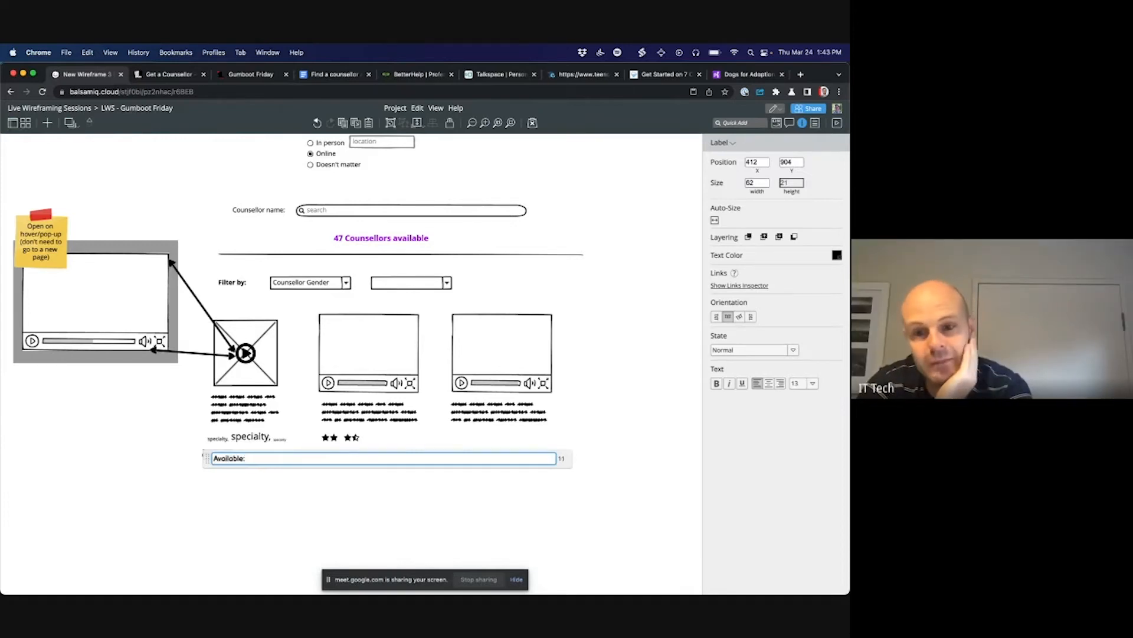
pyautogui.write('immed')
pyautogui.write('idat')
pyautogui.write('ely')
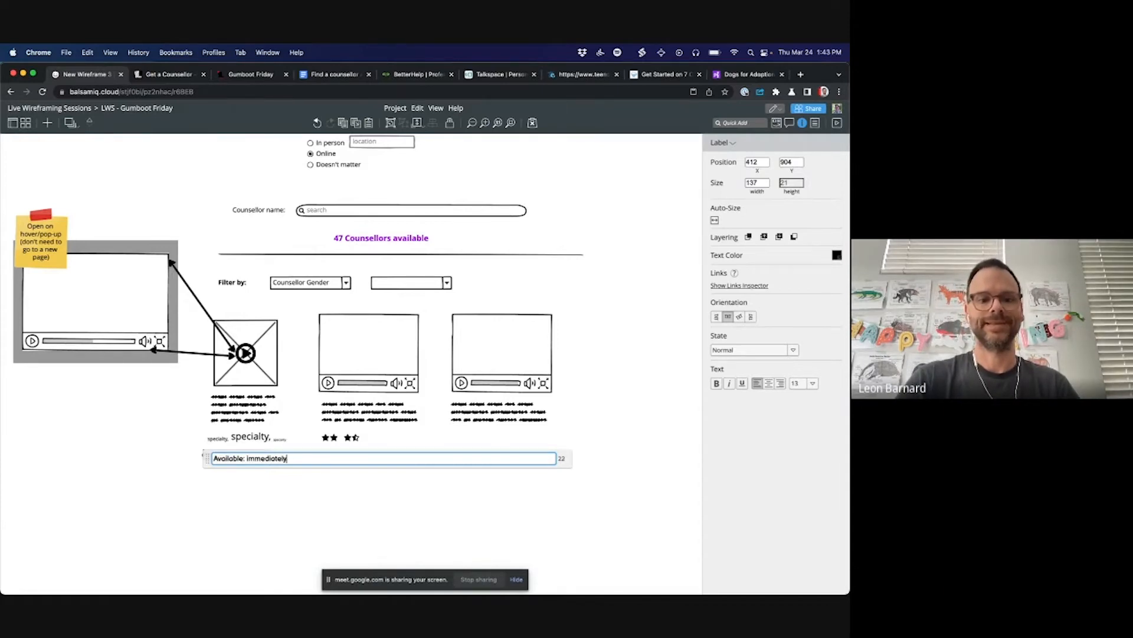
pyautogui.press('Return')
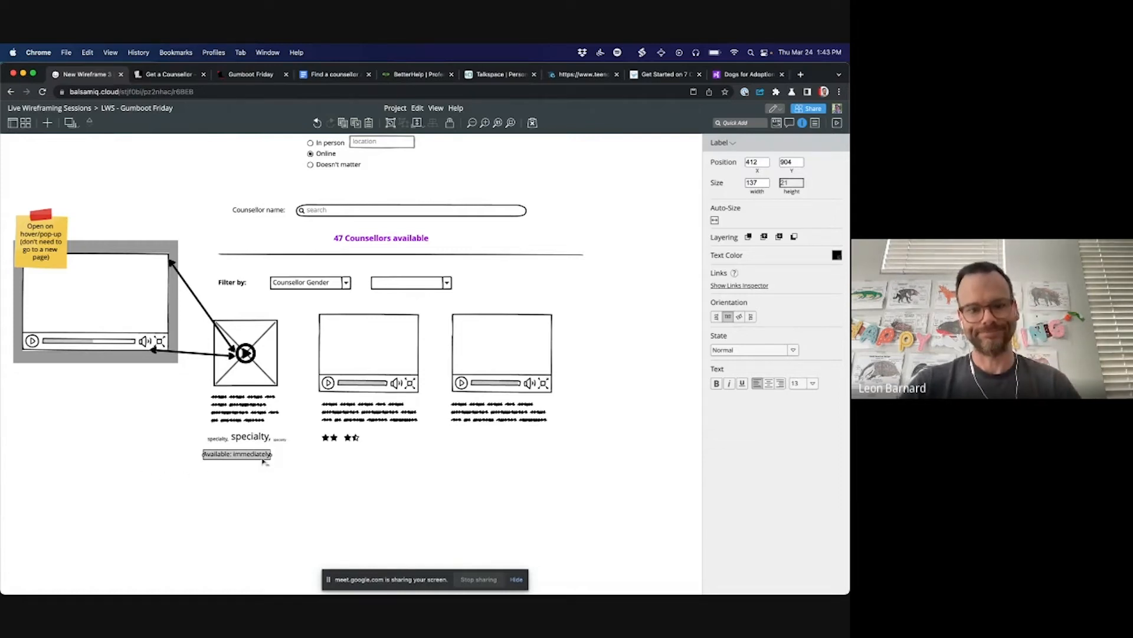
# Step: Duplicate the availability label beneath the star rating at about X 653, Y 904 and change its text to "Available: weeks"
pyautogui.moveTo(264, 461); pyautogui.dragTo(370, 458)
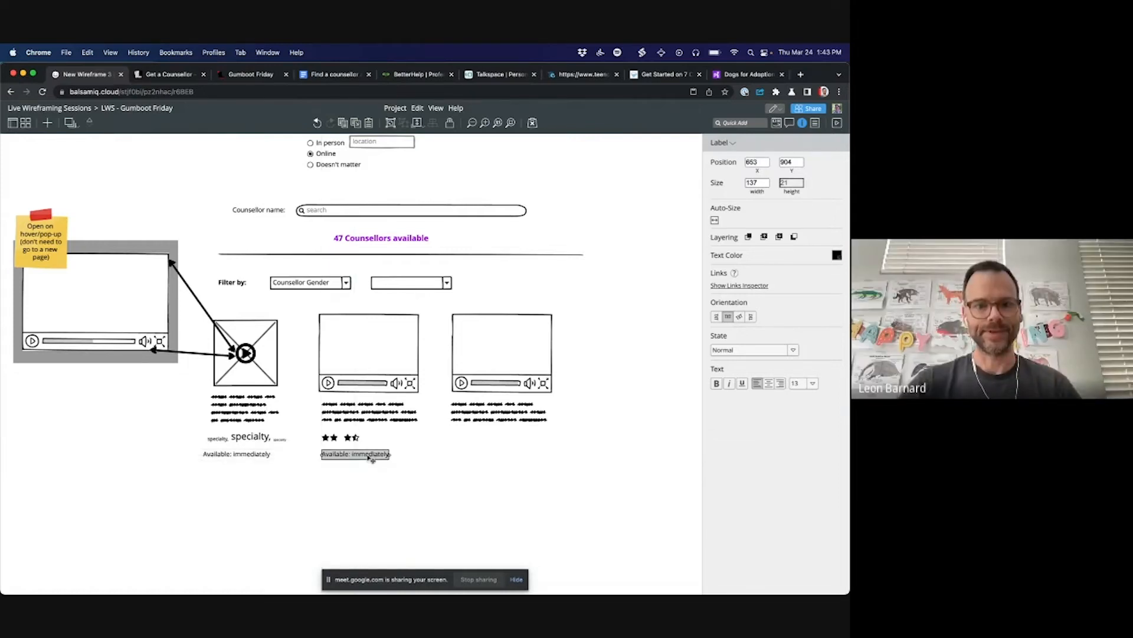
pyautogui.doubleClick(371, 459)
pyautogui.doubleClick(380, 457)
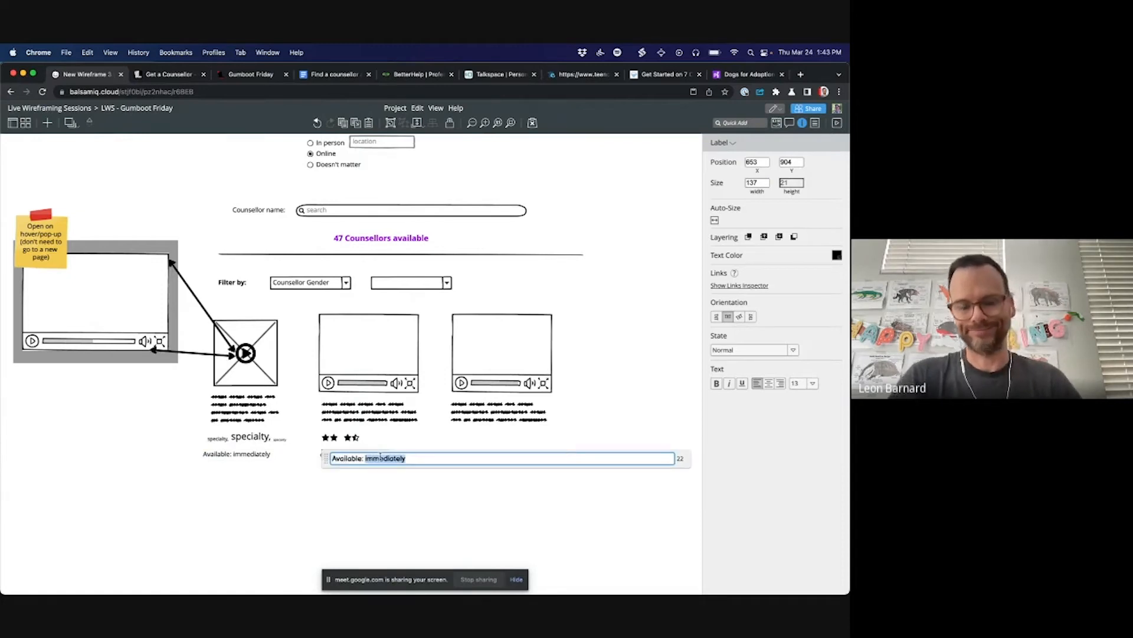
pyautogui.write('weeks')
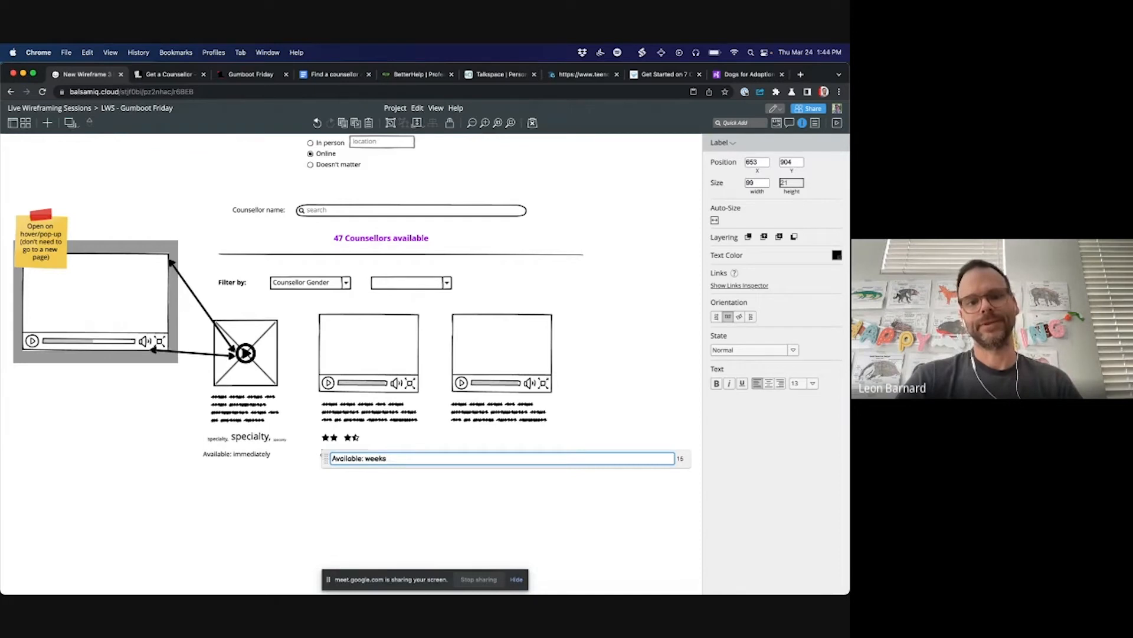
pyautogui.press('Return')
pyautogui.click(303, 469)
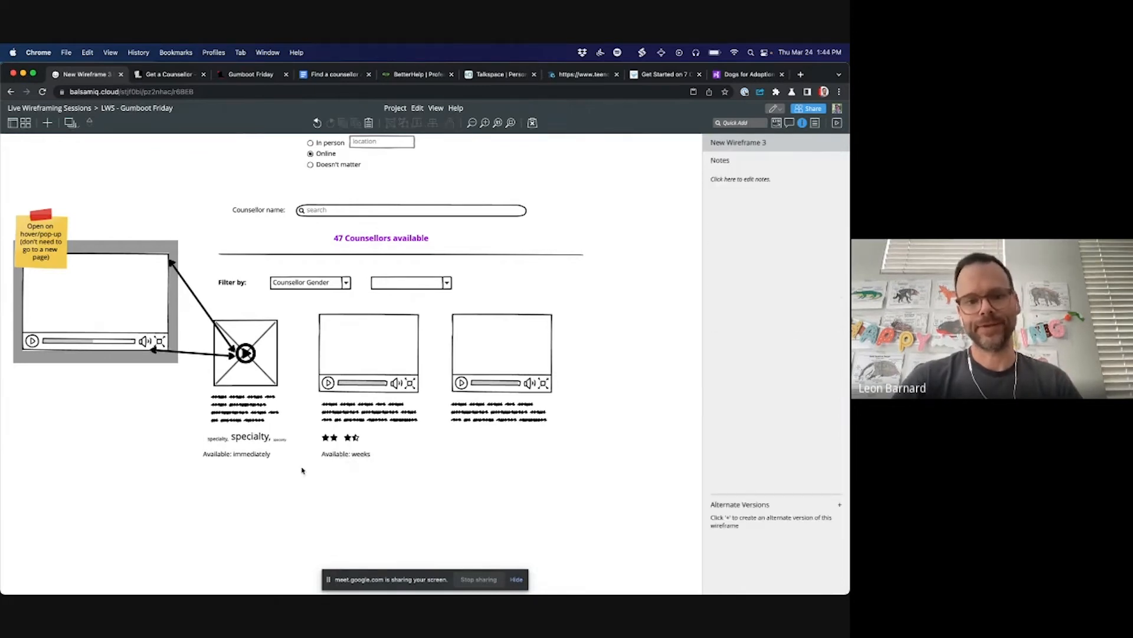
# Step: Turn the label beneath the stars into a Text control about 275 by 21 reading "Available: 1-2 weeks"
pyautogui.click(353, 457)
pyautogui.moveTo(386, 489); pyautogui.dragTo(385, 460)
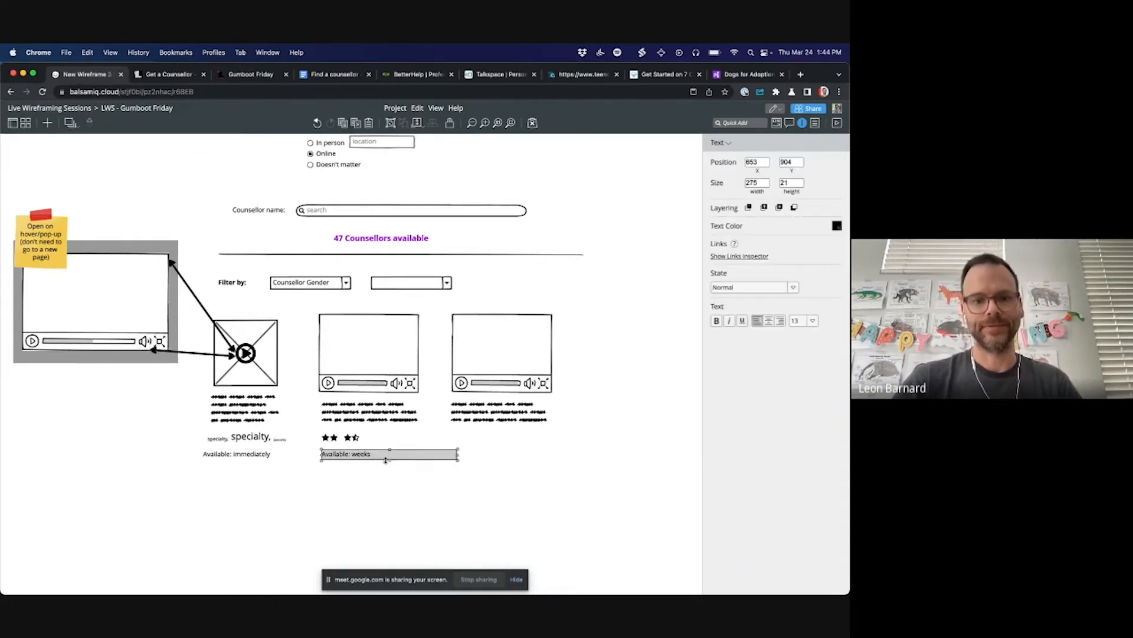
pyautogui.doubleClick(365, 455)
pyautogui.write('1-2')
pyautogui.press('Return')
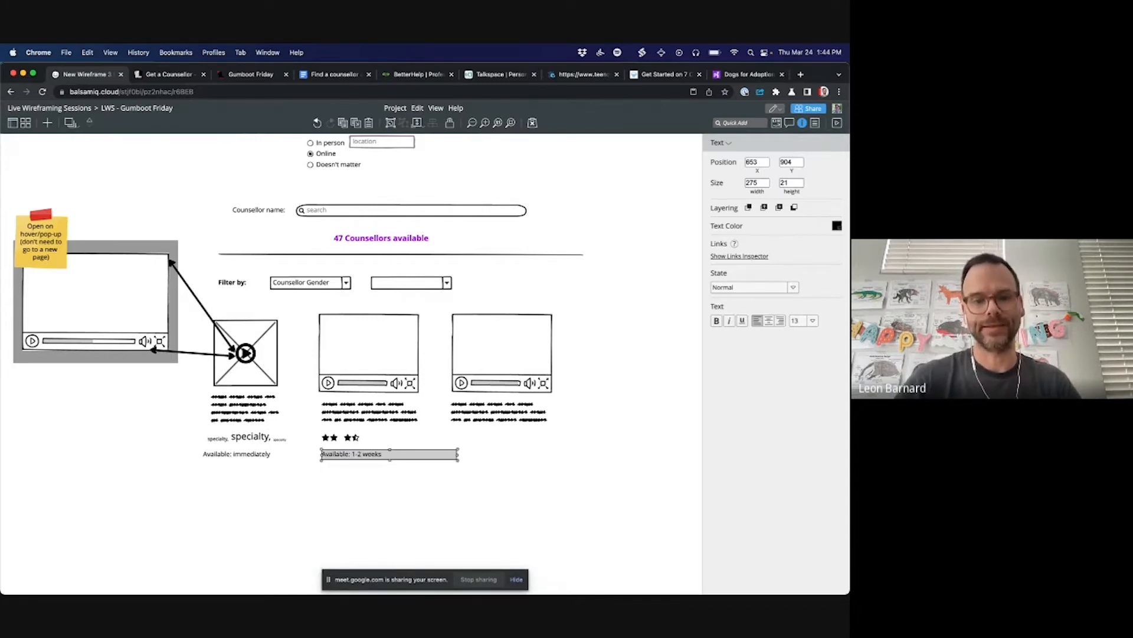
# Step: Make the "Available: immediately" label under the first card bold with green text
pyautogui.doubleClick(244, 451)
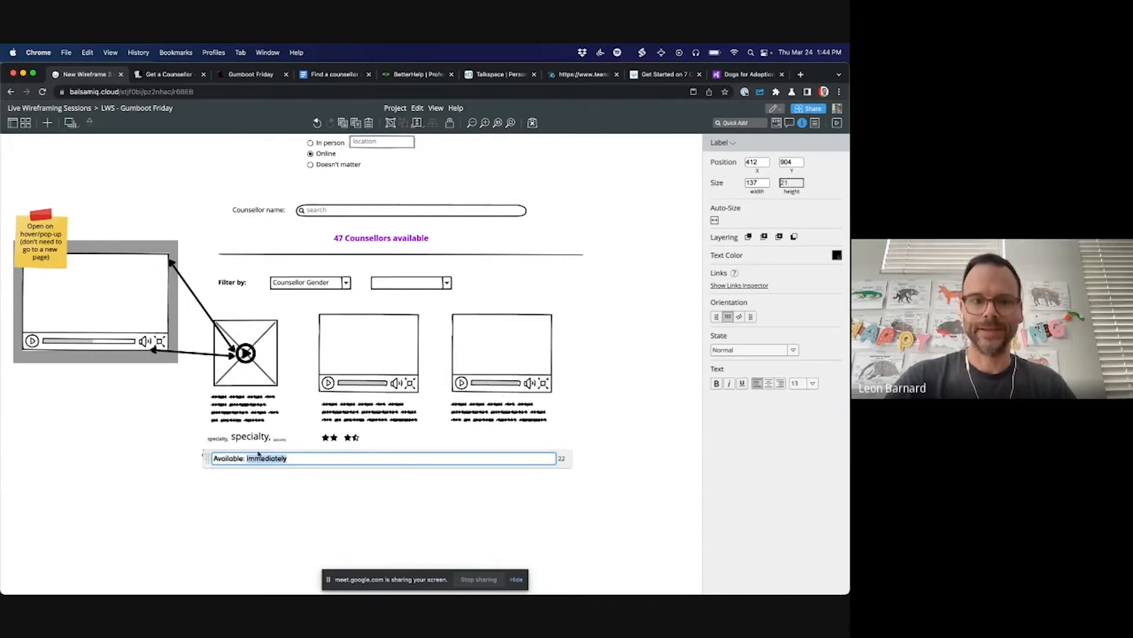
pyautogui.press('Return')
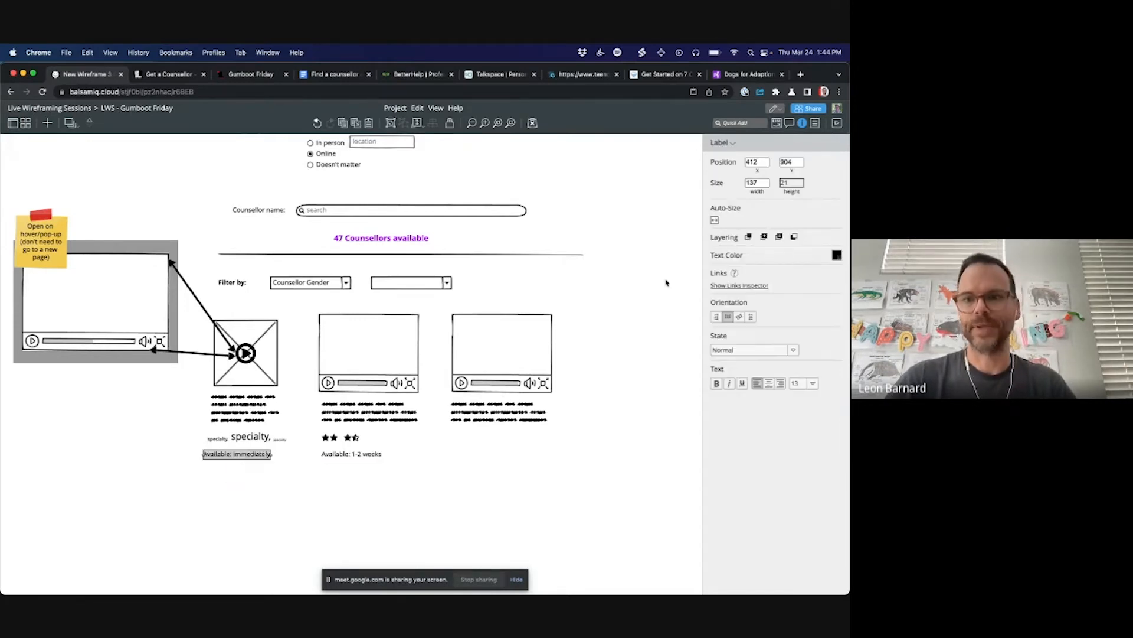
pyautogui.click(837, 254)
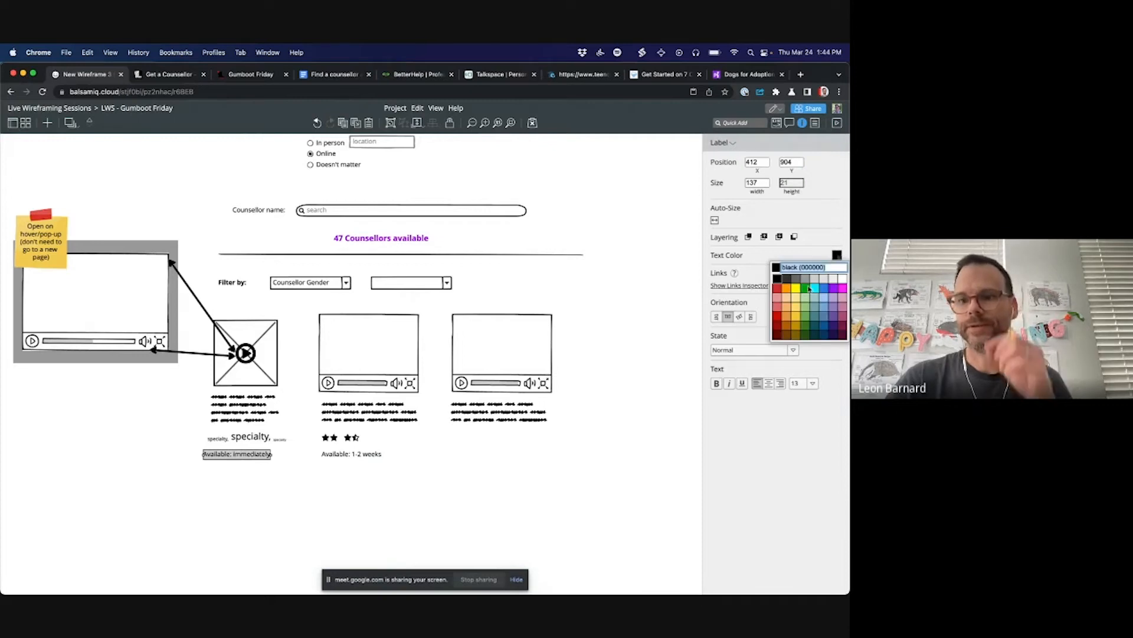
pyautogui.click(809, 287)
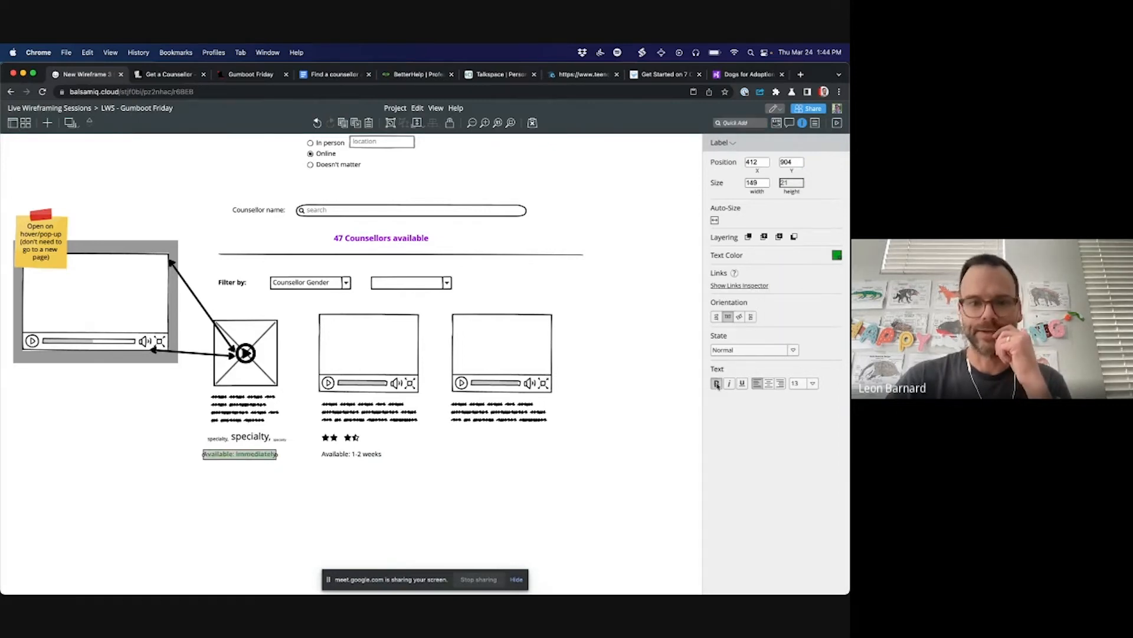
pyautogui.click(566, 469)
# Step: Make the "Available: 1-2 weeks" text under the second card bold and blue
pyautogui.click(373, 455)
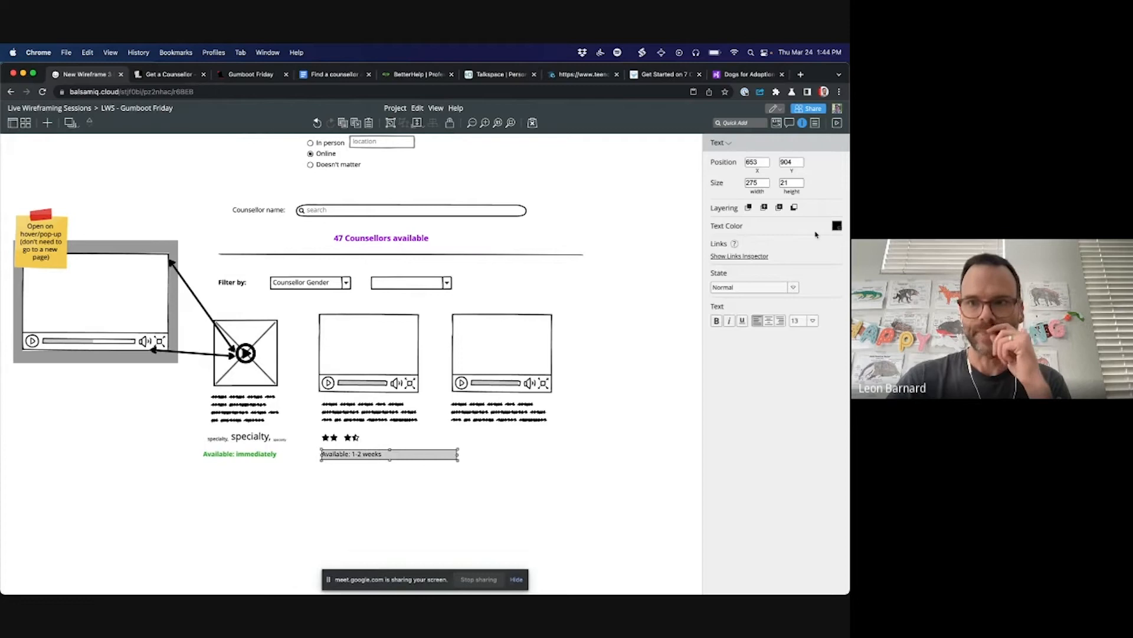
pyautogui.click(837, 226)
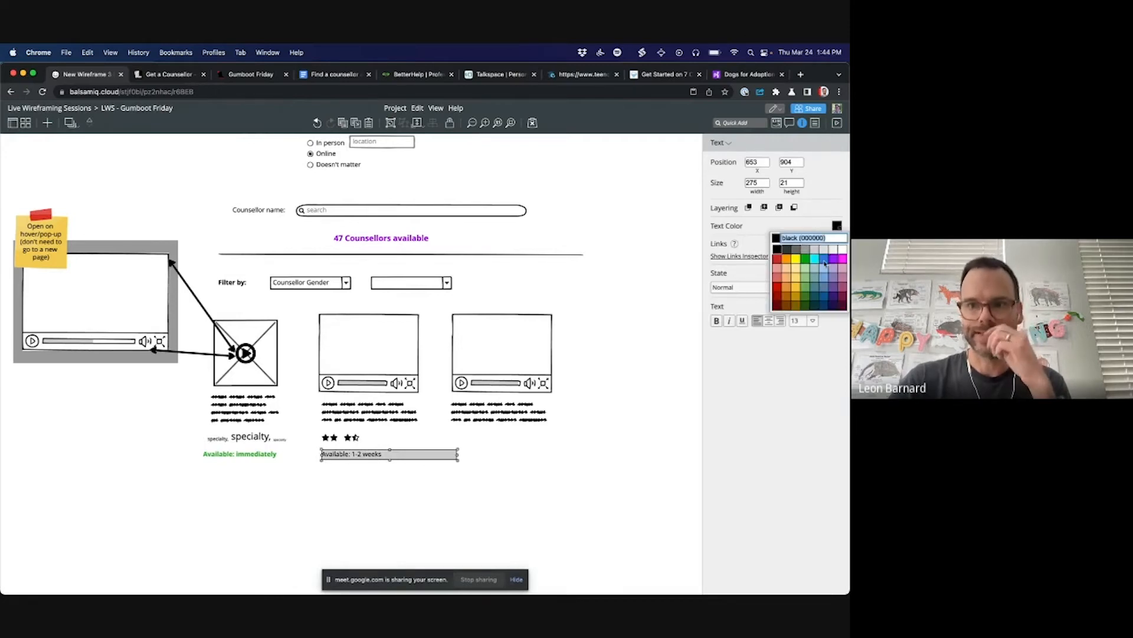
pyautogui.click(824, 260)
pyautogui.click(718, 320)
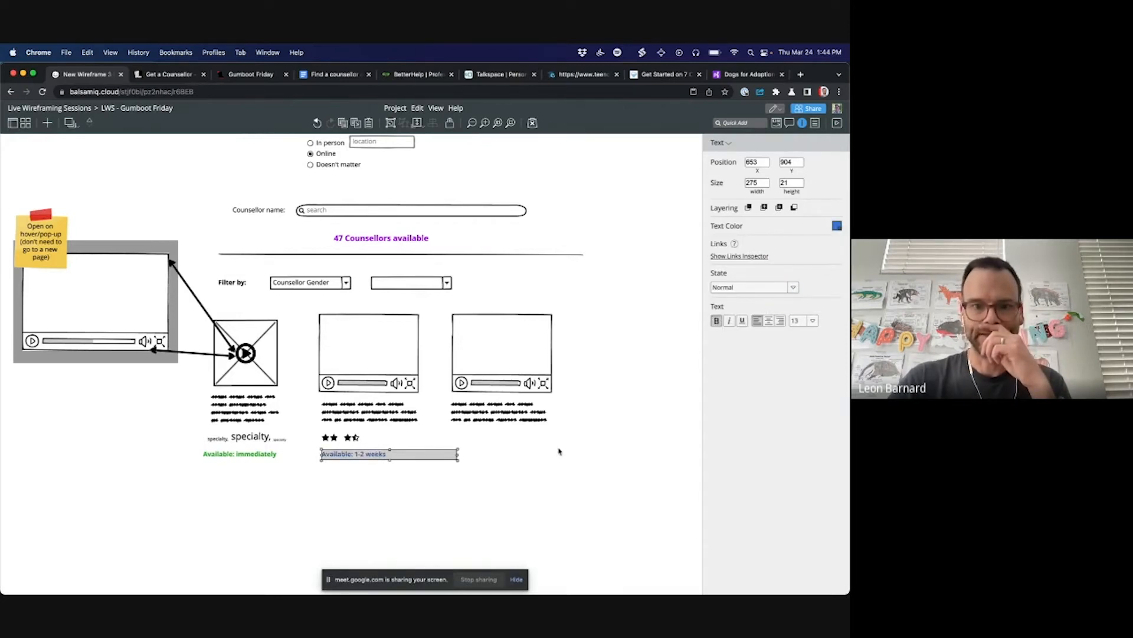
pyautogui.click(551, 458)
# Step: Duplicate the blue availability text under the third card at about X 916, Y 904 and change it to "Available: 5-6 weeks"
pyautogui.click(365, 459)
pyautogui.moveTo(365, 460); pyautogui.dragTo(493, 456)
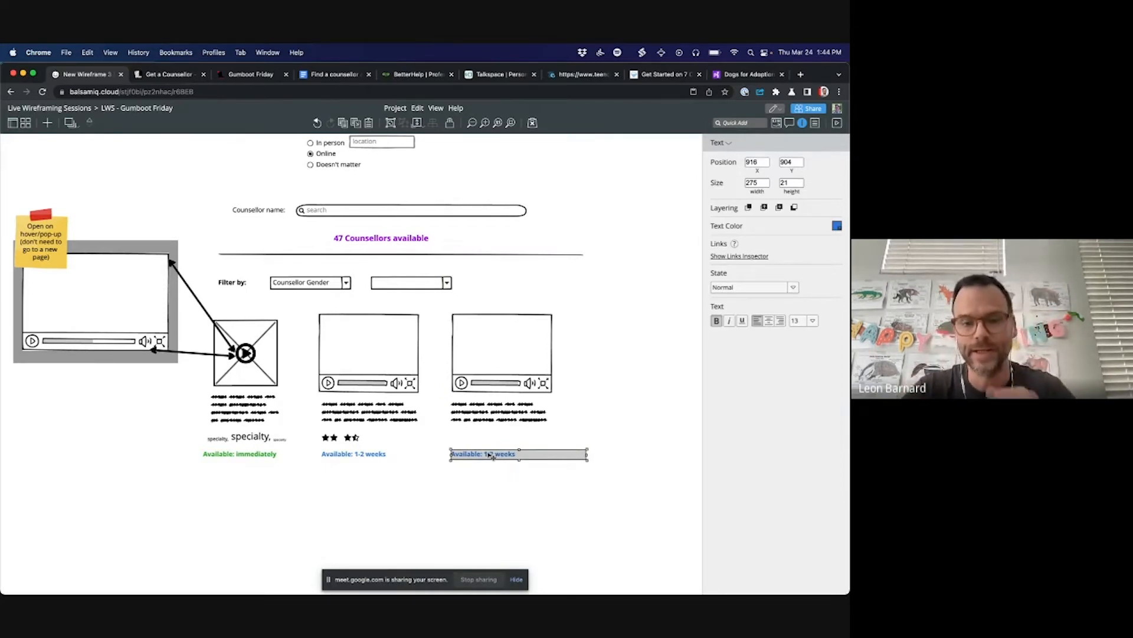
pyautogui.doubleClick(490, 455)
pyautogui.click(504, 458)
pyautogui.press('BackSpace')
pyautogui.press('BackSpace')
pyautogui.press('BackSpace')
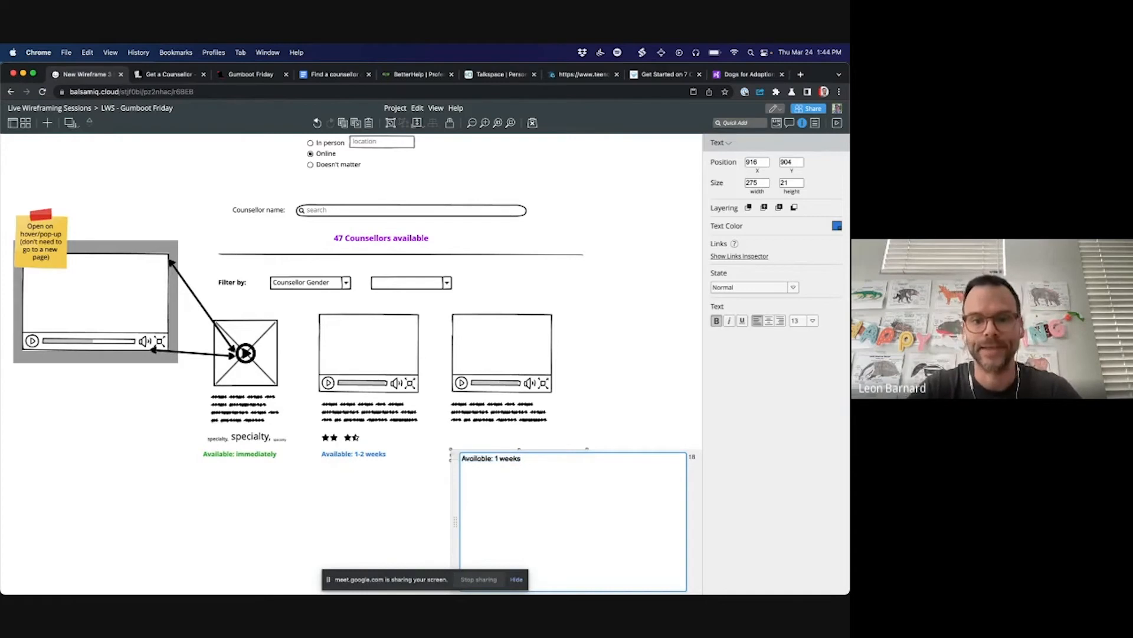
pyautogui.write('5-6')
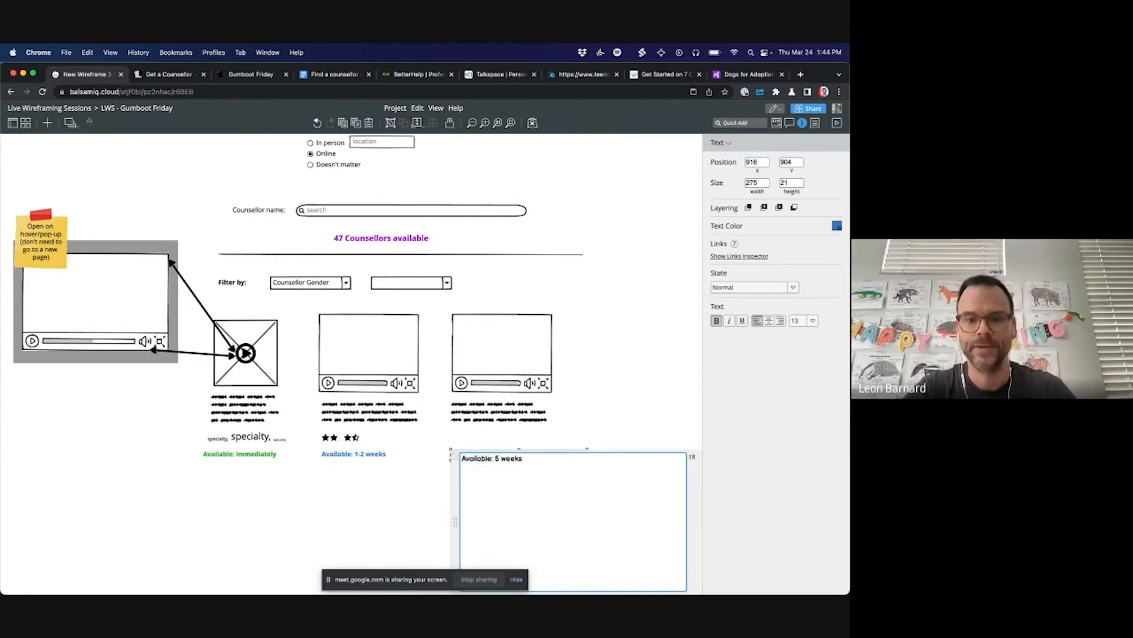
pyautogui.click(566, 451)
# Step: Change the text color of "Available: 5-6 weeks" to red
pyautogui.click(503, 457)
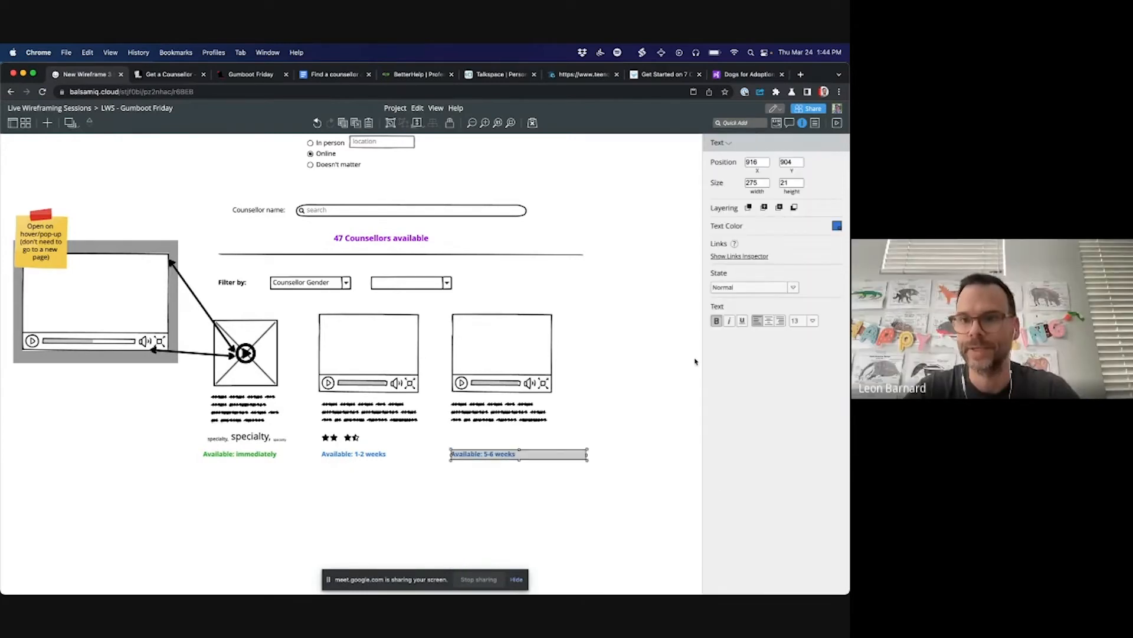
pyautogui.click(838, 227)
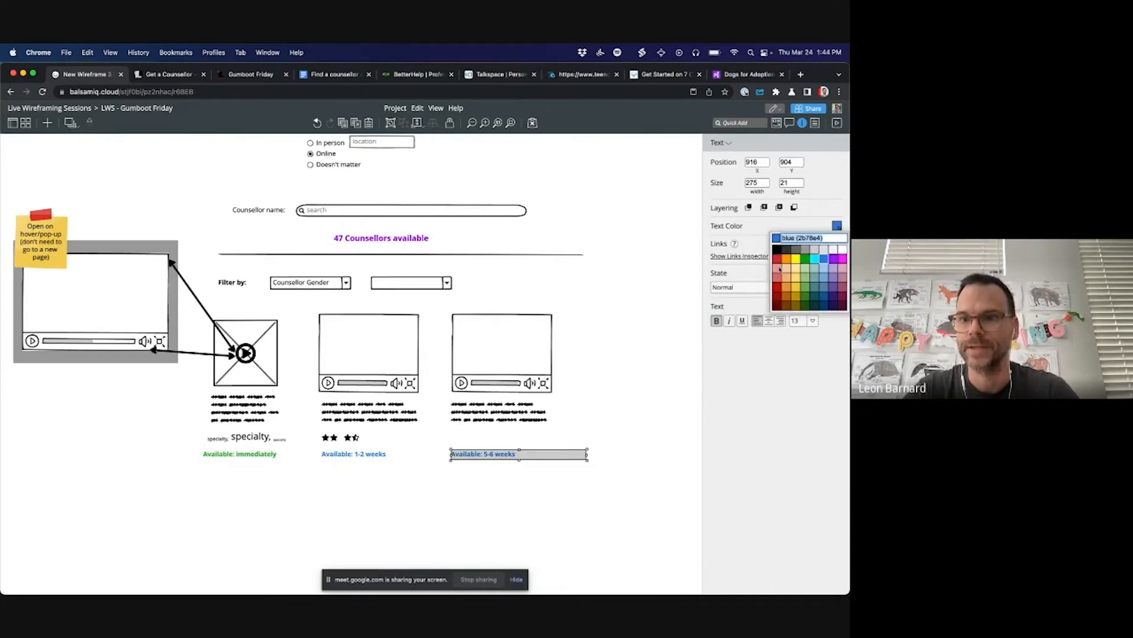
pyautogui.click(778, 258)
pyautogui.click(610, 349)
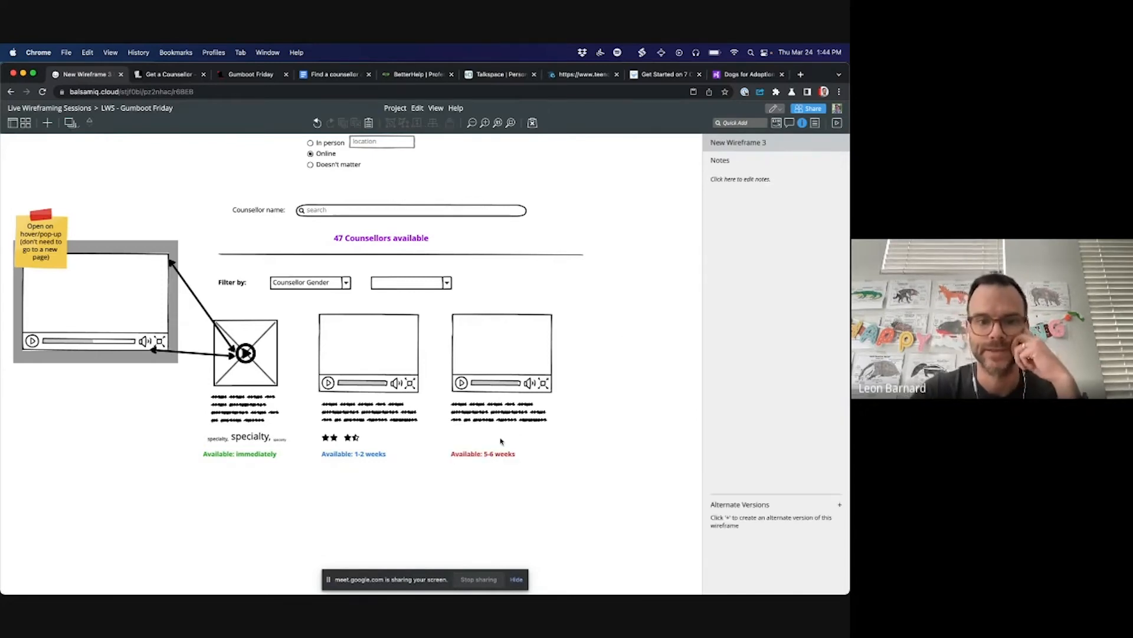
# Step: Narrow the "Available: 5-6 weeks" text to about 142 wide, tighten the "1-2 weeks" one, and align "Available: immediately" with its card's text
pyautogui.click(498, 456)
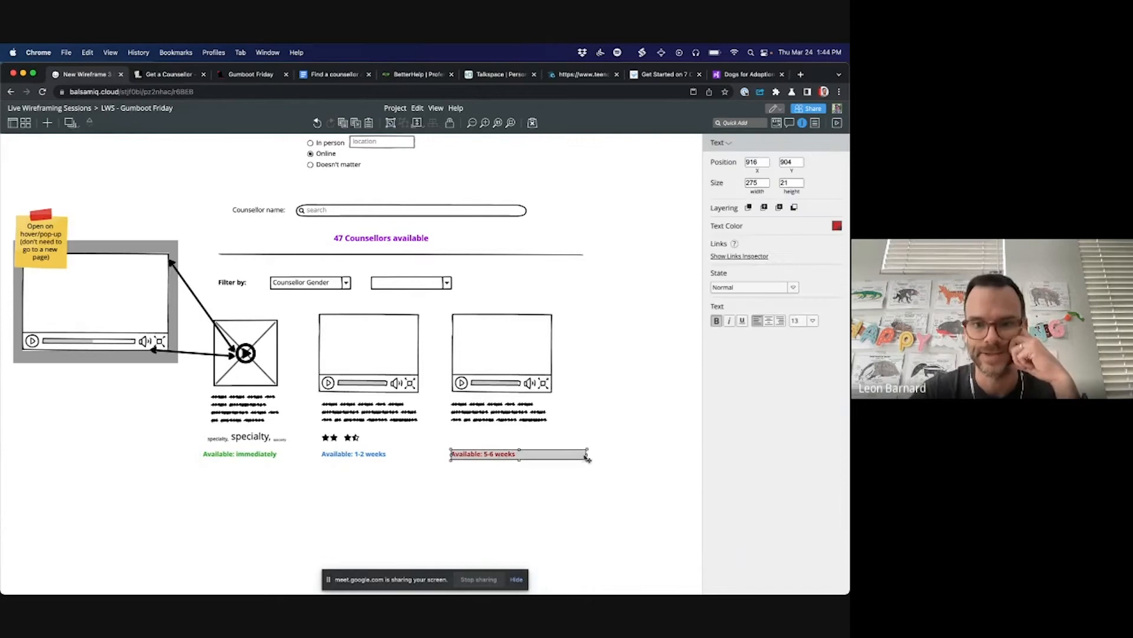
pyautogui.moveTo(588, 455); pyautogui.dragTo(539, 455)
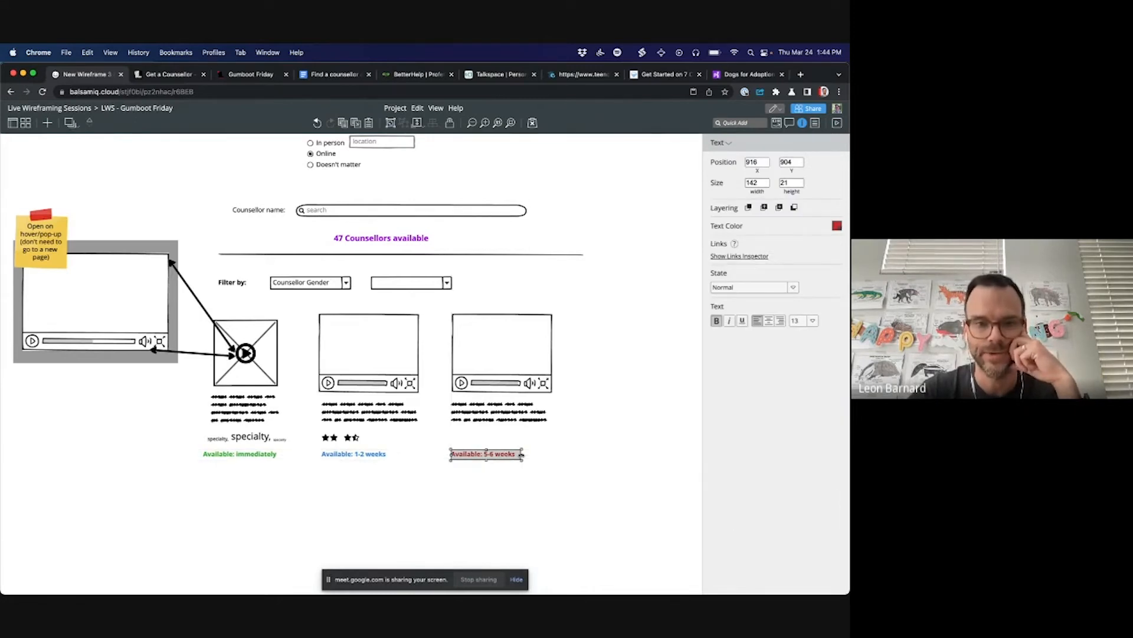
pyautogui.click(366, 454)
pyautogui.moveTo(391, 454)
pyautogui.mouseDown()
pyautogui.moveTo(446, 455)
pyautogui.moveTo(395, 455)
pyautogui.mouseUp()
pyautogui.click(571, 391)
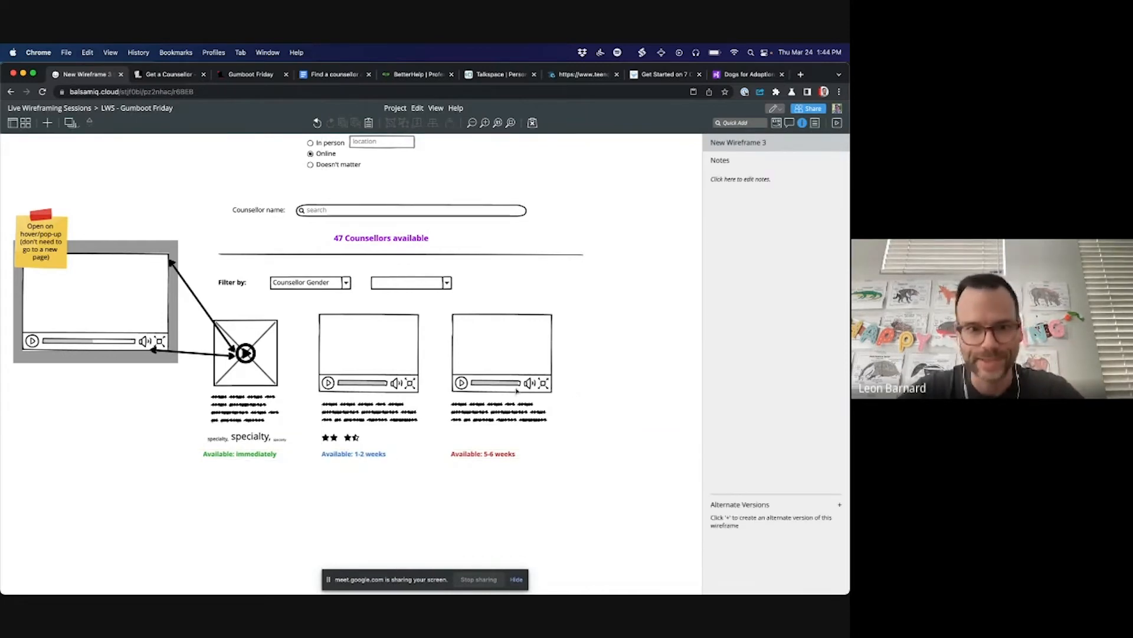
pyautogui.moveTo(258, 455); pyautogui.dragTo(264, 458)
pyautogui.click(180, 455)
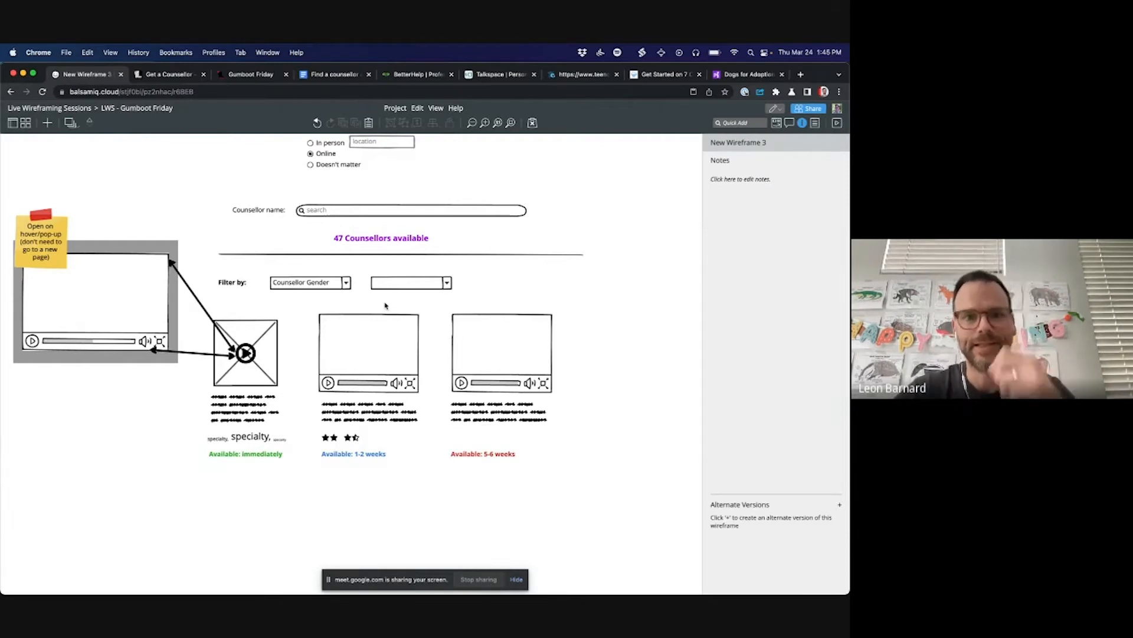
# Step: Label the empty filter combo box beside Counsellor Gender "Availability"
pyautogui.doubleClick(408, 281)
pyautogui.write('Availability')
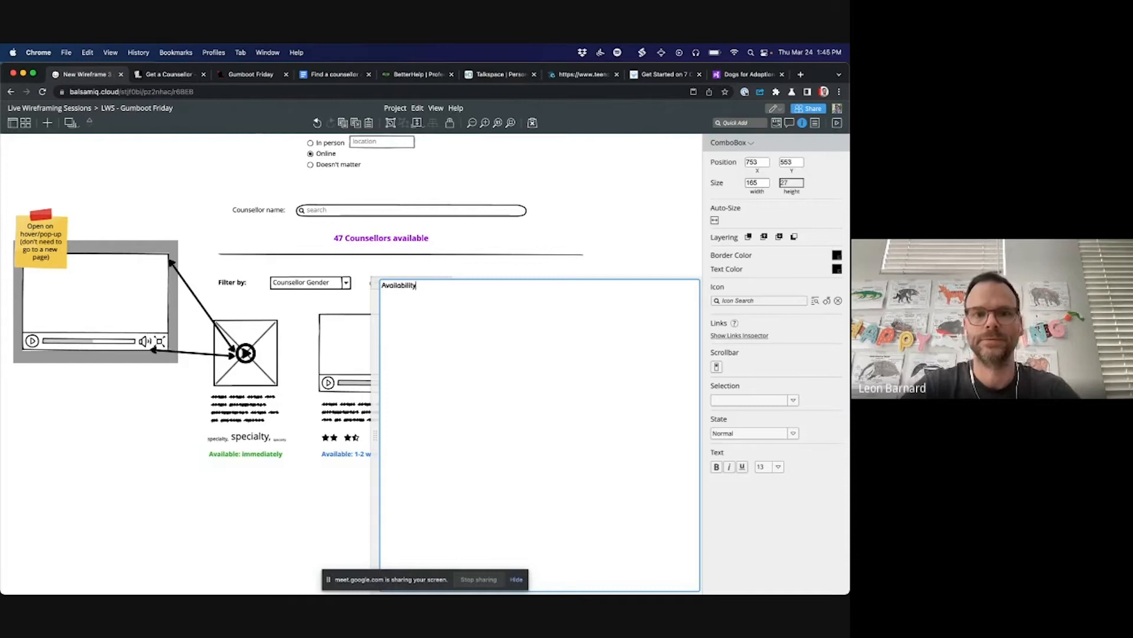
pyautogui.press('super+Return')
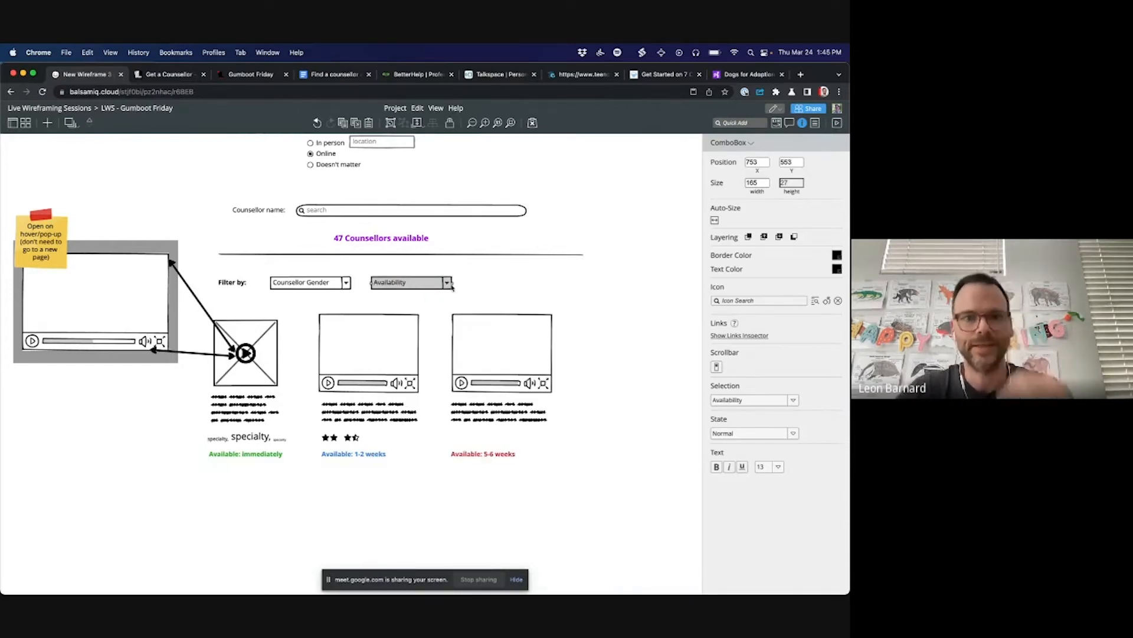
# Step: Duplicate the Availability combo box at about X 937, Y 563 and relabel the copy "Rating?"
pyautogui.moveTo(437, 284); pyautogui.dragTo(528, 284)
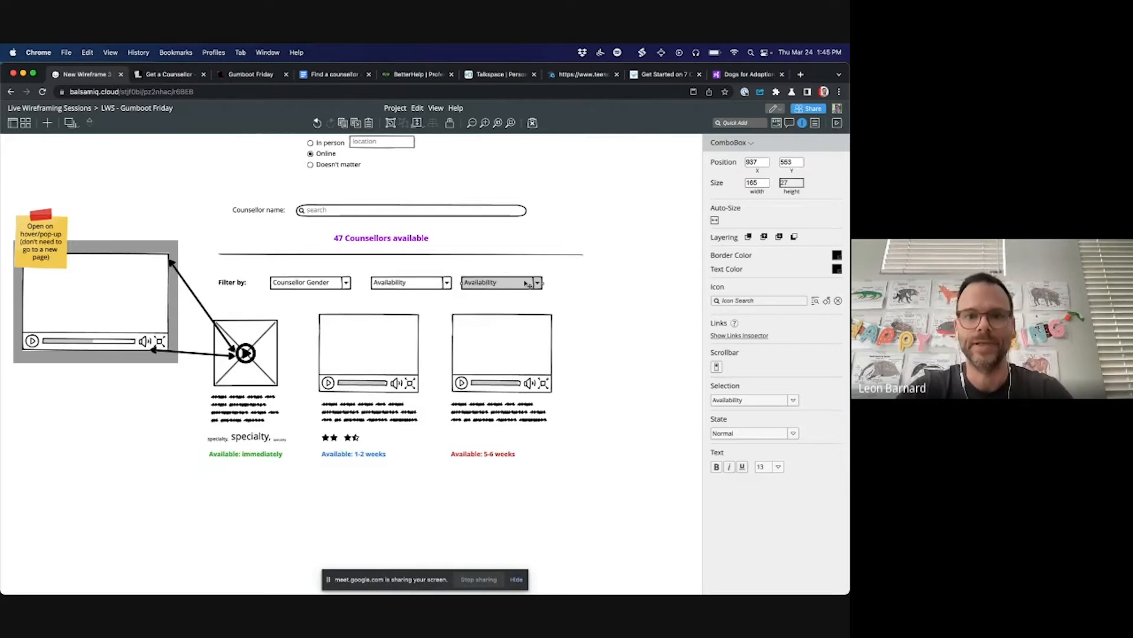
pyautogui.doubleClick(527, 284)
pyautogui.write('Rating')
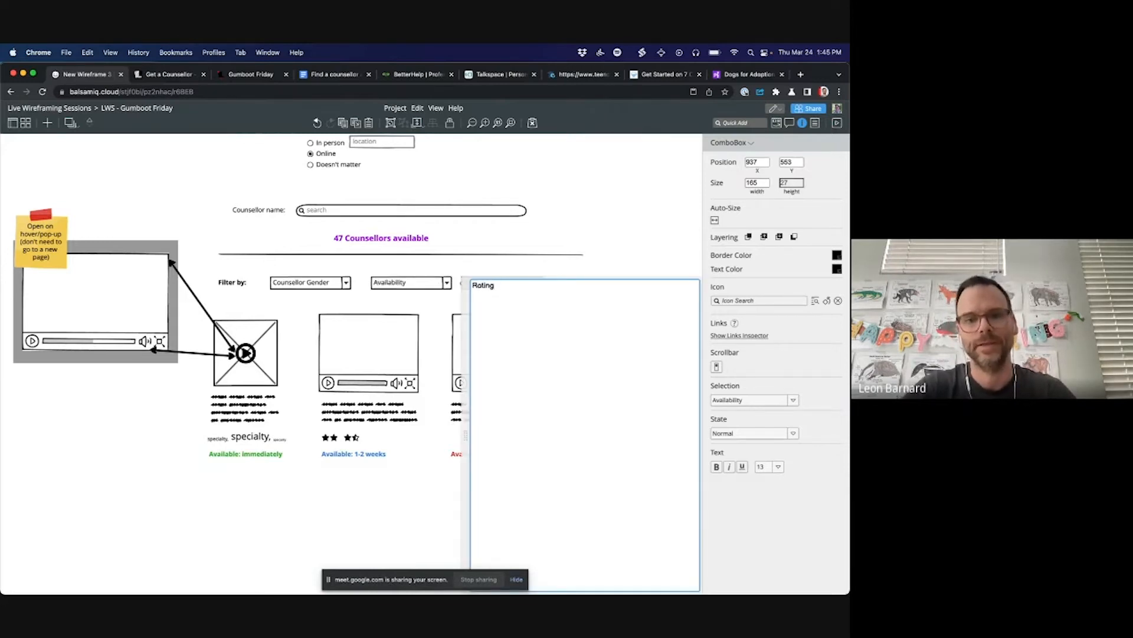
pyautogui.write('?')
pyautogui.press('super+Return')
pyautogui.click(576, 286)
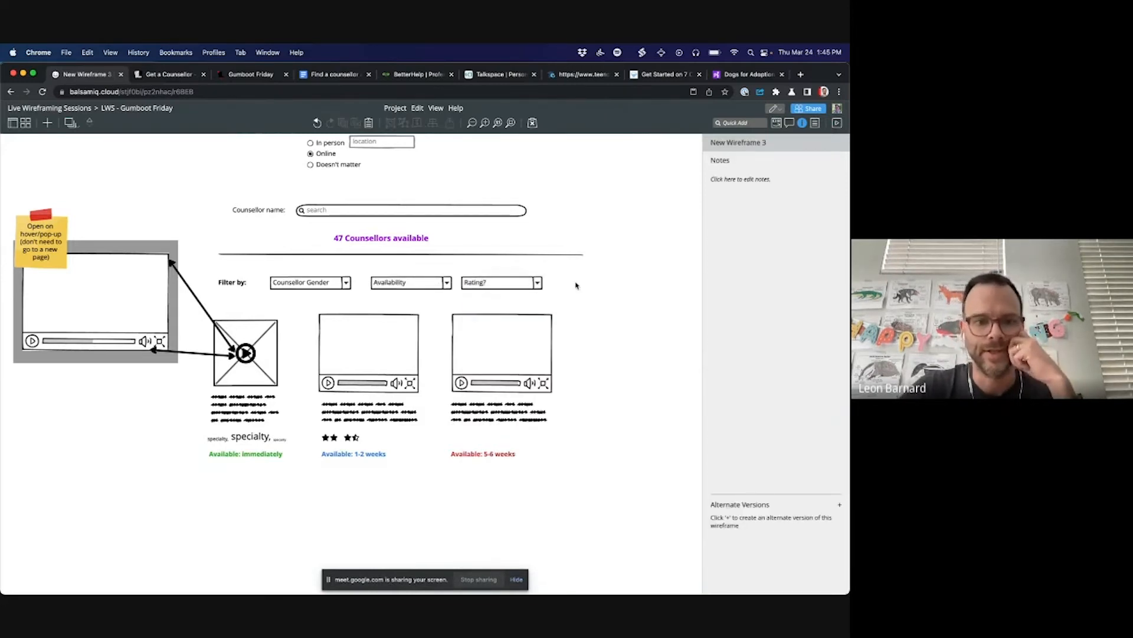
# Step: Delete the specialty tag cloud beneath the first card's text
pyautogui.scroll(-1, 577, 286)
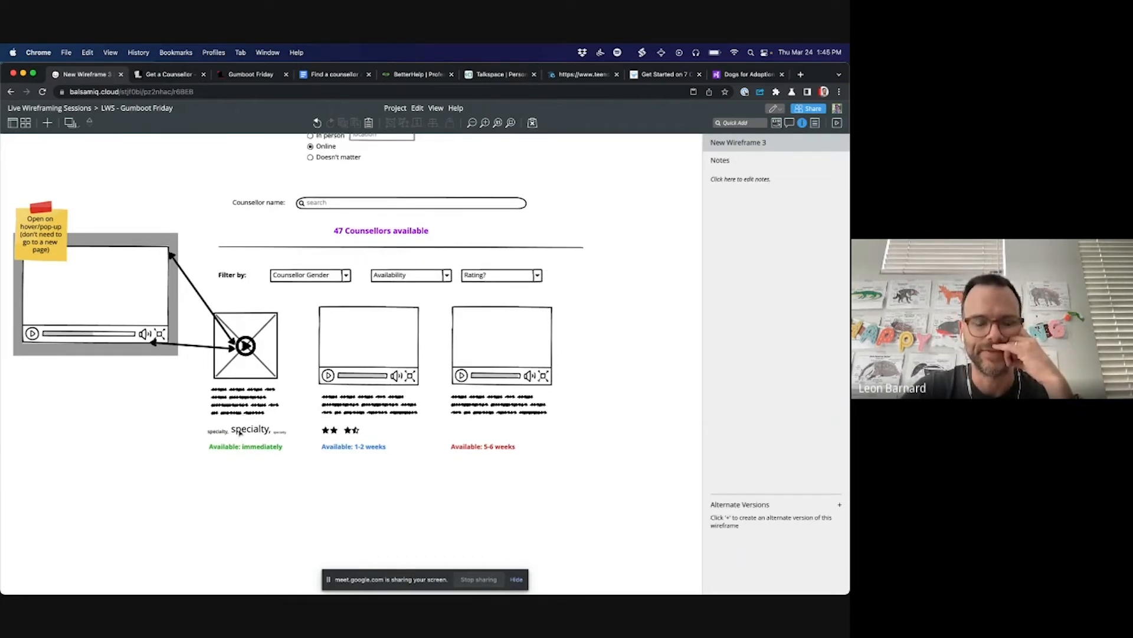
pyautogui.click(240, 432)
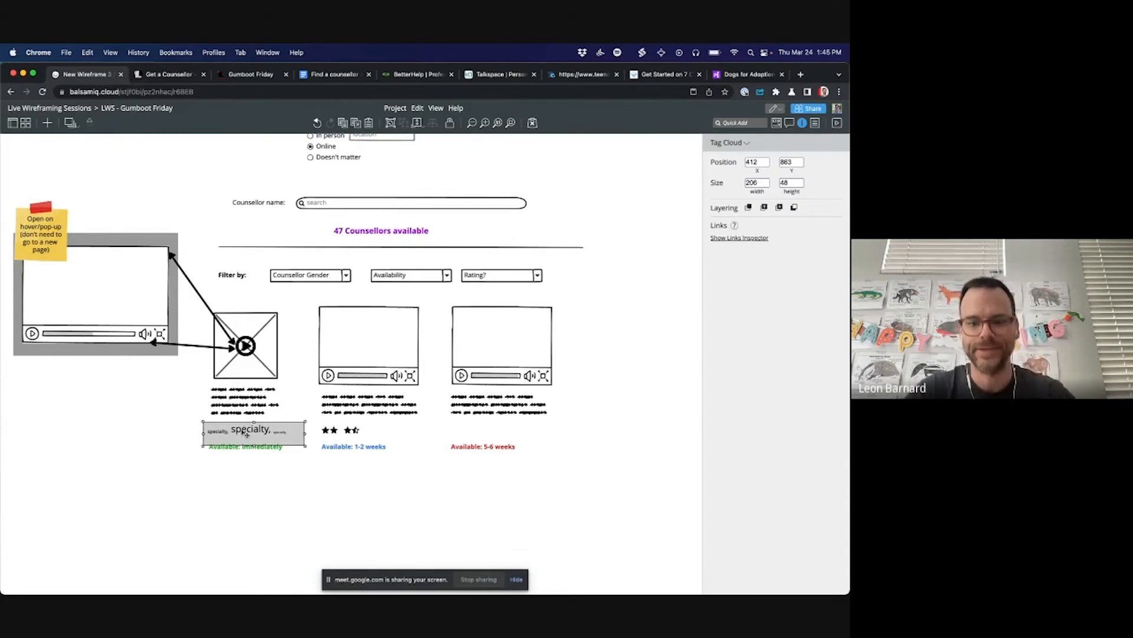
pyautogui.press('Delete')
# Step: Add a label reading "Speciality, speciality, specialty" to the wireframe
pyautogui.press('/')
pyautogui.write('la')
pyautogui.press('Return')
pyautogui.write('S')
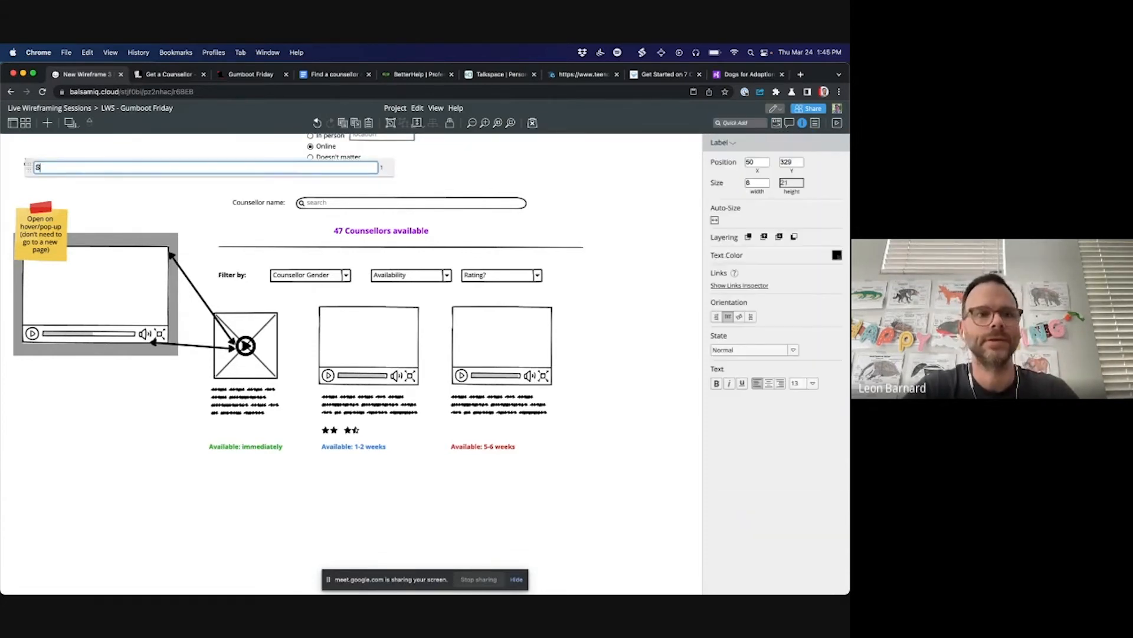
pyautogui.write('peciality, spe')
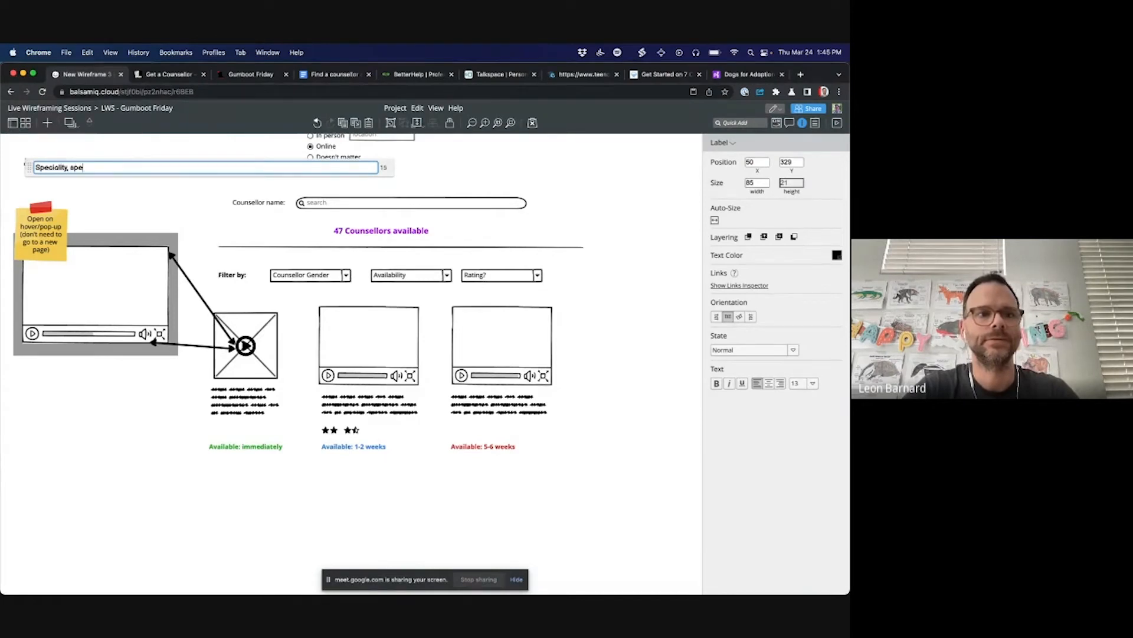
pyautogui.write('ciality, specialty')
pyautogui.press('Return')
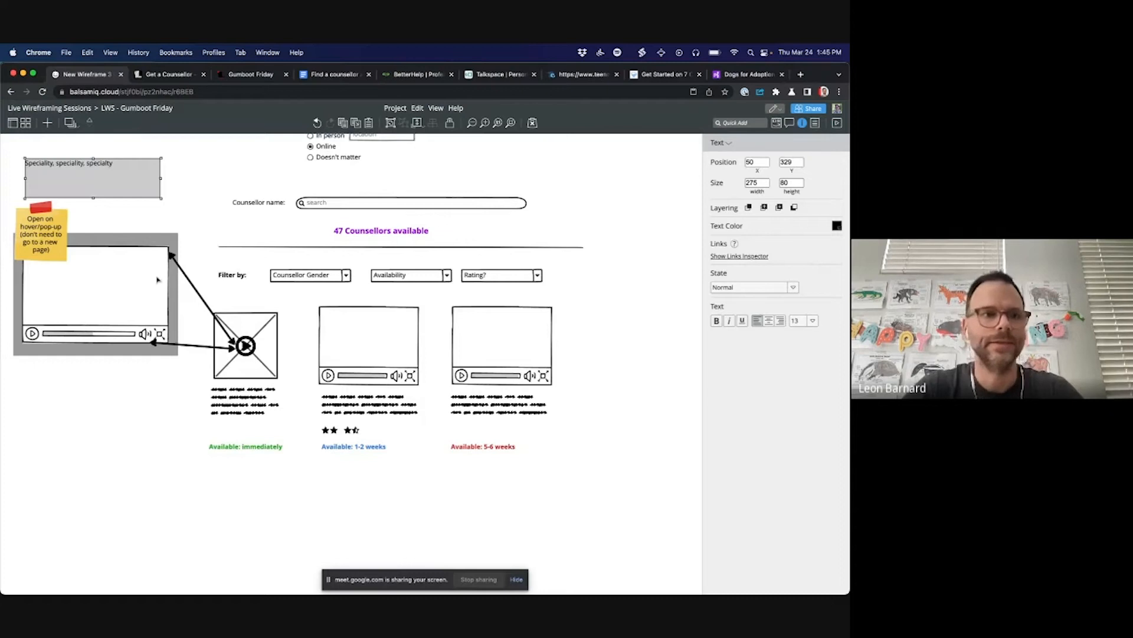
# Step: Shrink the specialty text to about 187 by 22 and place it above "Available: immediately" at about X 424, Y 866
pyautogui.moveTo(93, 198); pyautogui.dragTo(97, 173)
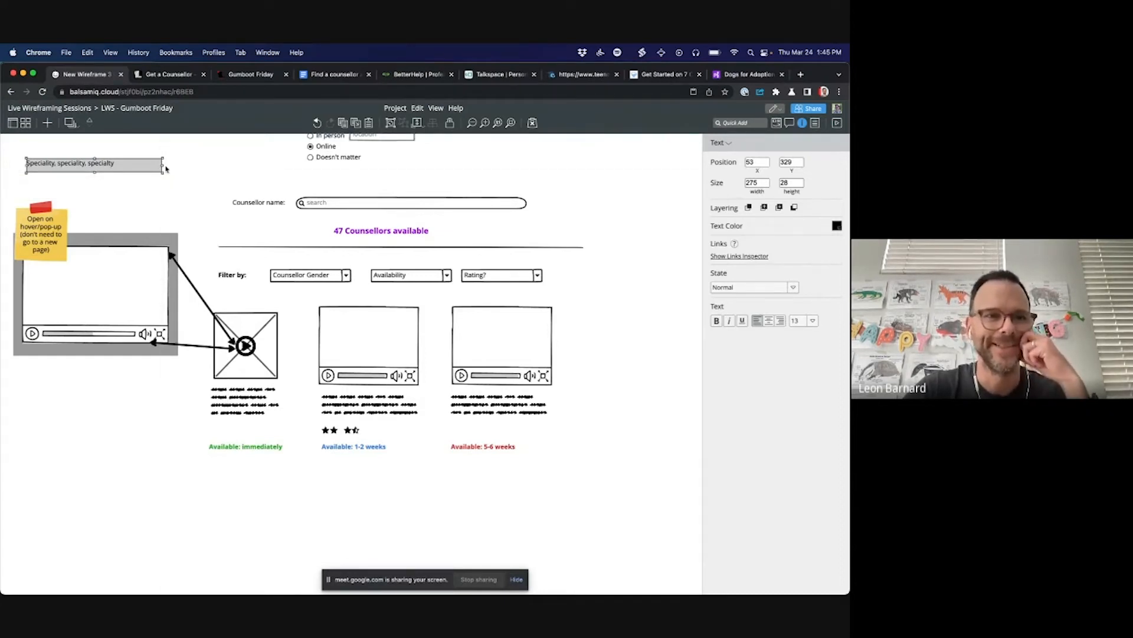
pyautogui.moveTo(166, 169); pyautogui.dragTo(236, 431)
pyautogui.click(184, 433)
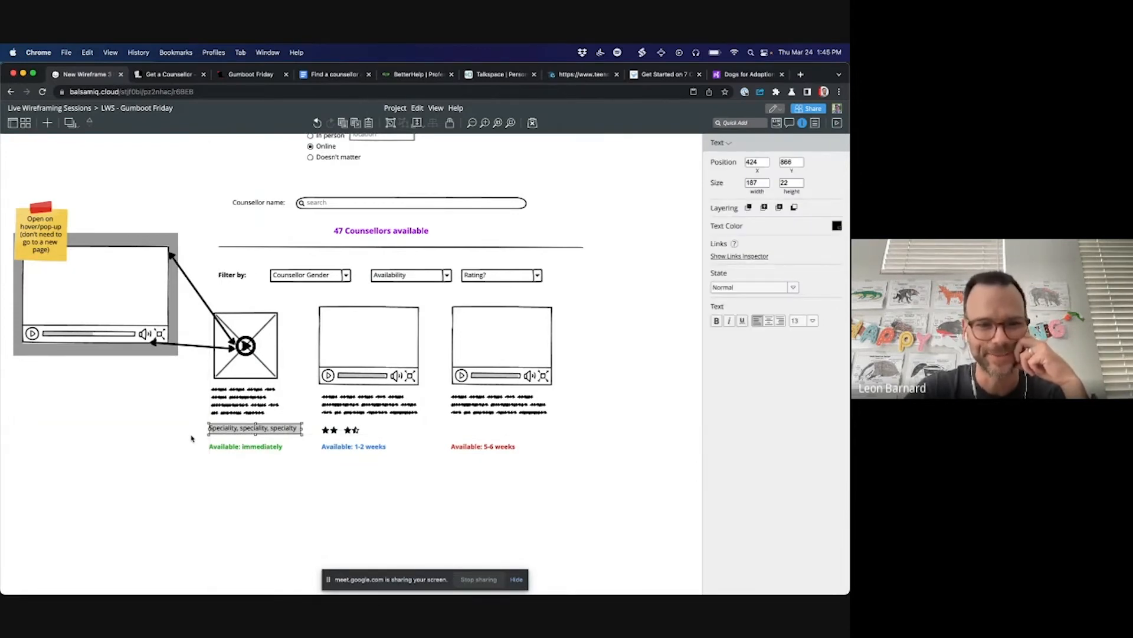
pyautogui.click(190, 438)
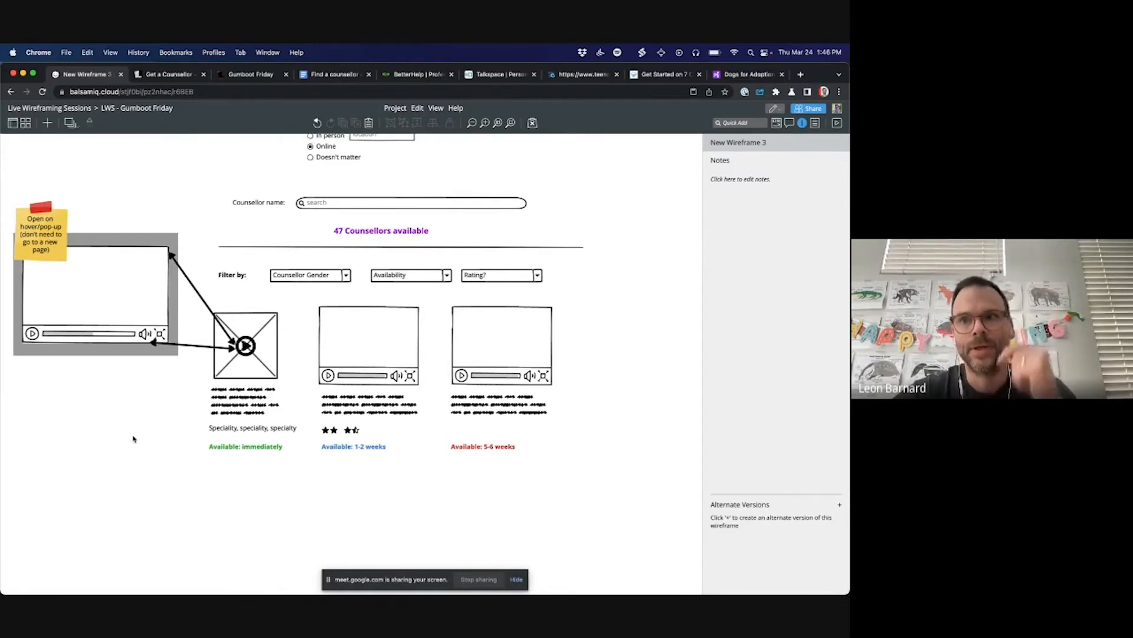
# Step: Add an "Approach / technique:" label beneath the specialty text and move the "Available: immediately" controls down to about Y 948
pyautogui.scroll(3, 133, 439)
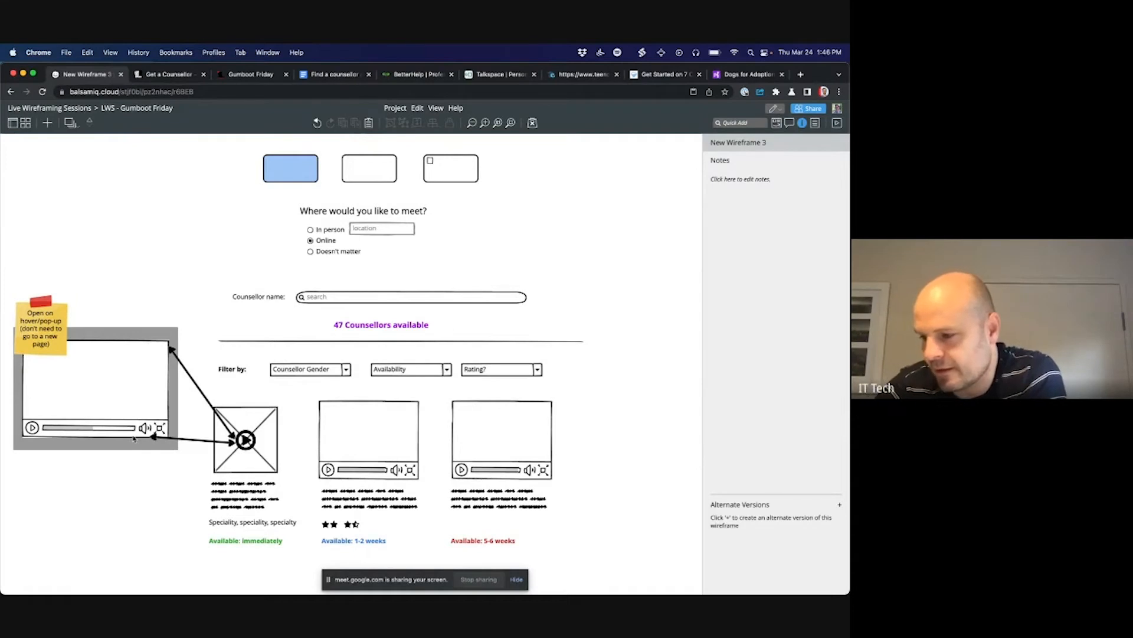
pyautogui.scroll(-3, 134, 438)
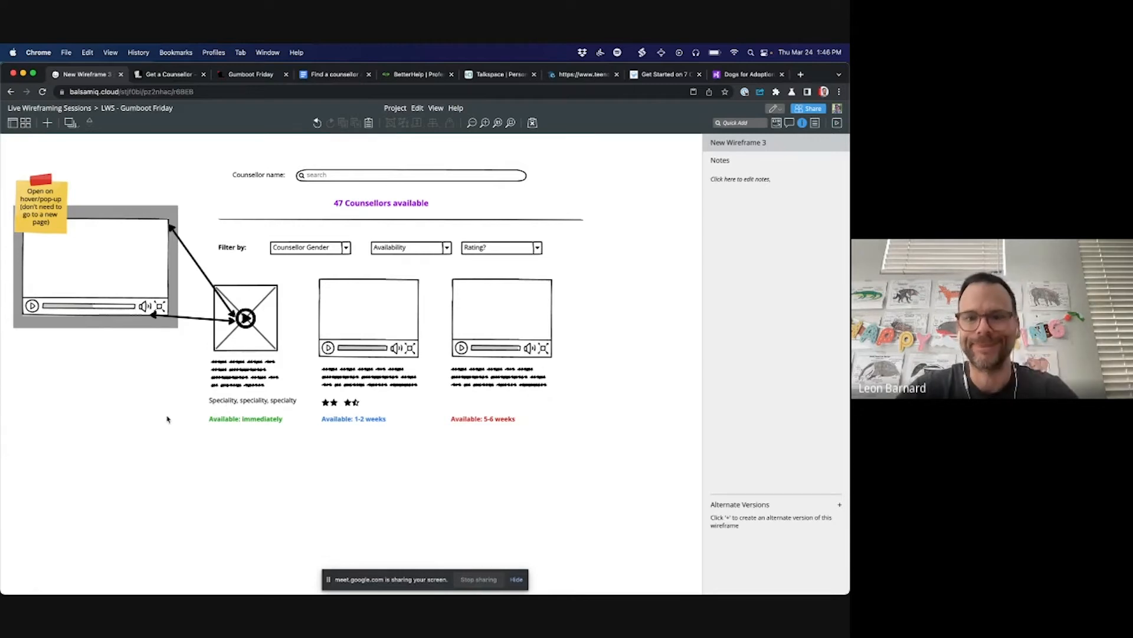
pyautogui.write('/')
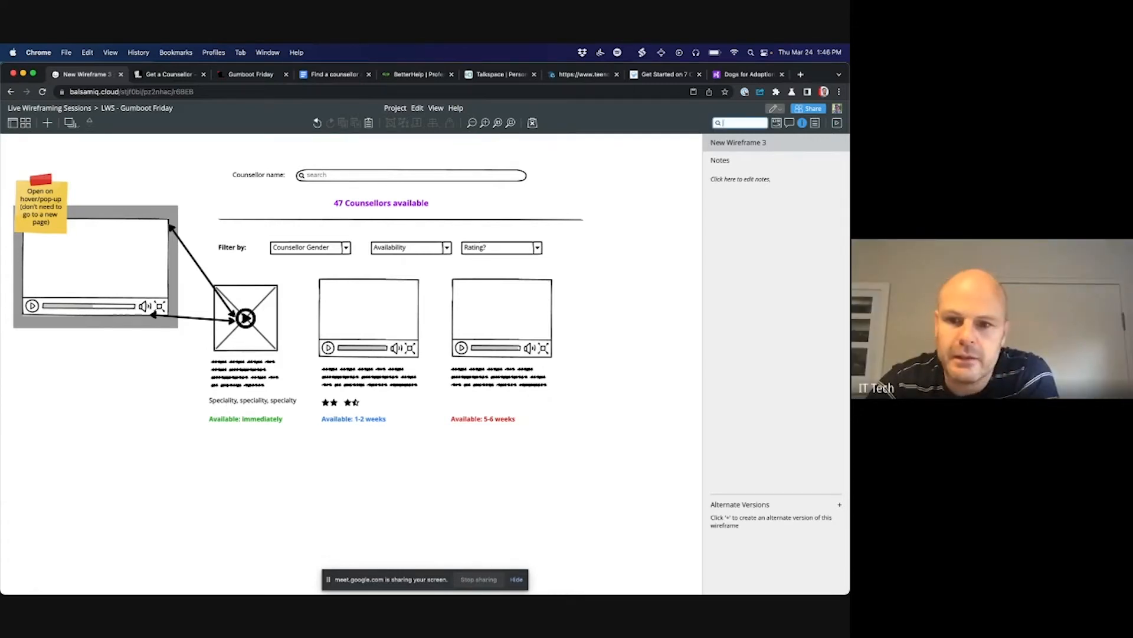
pyautogui.write('lab')
pyautogui.press('Return')
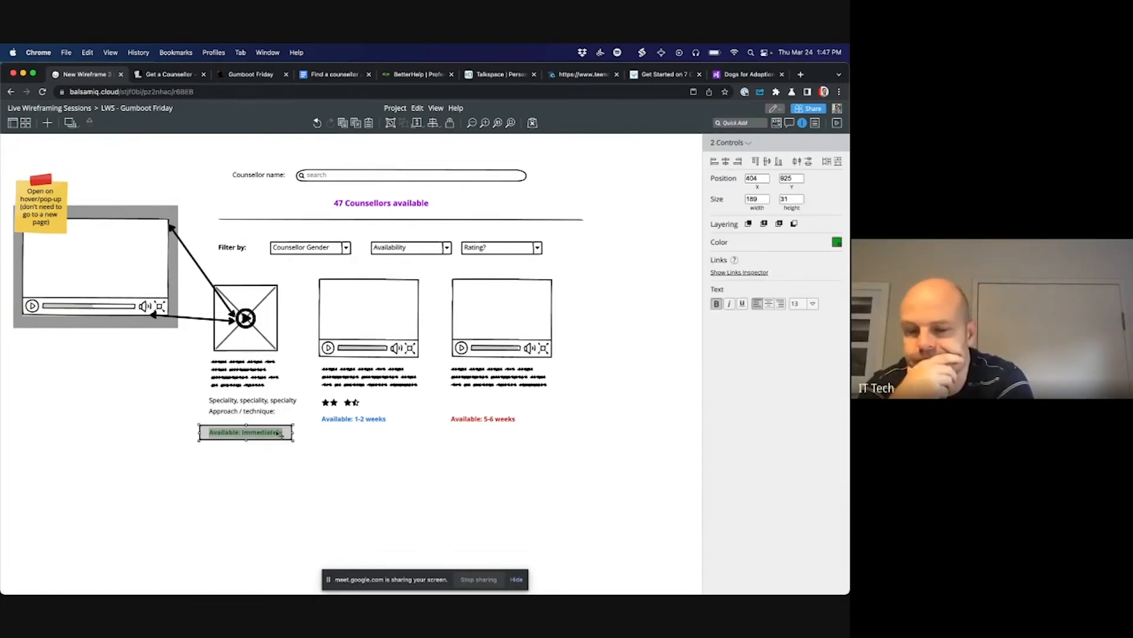
pyautogui.moveTo(197, 426); pyautogui.dragTo(197, 439)
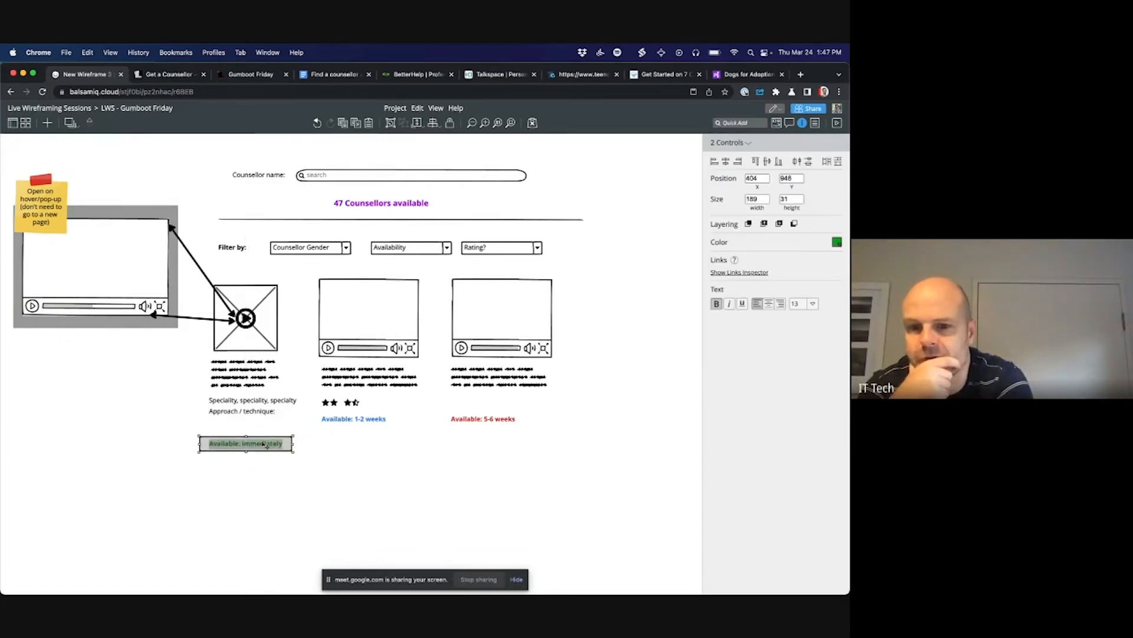
# Step: Add a label reading "Nationality / ethnicity" to the wireframe
pyautogui.click(197, 440)
pyautogui.press('/')
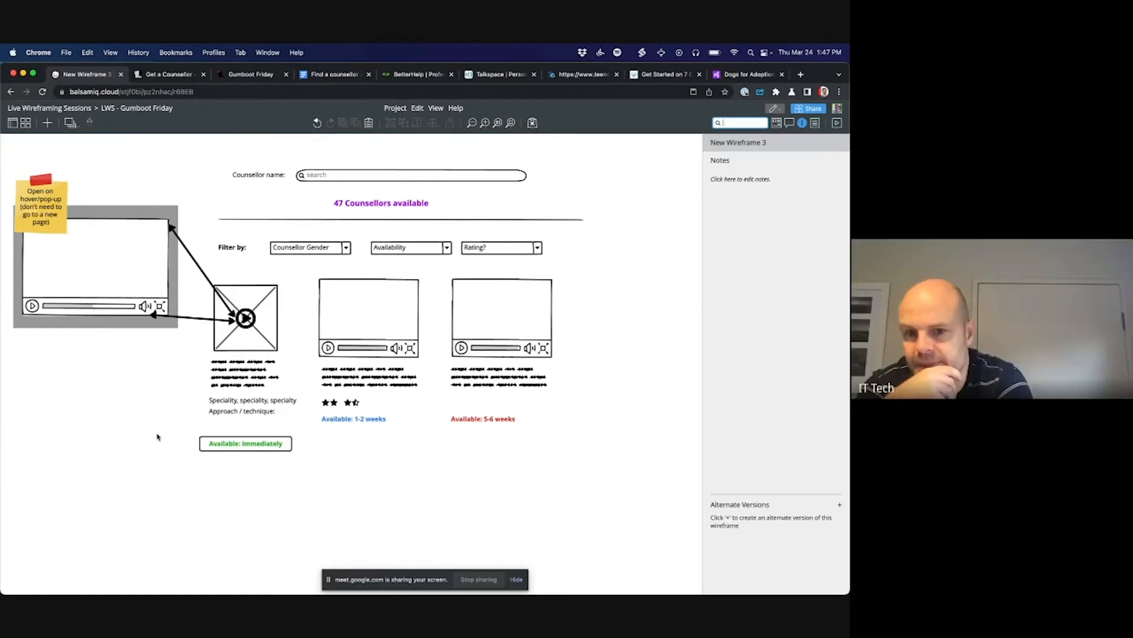
pyautogui.write('la')
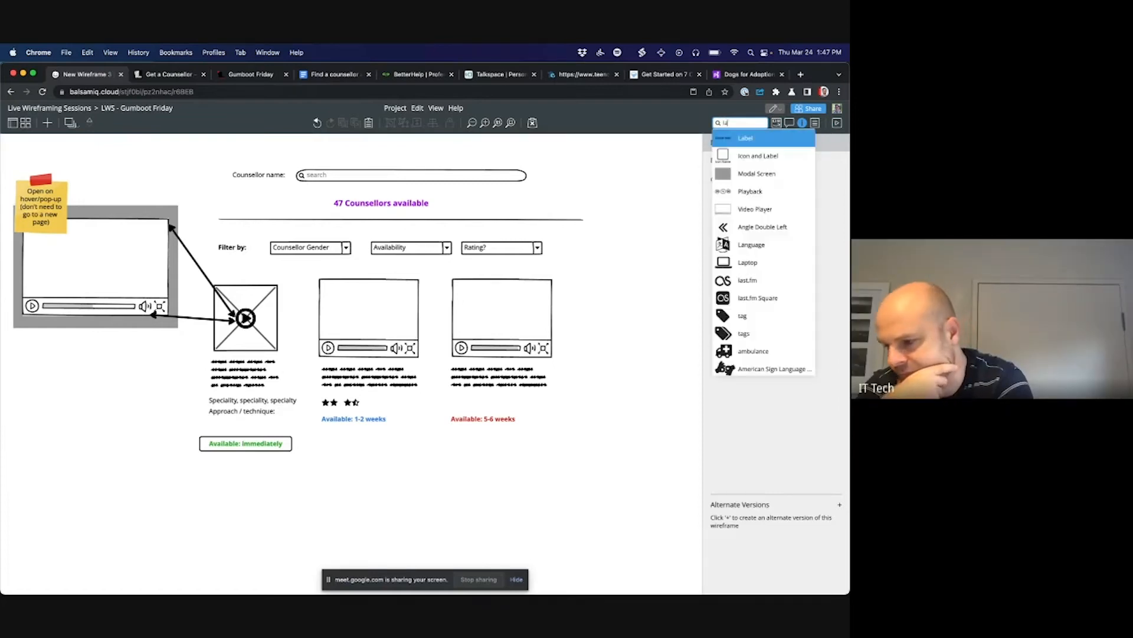
pyautogui.press('Return')
pyautogui.write('N')
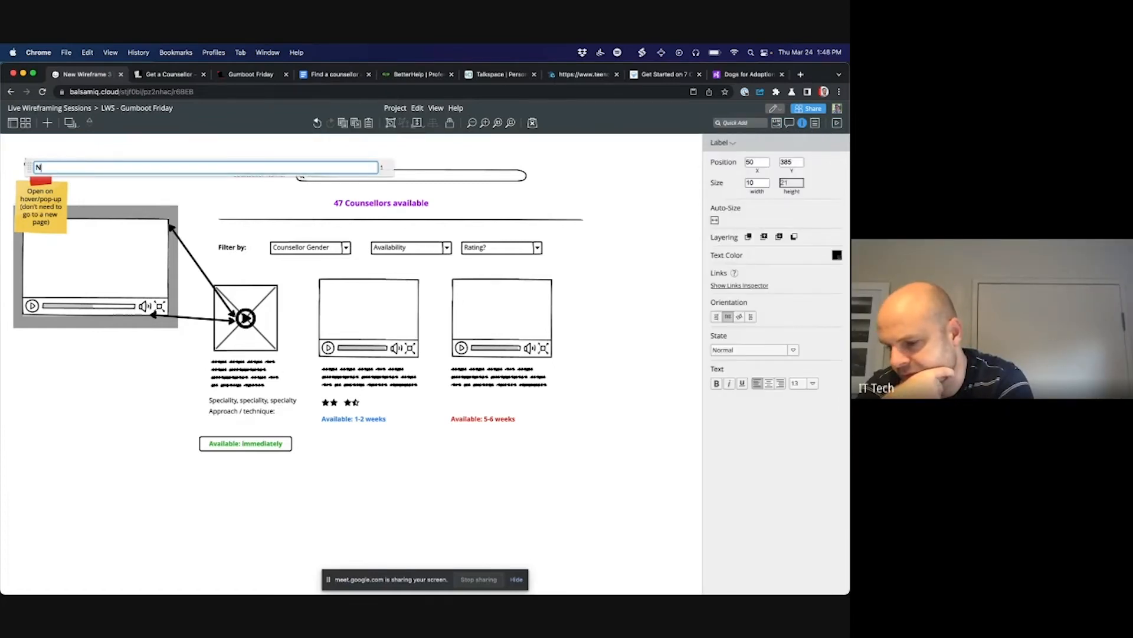
pyautogui.write('ationality / ')
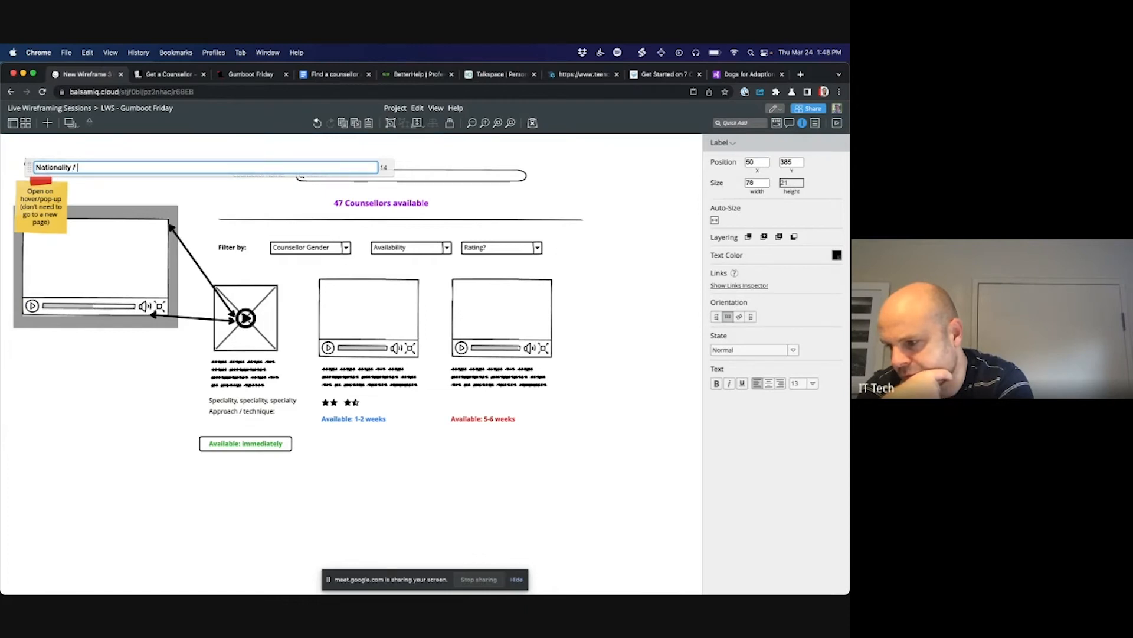
pyautogui.write('ethnic')
pyautogui.press('BackSpace')
pyautogui.write('hnicity')
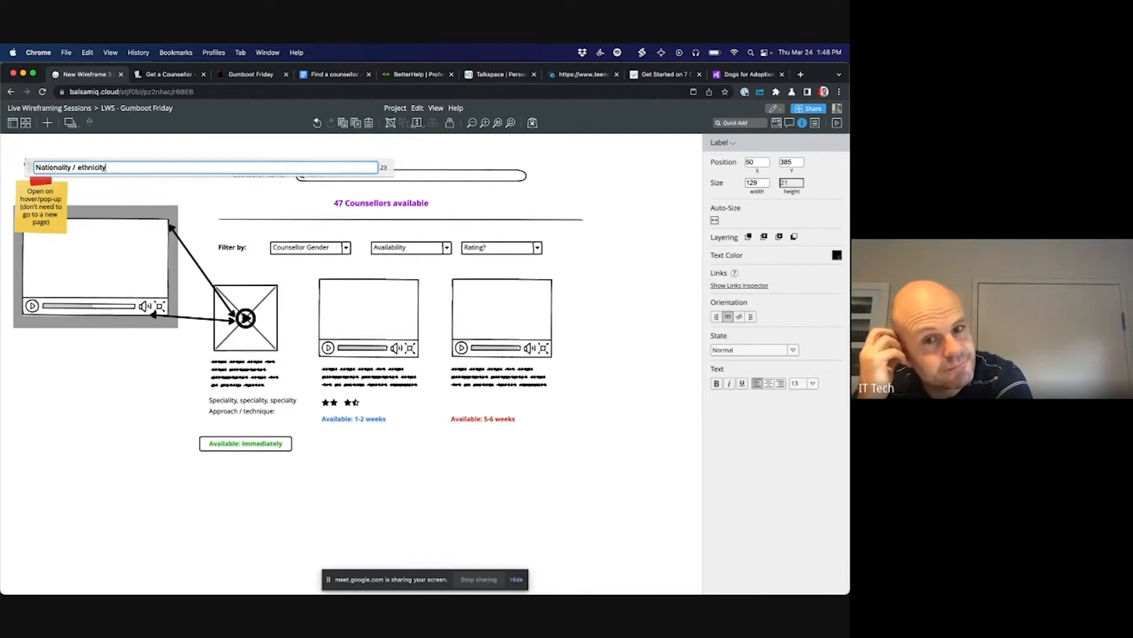
pyautogui.press('Return')
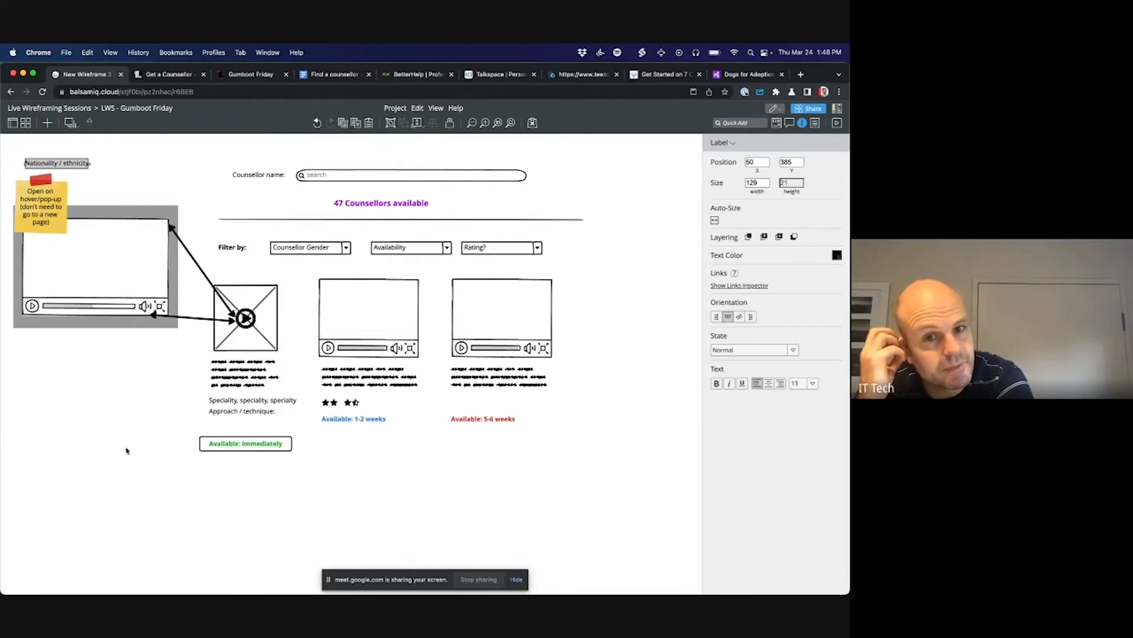
# Step: Duplicate the "Rating?" filter, rename the copy "Ethnicity" and place it beside the original at about X 1123, Y 563
pyautogui.click(495, 248)
pyautogui.moveTo(496, 248); pyautogui.dragTo(603, 250)
pyautogui.doubleClick(603, 250)
pyautogui.write('Ethnicity')
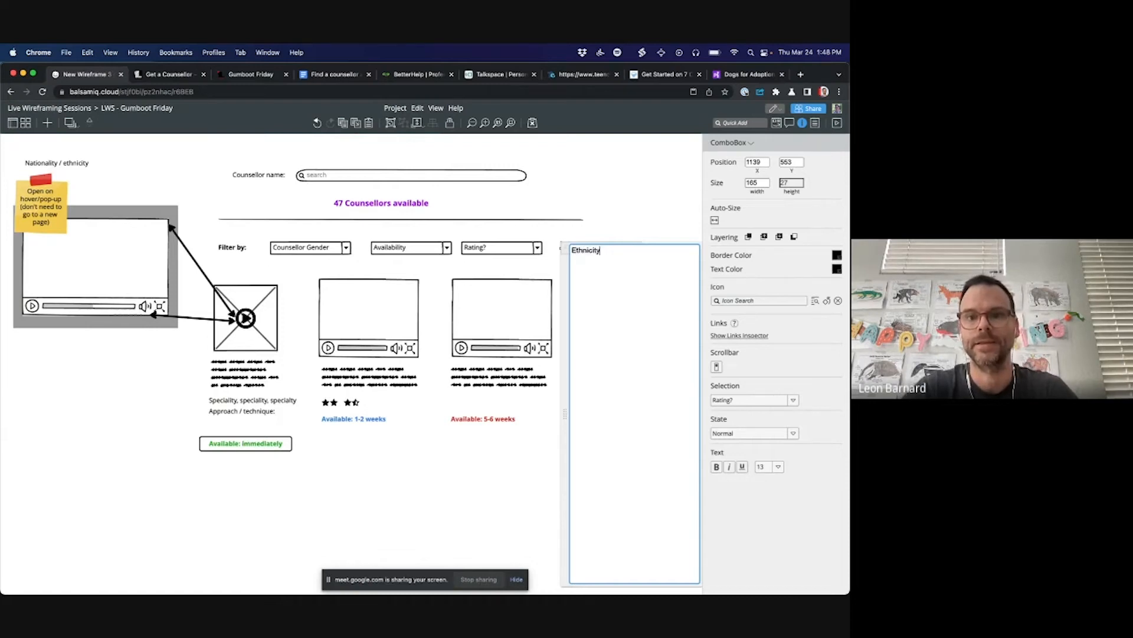
pyautogui.press('Escape')
pyautogui.moveTo(601, 247); pyautogui.dragTo(593, 248)
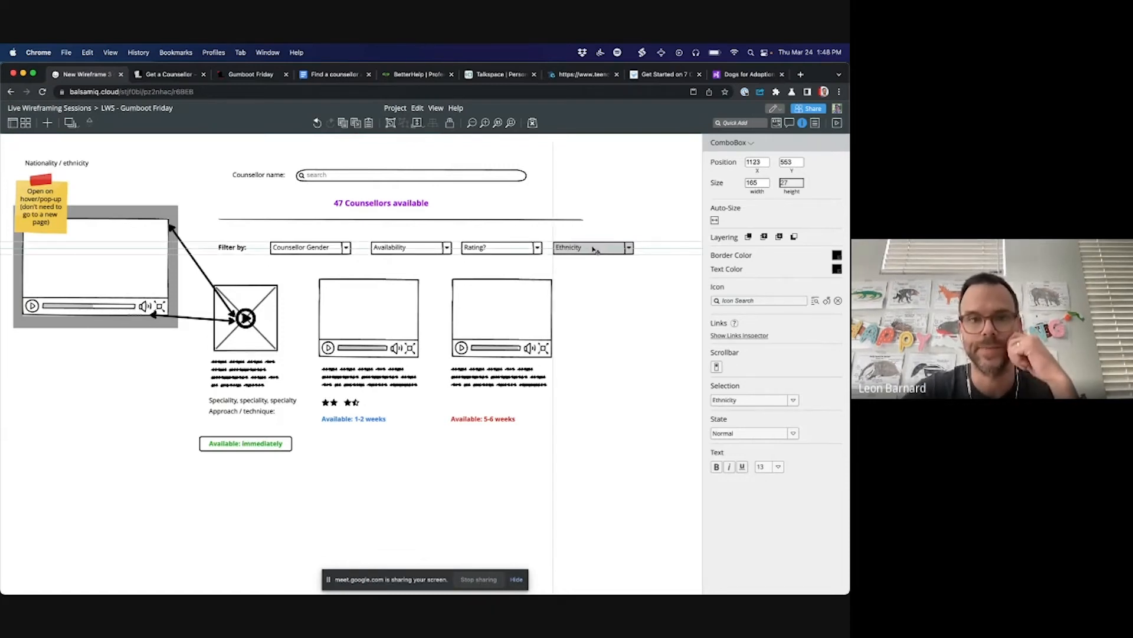
pyautogui.click(547, 232)
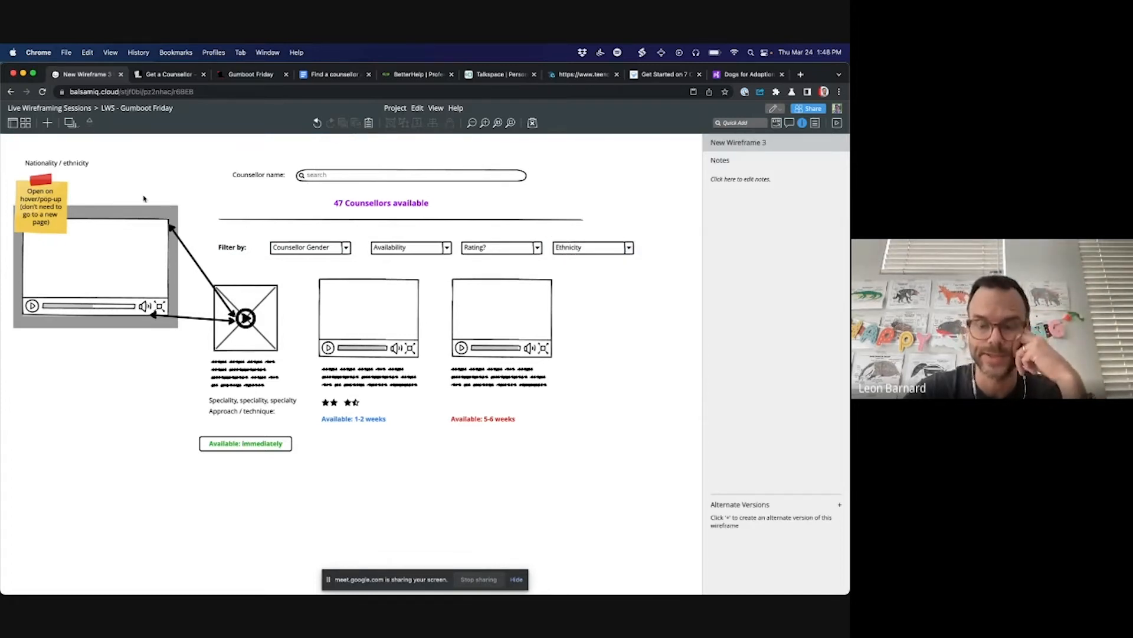
# Step: Reword the new label as "Nationality / Ethnicity" and place it beneath the first card's "Approach / technique:" label
pyautogui.doubleClick(72, 168)
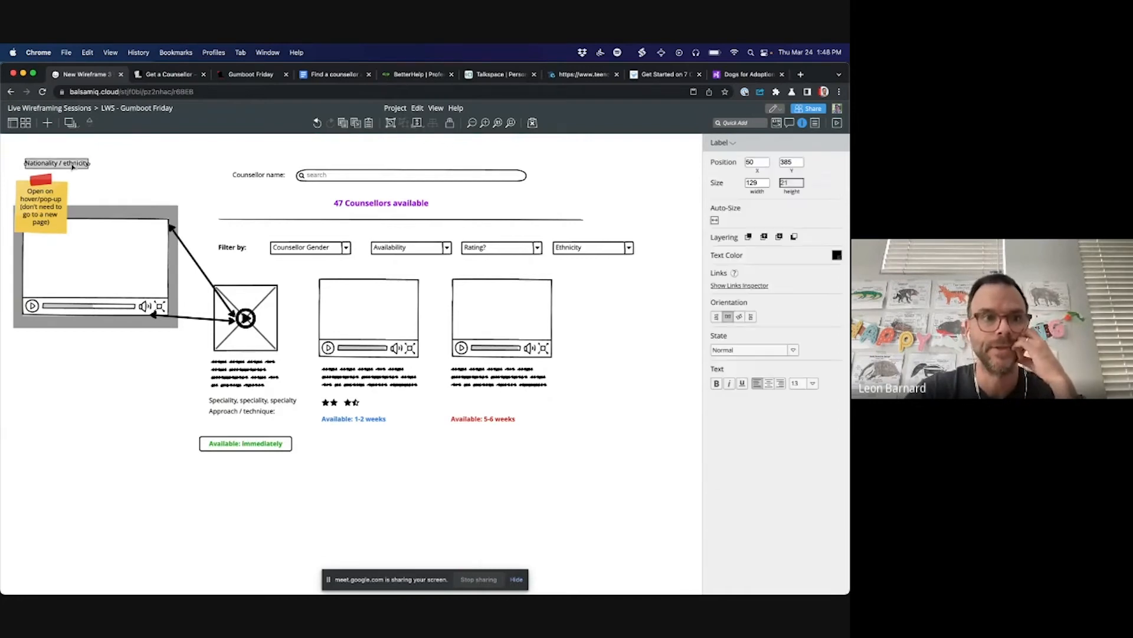
pyautogui.click(81, 167)
pyautogui.press('BackSpace')
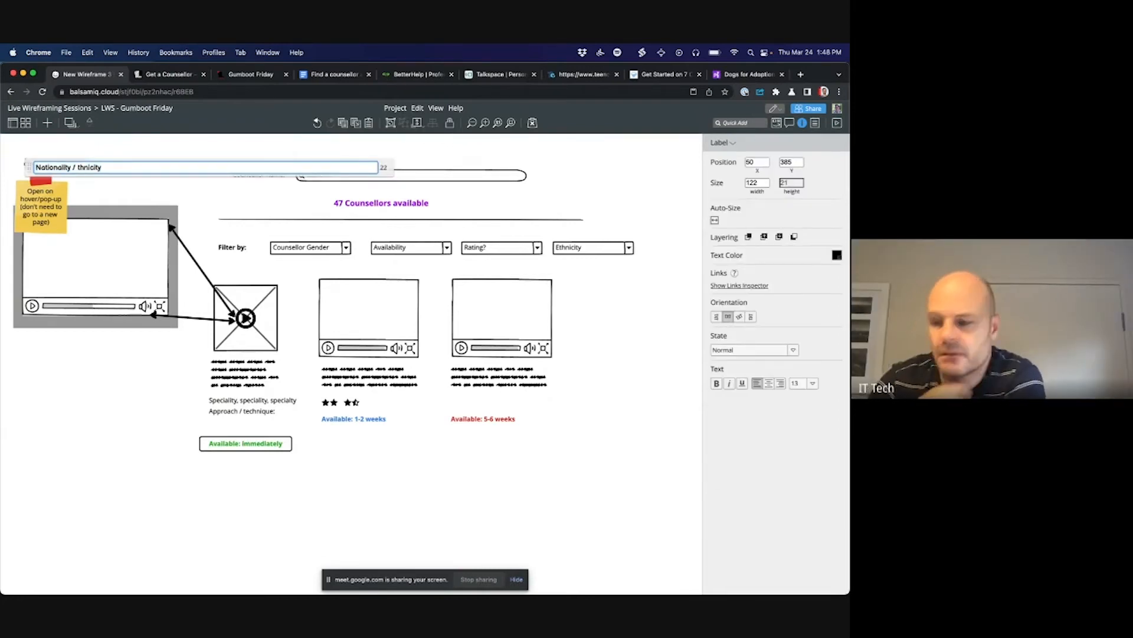
pyautogui.write('E')
pyautogui.press('Return')
pyautogui.moveTo(94, 158); pyautogui.dragTo(286, 425)
pyautogui.click(117, 415)
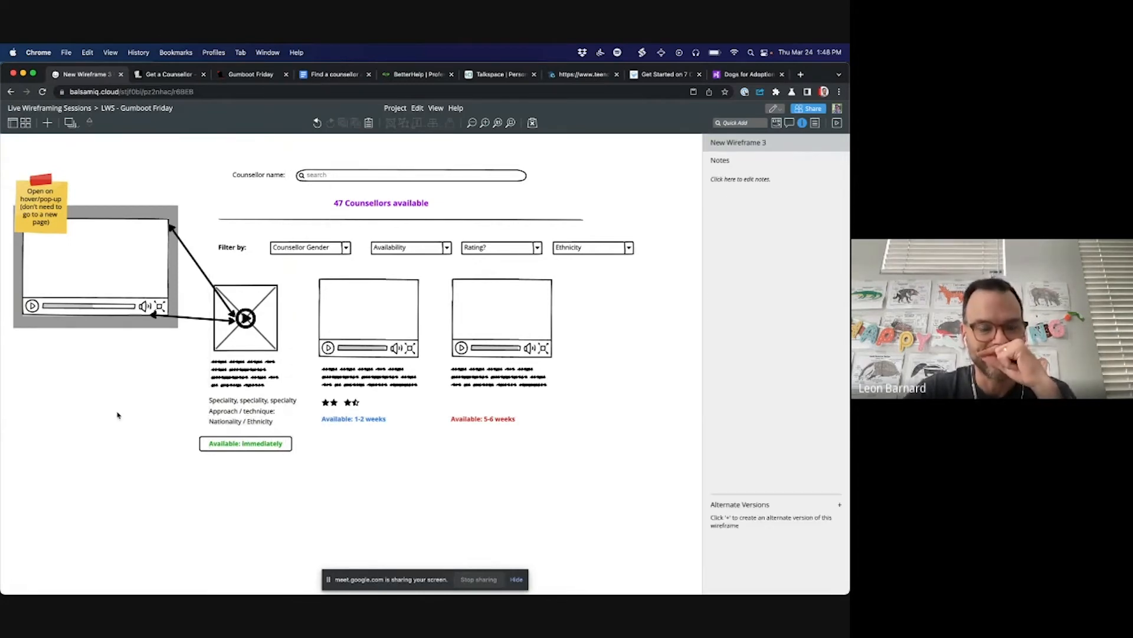
pyautogui.scroll(-2, 117, 415)
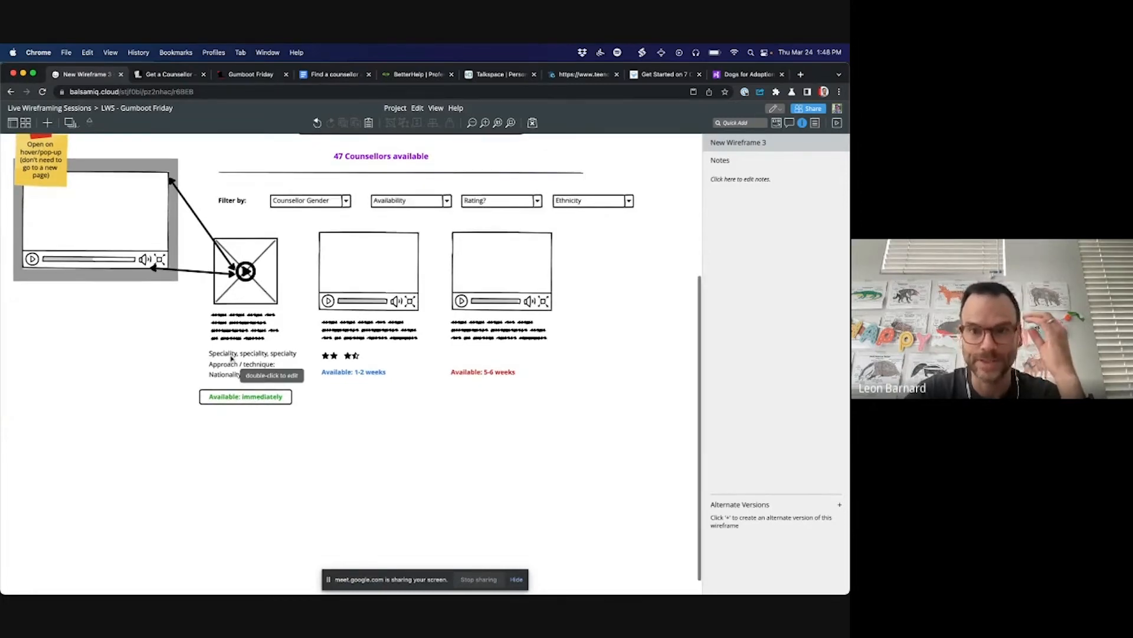
pyautogui.scroll(2, 230, 357)
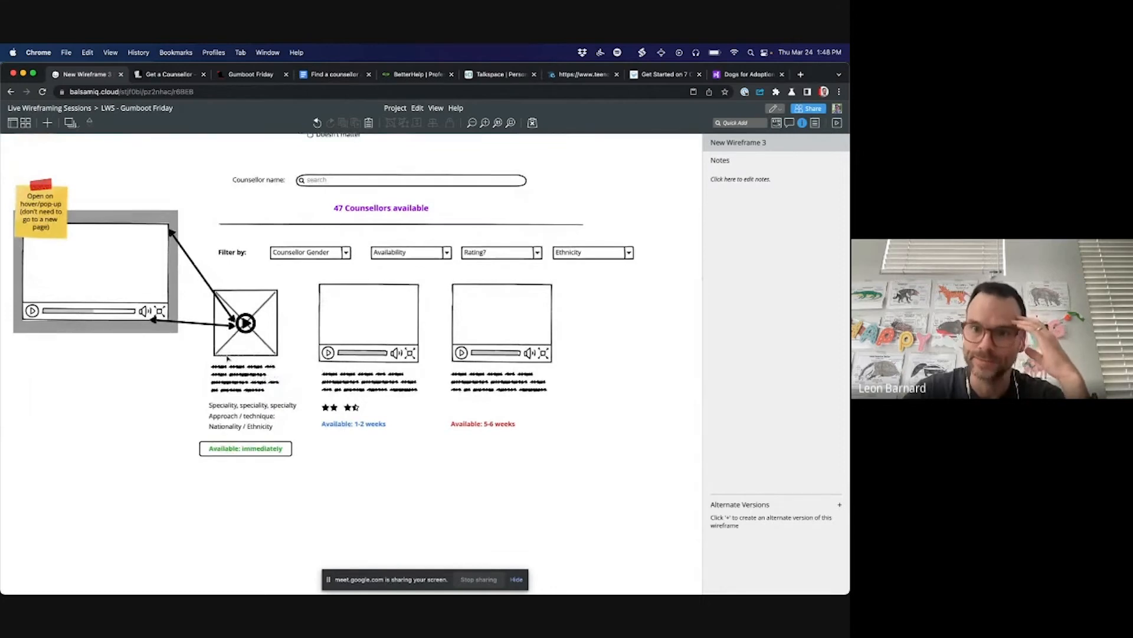
pyautogui.scroll(-1, 130, 361)
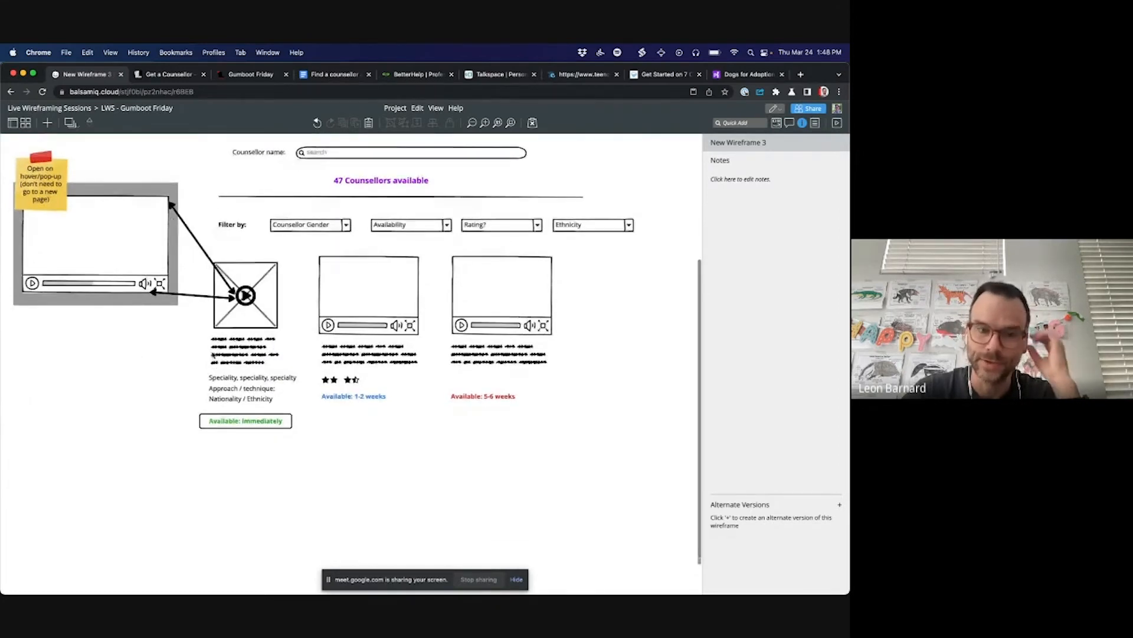
pyautogui.click(244, 354)
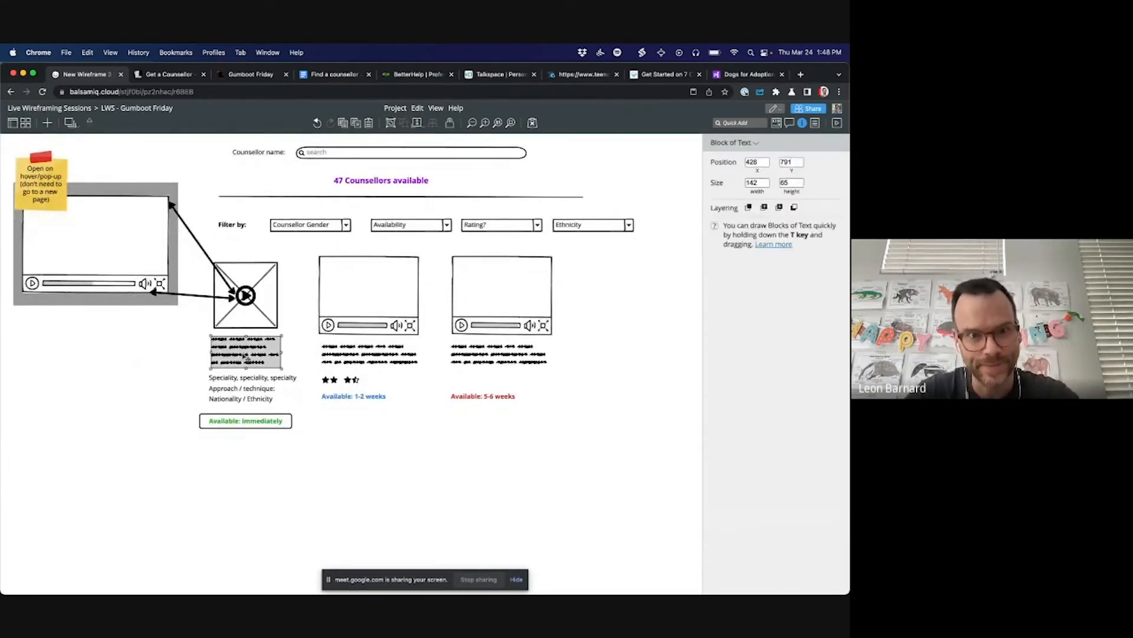
pyautogui.click(179, 356)
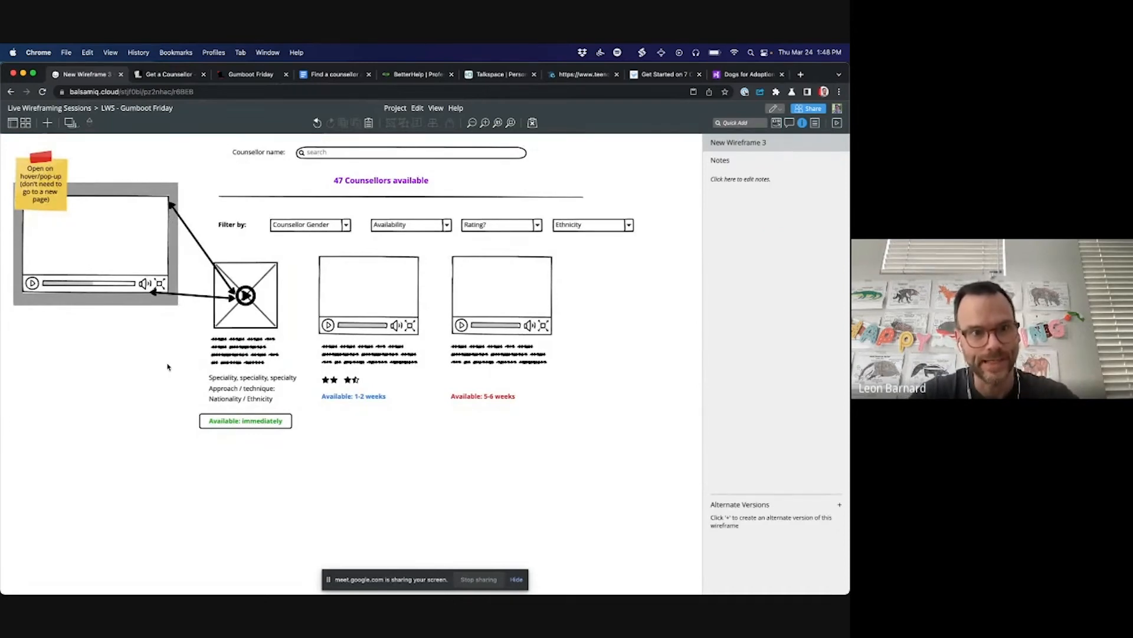
pyautogui.scroll(-1, 148, 369)
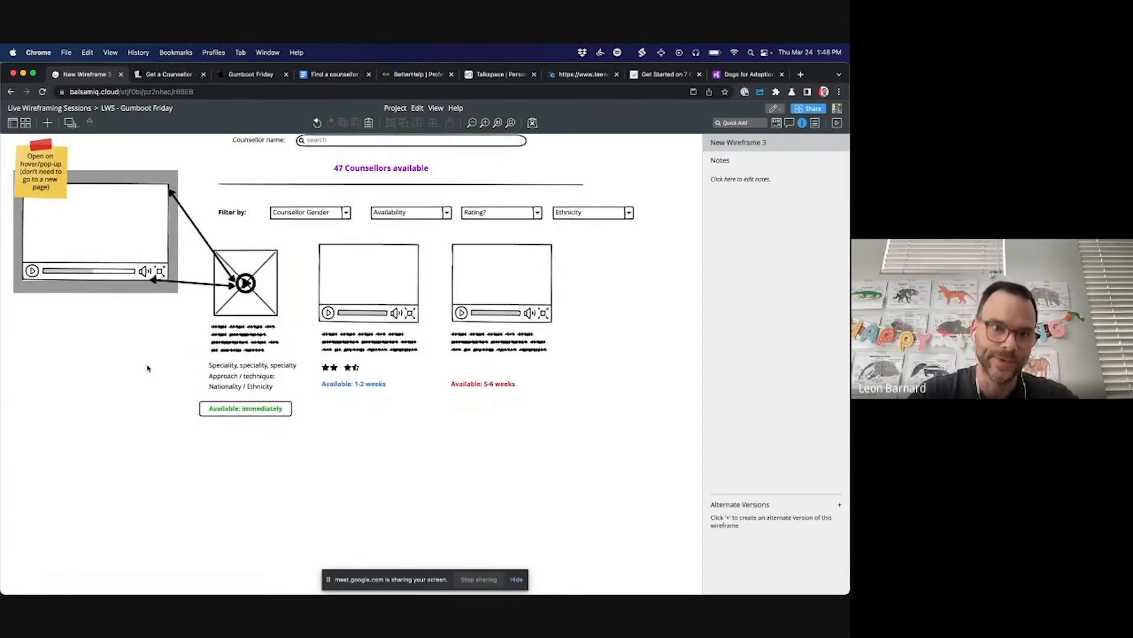
# Step: Add a link reading "More..." and place it directly beneath the first card's block of text
pyautogui.press('super+slash')
pyautogui.write('link')
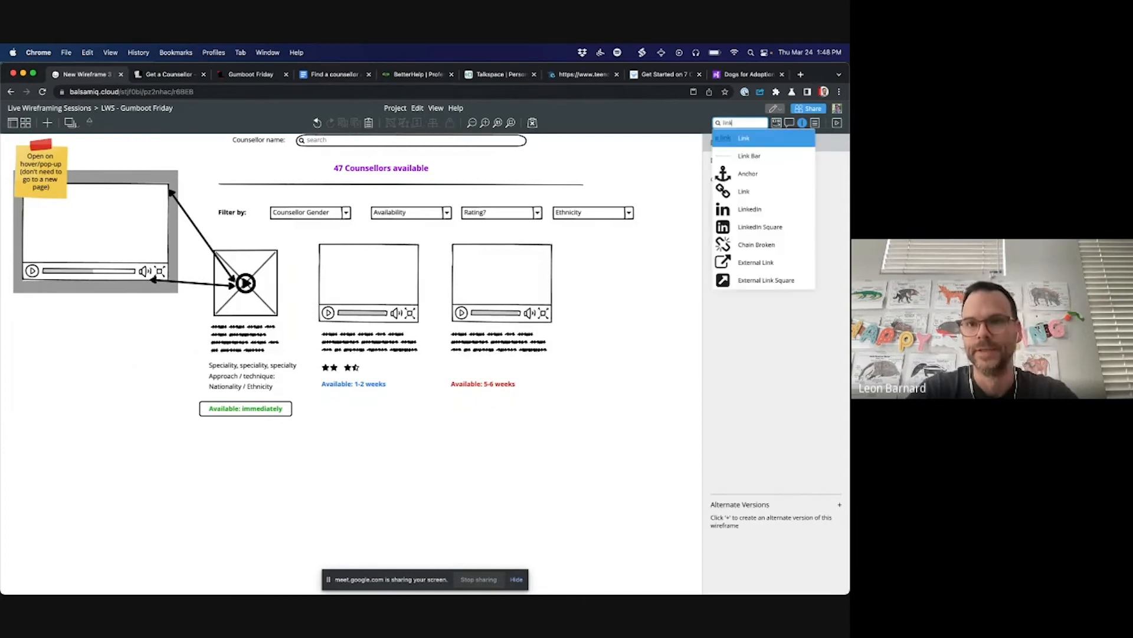
pyautogui.press('Return')
pyautogui.write('More')
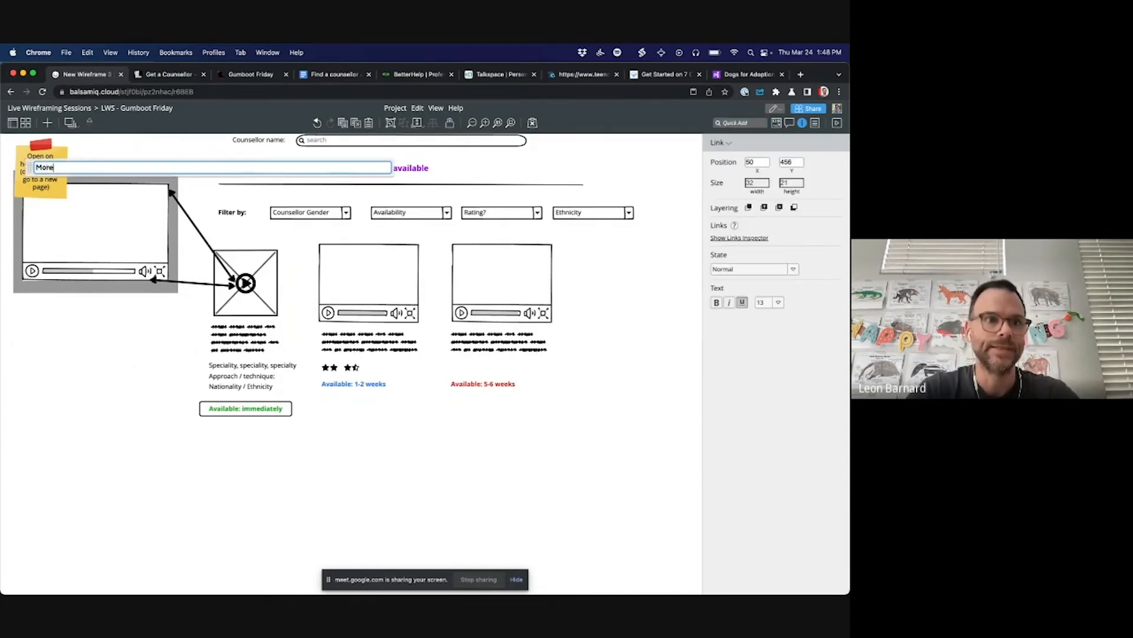
pyautogui.write('..')
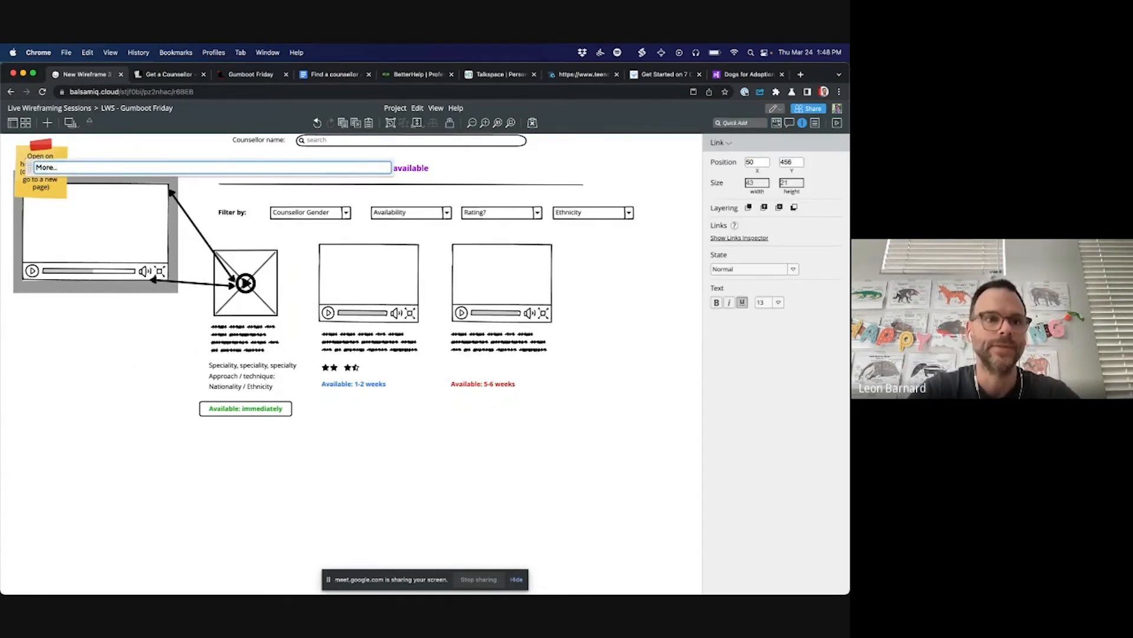
pyautogui.press('Return')
pyautogui.moveTo(41, 165); pyautogui.dragTo(304, 408)
# Step: Move the first card's specialty, approach, nationality and "Available: immediately" controls down about 13 pixels, clear of the "More..." link
pyautogui.click(173, 361)
pyautogui.keyDown('shift'); pyautogui.click(289, 367); pyautogui.keyUp('shift')
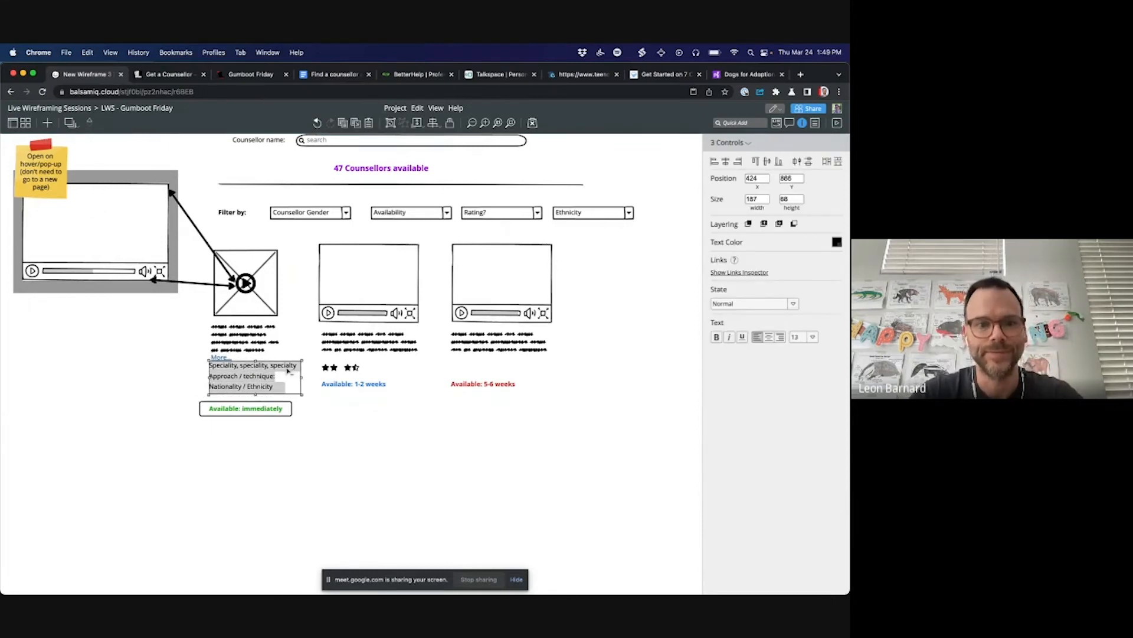
pyautogui.moveTo(185, 394); pyautogui.dragTo(318, 432)
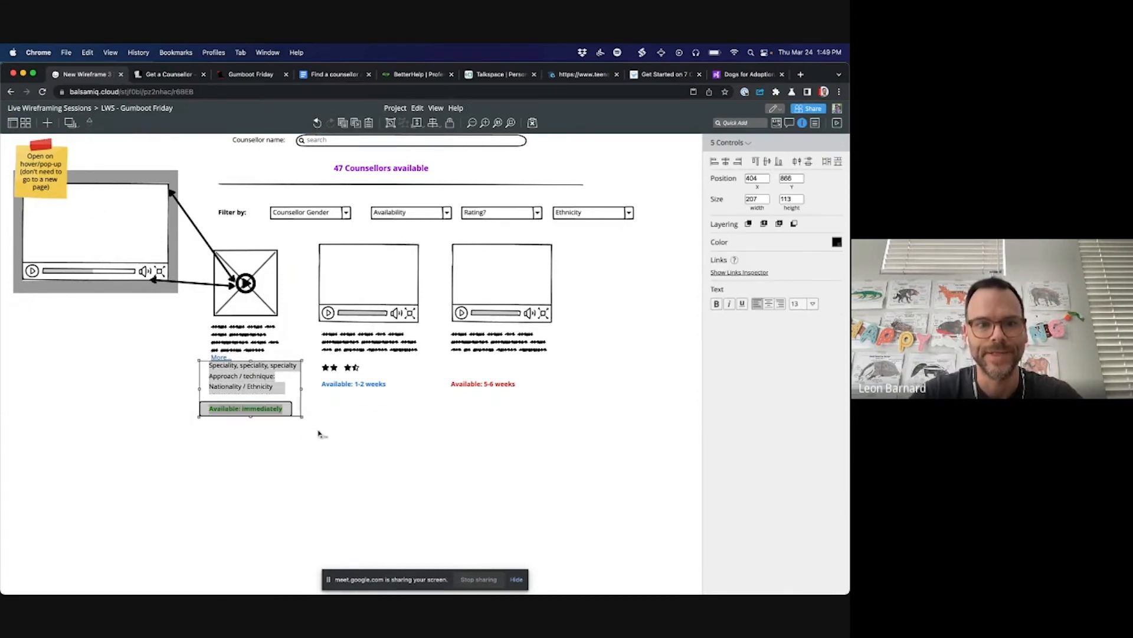
pyautogui.press('Down')
pyautogui.press('Down')
pyautogui.press('Down')
pyautogui.press('Down')
pyautogui.press('Down')
pyautogui.press('Down')
pyautogui.press('Down')
pyautogui.press('Down')
pyautogui.press('Down')
pyautogui.press('Down')
pyautogui.press('Down')
pyautogui.press('Down')
pyautogui.press('Down')
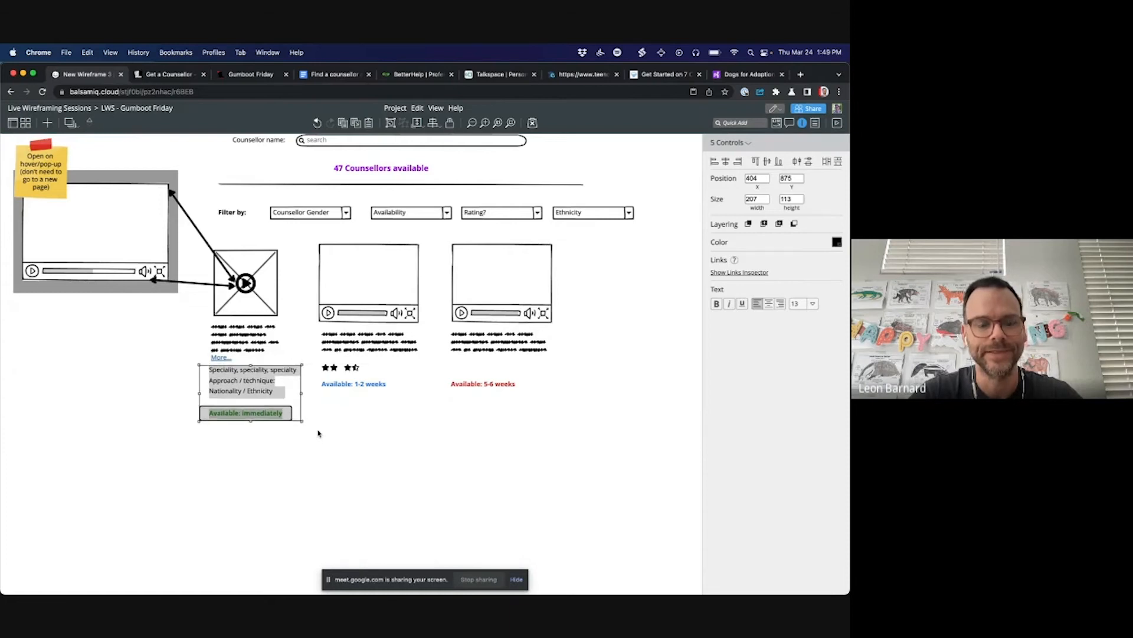
pyautogui.click(124, 418)
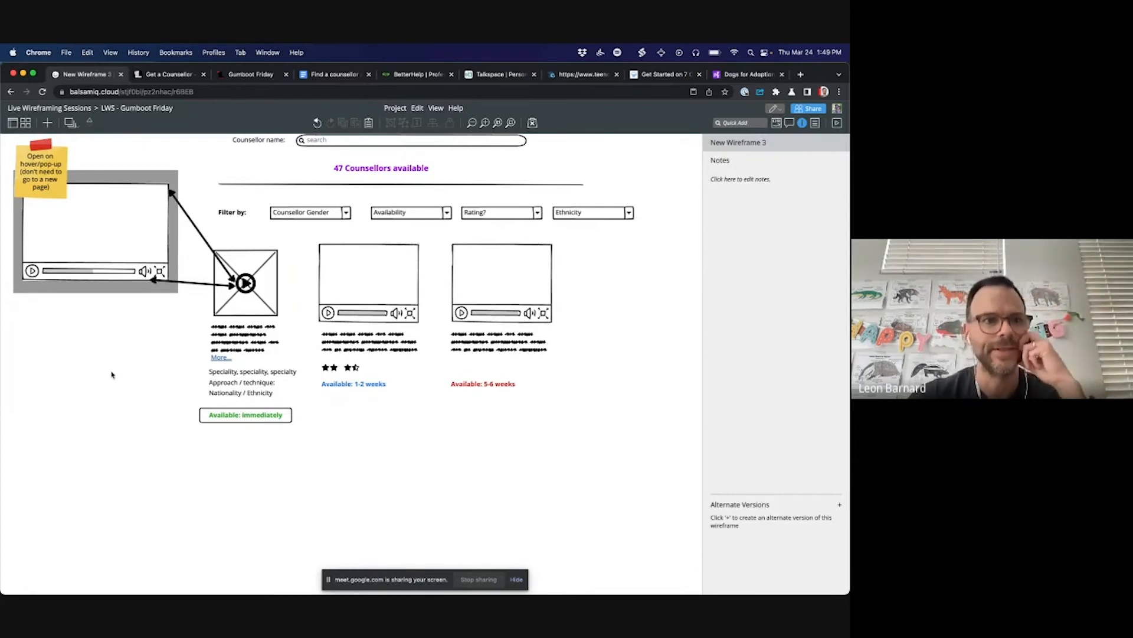
# Step: Duplicate the grey modal backdrop to about X 28, Y 852 and copy an arrow to connect it with the first card
pyautogui.click(135, 183)
pyautogui.moveTo(135, 183); pyautogui.dragTo(134, 361)
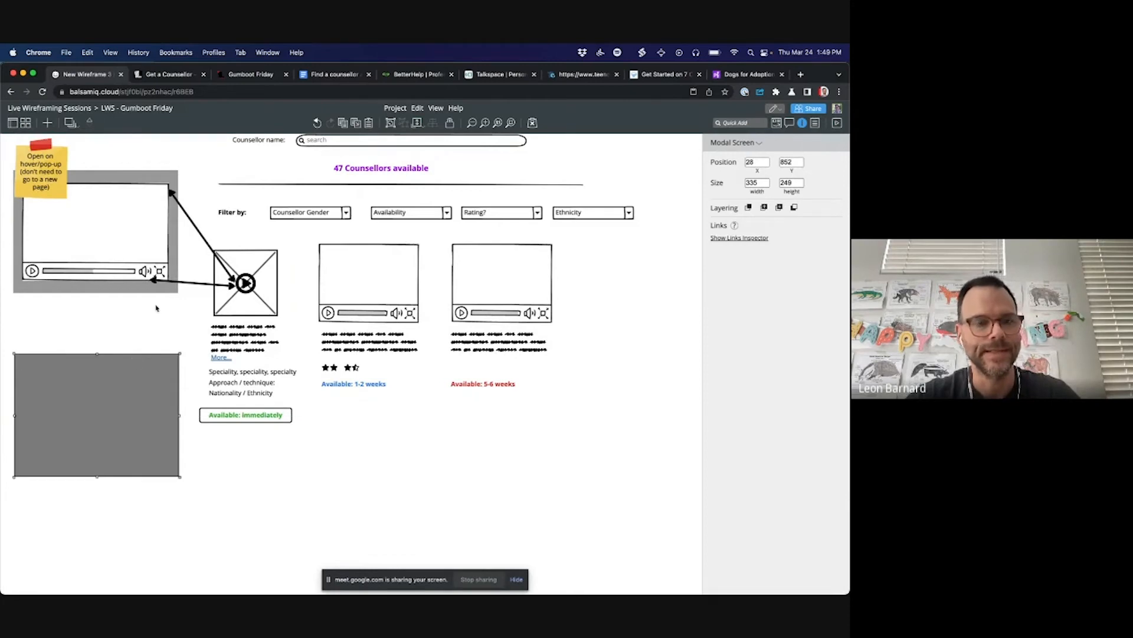
pyautogui.click(189, 288)
pyautogui.moveTo(189, 288); pyautogui.dragTo(175, 371)
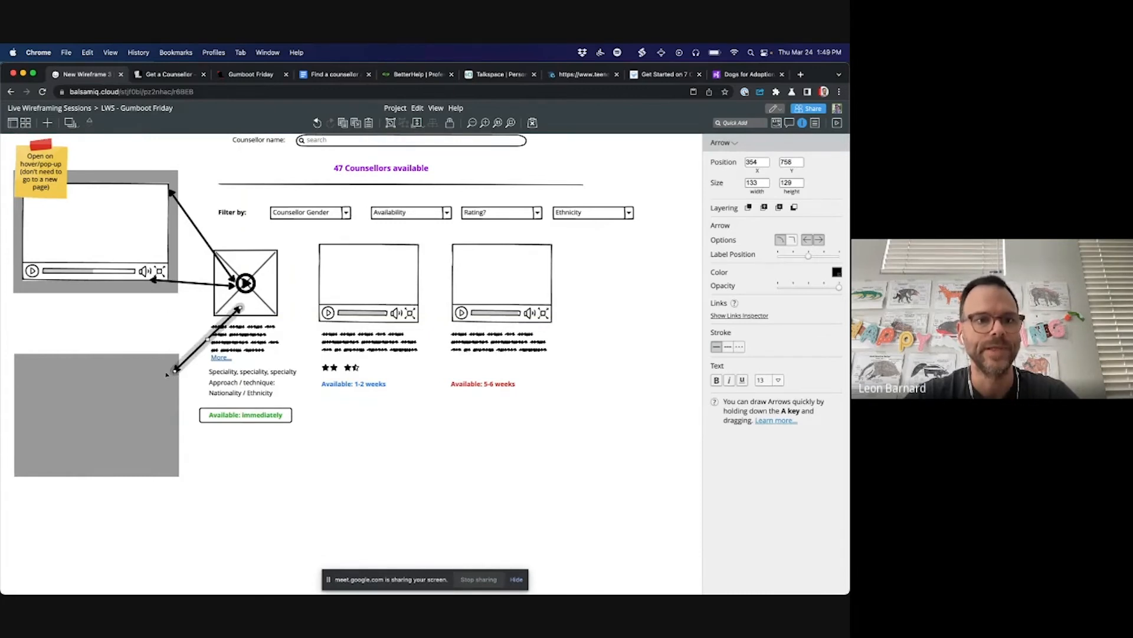
# Step: Add a rectangle of about 294 by 216 inside the lower modal backdrop at about X 44, Y 863
pyautogui.click(157, 322)
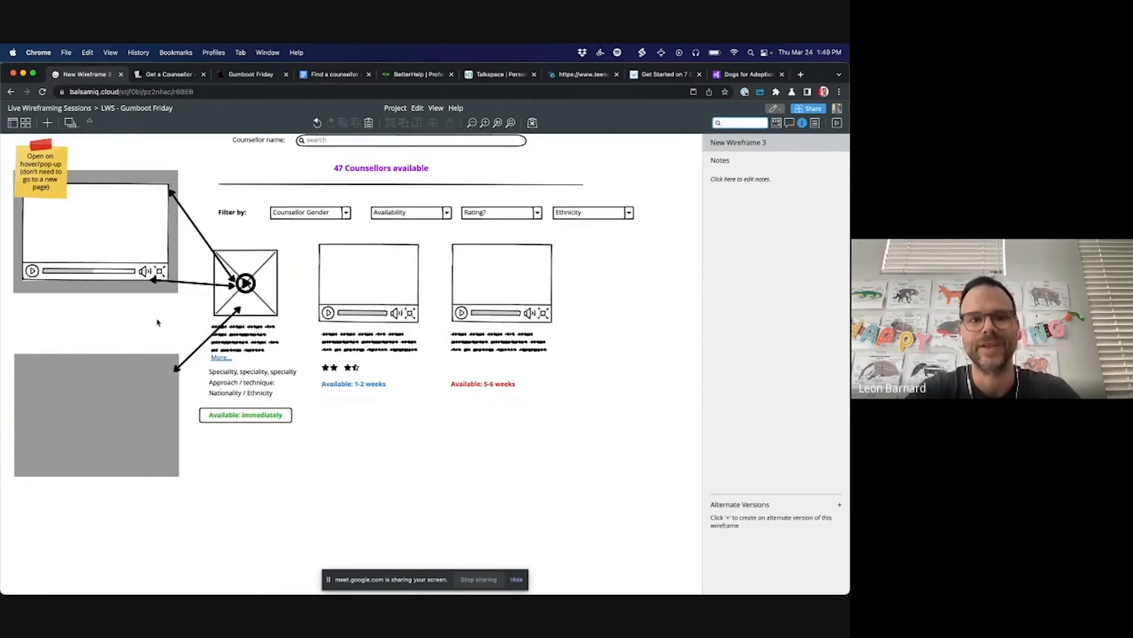
pyautogui.write('re')
pyautogui.press('Return')
pyautogui.moveTo(49, 160); pyautogui.dragTo(168, 465)
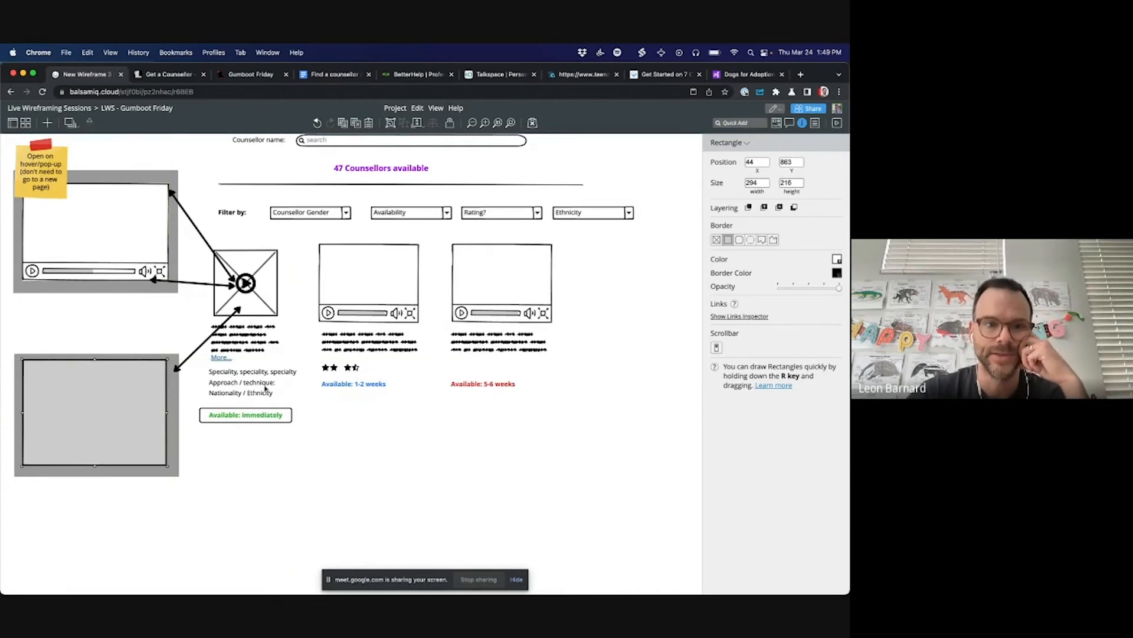
# Step: Add a sticky-note comment reading "More details page / pop-up" and place it in the middle of the new rectangle
pyautogui.click(158, 335)
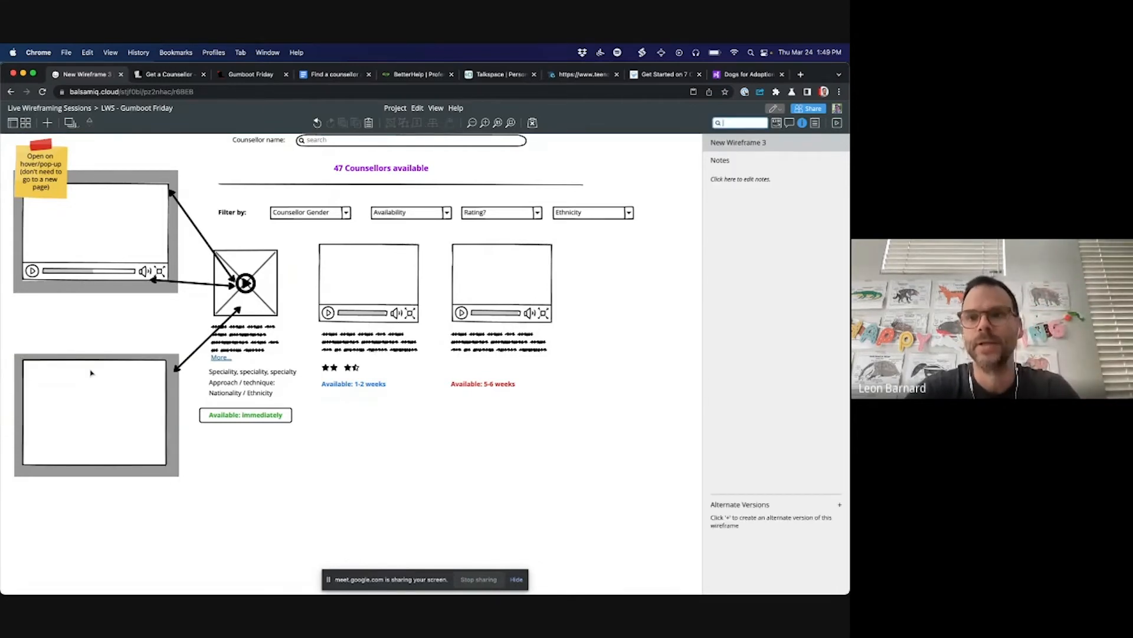
pyautogui.write('st')
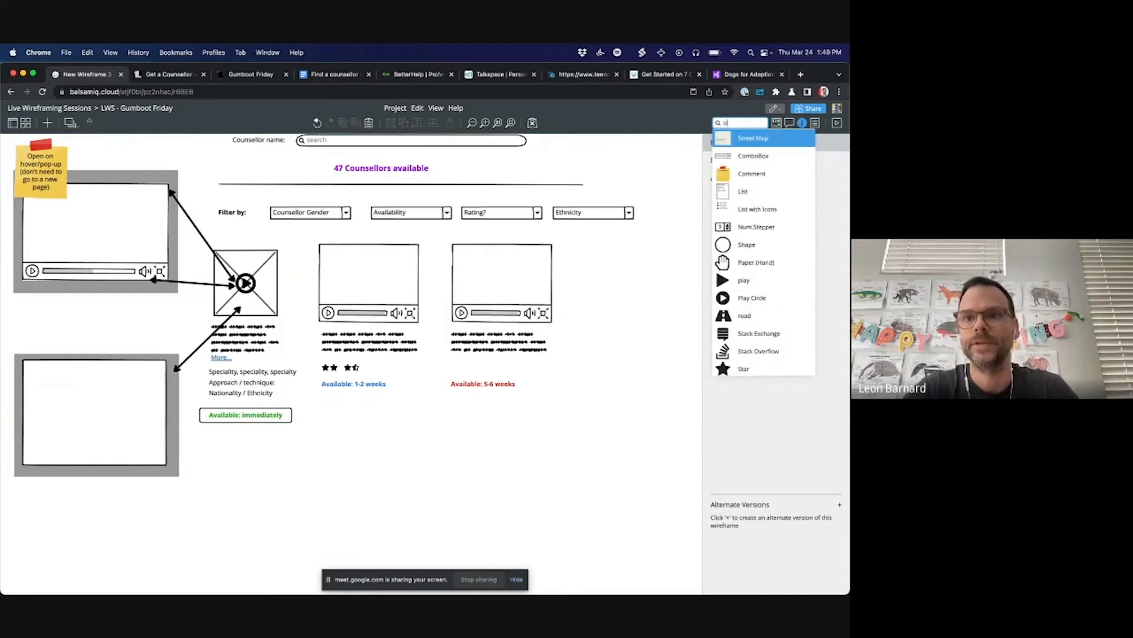
pyautogui.write('i')
pyautogui.press('Return')
pyautogui.press('Return')
pyautogui.write('More d')
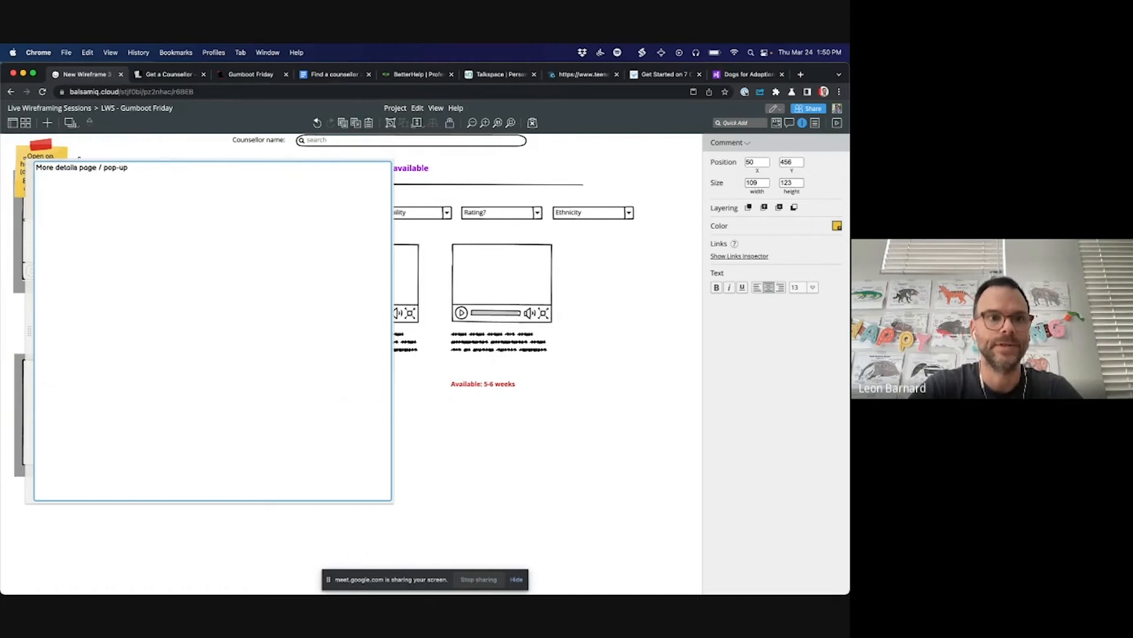
pyautogui.press('Escape')
pyautogui.moveTo(58, 176); pyautogui.dragTo(102, 397)
pyautogui.click(131, 335)
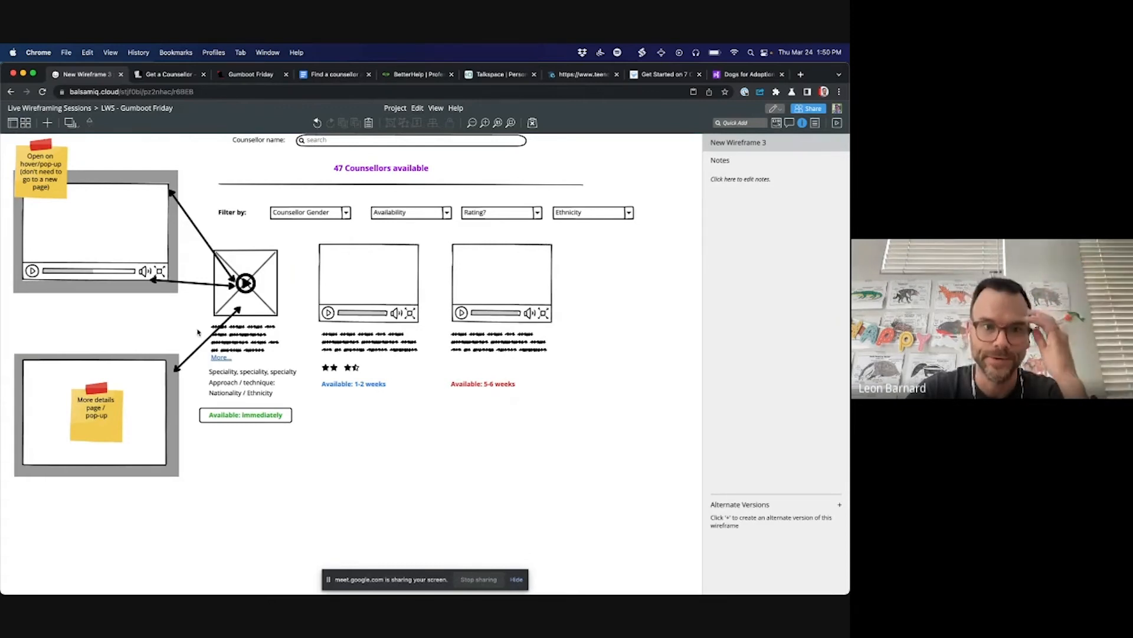
# Step: Remove the arrowhead at the card end of the lower arrow so it points only at the details pop-up
pyautogui.click(194, 360)
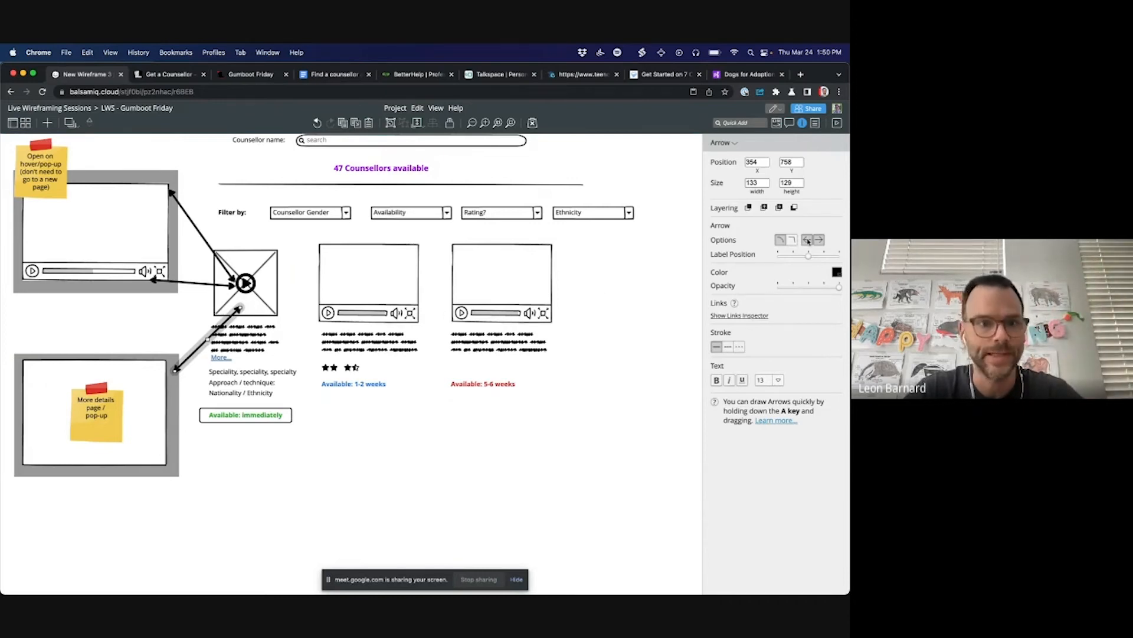
pyautogui.click(638, 384)
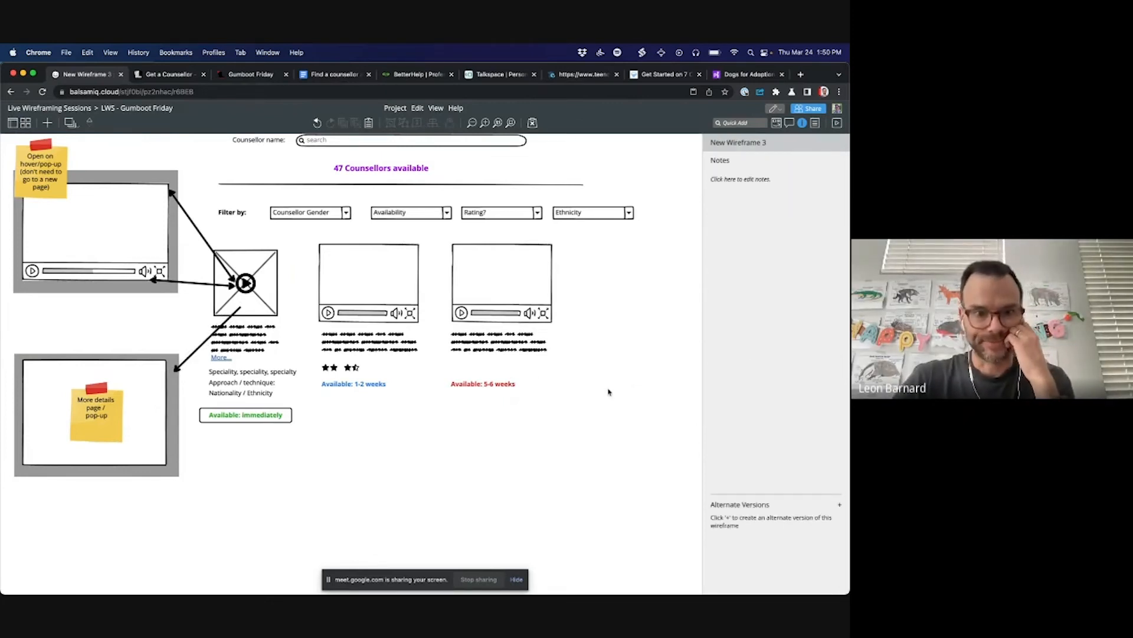
pyautogui.scroll(1, 609, 391)
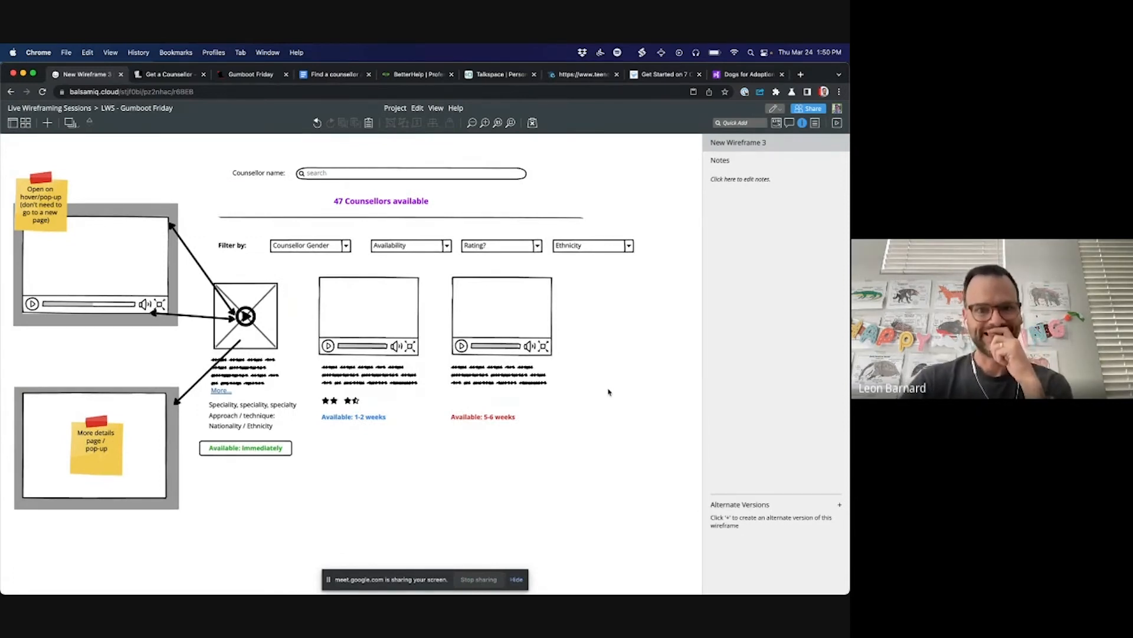
pyautogui.scroll(4, 609, 391)
pyautogui.scroll(-2, 609, 392)
pyautogui.scroll(1, 609, 392)
pyautogui.scroll(1, 608, 391)
pyautogui.scroll(-6, 609, 391)
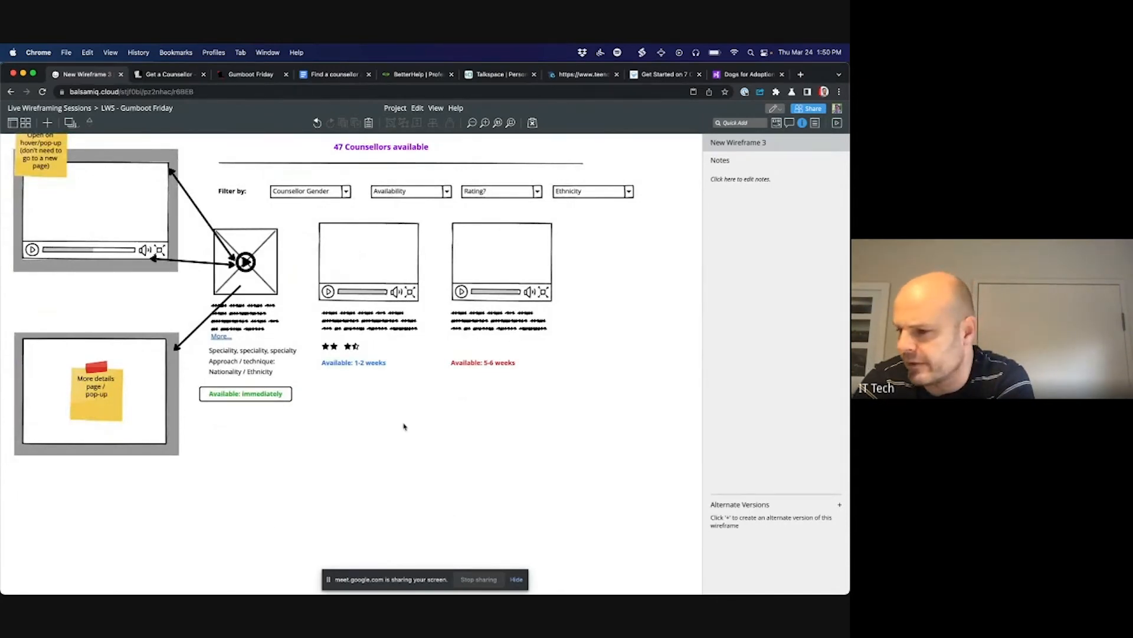
# Step: Delete the outlined rectangle around the "Available: immediately" text under the first counsellor card
pyautogui.click(292, 400)
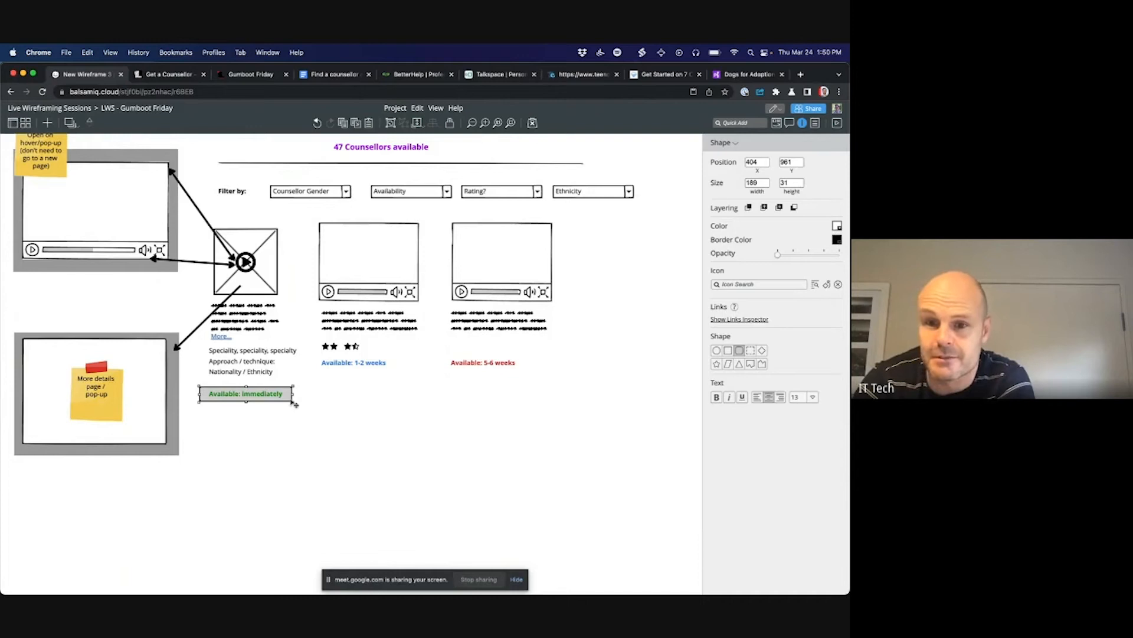
pyautogui.press('Delete')
pyautogui.moveTo(273, 394); pyautogui.dragTo(276, 397)
# Step: Duplicate the "Nationality / Ethnicity" text of the first card and change the copy's wording to "Languages"
pyautogui.click(267, 371)
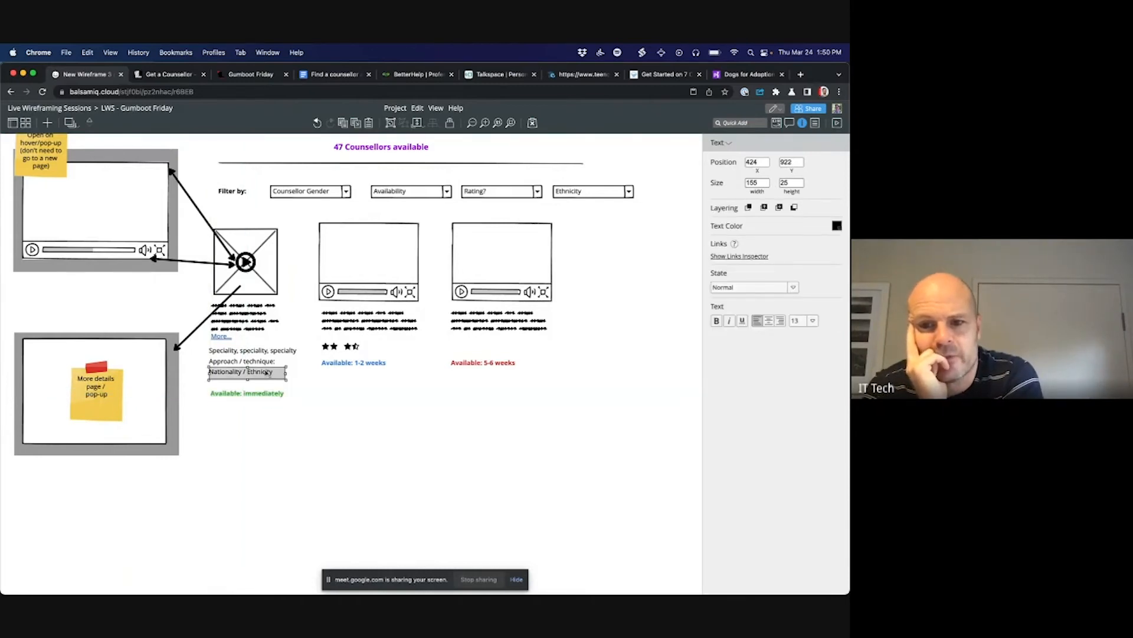
pyautogui.doubleClick(267, 372)
pyautogui.write('Lon')
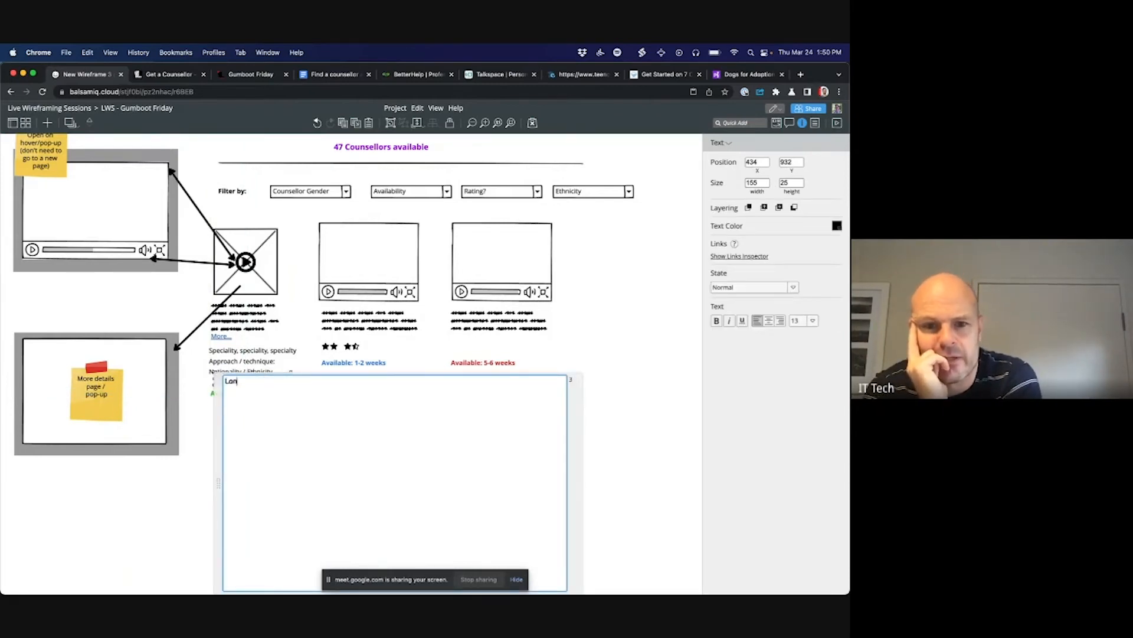
pyautogui.write('guages')
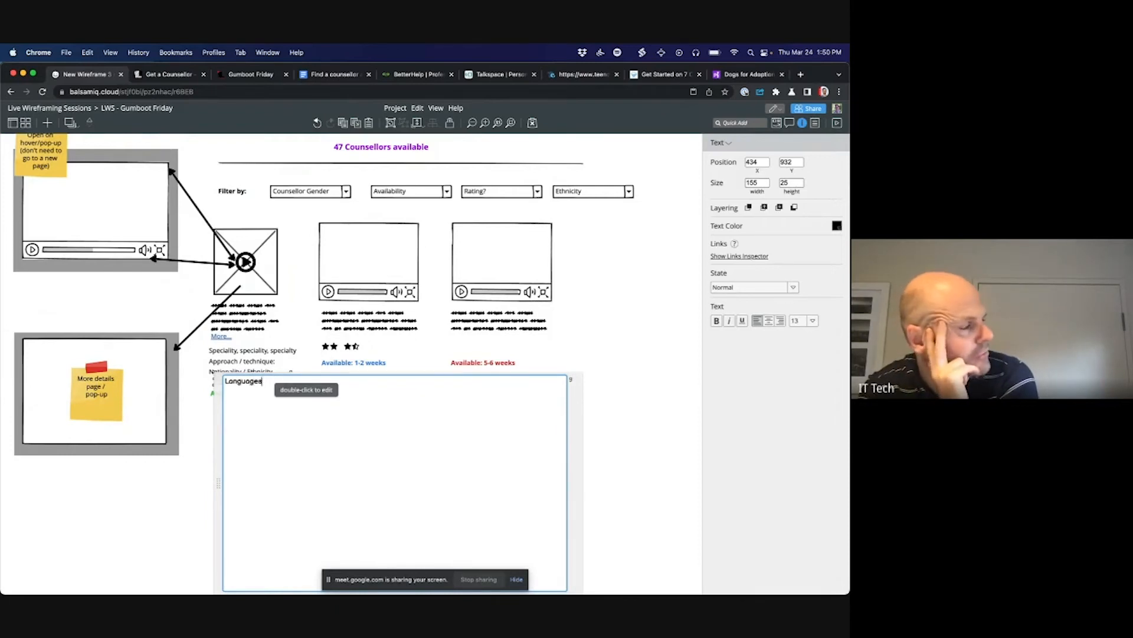
pyautogui.press('Escape')
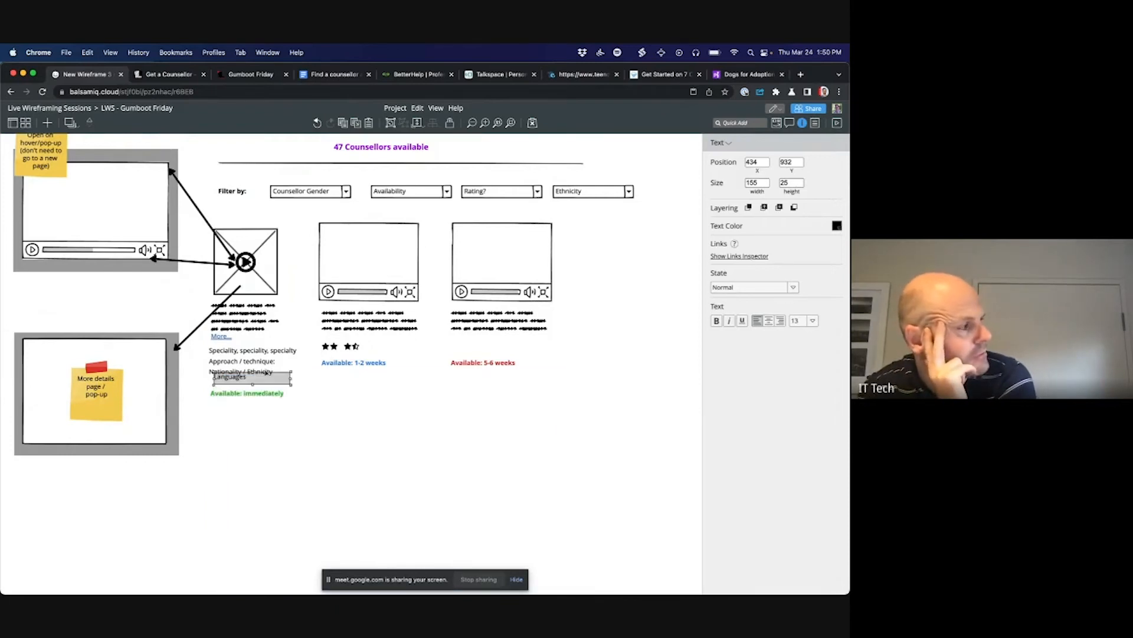
# Step: Move the "Languages" text to the lower-left corner of the details pop-up and add a colon so it reads "Languages:"
pyautogui.moveTo(251, 381); pyautogui.dragTo(67, 436)
pyautogui.doubleClick(67, 436)
pyautogui.press('End')
pyautogui.write(':')
pyautogui.press('Escape')
pyautogui.click(300, 396)
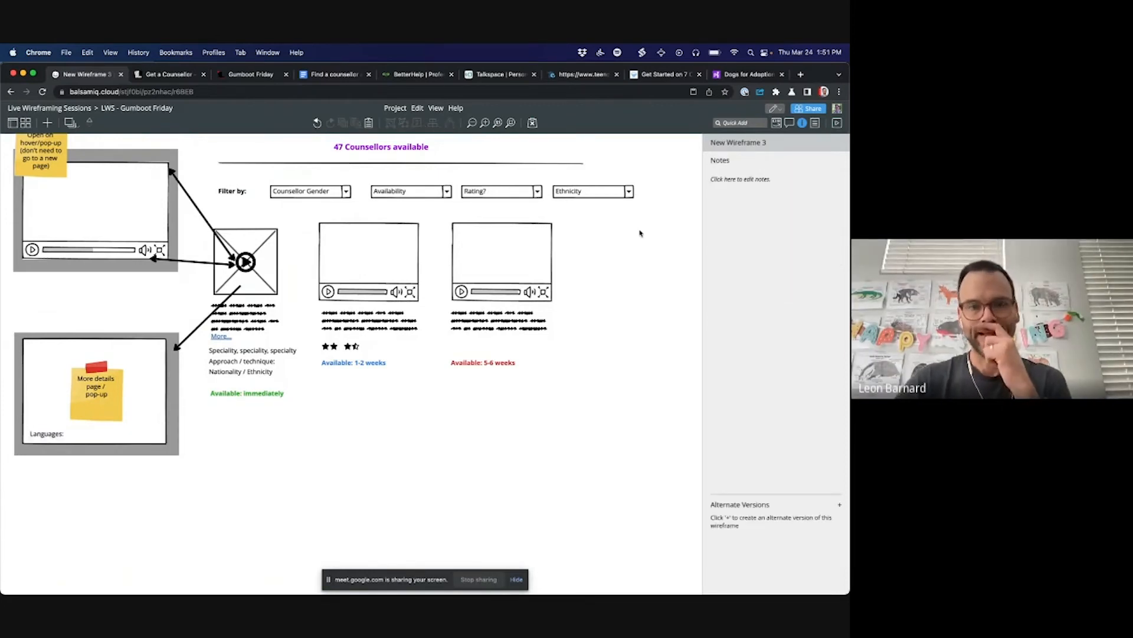
# Step: Duplicate the Ethnicity filter dropdown, label the copy "Language" and place it at the right end of the filter row
pyautogui.scroll(1, 643, 231)
pyautogui.hscroll(2, 644, 228)
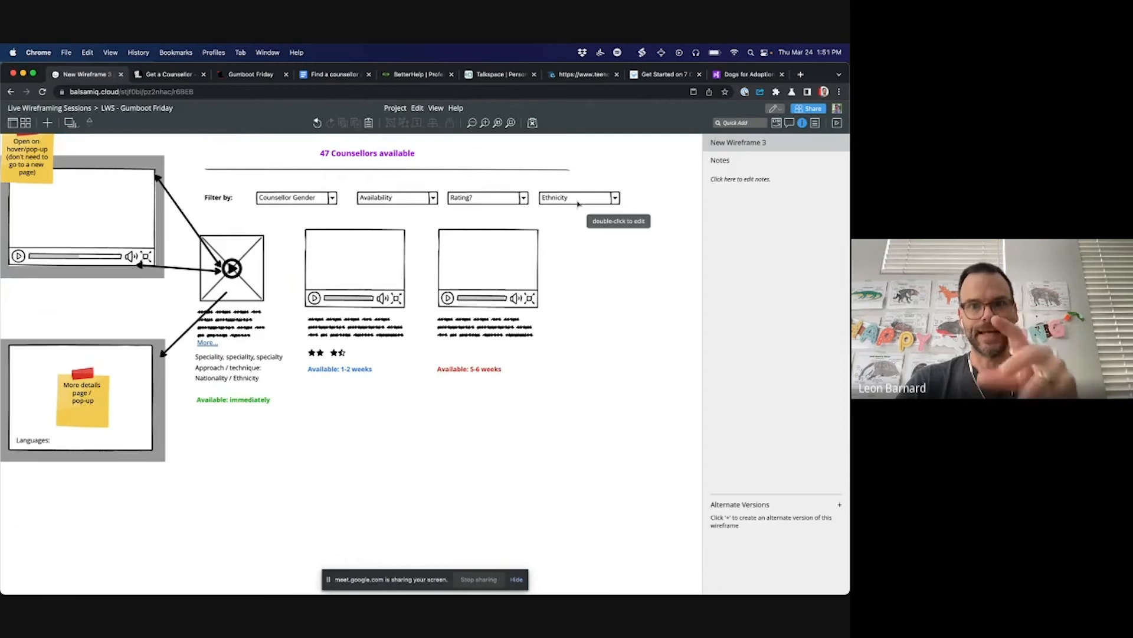
pyautogui.click(579, 205)
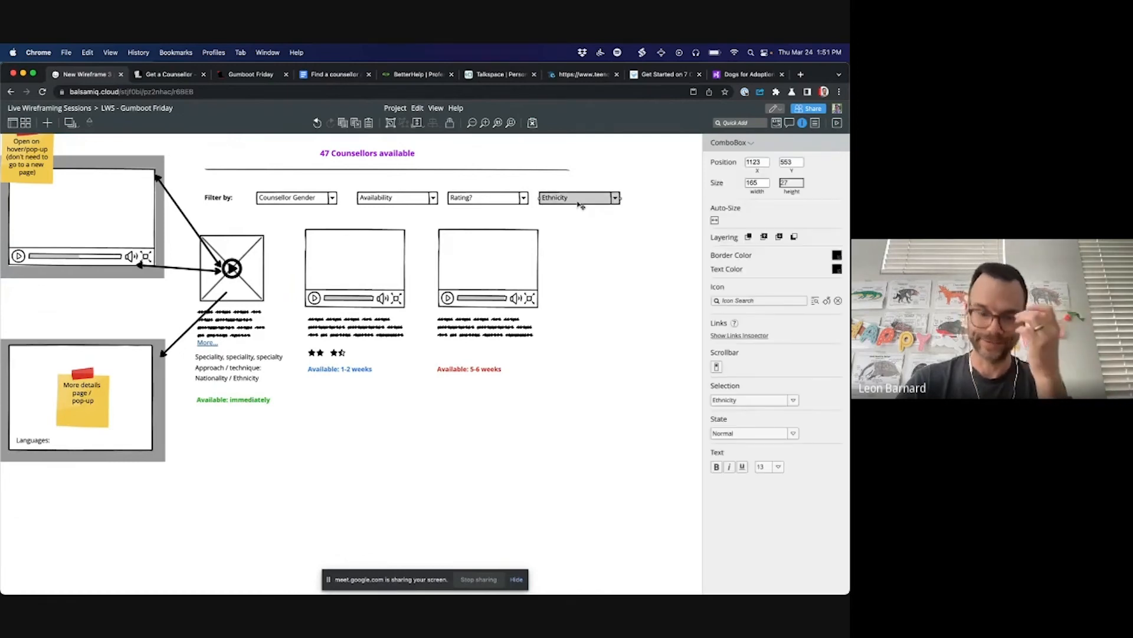
pyautogui.moveTo(580, 205); pyautogui.dragTo(593, 235)
pyautogui.doubleClick(588, 230)
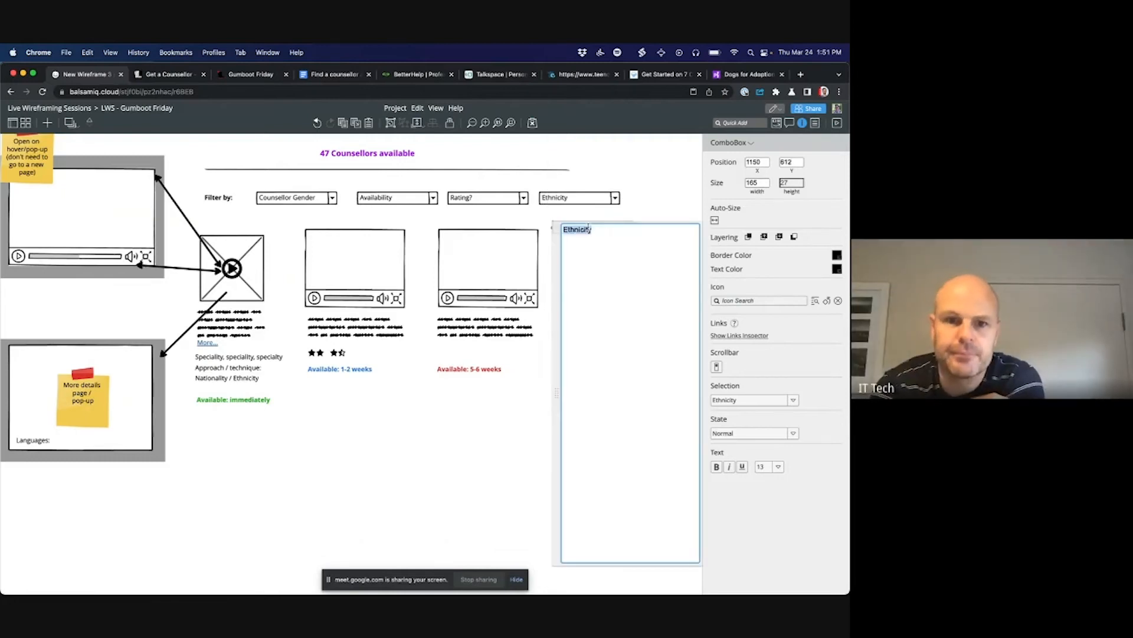
pyautogui.write('Lan')
pyautogui.write('gaug')
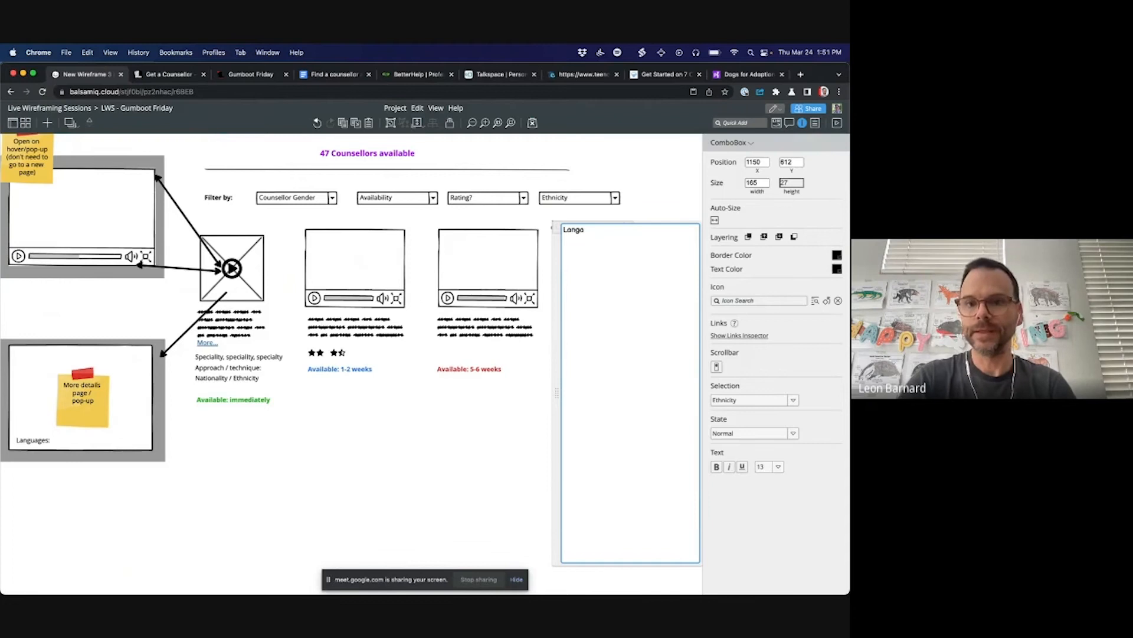
pyautogui.write('age')
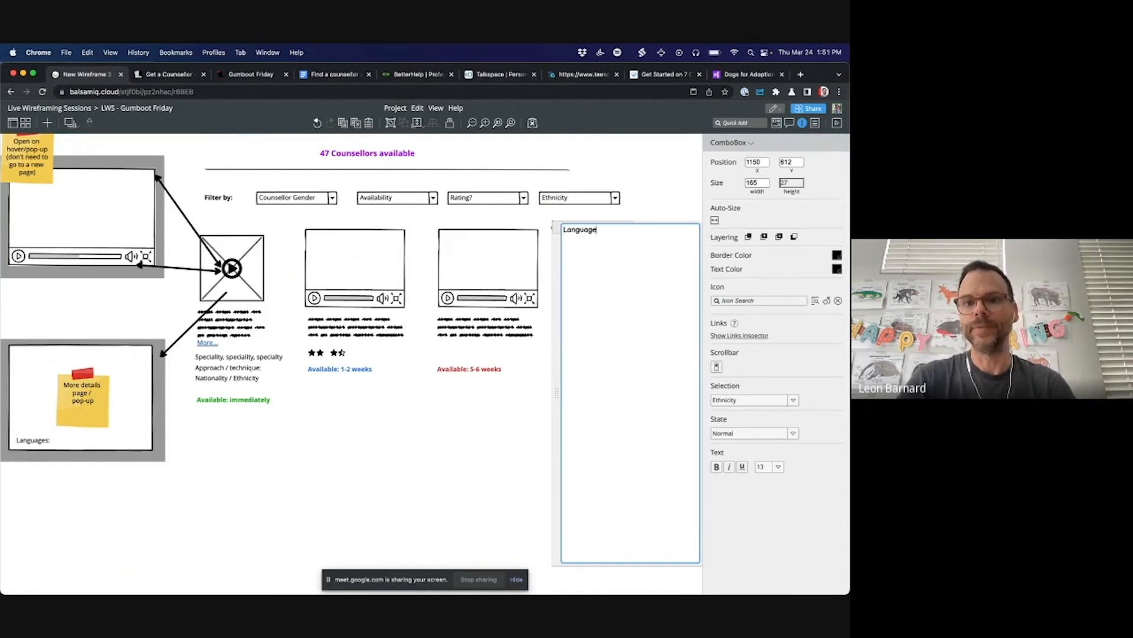
pyautogui.press('Return')
pyautogui.moveTo(591, 229); pyautogui.dragTo(660, 201)
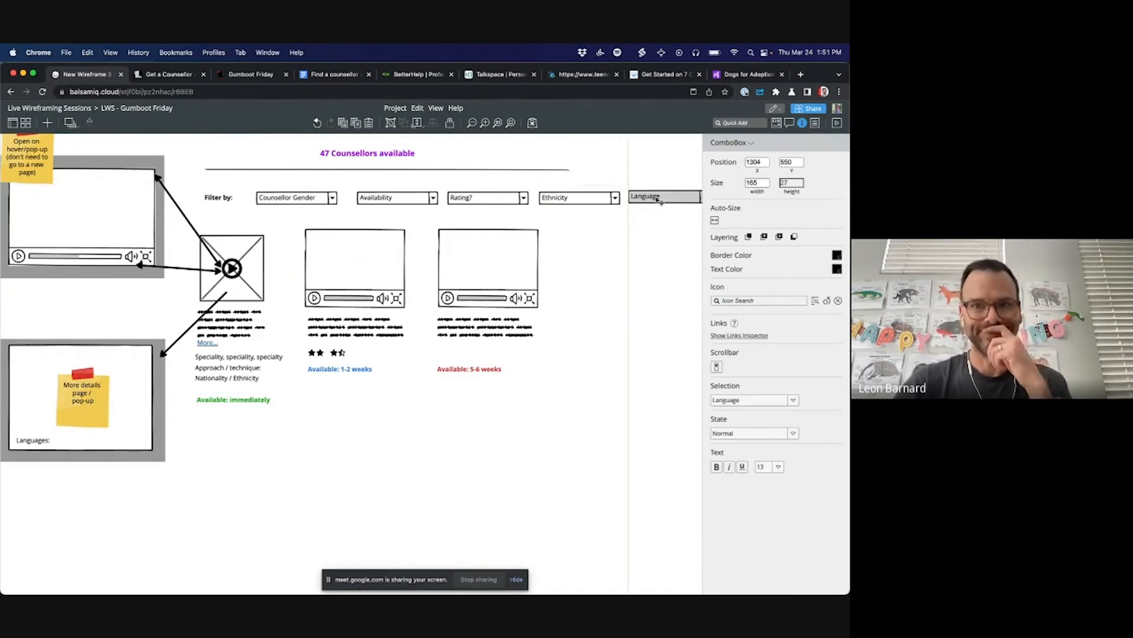
pyautogui.click(615, 240)
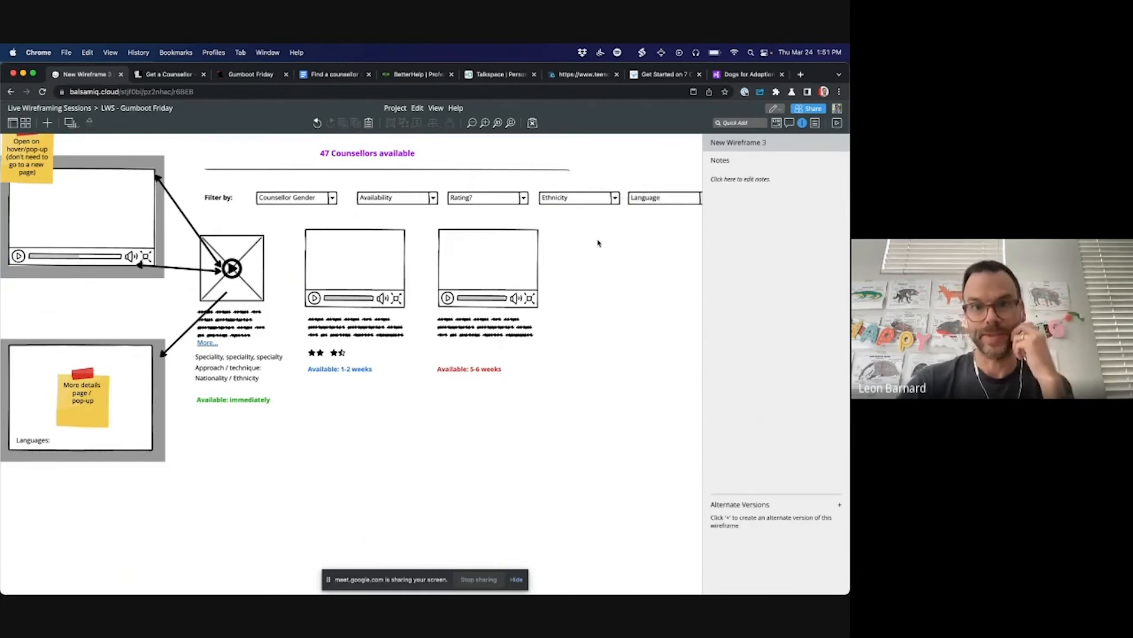
# Step: Shift all five filter dropdowns together to the left so they sit close to the "Filter by:" label
pyautogui.hscroll(3, 598, 242)
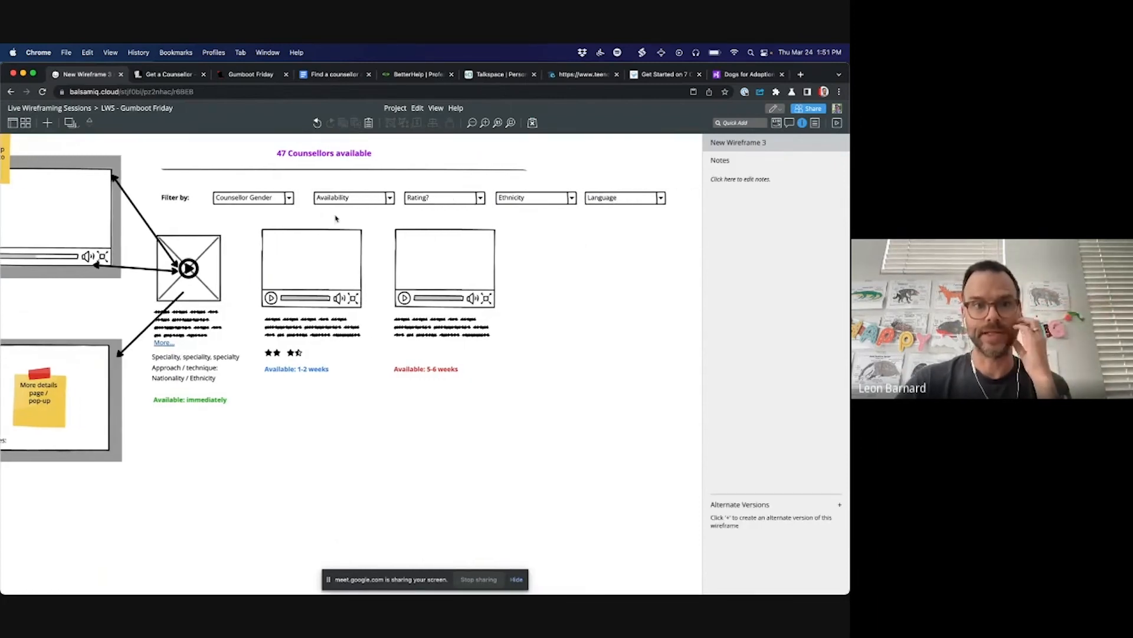
pyautogui.moveTo(197, 178); pyautogui.dragTo(610, 201)
pyautogui.click(610, 236)
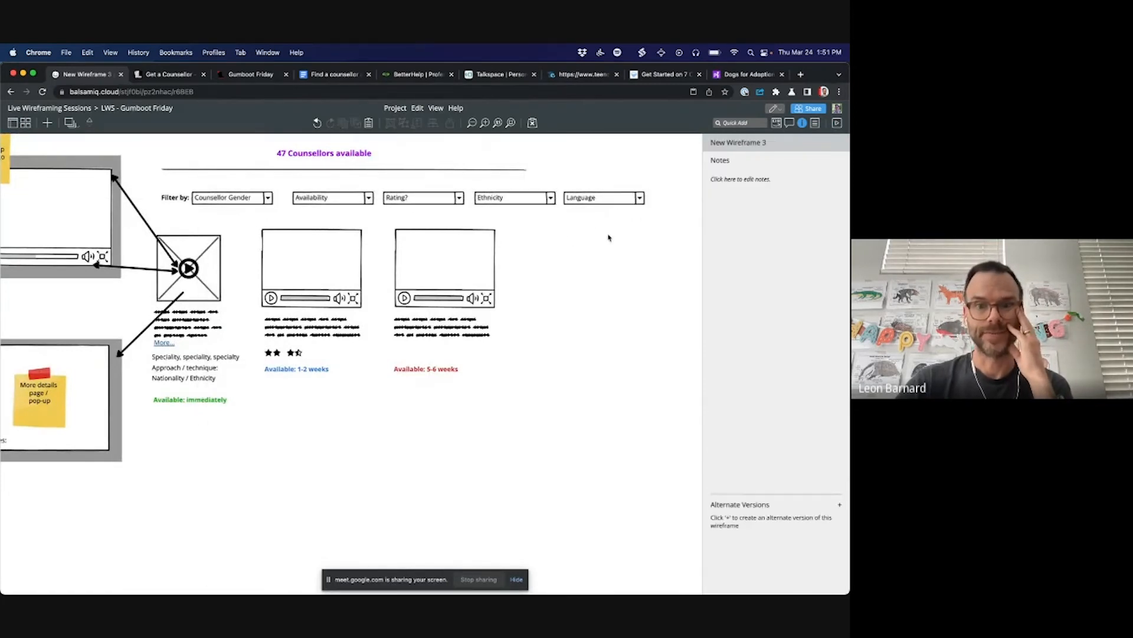
# Step: Tighten the filter row by moving the Availability, Rating?, Ethnicity and Language dropdowns left with small even gaps
pyautogui.moveTo(342, 199); pyautogui.dragTo(335, 199)
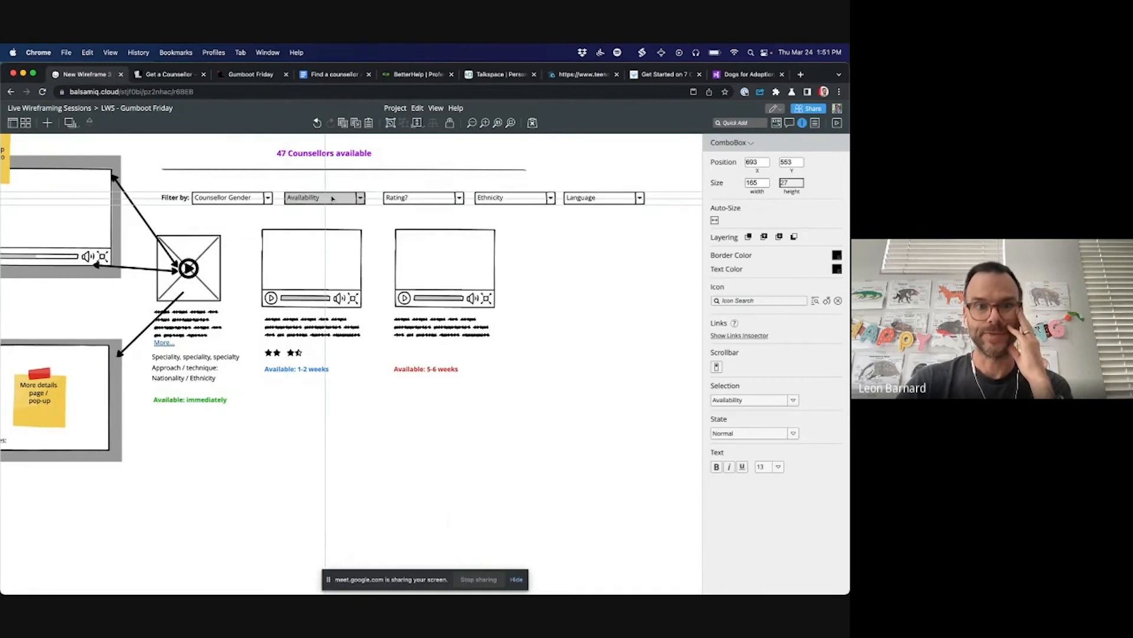
pyautogui.moveTo(424, 201); pyautogui.dragTo(413, 200)
pyautogui.moveTo(481, 199); pyautogui.dragTo(471, 199)
pyautogui.moveTo(585, 200); pyautogui.dragTo(574, 200)
pyautogui.click(571, 264)
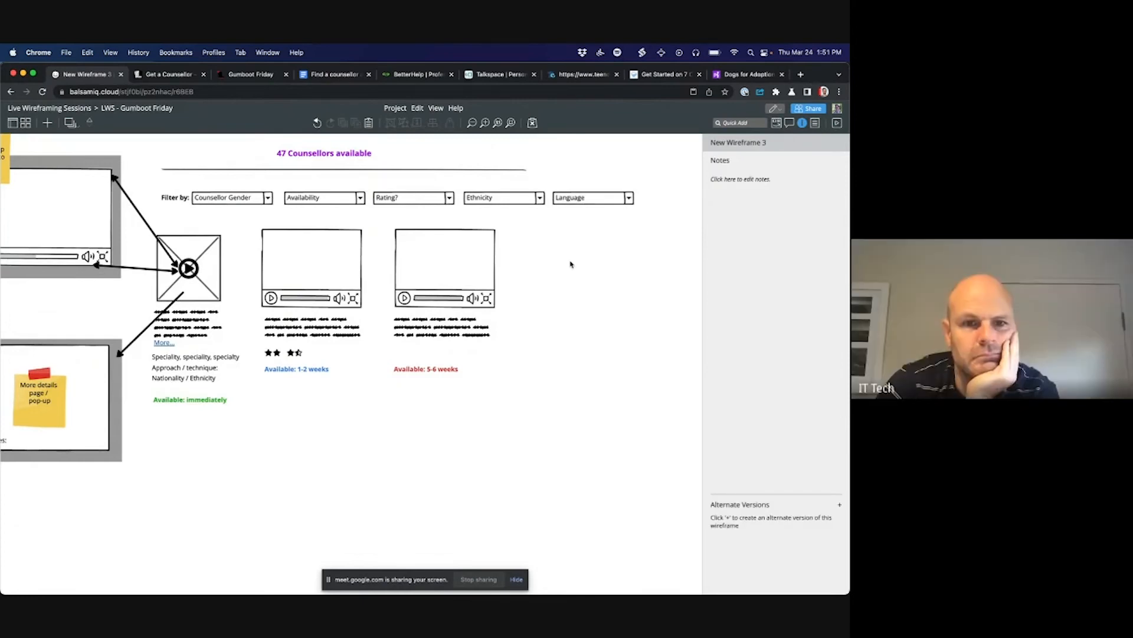
# Step: Duplicate the third counsellor card with its description and availability text to make a fourth card at about X 1201, Y 628
pyautogui.hscroll(-3, 570, 264)
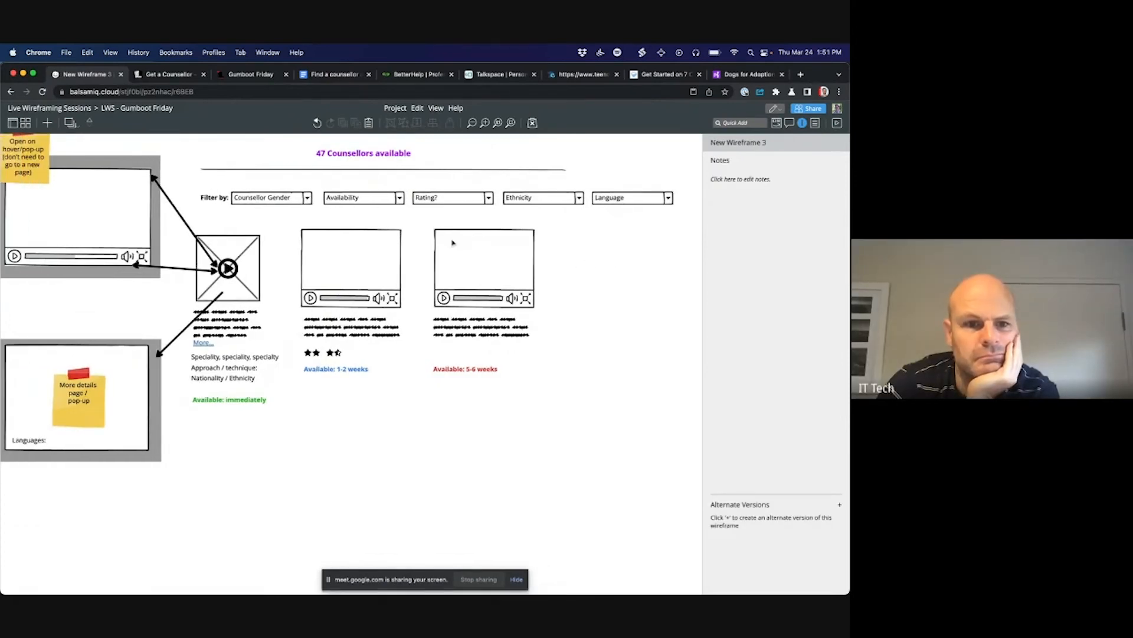
pyautogui.hscroll(-2, 452, 242)
pyautogui.scroll(2, 452, 242)
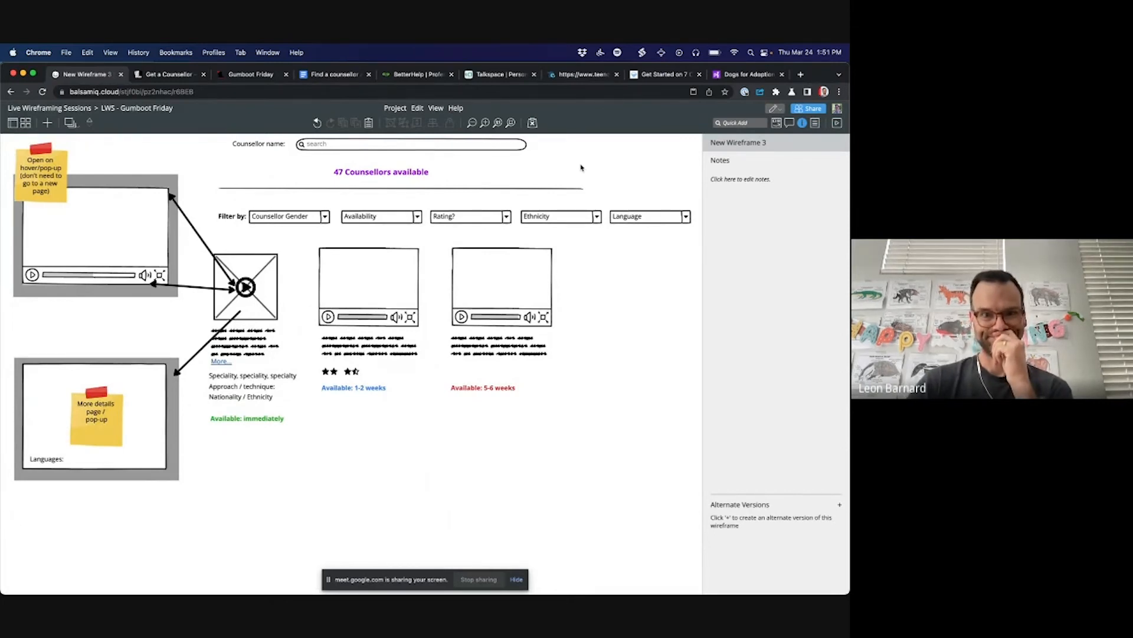
pyautogui.moveTo(597, 441); pyautogui.dragTo(621, 268)
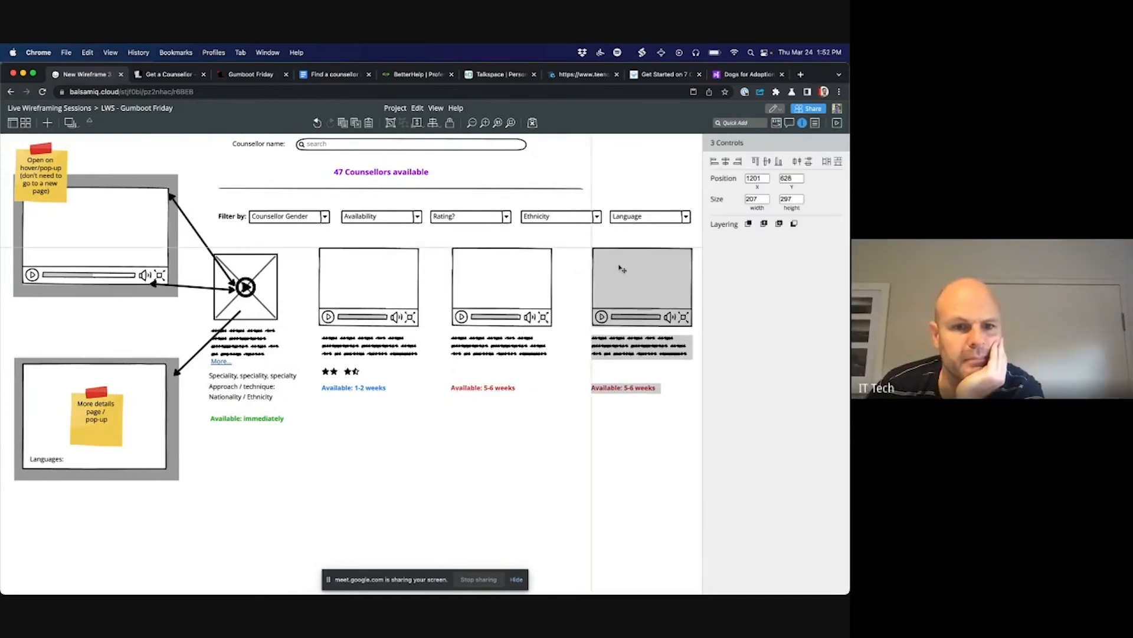
pyautogui.click(473, 496)
# Step: Change the details pop-up text to the lines "Languages", "Memberships" and "Accreditations", and enlarge its box to about 155 by 76 at Y 987
pyautogui.scroll(3, 474, 497)
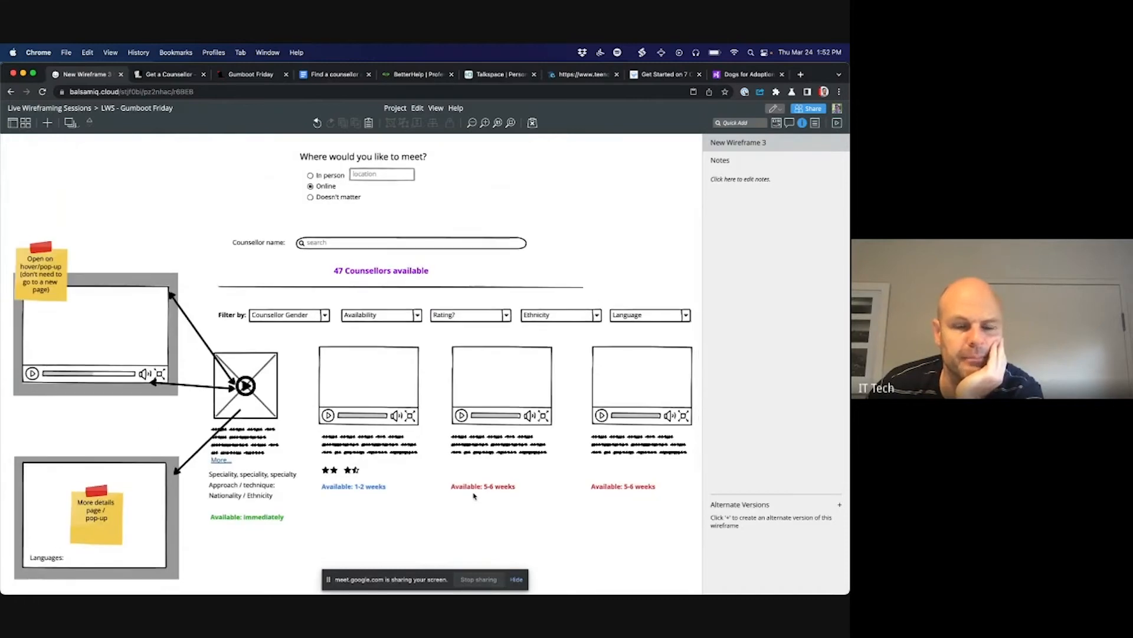
pyautogui.scroll(2, 474, 496)
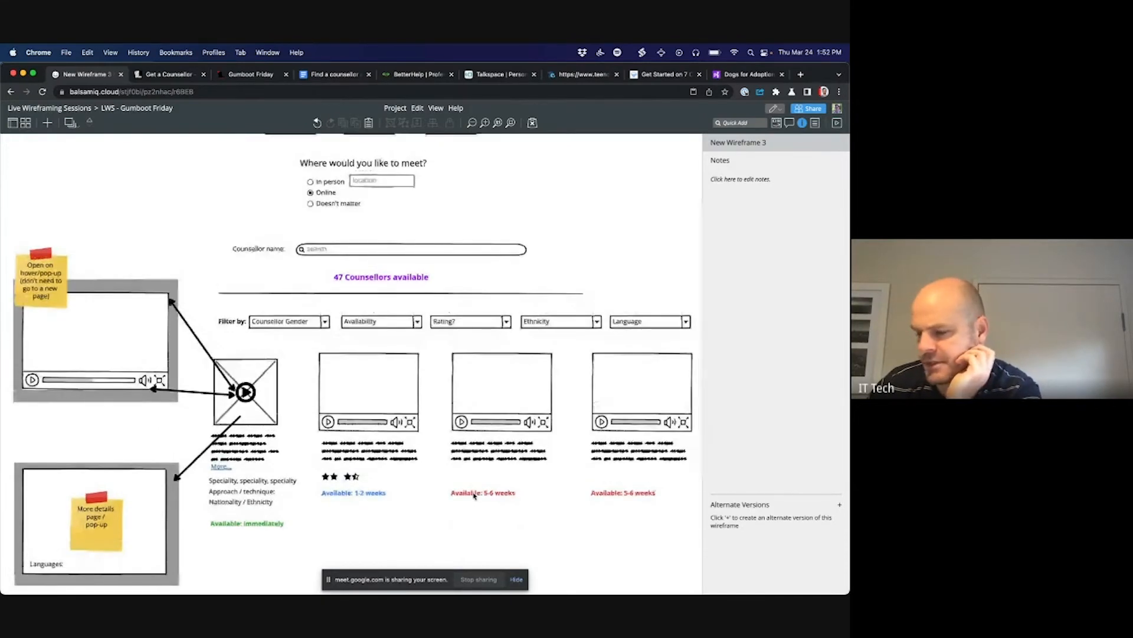
pyautogui.scroll(-3, 474, 497)
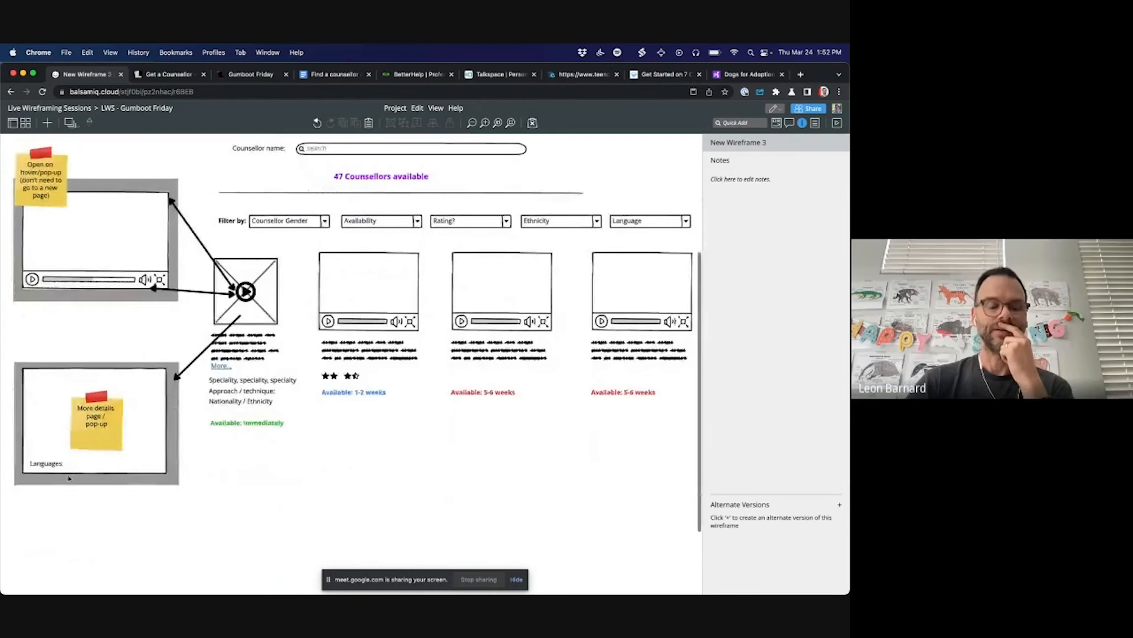
pyautogui.click(55, 464)
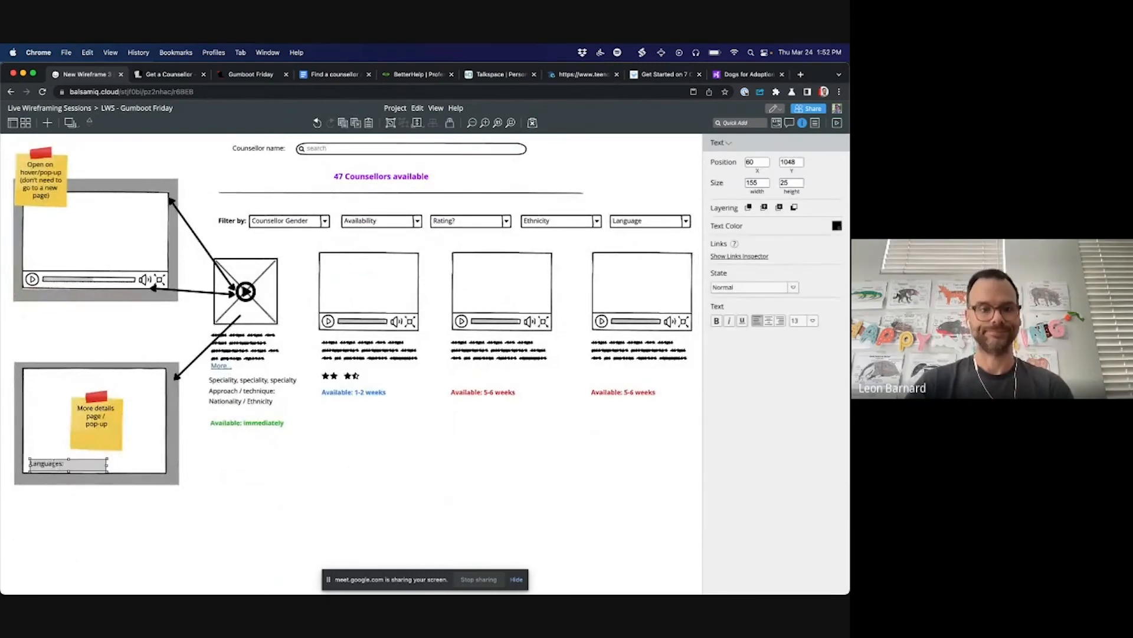
pyautogui.doubleClick(55, 464)
pyautogui.press('Right')
pyautogui.press('Return')
pyautogui.write('M')
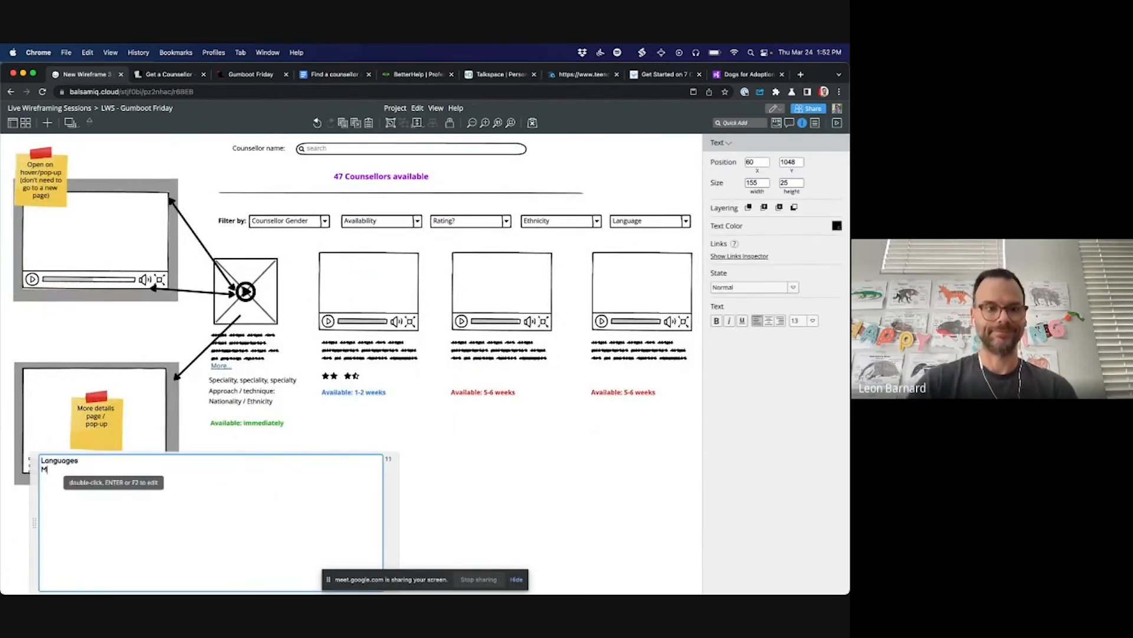
pyautogui.write('emberships Accred')
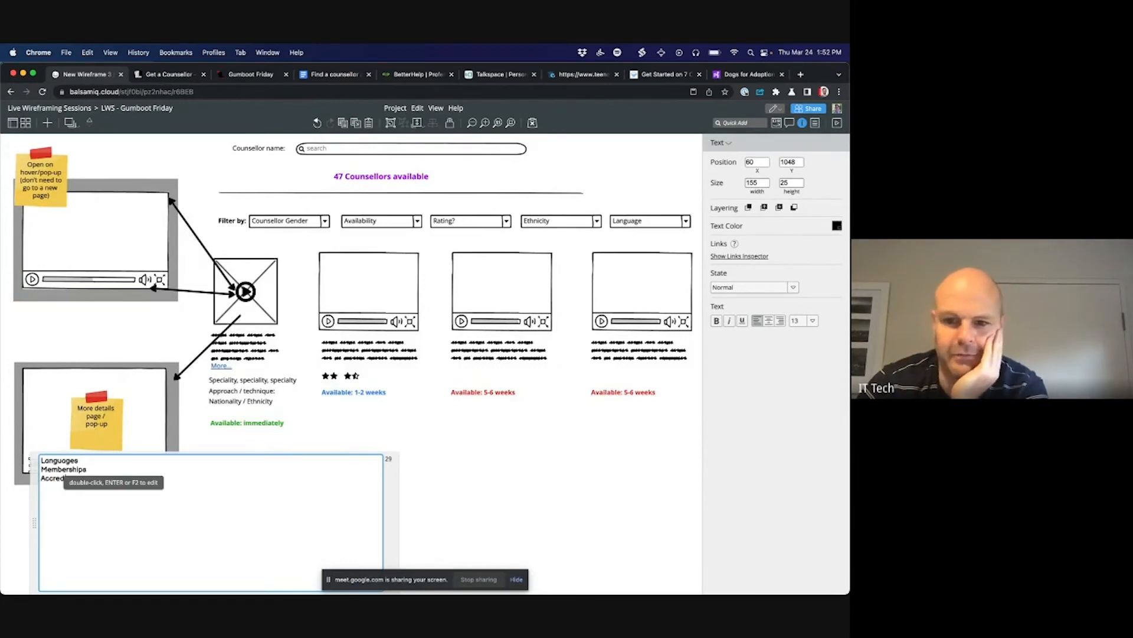
pyautogui.hotkey('ctrl', 'Return')
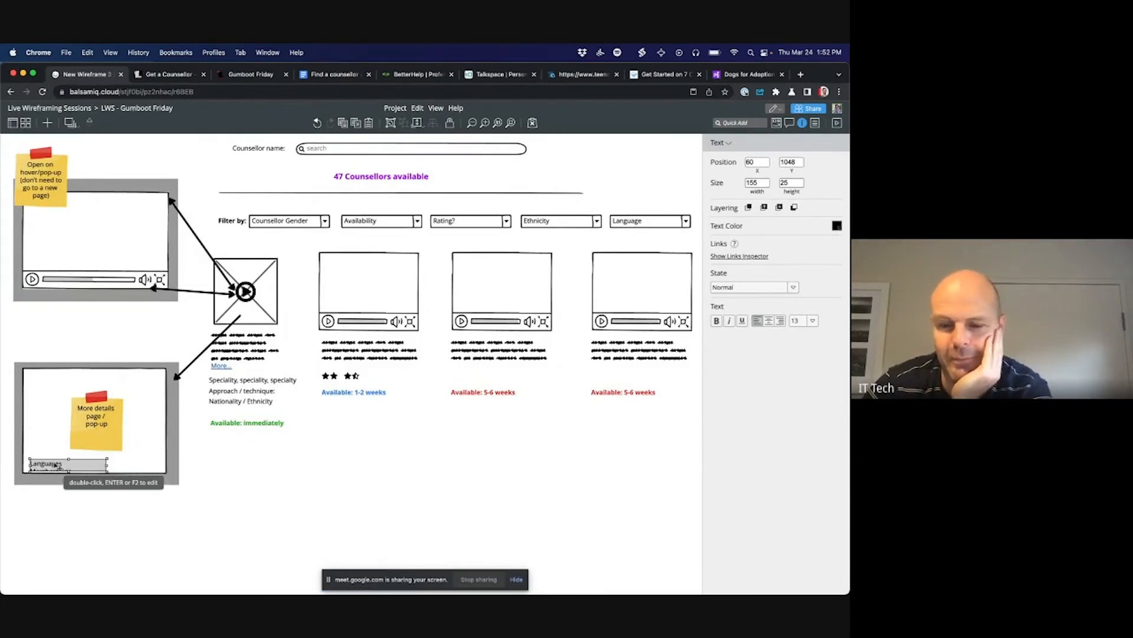
pyautogui.moveTo(68, 459)
pyautogui.mouseDown()
pyautogui.moveTo(68, 441)
pyautogui.moveTo(95, 427)
pyautogui.moveTo(56, 441)
pyautogui.moveTo(68, 467)
pyautogui.mouseUp()
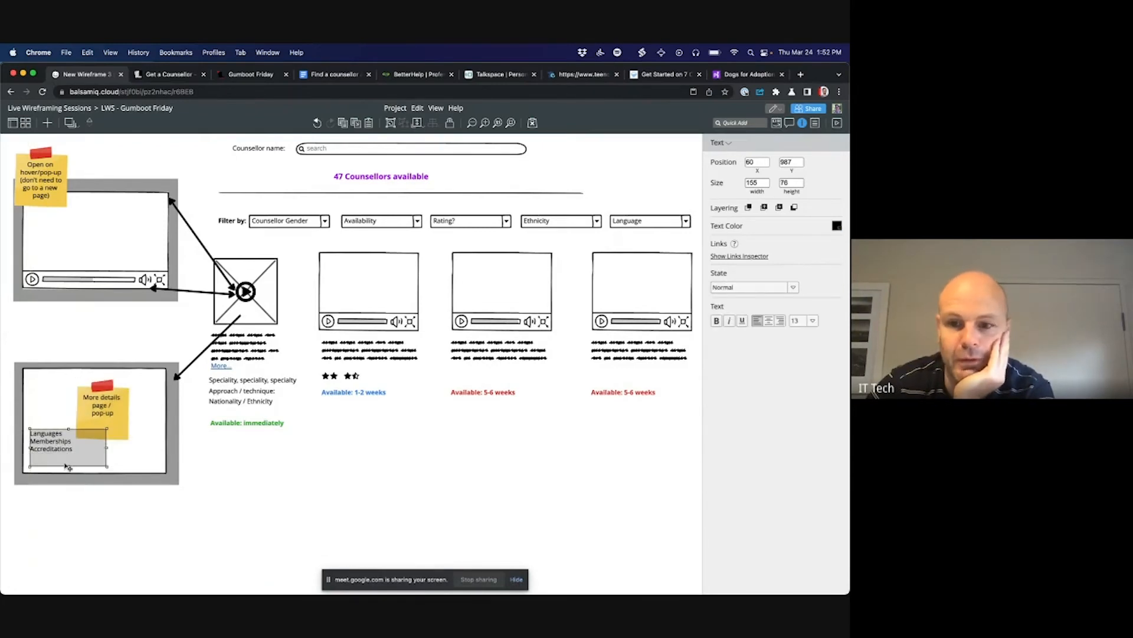
# Step: Extend the last line of the pop-up text to "Accreditations / qualifications" and widen the text box to about 218
pyautogui.doubleClick(78, 451)
pyautogui.click(95, 456)
pyautogui.write('/ qualifications')
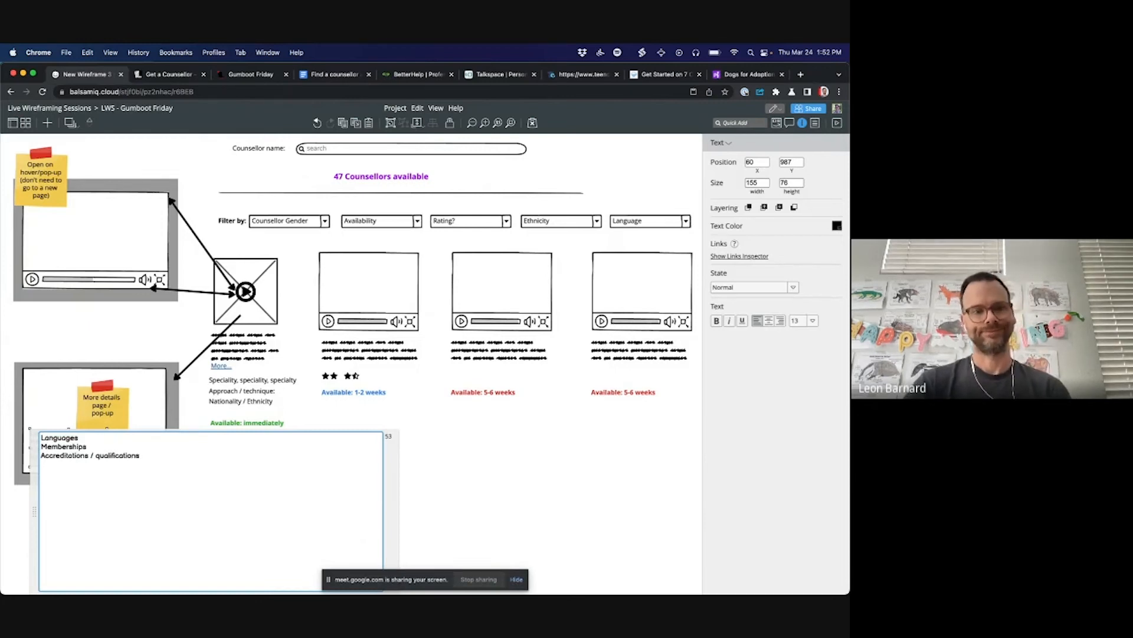
pyautogui.press('super+Return')
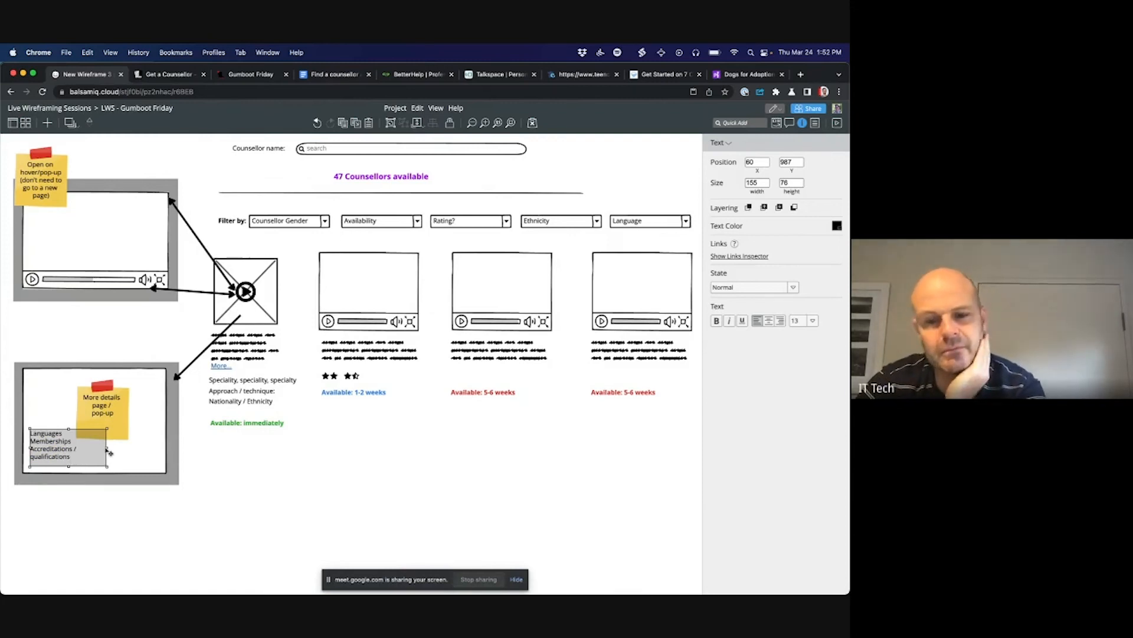
pyautogui.moveTo(107, 448); pyautogui.dragTo(137, 448)
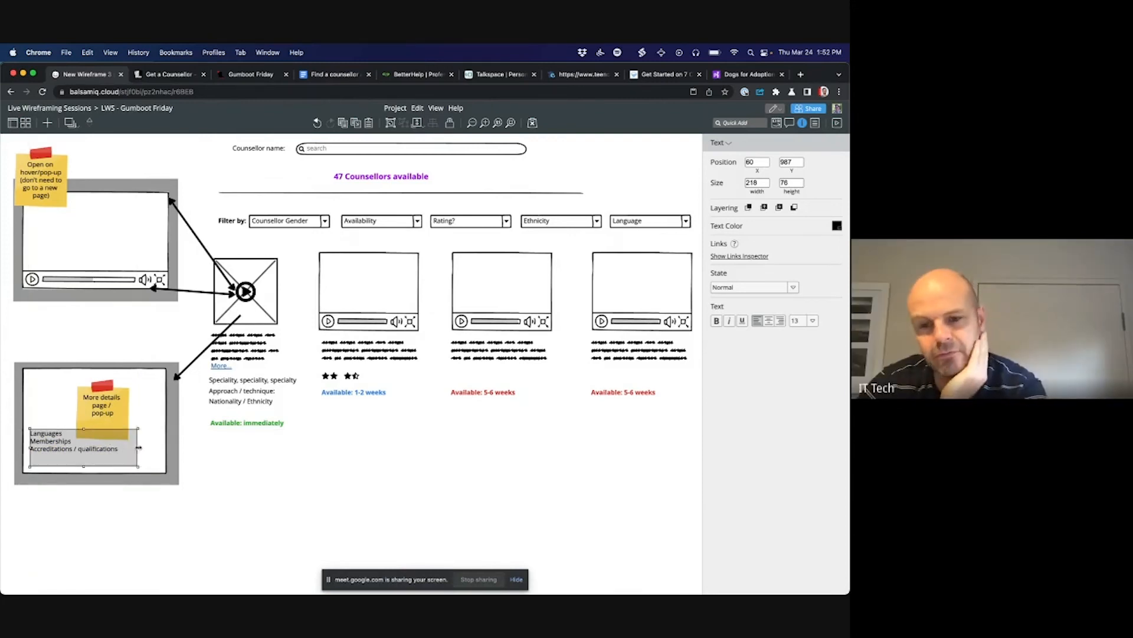
# Step: Insert a "Bio" line above "Languages" in the details pop-up text
pyautogui.doubleClick(83, 450)
pyautogui.click(42, 437)
pyautogui.press('Return')
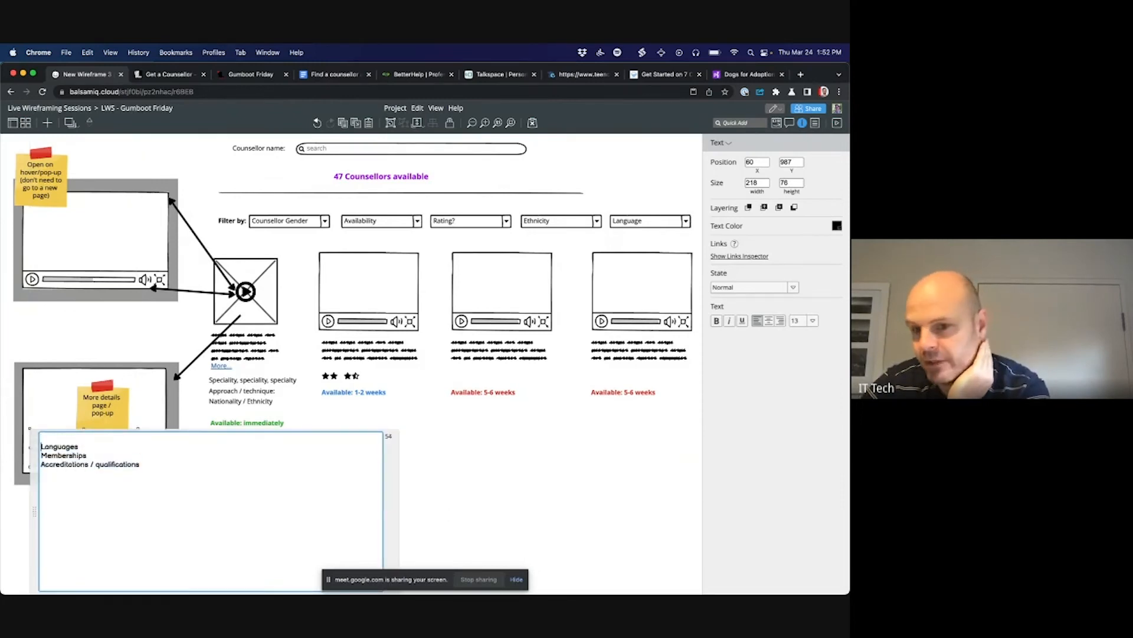
pyautogui.press('Up')
pyautogui.write('Bio')
pyautogui.hotkey('ctrl', 'Return')
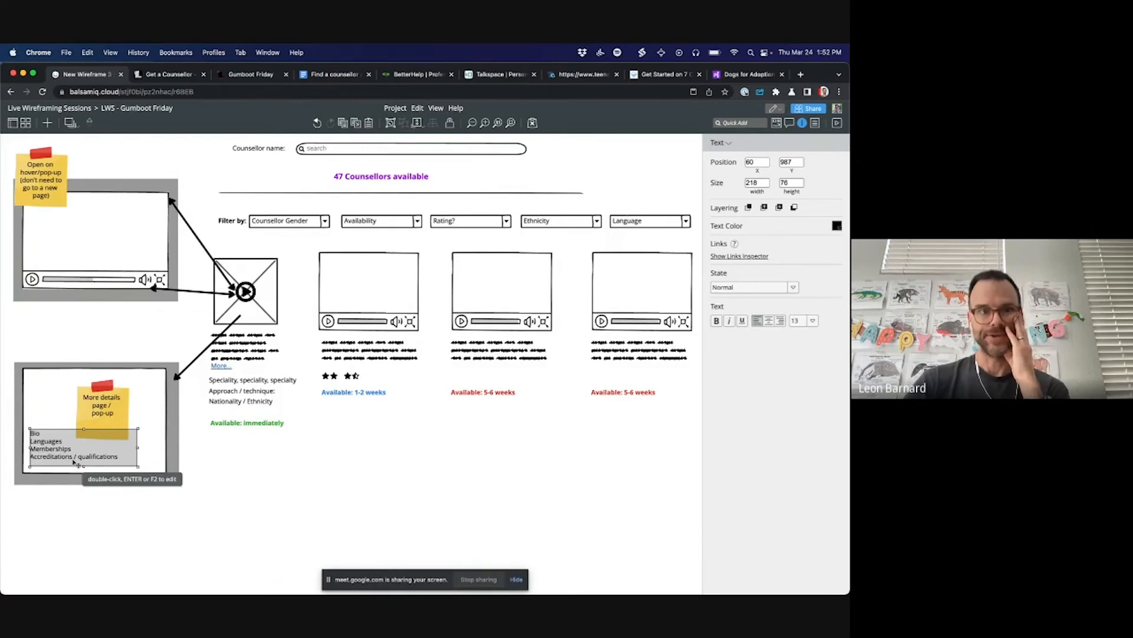
# Step: Deselect the details pop-up text and hide the properties inspector
pyautogui.click(94, 324)
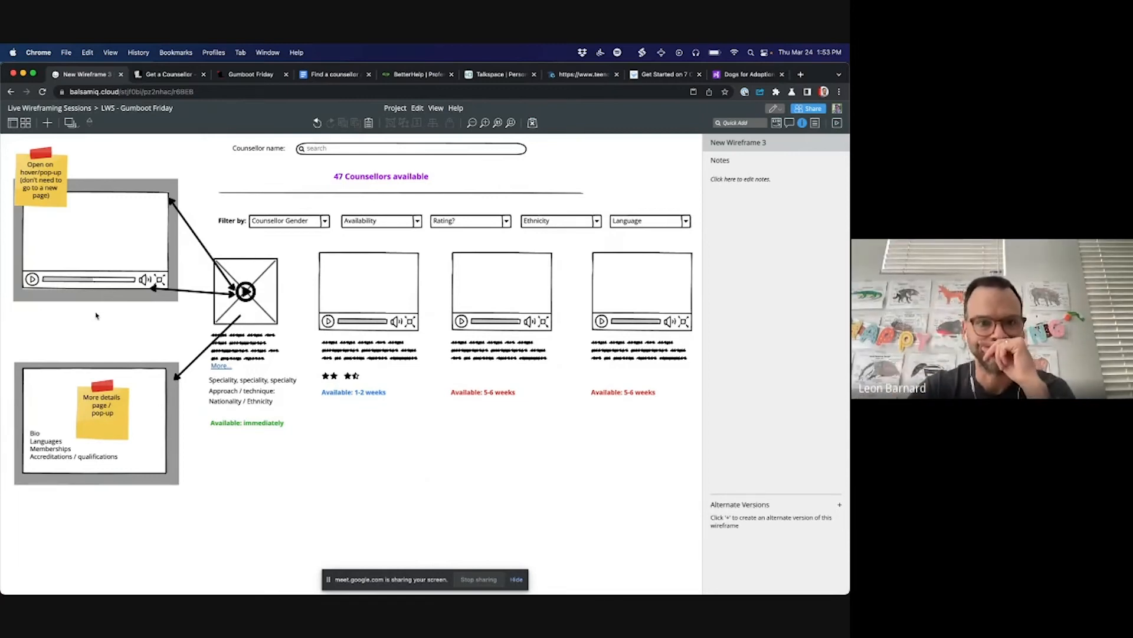
pyautogui.scroll(3, 96, 315)
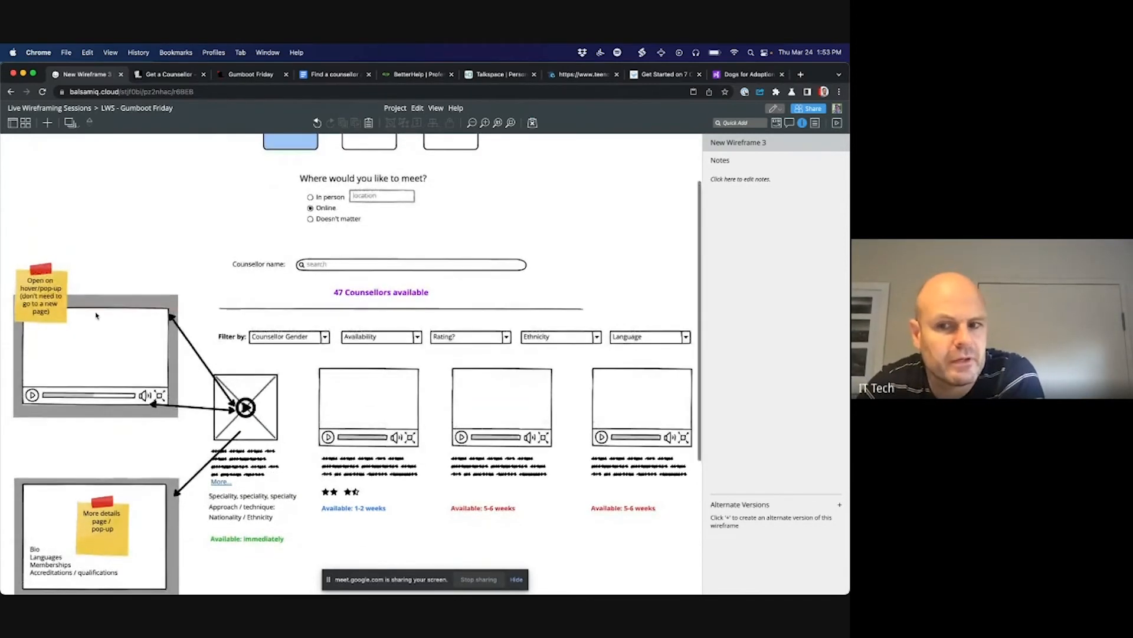
pyautogui.scroll(-3, 115, 241)
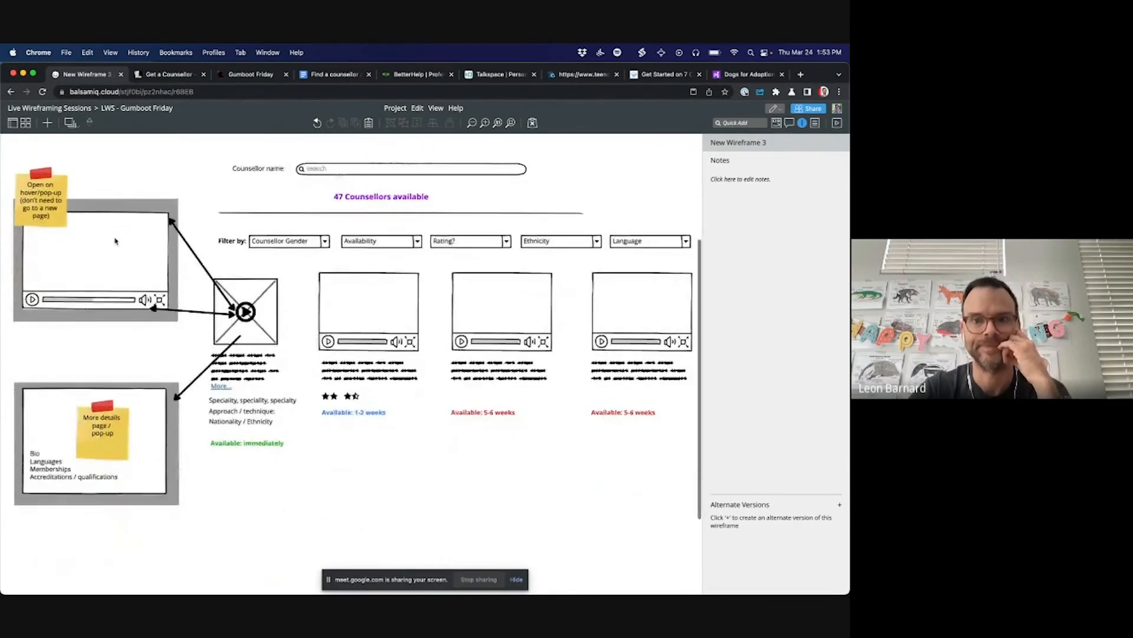
pyautogui.click(803, 122)
# Step: Change the main heading above the three option boxes to "What brings you here today?"
pyautogui.scroll(1, 697, 192)
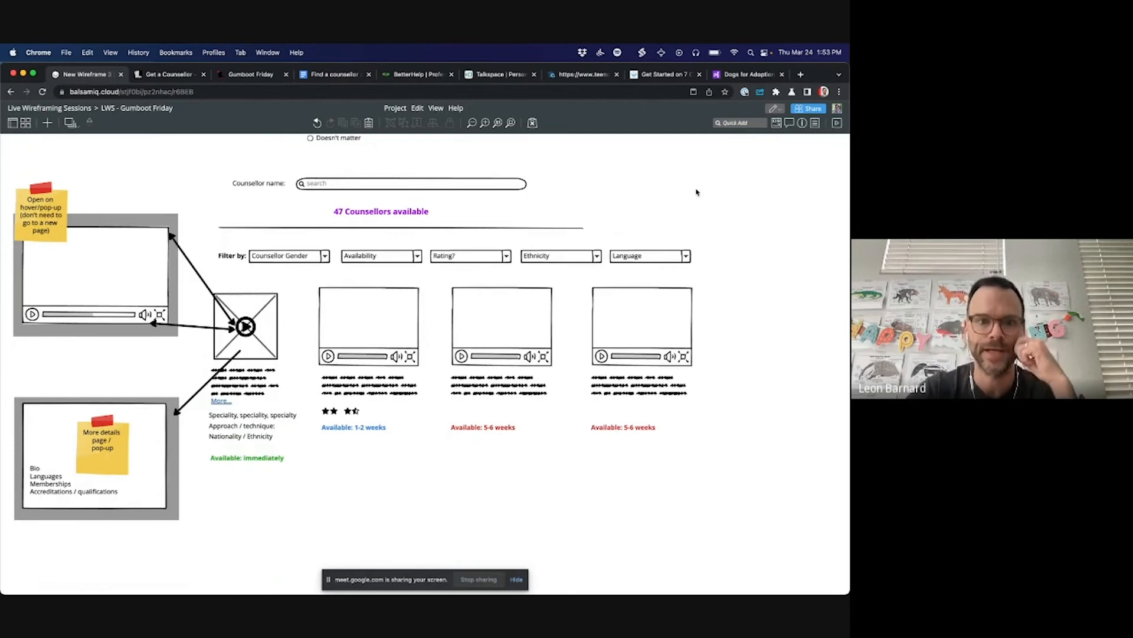
pyautogui.scroll(3, 604, 214)
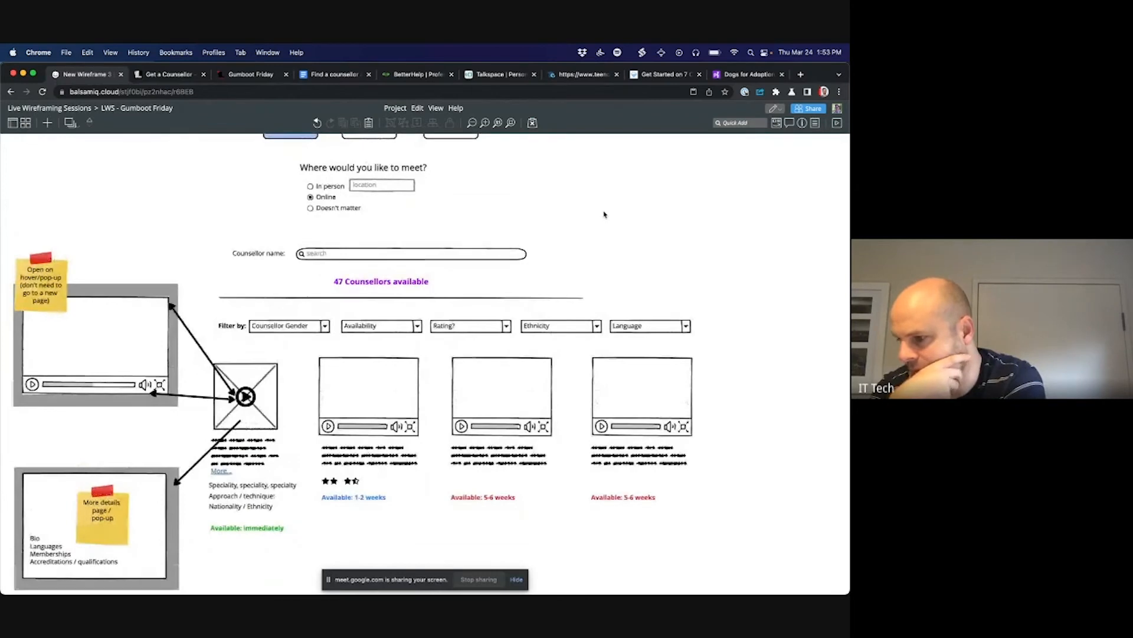
pyautogui.scroll(4, 605, 214)
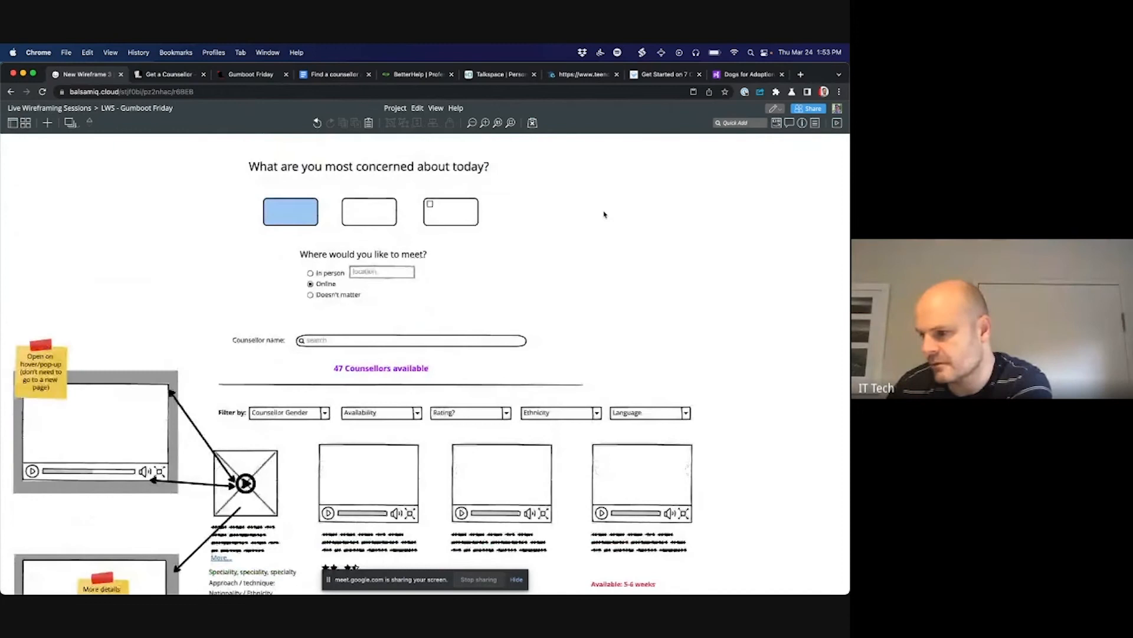
pyautogui.doubleClick(356, 167)
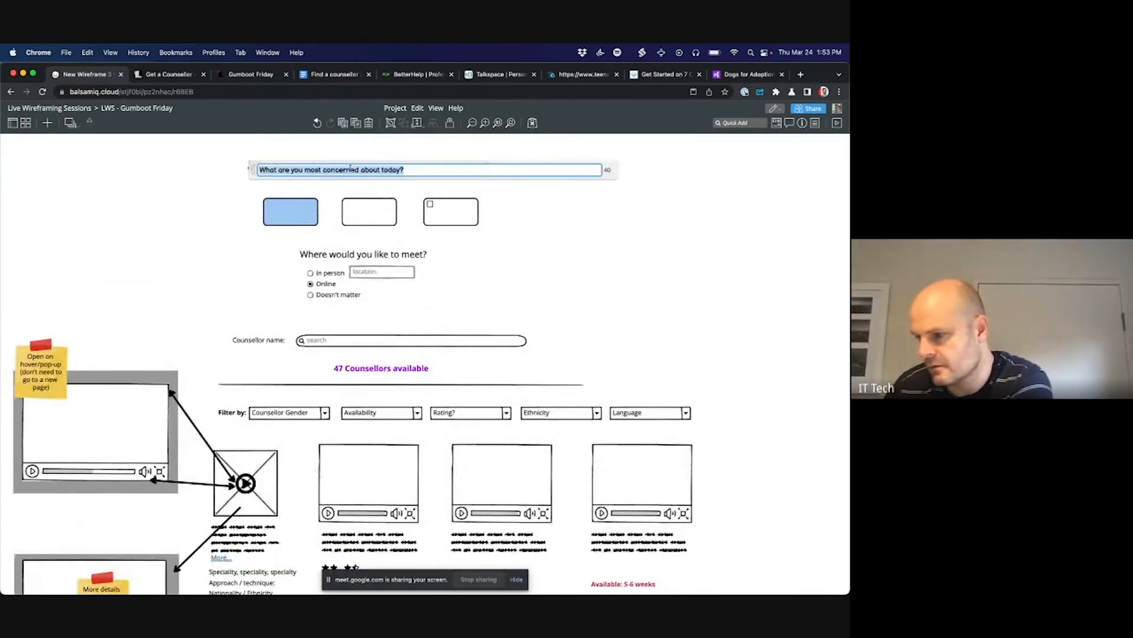
pyautogui.write('What ')
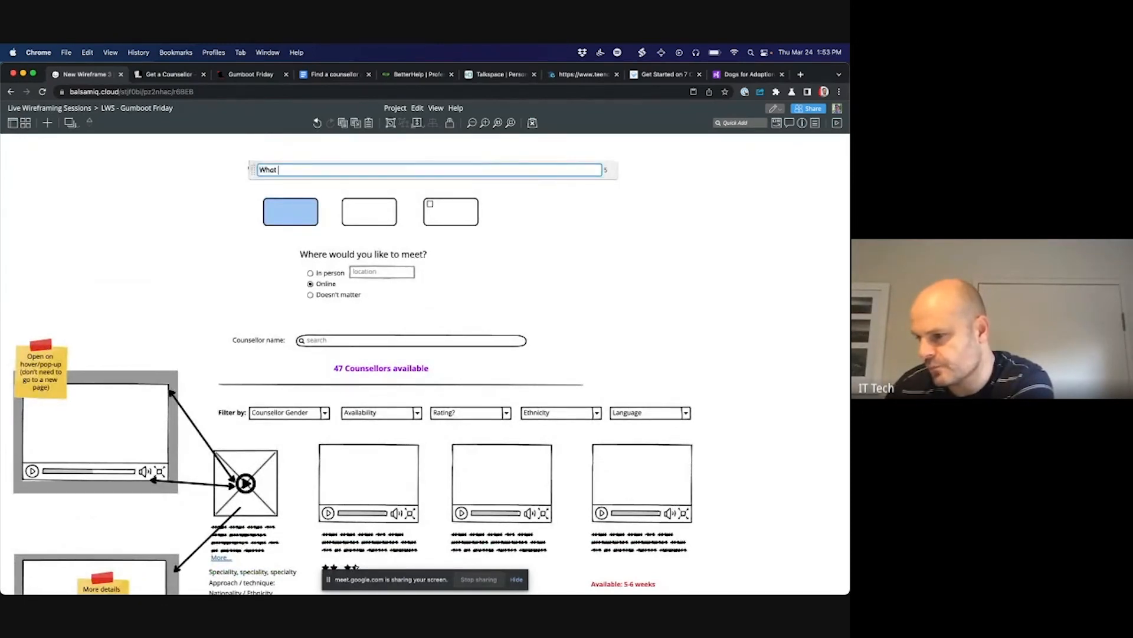
pyautogui.write('brings you here todo')
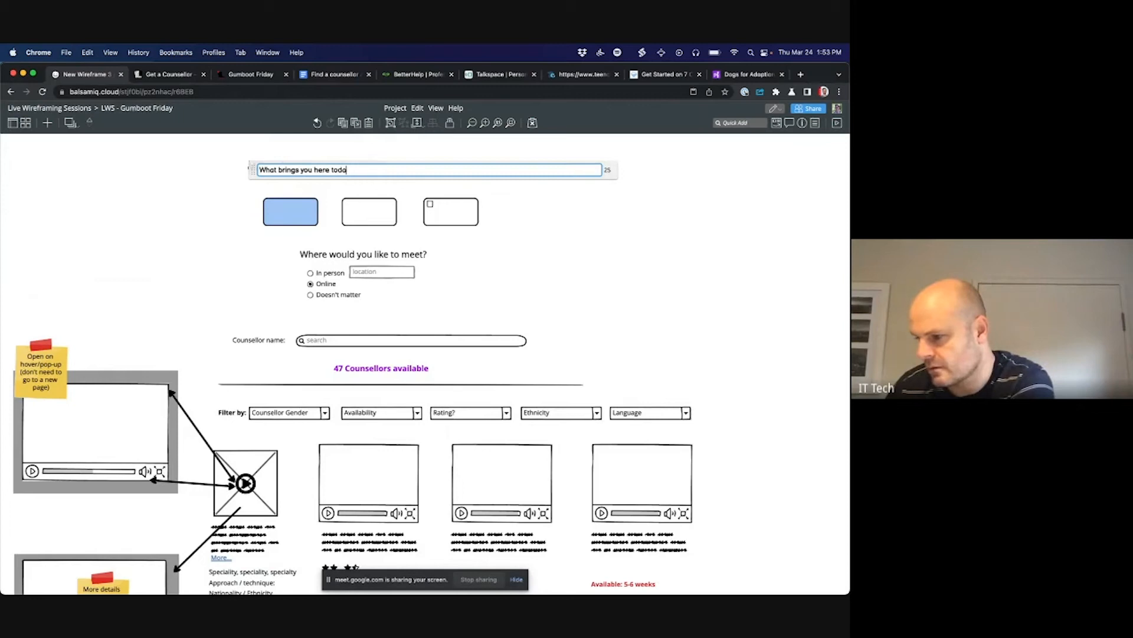
pyautogui.write('y?')
pyautogui.press('Return')
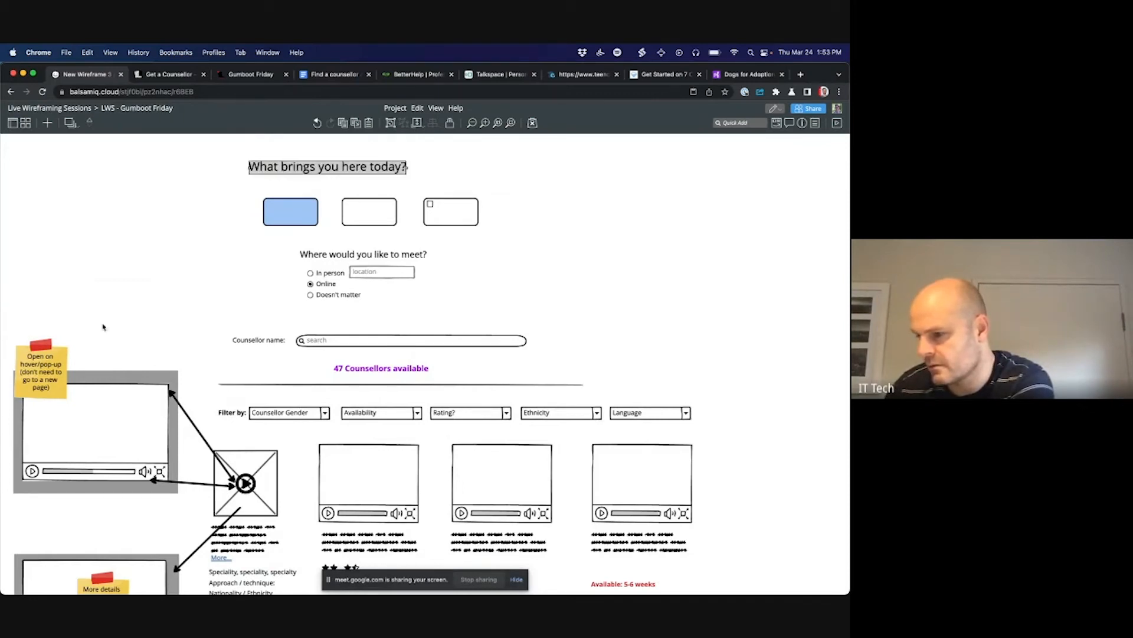
# Step: Duplicate the "Open on hover/pop-up" sticky note, change the copy's text to "List of issues / concerns", and place it, shortened, over the blue option box's left edge
pyautogui.click(56, 361)
pyautogui.moveTo(56, 362); pyautogui.dragTo(160, 222)
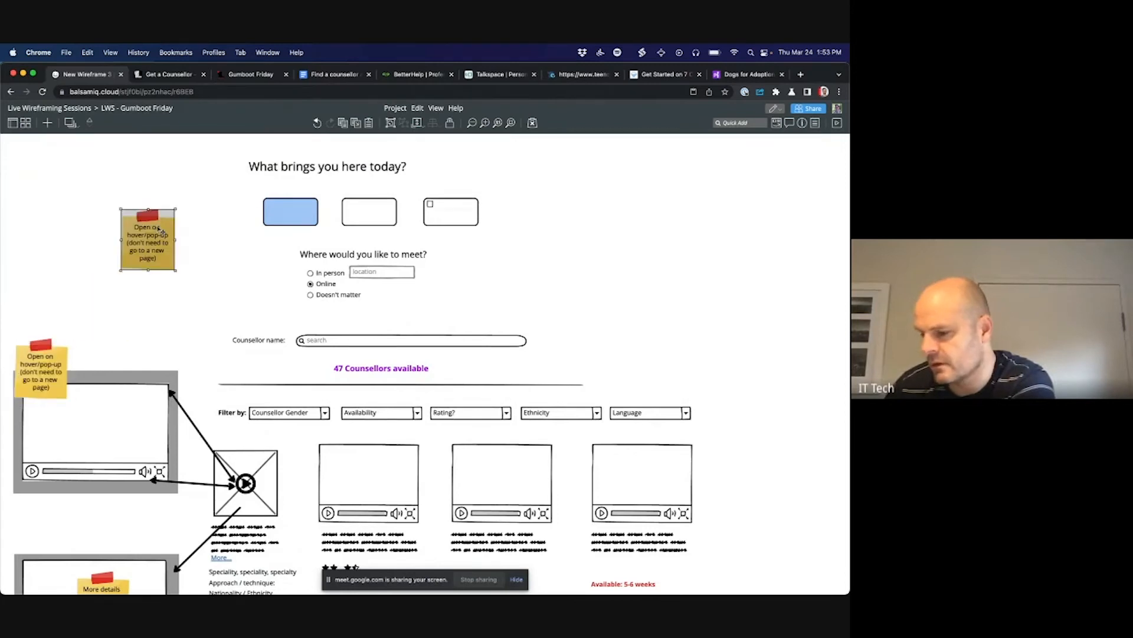
pyautogui.doubleClick(160, 223)
pyautogui.write('List of iss')
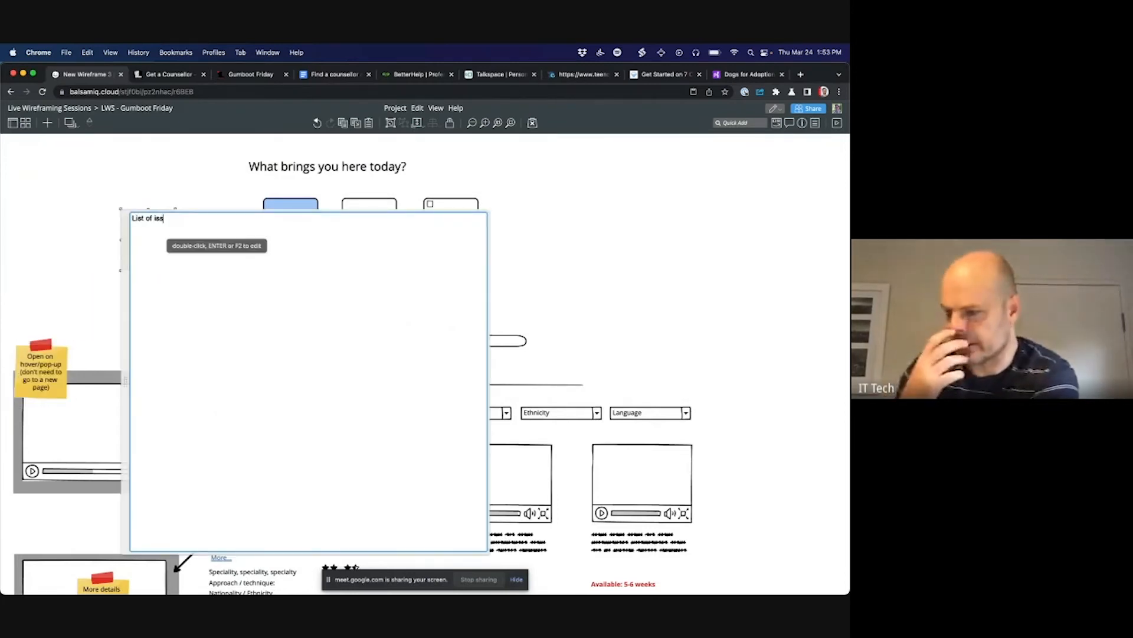
pyautogui.write('ues / concerns')
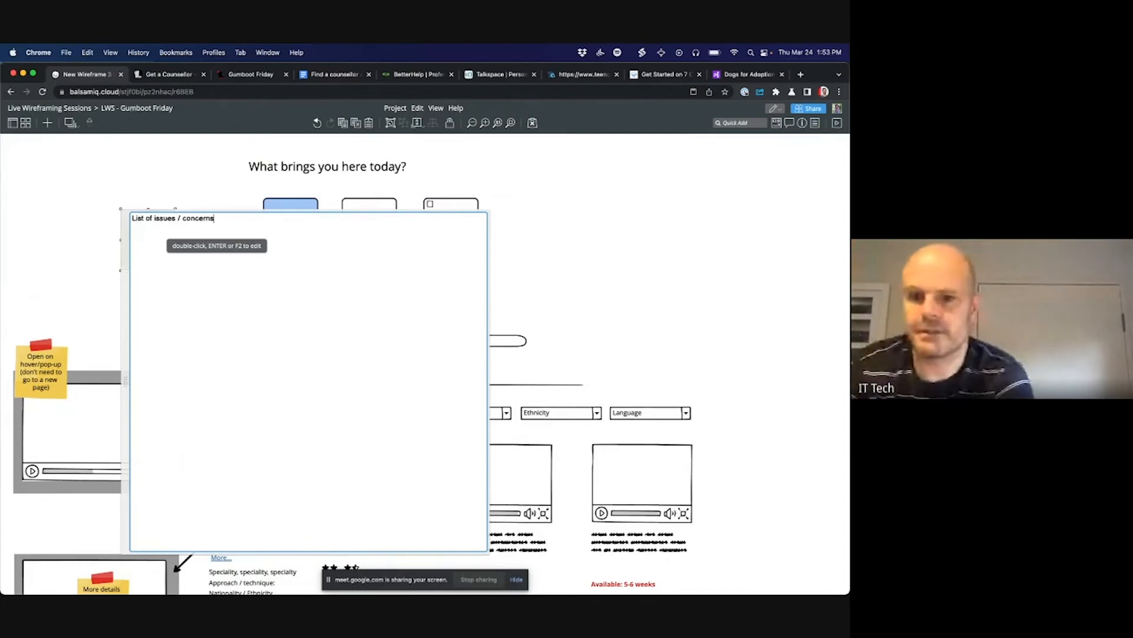
pyautogui.press('Escape')
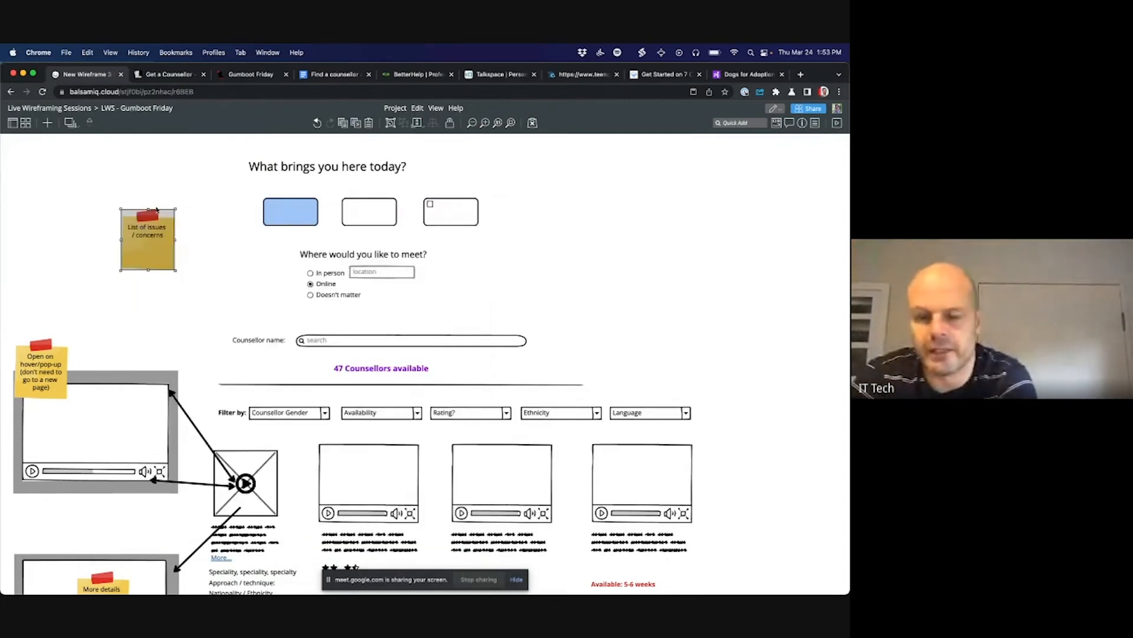
pyautogui.moveTo(151, 209); pyautogui.dragTo(281, 225)
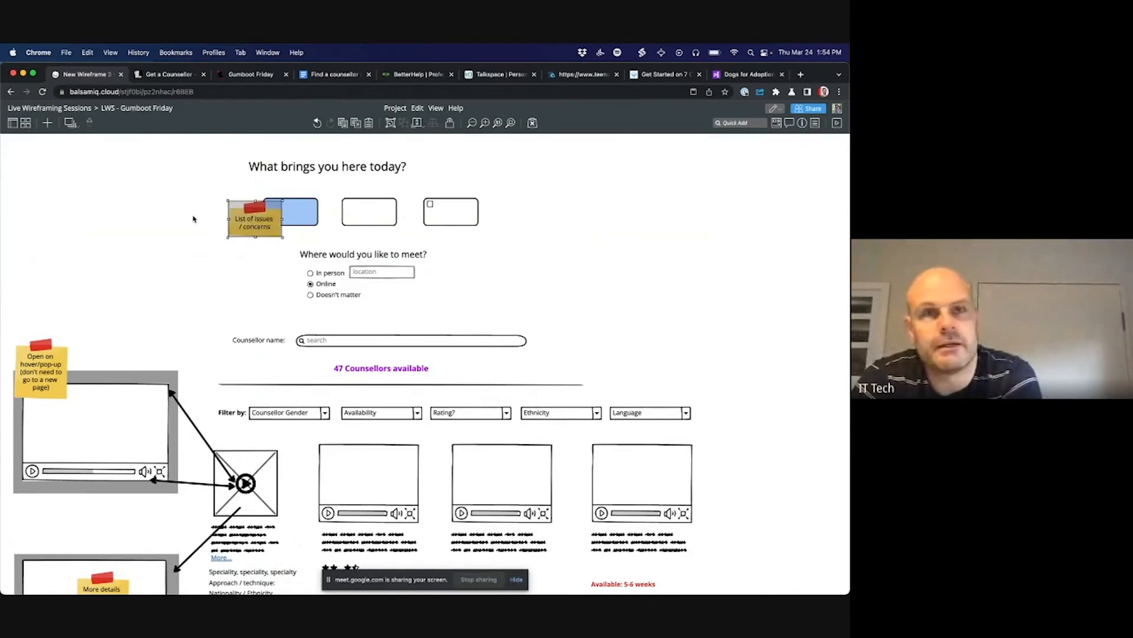
# Step: Paste another copy of the sticky note, change its text to "Can check multiple", and place it over the third option box
pyautogui.hotkey('ctrl', 'v')
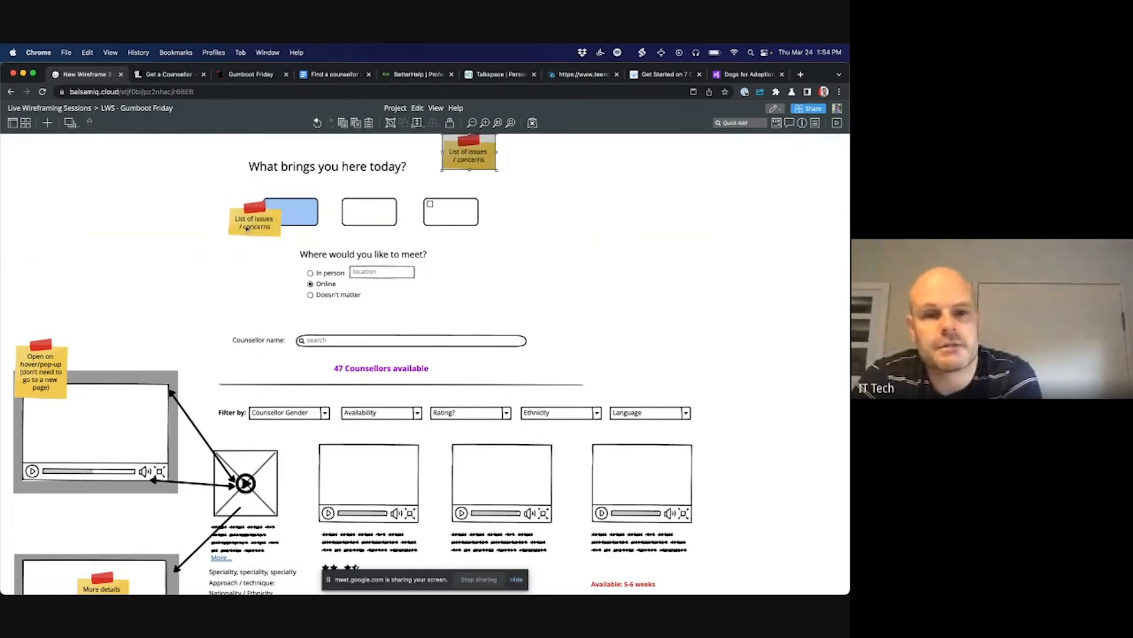
pyautogui.doubleClick(483, 155)
pyautogui.write('Con che')
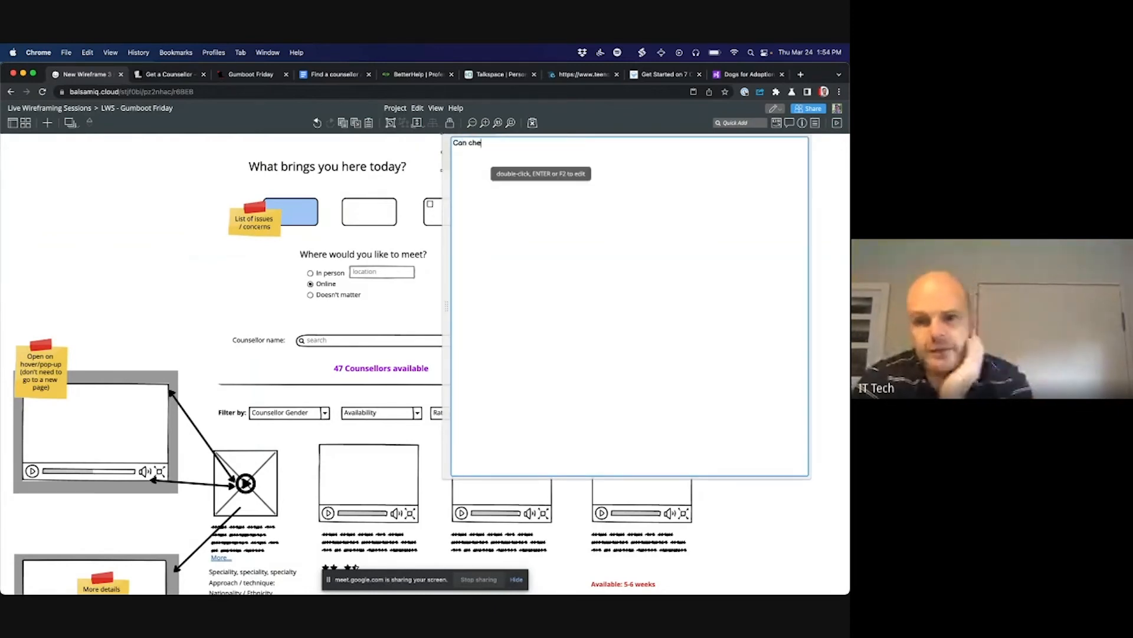
pyautogui.write('ck multiple')
pyautogui.press('Return')
pyautogui.click(497, 168)
pyautogui.moveTo(497, 168); pyautogui.dragTo(493, 211)
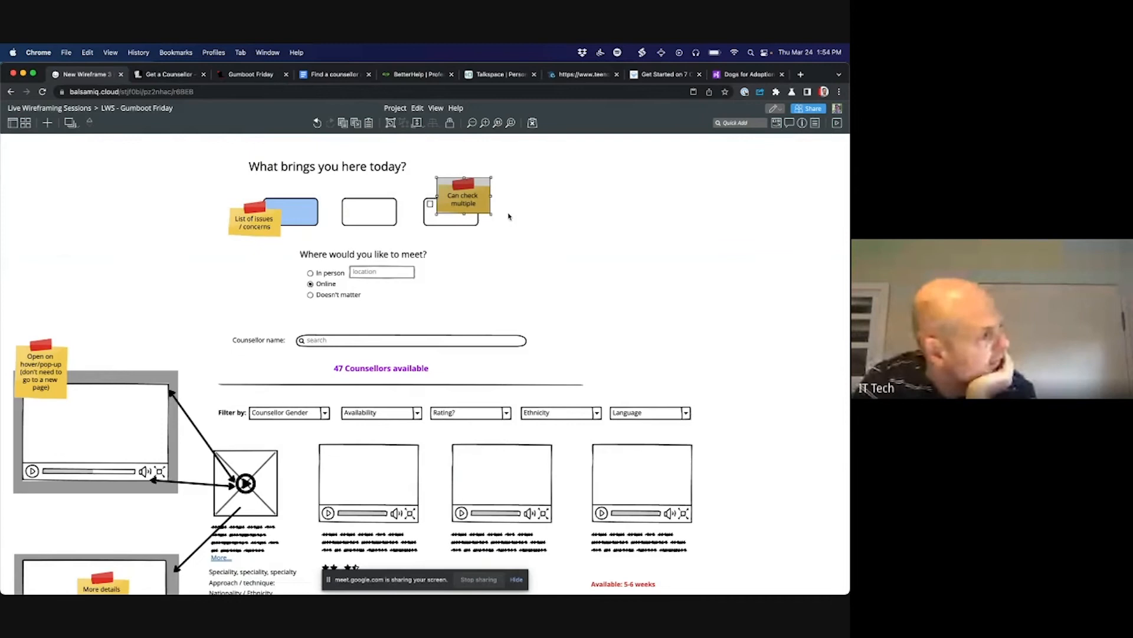
# Step: Add a paragraph text block in the empty area to the right of the option boxes
pyautogui.scroll(-3, 509, 217)
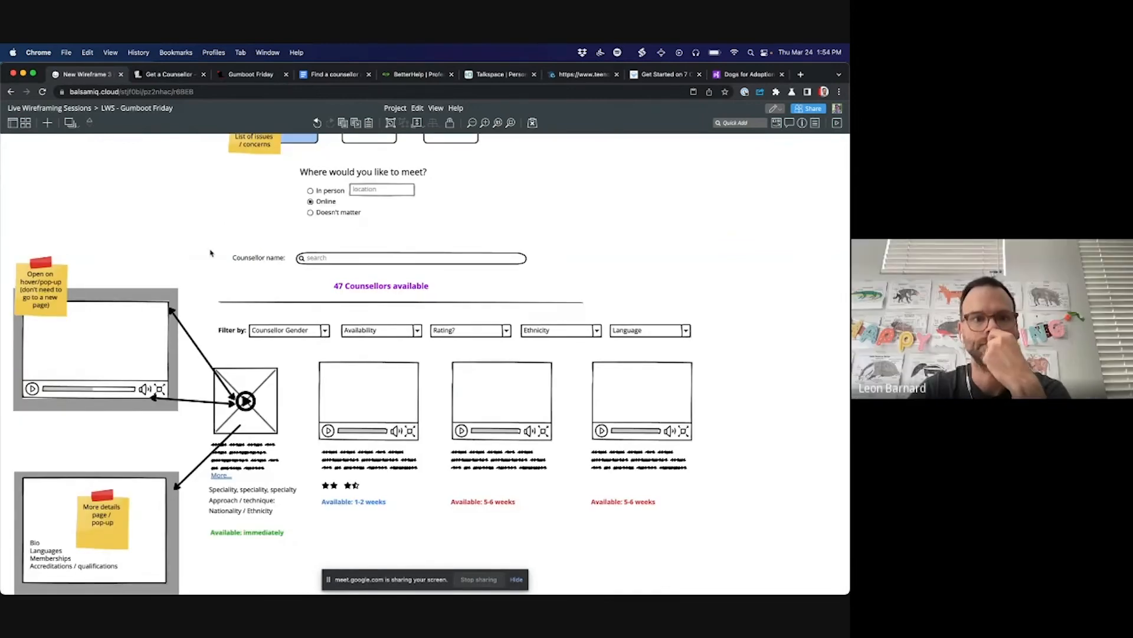
pyautogui.scroll(3, 213, 239)
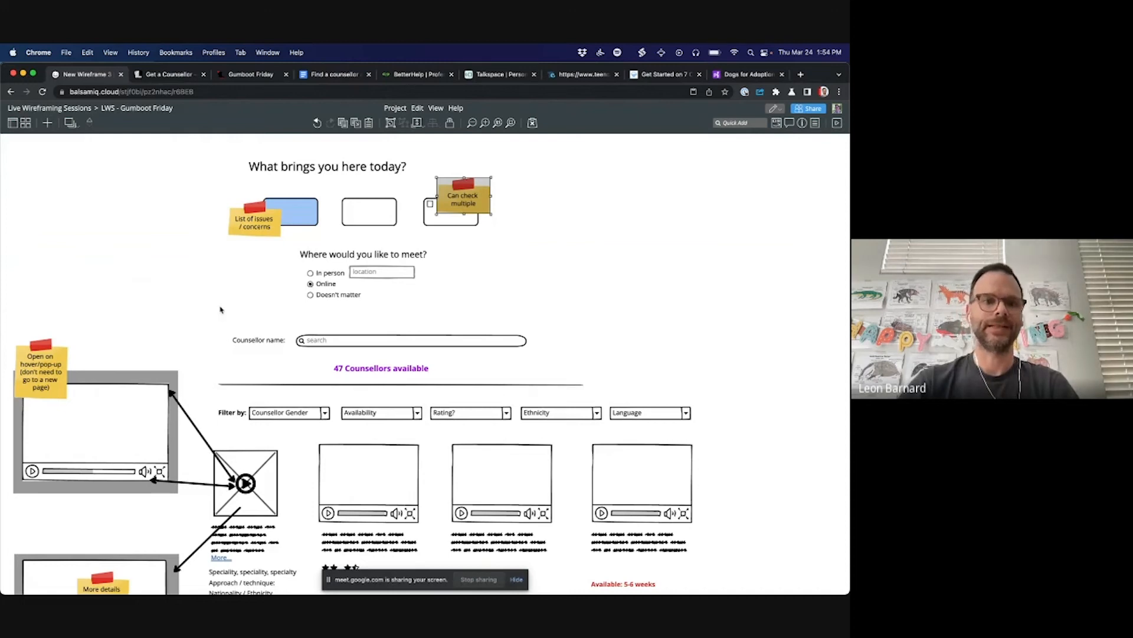
pyautogui.moveTo(517, 167); pyautogui.dragTo(660, 291)
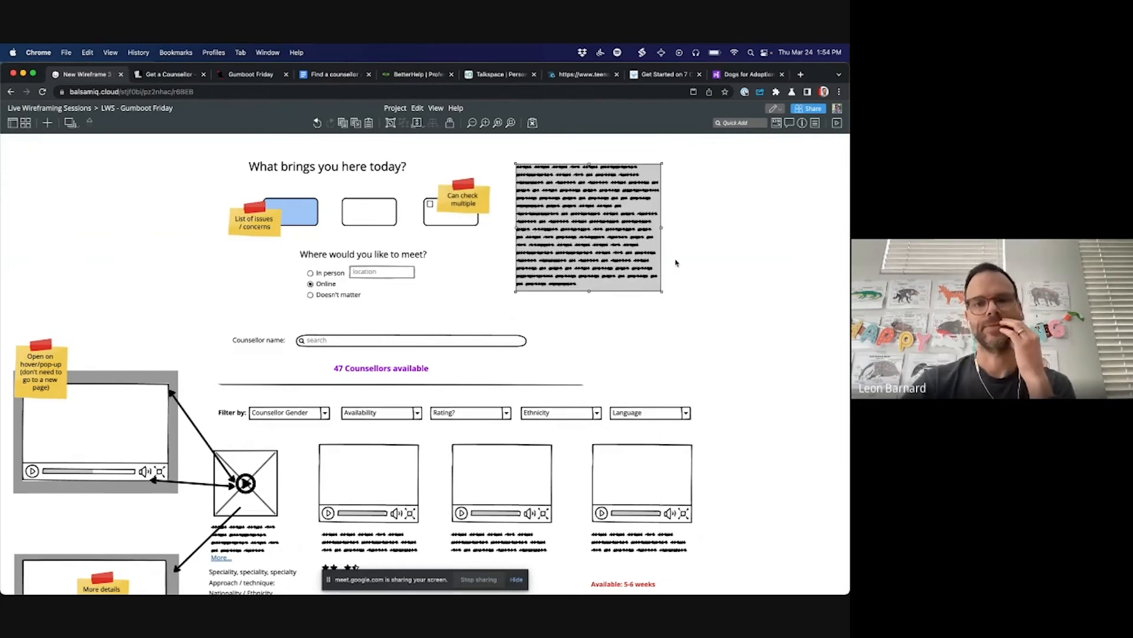
# Step: Replace the block's text with "Description of what site is about, what it can do, how does it work, do I have to pay for it?"
pyautogui.doubleClick(632, 261)
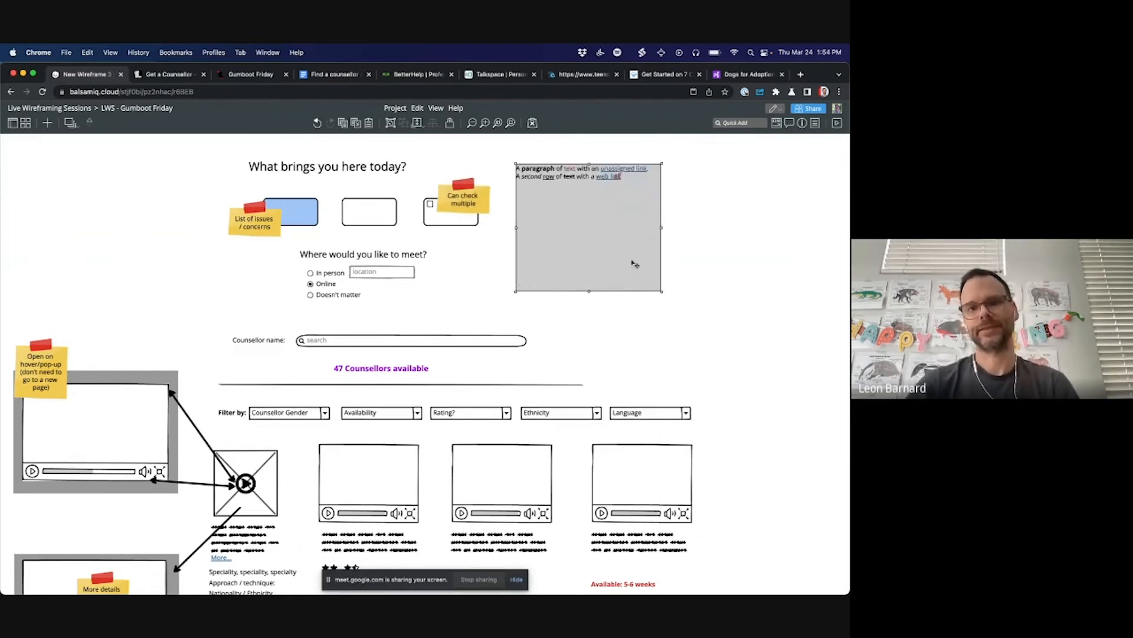
pyautogui.write('Desc')
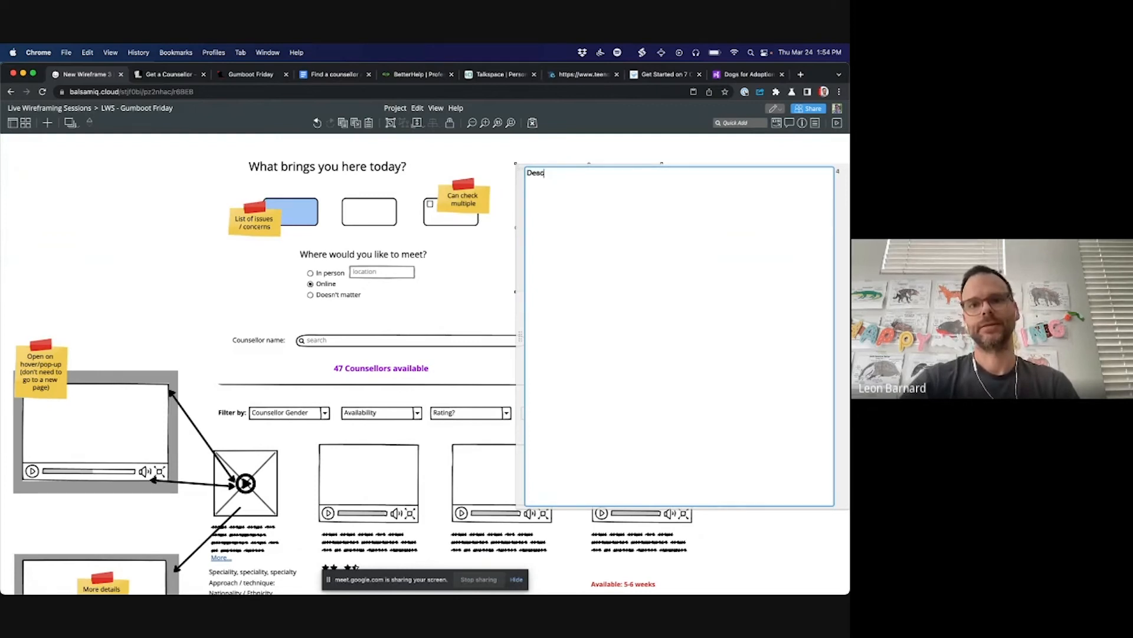
pyautogui.write('ripttion')
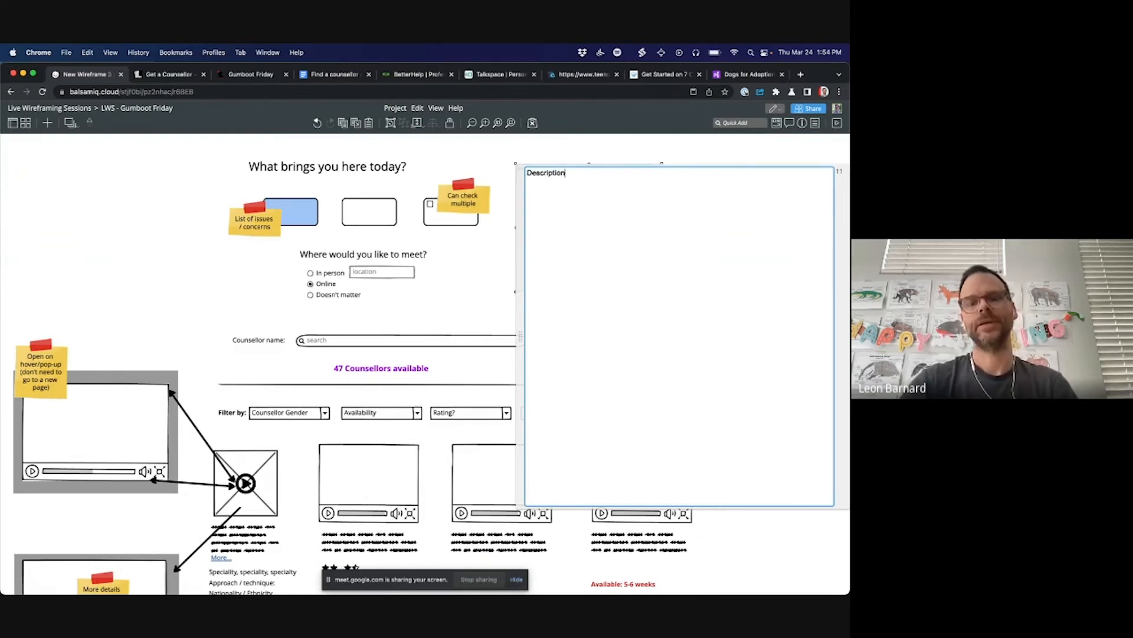
pyautogui.write(' of what ')
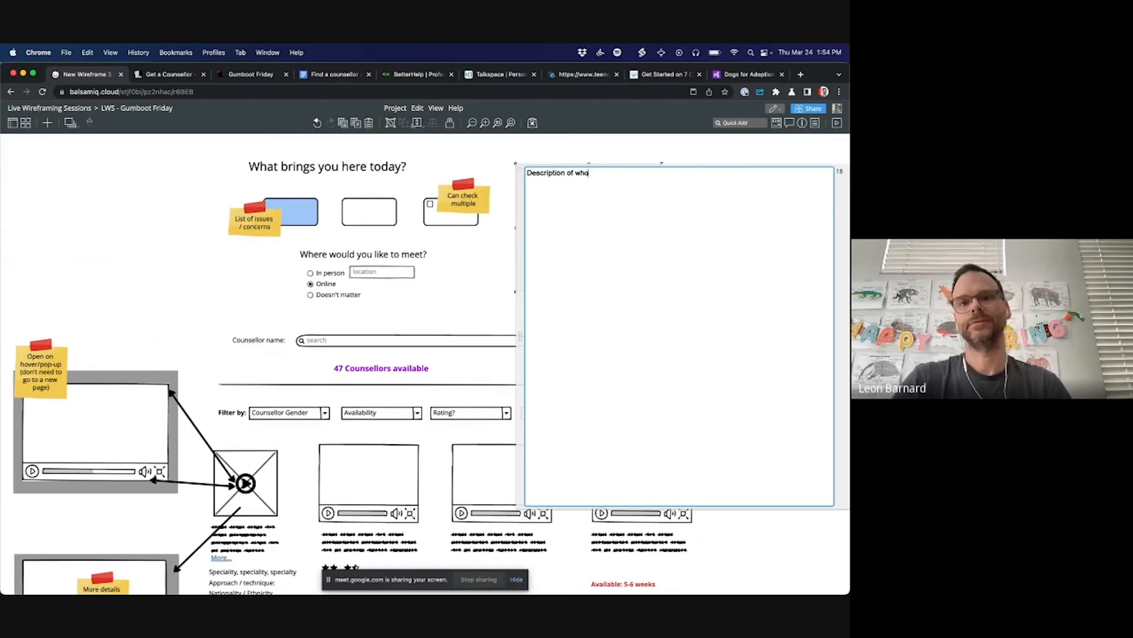
pyautogui.write('site is about and')
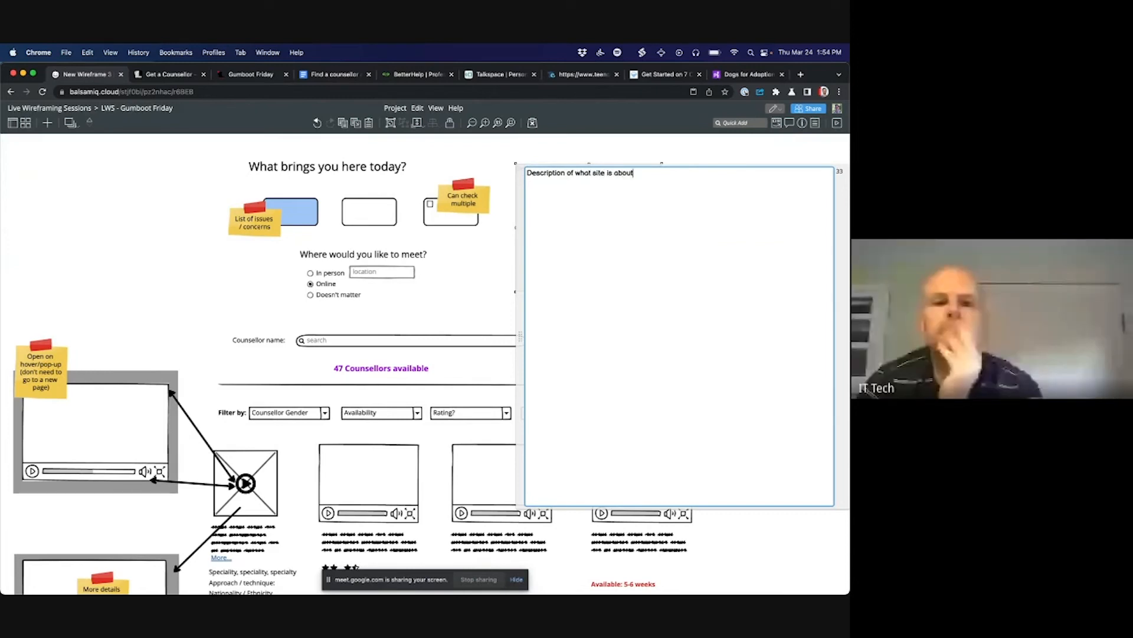
pyautogui.press('BackSpace')
pyautogui.press('BackSpace')
pyautogui.press('BackSpace')
pyautogui.press('BackSpace')
pyautogui.write(', wh')
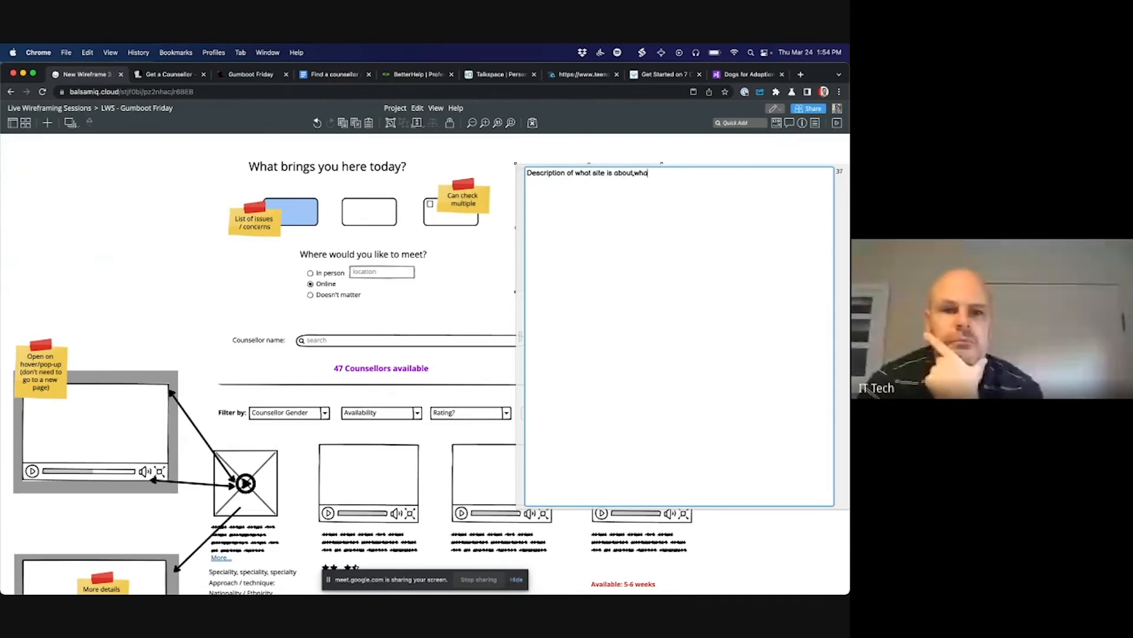
pyautogui.write('at it can do,')
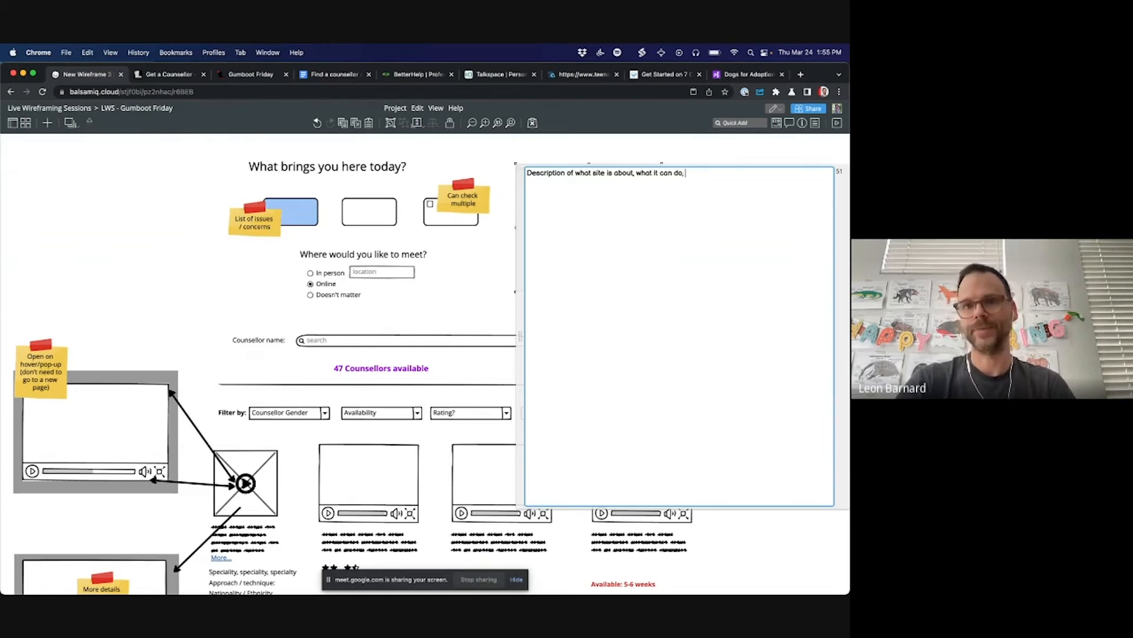
pyautogui.write('how does it work, do I have to pay')
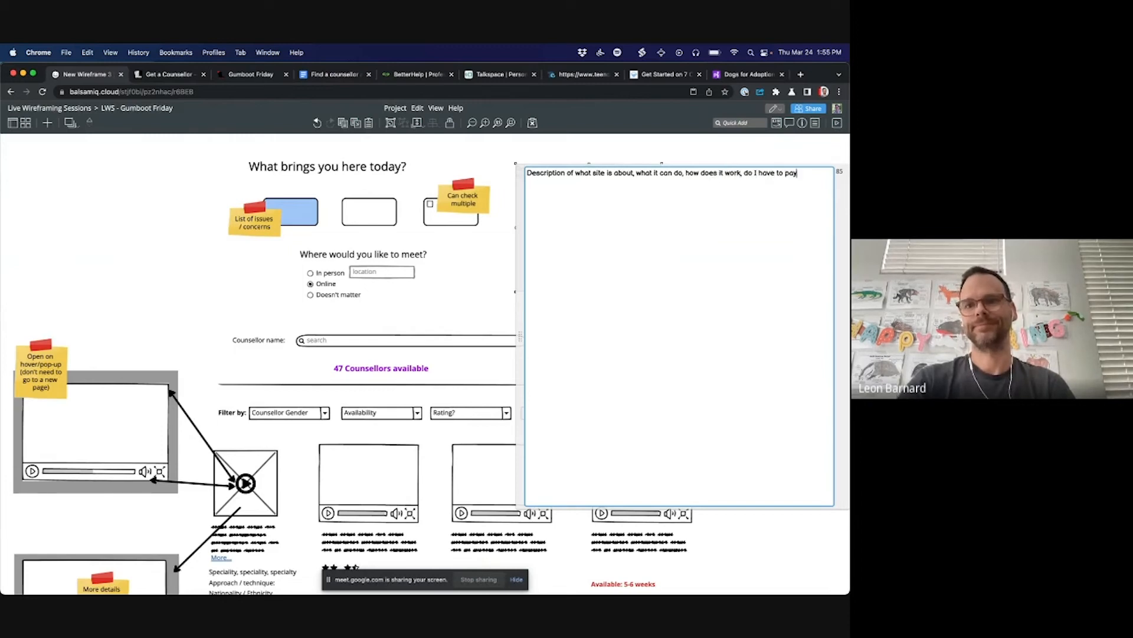
pyautogui.write(' for it?')
pyautogui.press('Escape')
# Step: Append "[link to more information]" to the end of the site description text
pyautogui.press('Return')
pyautogui.press('Right')
pyautogui.write('[')
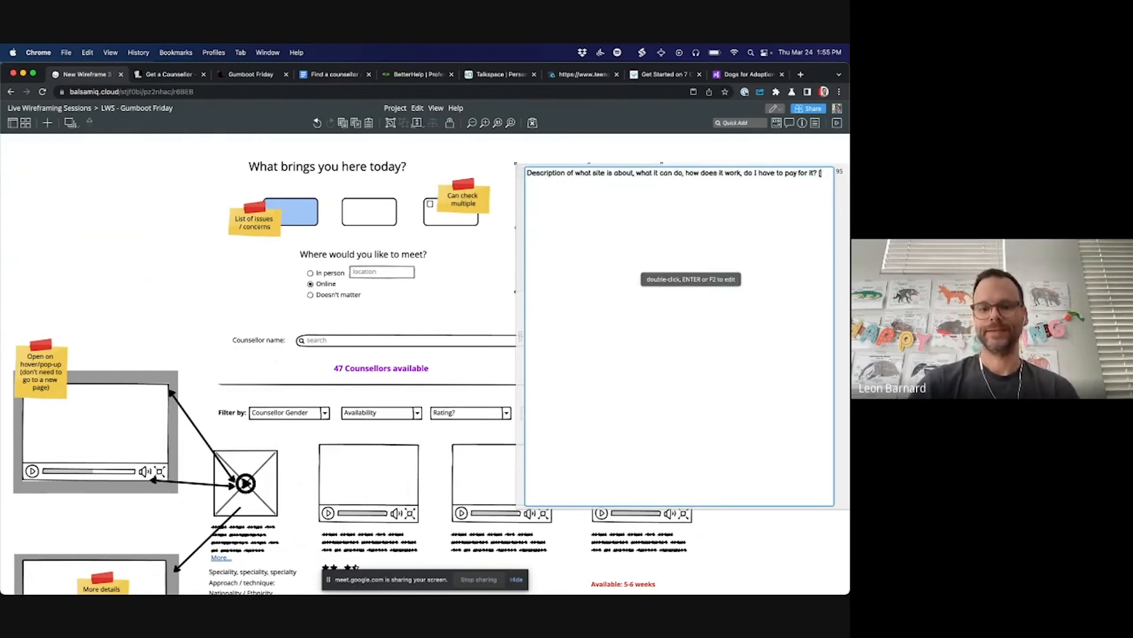
pyautogui.write('link to more information]')
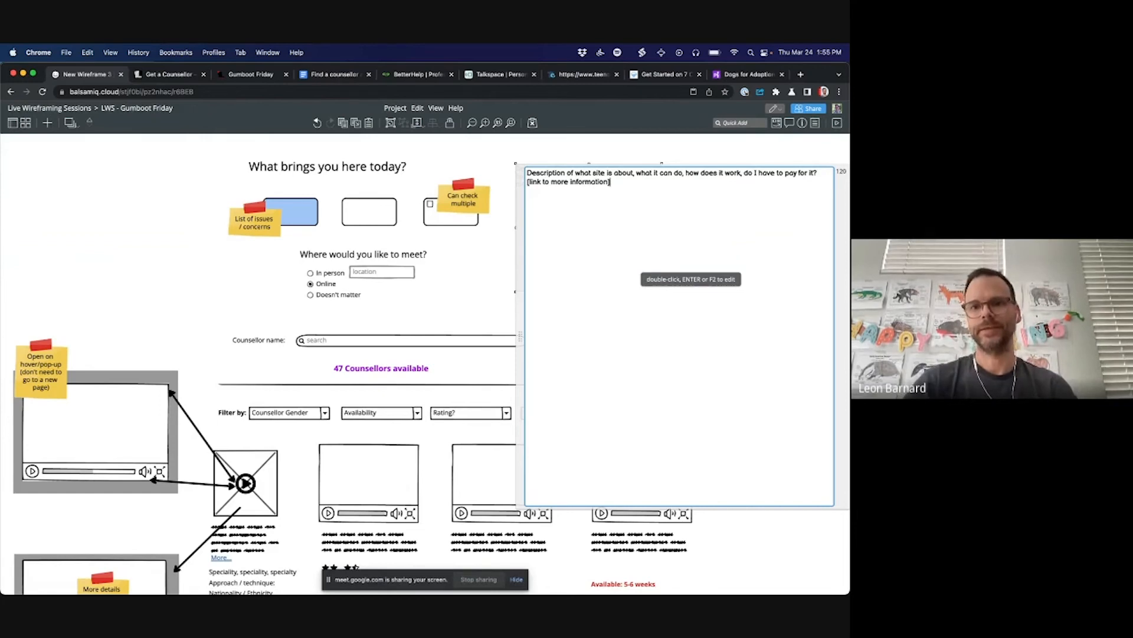
pyautogui.press('Escape')
# Step: Separate the "link to more information" link from the description with a blank line, and move the text block slightly down
pyautogui.doubleClick(618, 234)
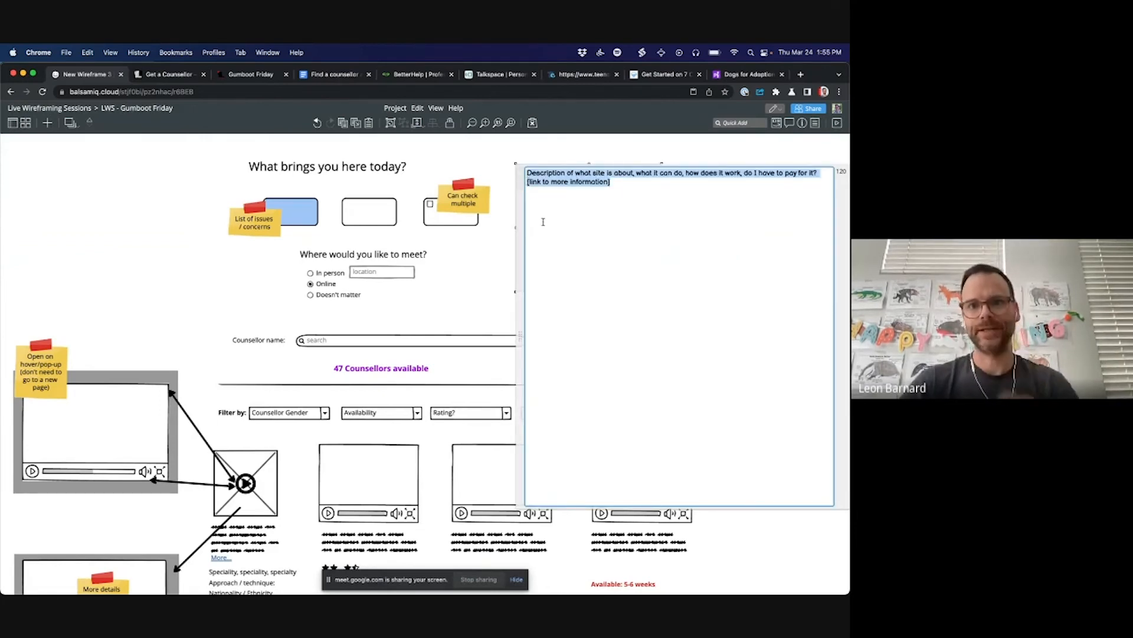
pyautogui.press('Right')
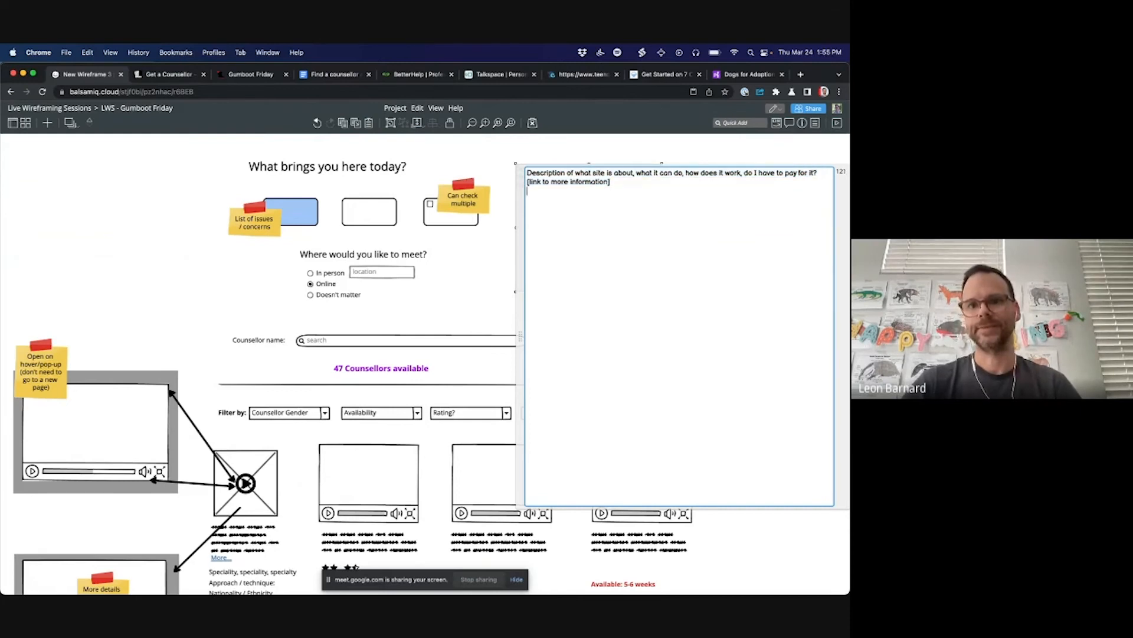
pyautogui.press('Return')
pyautogui.press('Escape')
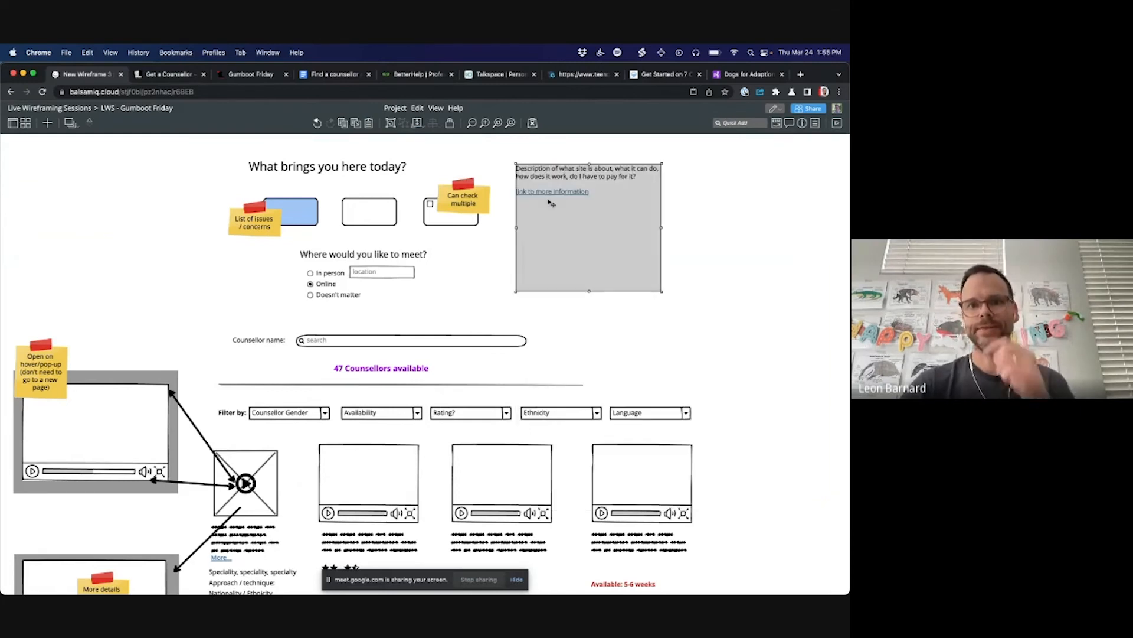
pyautogui.moveTo(580, 164); pyautogui.dragTo(579, 182)
pyautogui.click(577, 173)
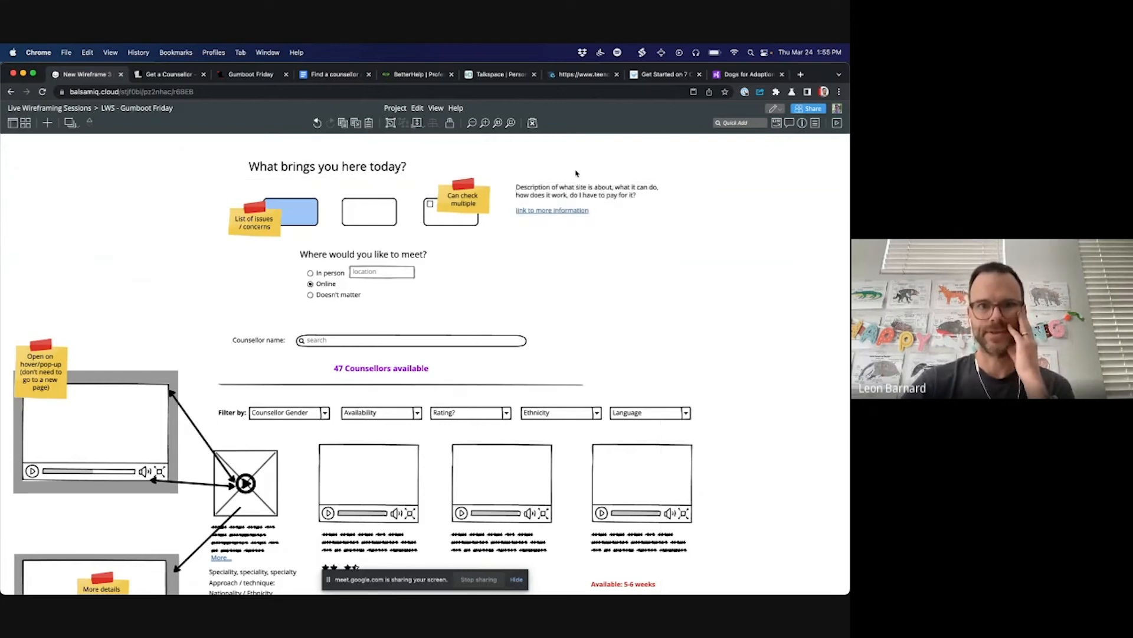
# Step: Add a curved arrow running from the end of the "link to more information" line down toward the meeting-preference section
pyautogui.click(586, 204)
pyautogui.click(703, 272)
pyautogui.write('arrow')
pyautogui.press('Return')
pyautogui.moveTo(97, 207); pyautogui.dragTo(555, 307)
# Step: Give the new curved arrow a single arrowhead at its lower end only
pyautogui.click(802, 123)
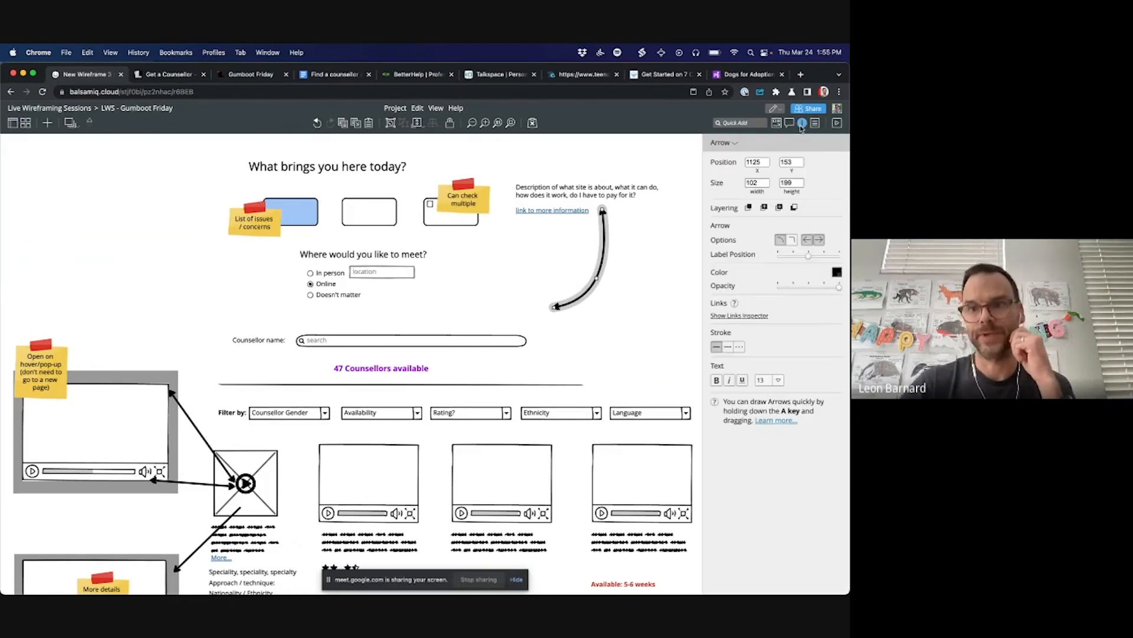
pyautogui.click(819, 240)
pyautogui.click(806, 240)
pyautogui.click(820, 240)
pyautogui.click(670, 236)
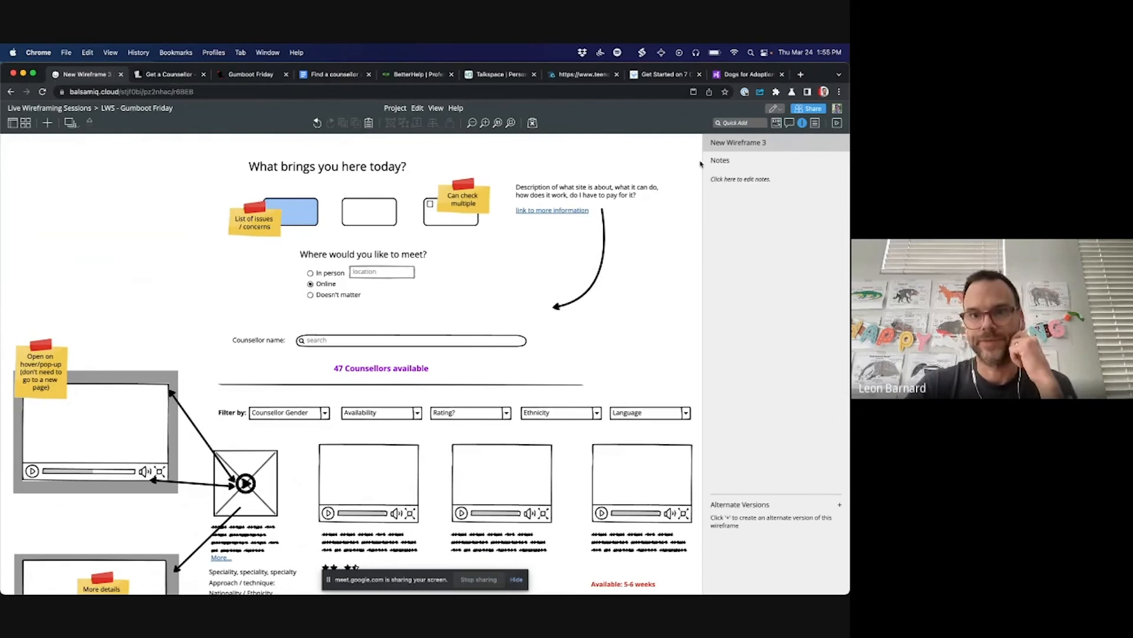
# Step: Move the arrow's tip up and closer to the meeting-preference options, and label the arrow "?"
pyautogui.click(563, 303)
pyautogui.moveTo(555, 305); pyautogui.dragTo(533, 286)
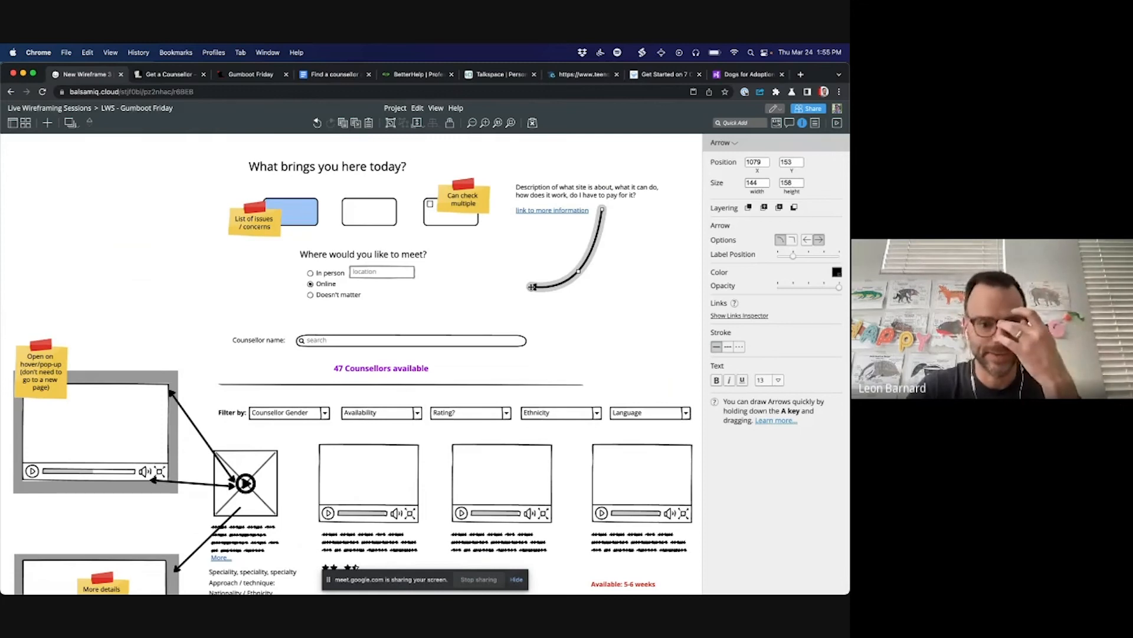
pyautogui.click(669, 259)
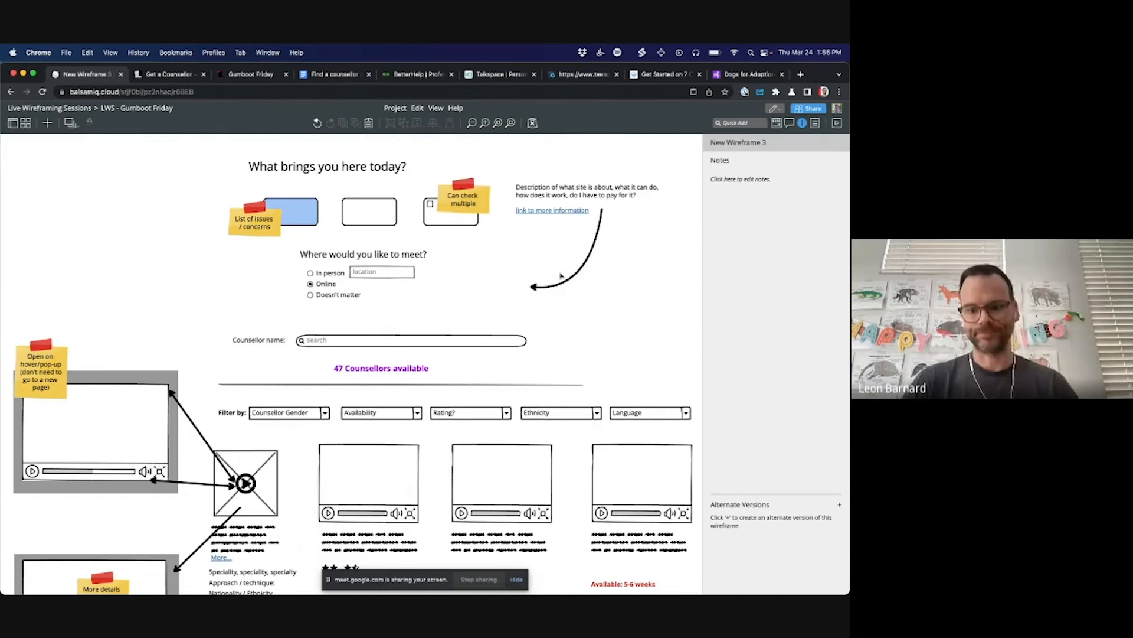
pyautogui.doubleClick(579, 273)
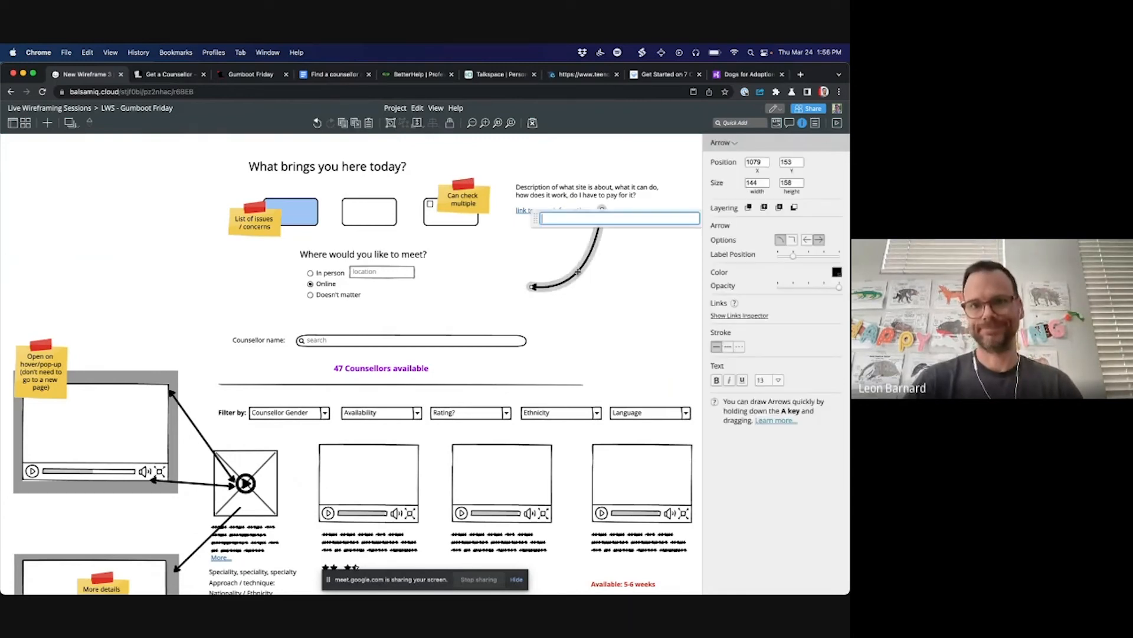
pyautogui.write('?')
pyautogui.press('Return')
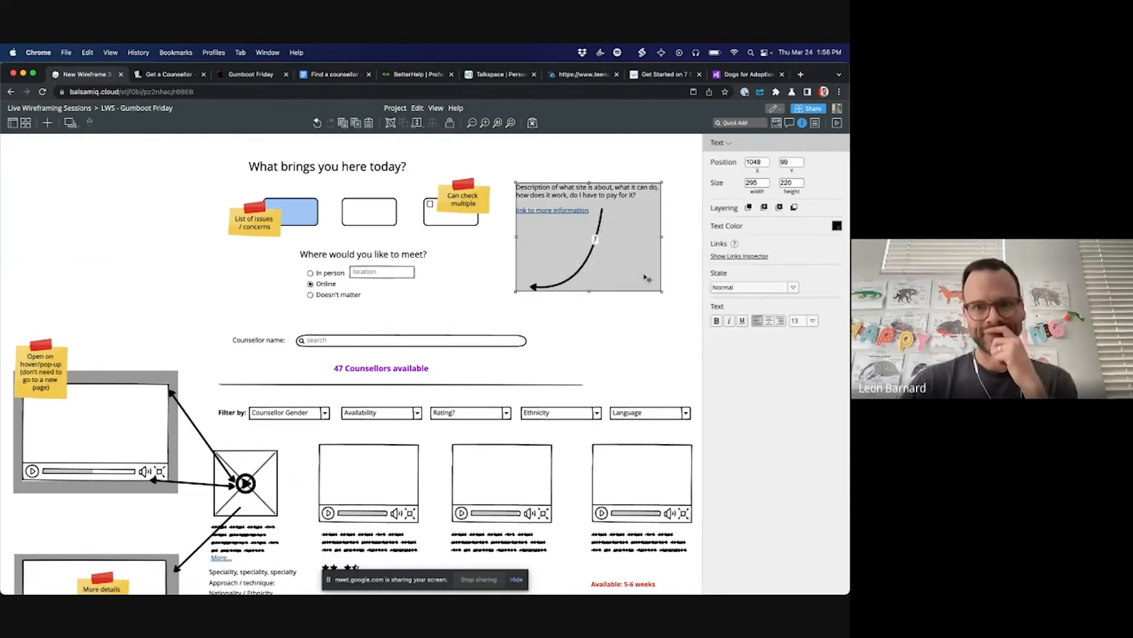
pyautogui.click(641, 314)
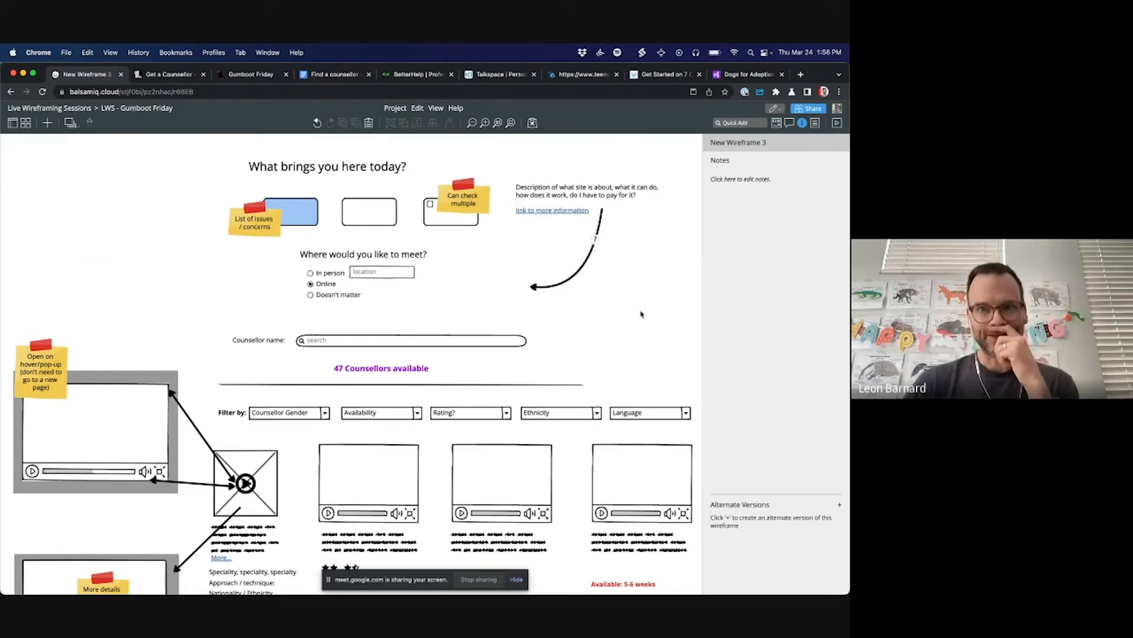
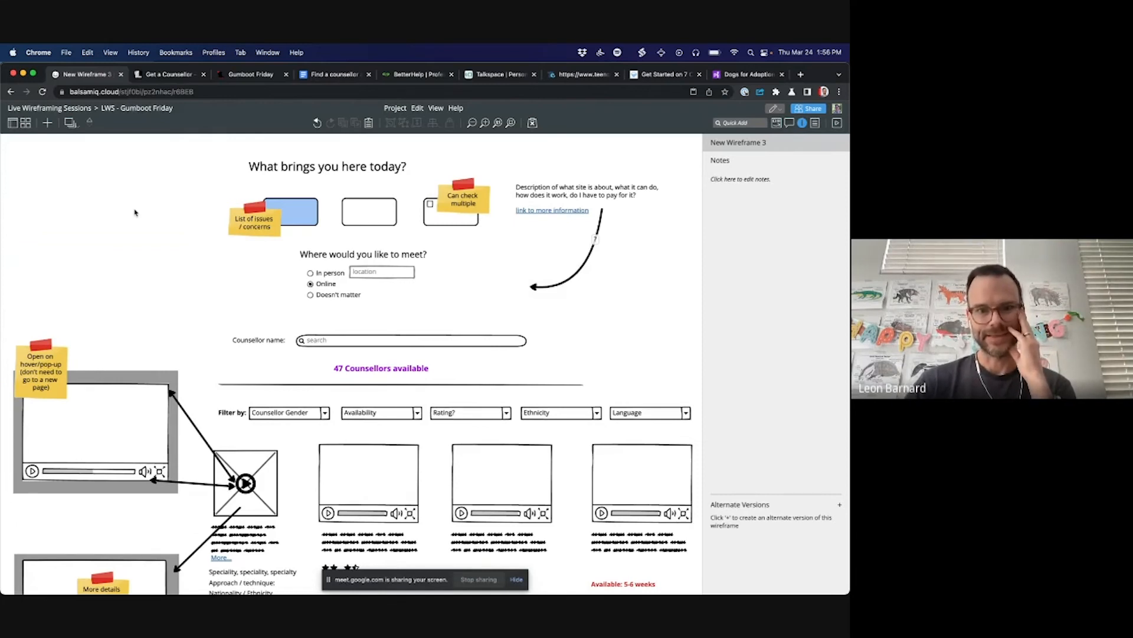
# Step: Move the "Where would you like to meet?" heading with its radio options and location field left, beneath the first option box
pyautogui.scroll(-1, 135, 213)
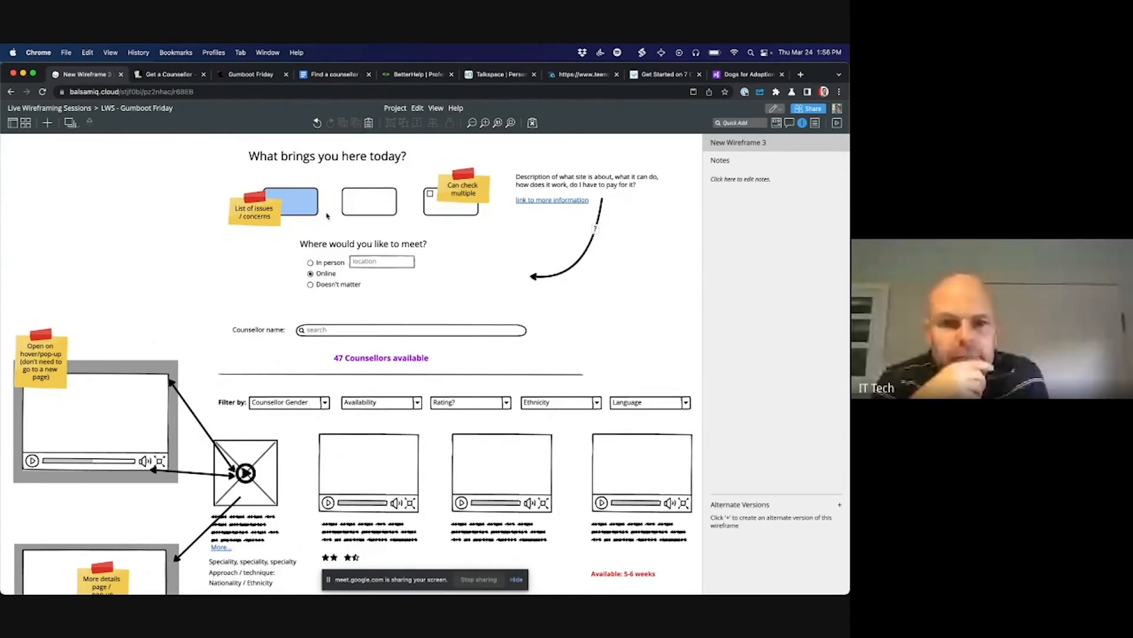
pyautogui.moveTo(283, 231); pyautogui.dragTo(483, 315)
pyautogui.moveTo(396, 250); pyautogui.dragTo(333, 249)
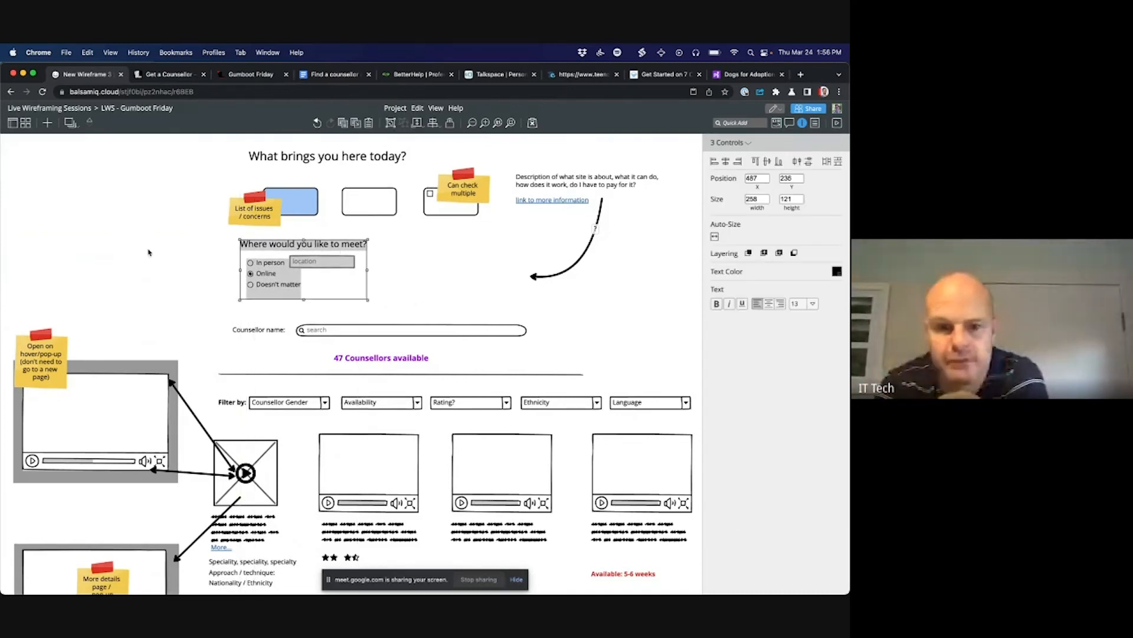
pyautogui.click(151, 252)
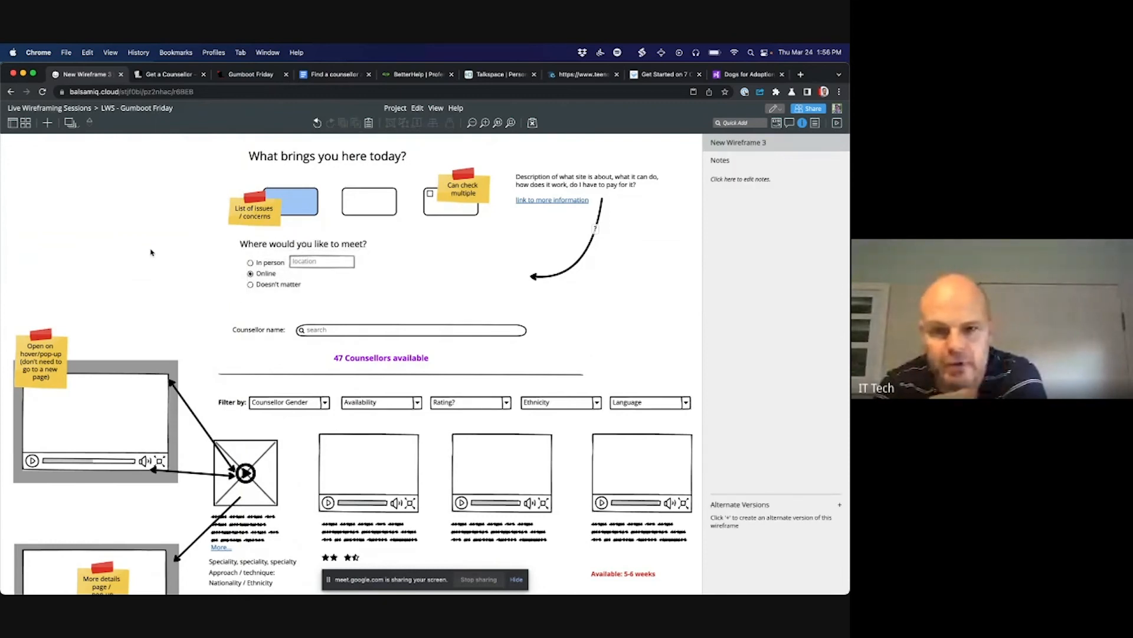
# Step: Add an image placeholder to the upper-right corner of the more-details pop-up, shifting the sticky note left to make room
pyautogui.scroll(-5, 150, 252)
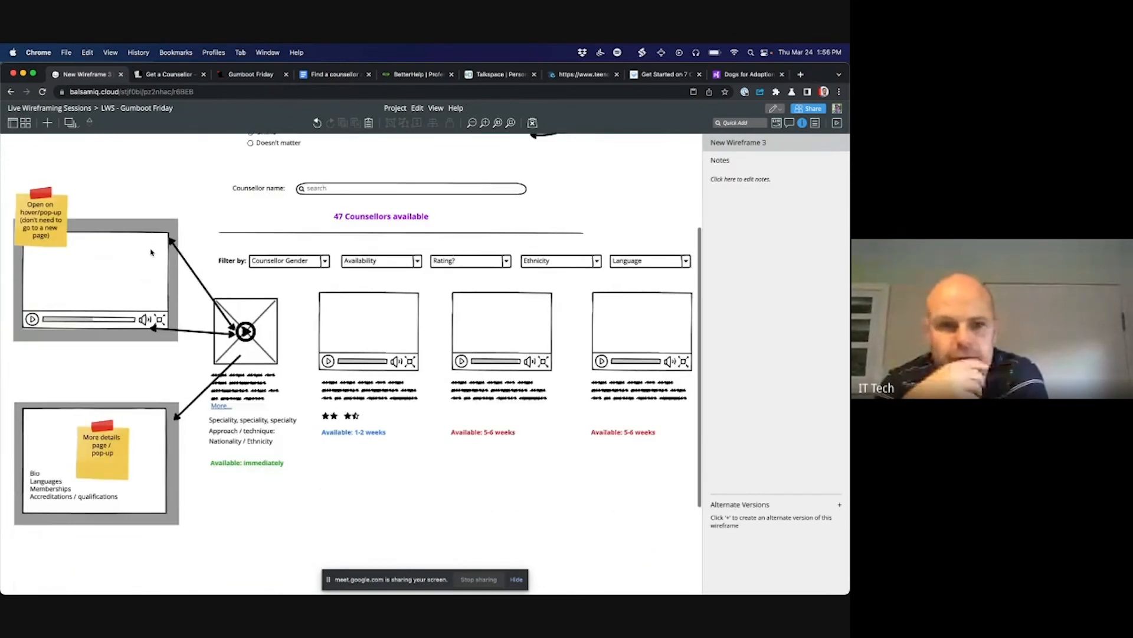
pyautogui.scroll(-1, 151, 252)
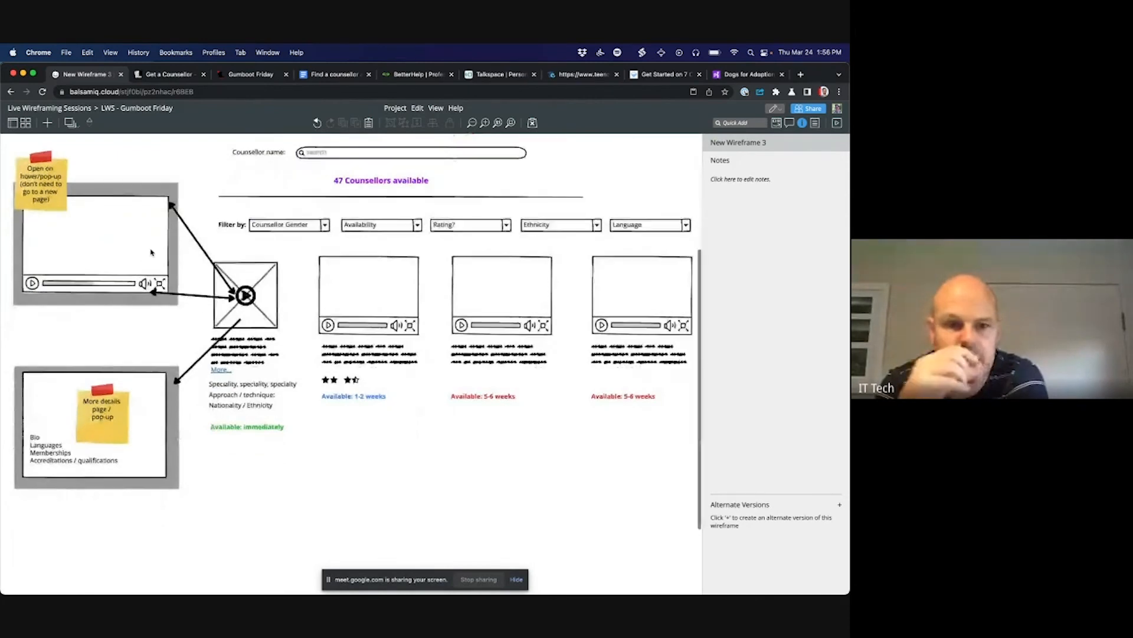
pyautogui.scroll(-1, 150, 253)
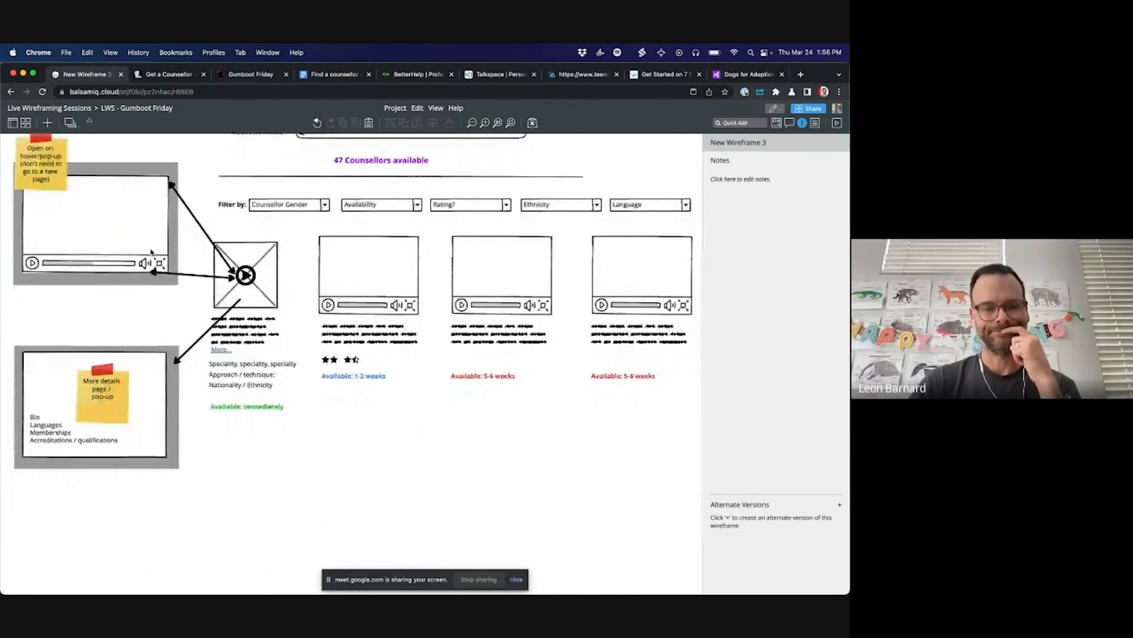
pyautogui.scroll(-3, 151, 252)
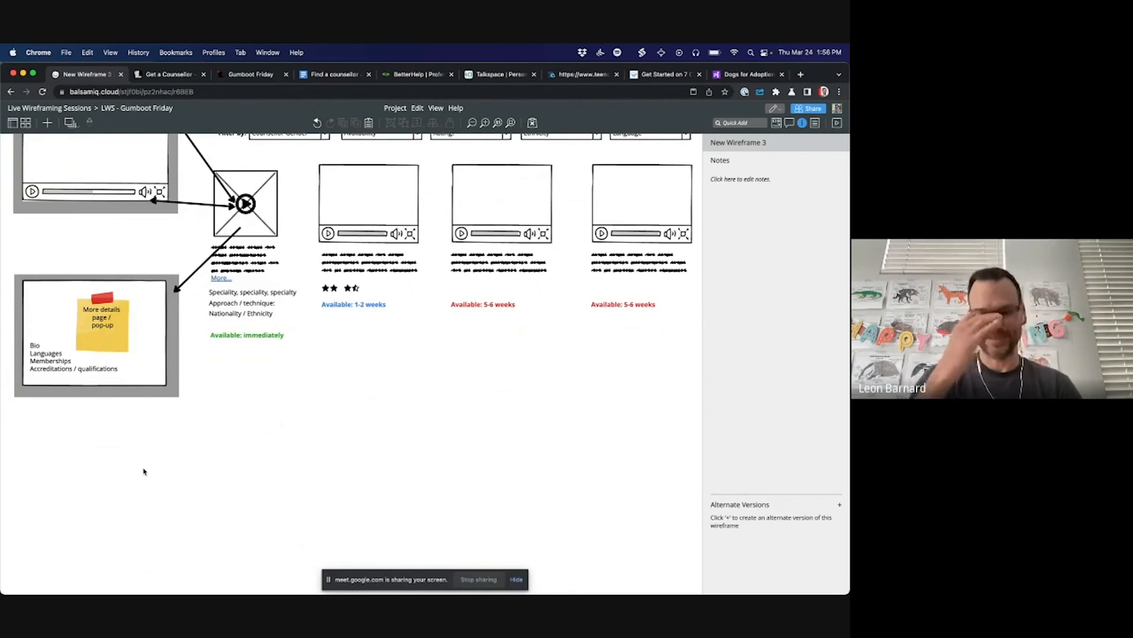
pyautogui.press('/')
pyautogui.write('image')
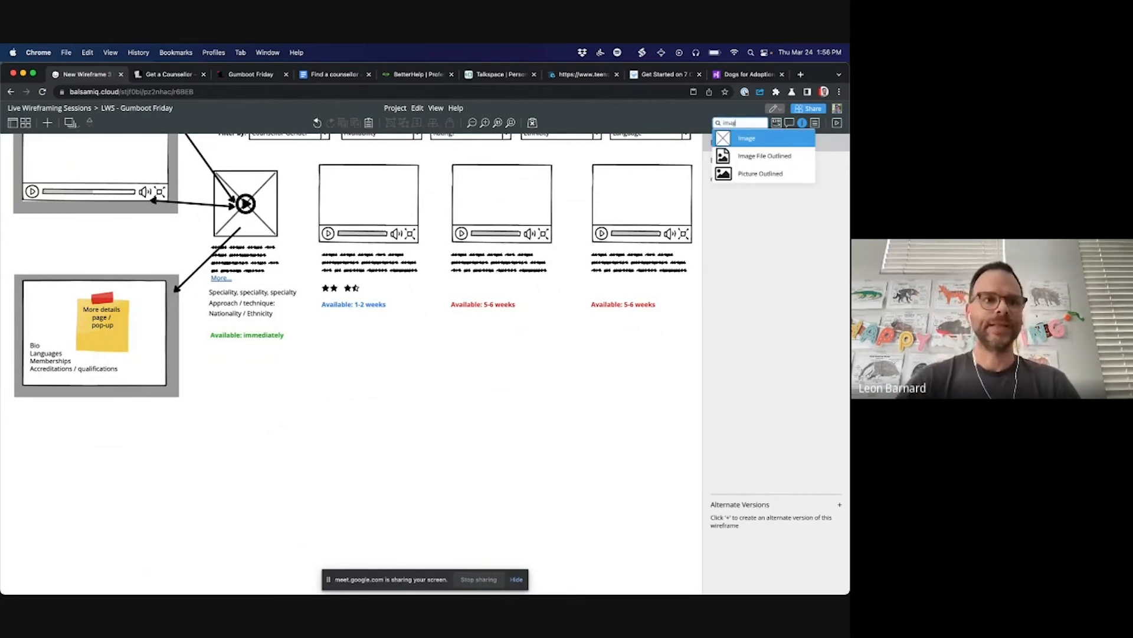
pyautogui.press('Return')
pyautogui.moveTo(100, 319); pyautogui.dragTo(64, 322)
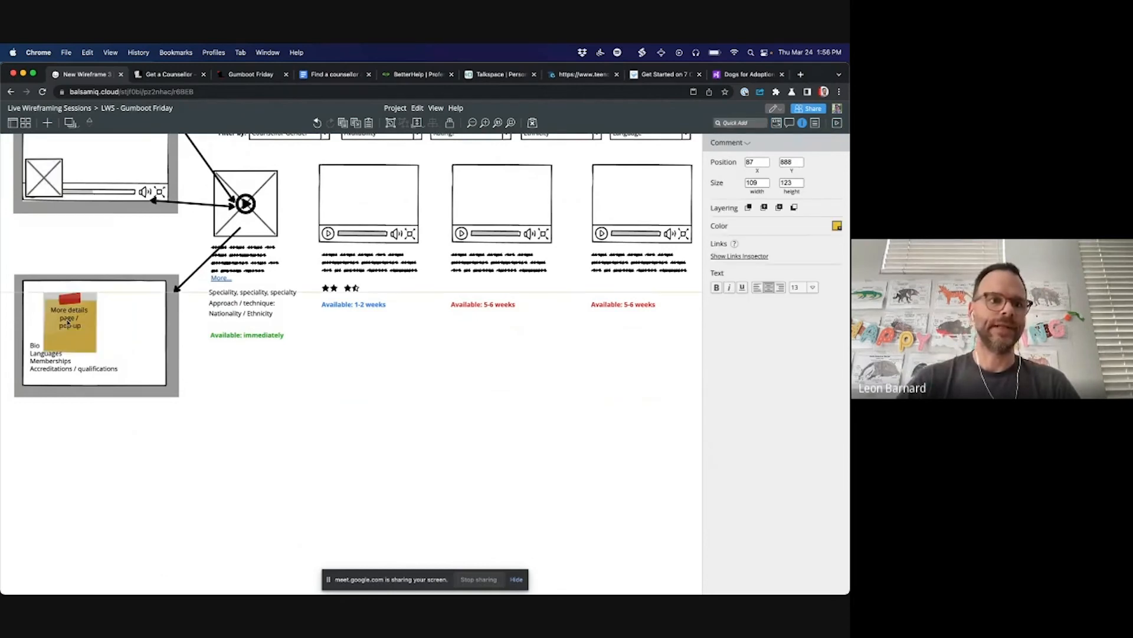
pyautogui.moveTo(45, 177); pyautogui.dragTo(142, 305)
# Step: Enlarge the more-details pop-up's grey modal screen to about 349 by 353, and stretch its inner white box to fit
pyautogui.click(170, 396)
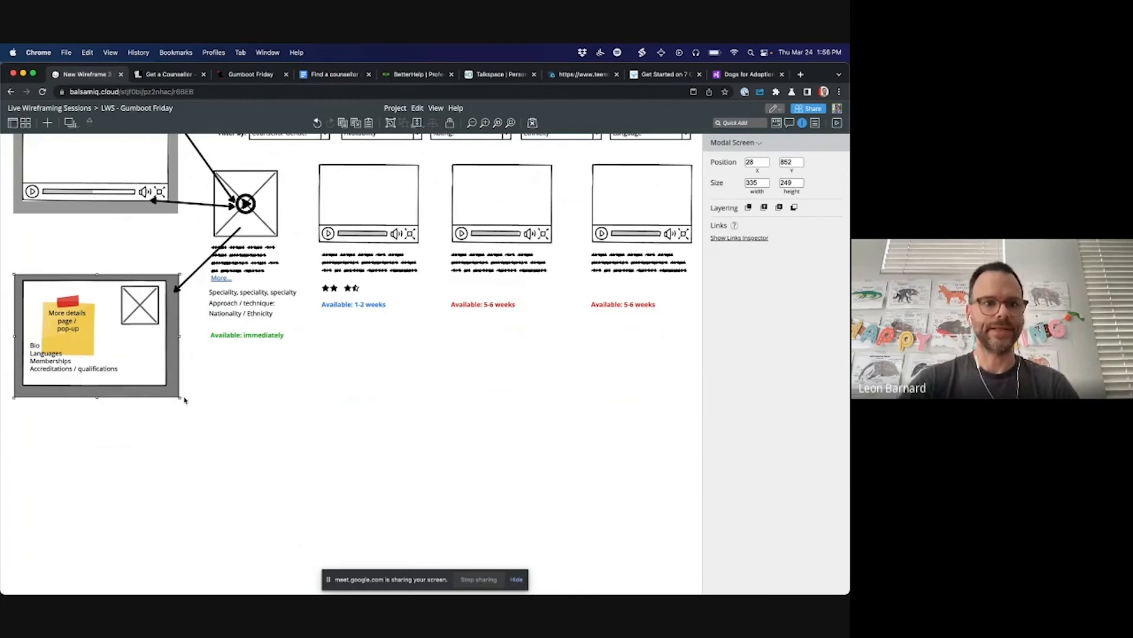
pyautogui.moveTo(179, 398); pyautogui.dragTo(186, 448)
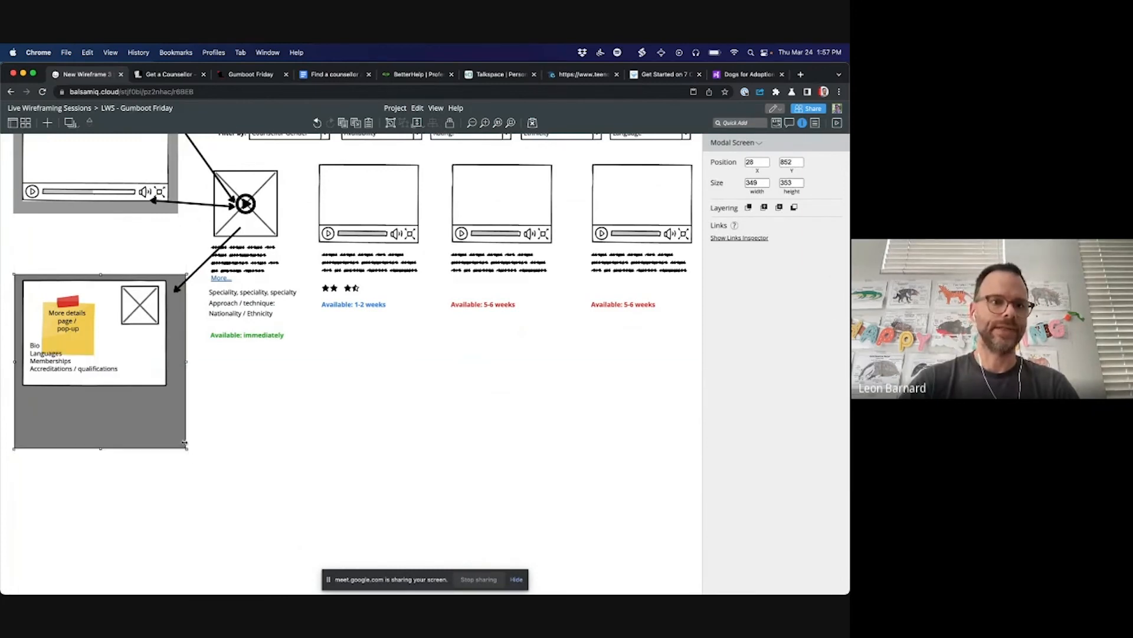
pyautogui.click(148, 368)
pyautogui.moveTo(167, 390); pyautogui.dragTo(180, 441)
# Step: Move the Bio, Languages, Memberships and Accreditations text lower in the pop-up, and nudge the sticky note into place
pyautogui.moveTo(74, 365); pyautogui.dragTo(78, 412)
pyautogui.moveTo(80, 323); pyautogui.dragTo(78, 324)
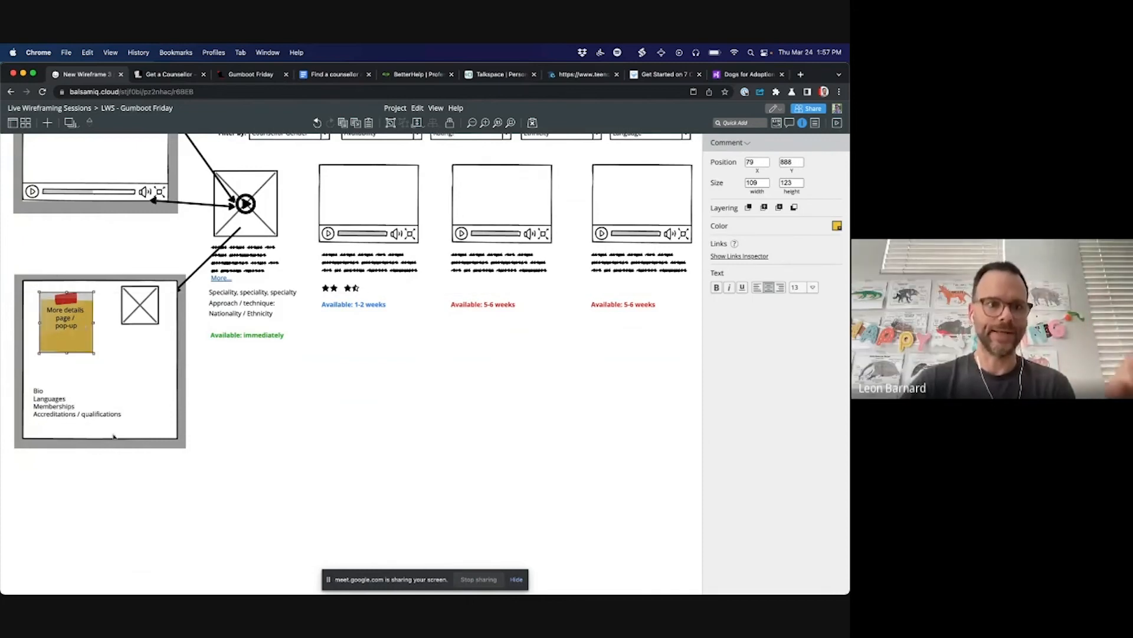
pyautogui.click(274, 415)
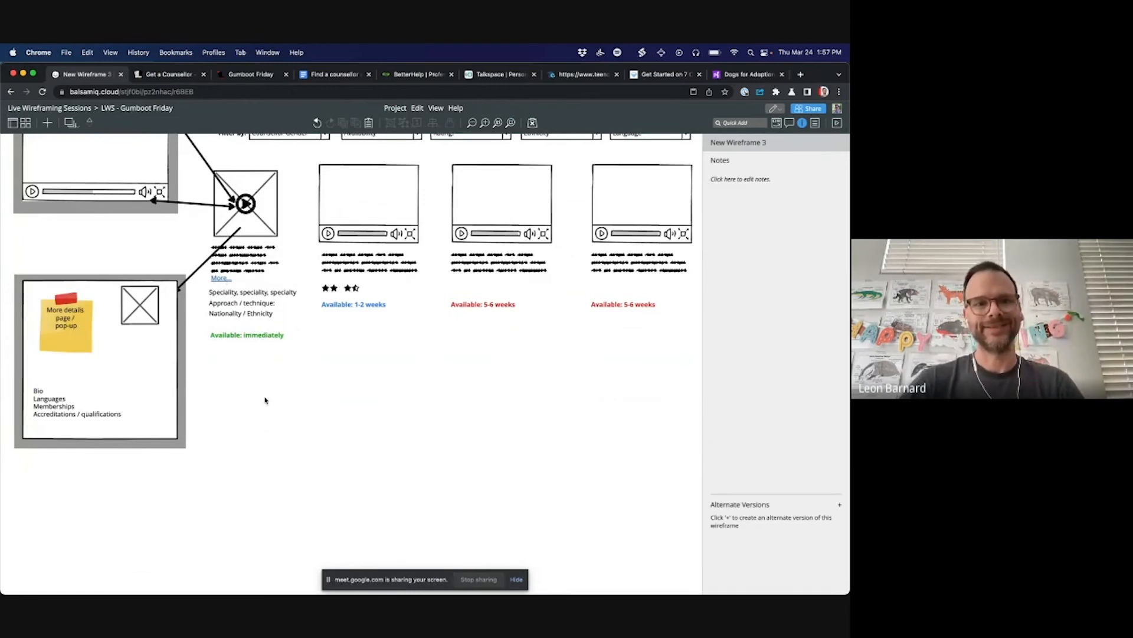
# Step: Add a 100 by 70 rectangle in the empty area well below the first counsellor card
pyautogui.press('/')
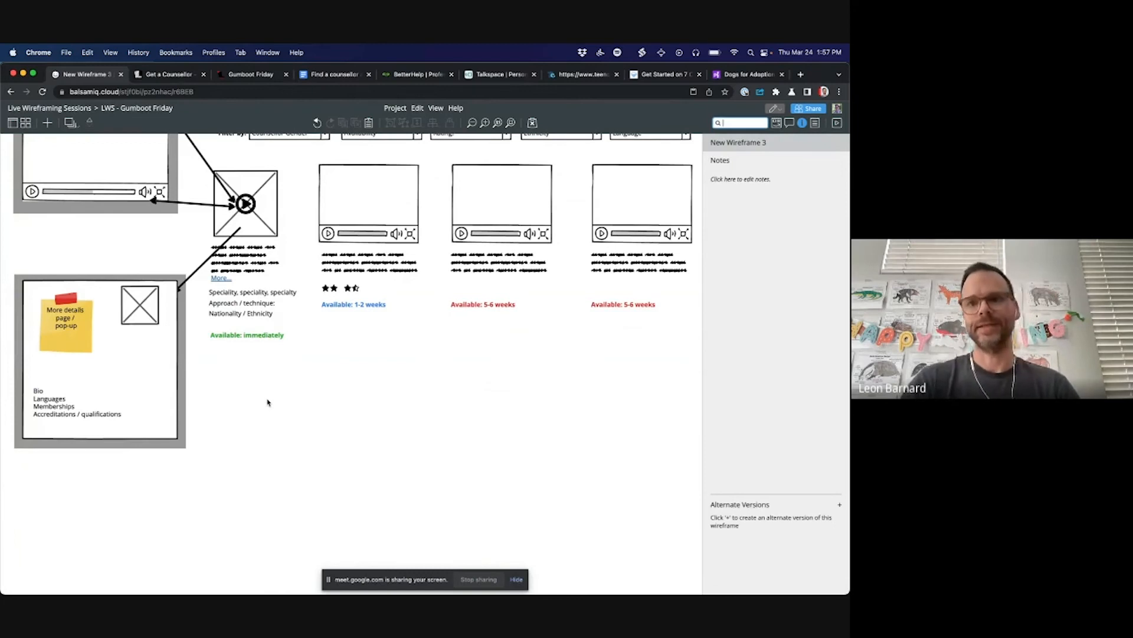
pyautogui.write('re')
pyautogui.press('Return')
pyautogui.moveTo(57, 177); pyautogui.dragTo(298, 410)
pyautogui.scroll(-2, 293, 397)
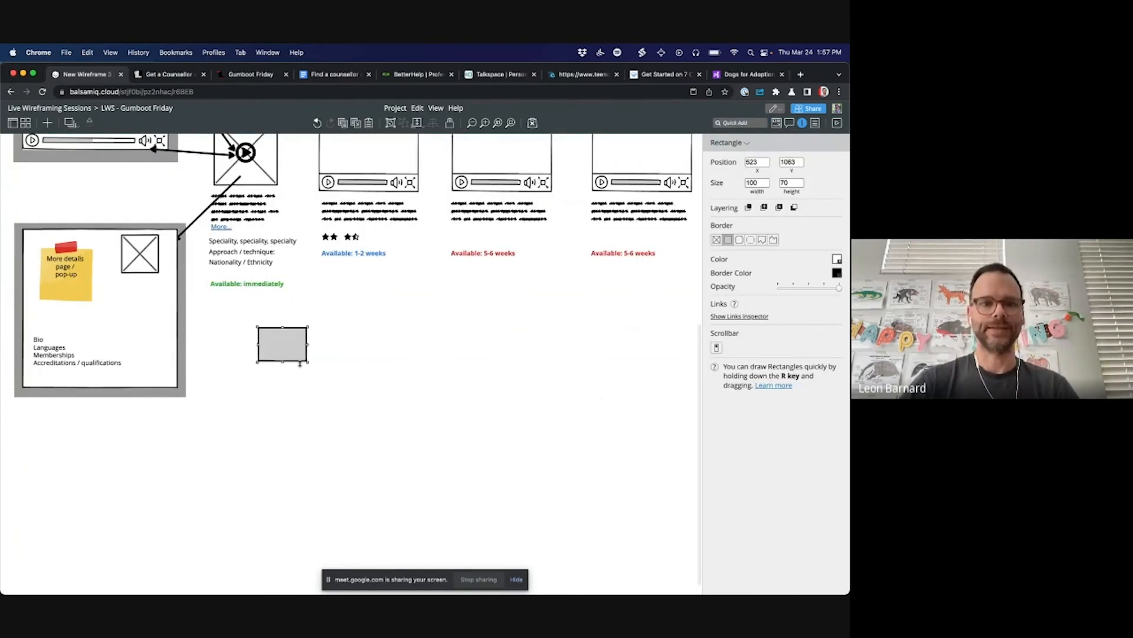
pyautogui.moveTo(306, 360); pyautogui.dragTo(291, 475)
# Step: Add a long horizontal rule between the counsellor cards and the new rectangle, spanning most of the page width
pyautogui.press('/')
pyautogui.write('hr')
pyautogui.press('Return')
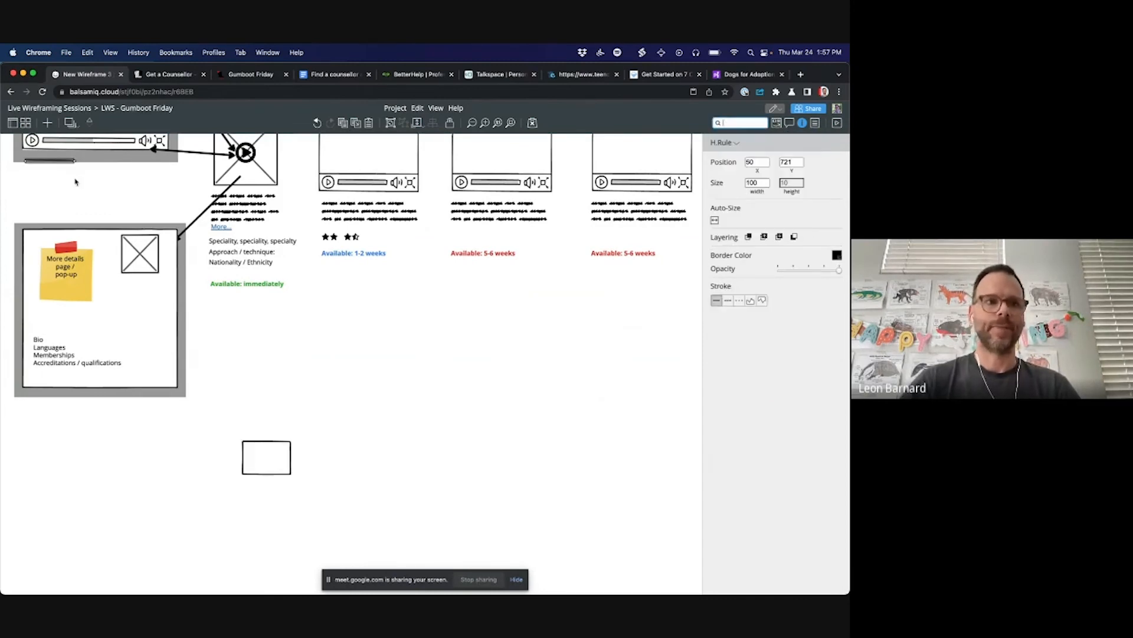
pyautogui.moveTo(70, 161); pyautogui.dragTo(580, 413)
pyautogui.scroll(-3, 308, 385)
# Step: Place a copy of the small rectangle to its right, and enlarge the original into a big box
pyautogui.click(288, 384)
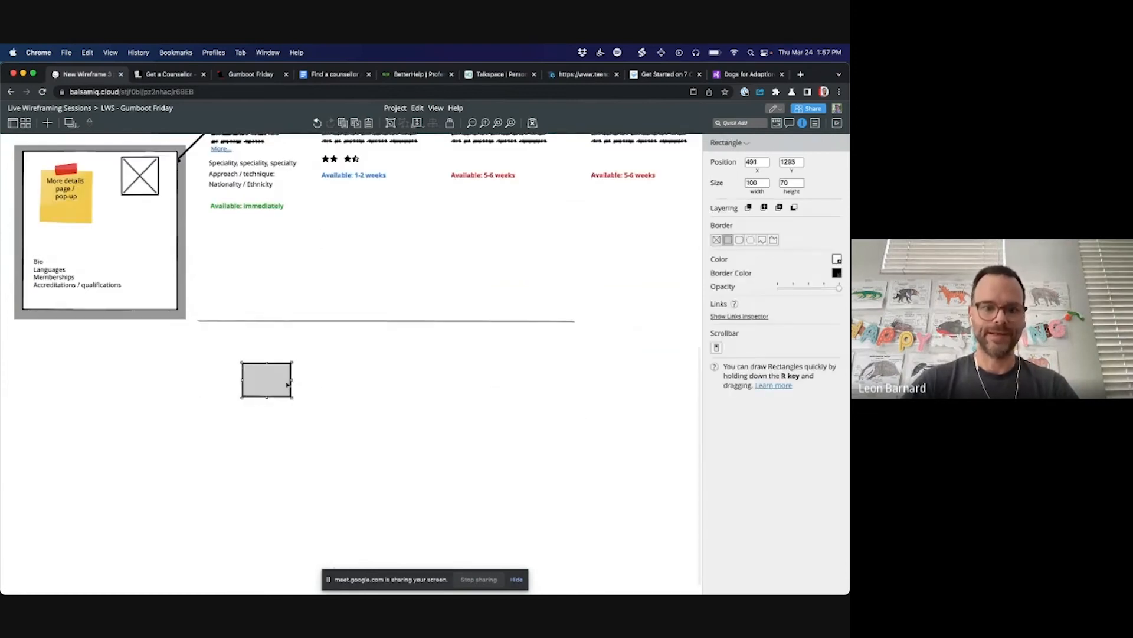
pyautogui.moveTo(278, 385); pyautogui.dragTo(381, 413)
pyautogui.click(260, 385)
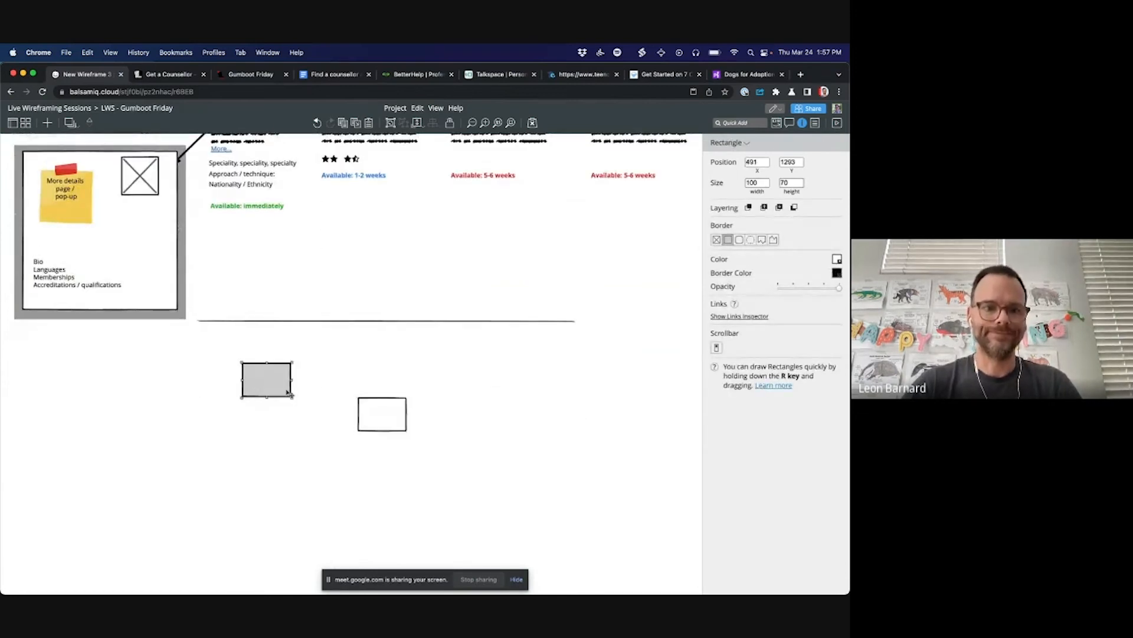
pyautogui.moveTo(292, 398); pyautogui.dragTo(378, 478)
# Step: Duplicate the small rectangle to form an evenly spaced row of three beside the big box, aligned with its top edge
pyautogui.moveTo(395, 413); pyautogui.dragTo(475, 383)
pyautogui.press('super+d')
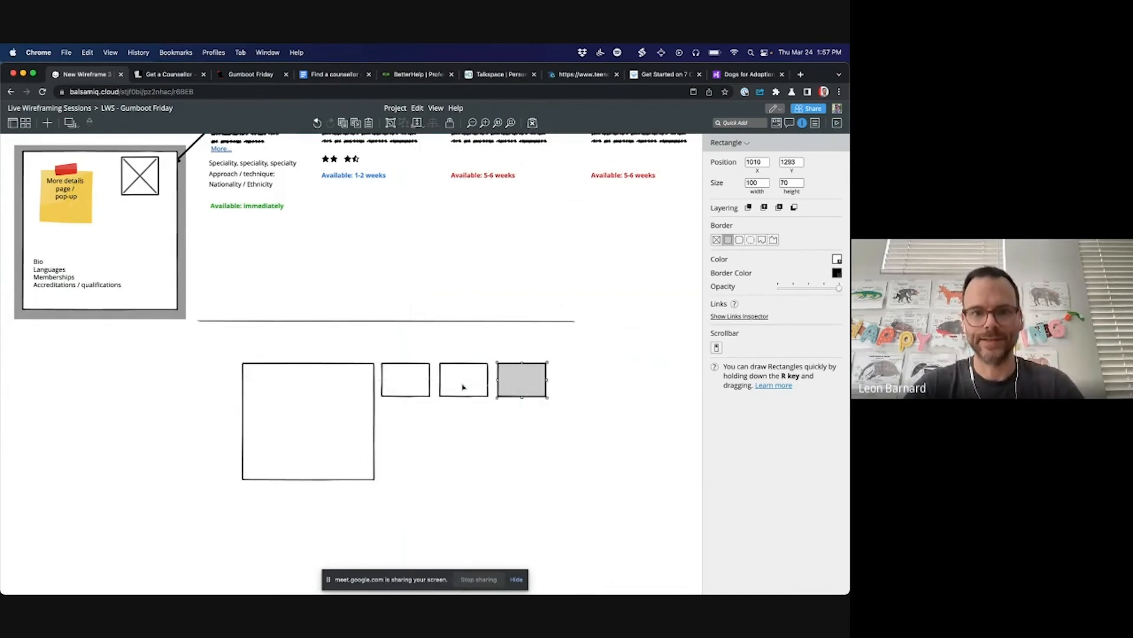
pyautogui.click(421, 428)
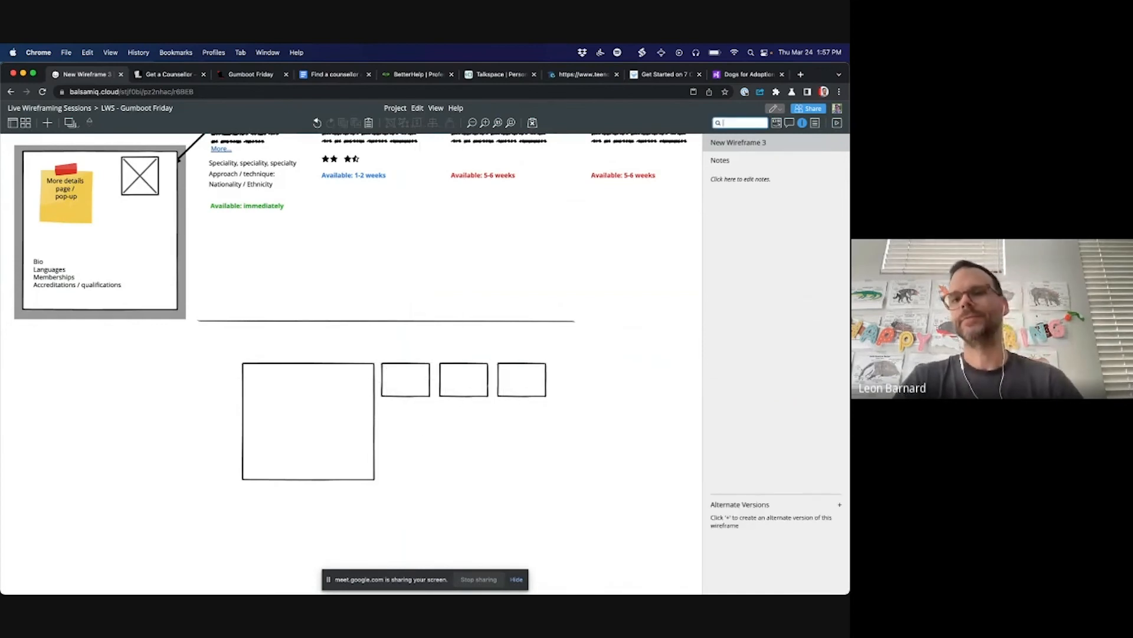
# Step: Add an Expand icon with a visible border inside the lower-right corner of the big box
pyautogui.write('resi')
pyautogui.press('Down')
pyautogui.press('Down')
pyautogui.press('Down')
pyautogui.press('Down')
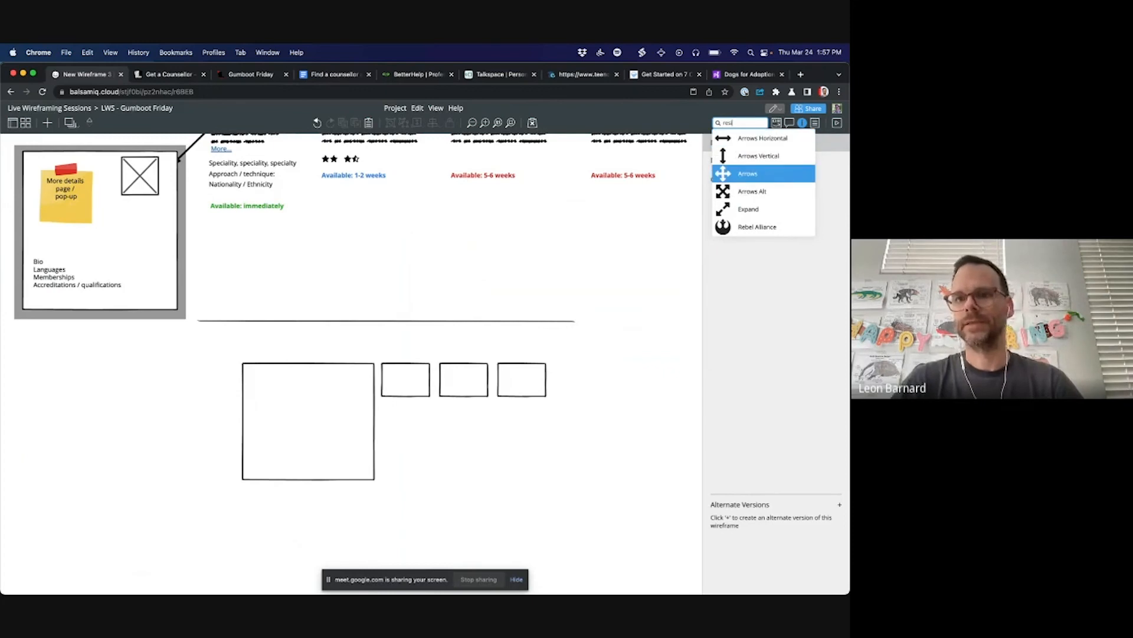
pyautogui.press('Return')
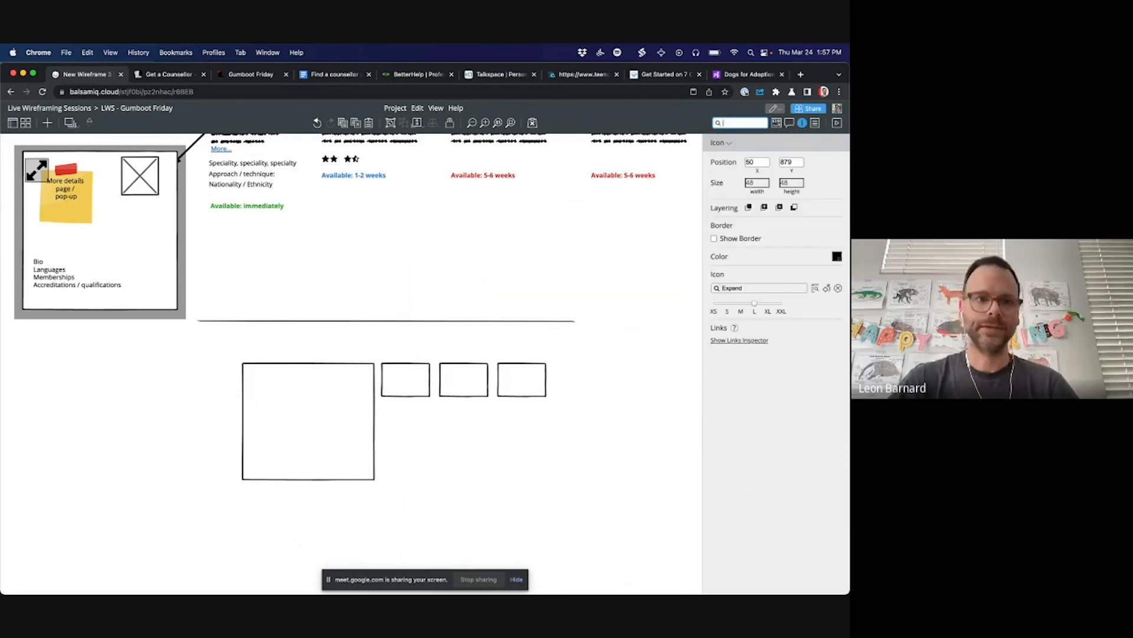
pyautogui.moveTo(41, 174); pyautogui.dragTo(362, 469)
pyautogui.click(715, 238)
pyautogui.click(419, 473)
# Step: Reduce the Expand icon to size M and tuck it into the big box's lower-right corner
pyautogui.click(359, 466)
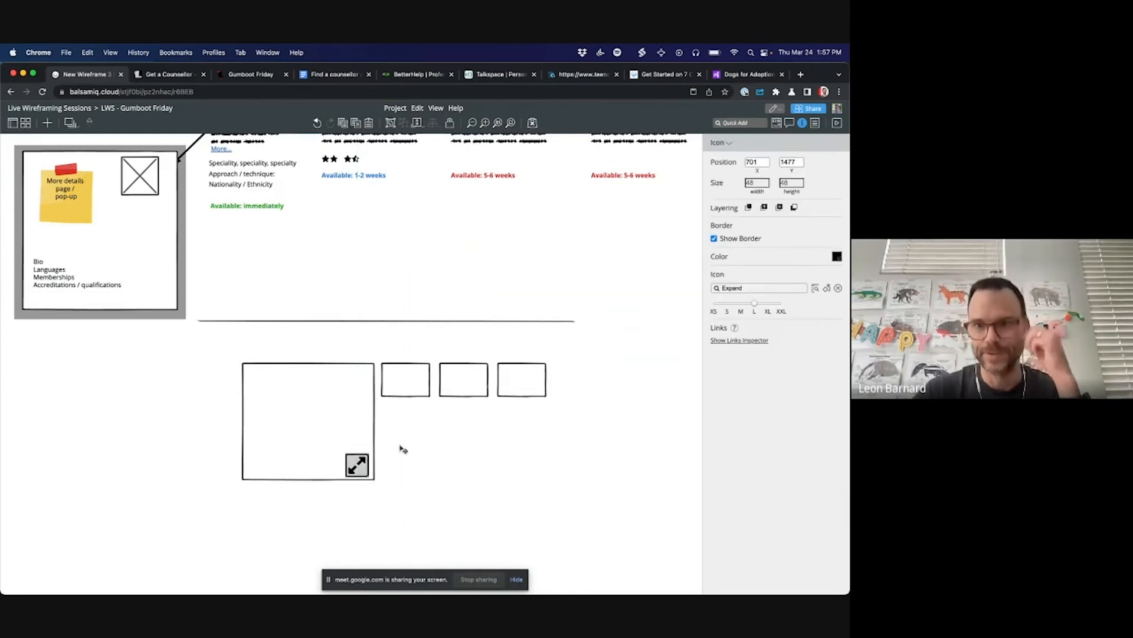
pyautogui.click(741, 311)
pyautogui.moveTo(357, 462); pyautogui.dragTo(366, 468)
pyautogui.click(400, 474)
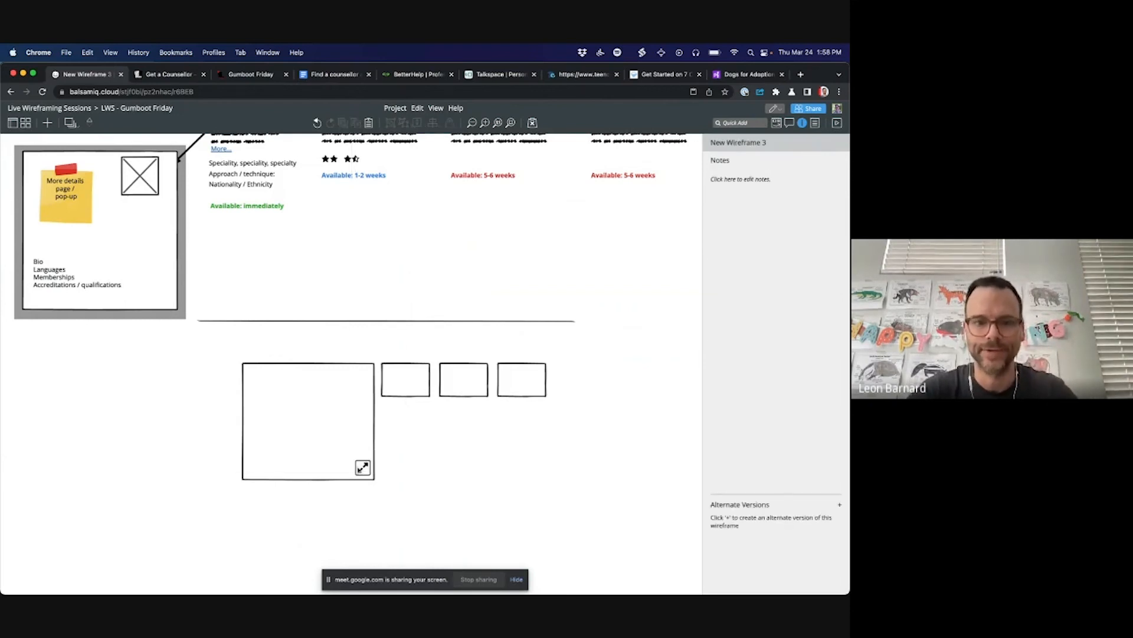
# Step: Copy the bordered Expand icon into the lower-right corner of each of the three small boxes
pyautogui.click(367, 470)
pyautogui.moveTo(364, 469); pyautogui.dragTo(423, 390)
pyautogui.moveTo(365, 469); pyautogui.dragTo(544, 394)
pyautogui.click(483, 446)
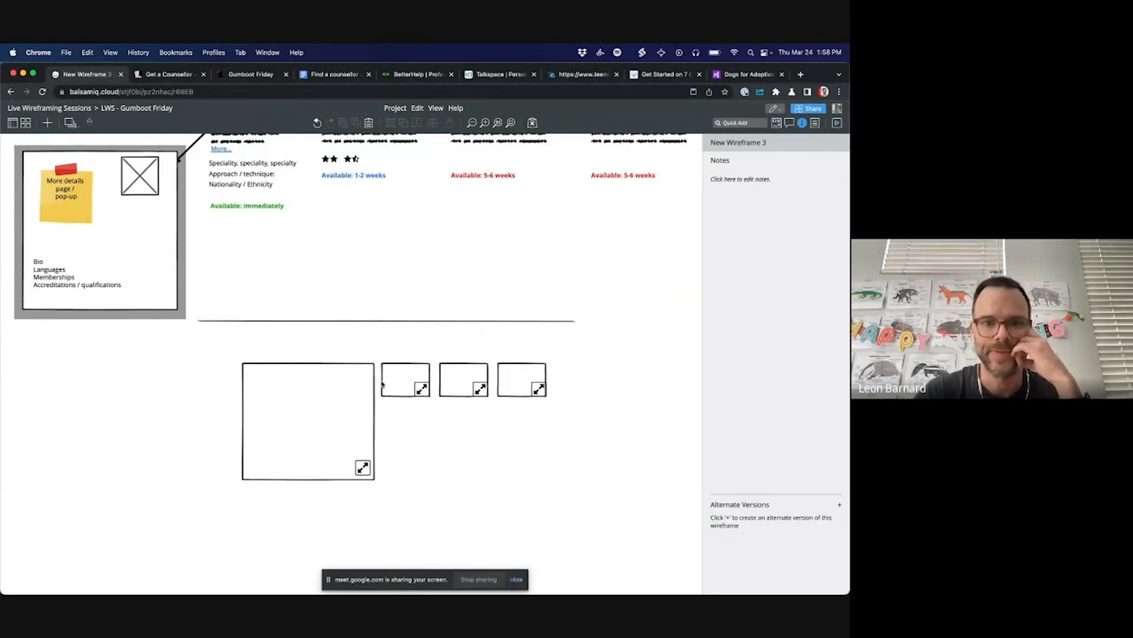
pyautogui.click(405, 377)
pyautogui.click(309, 395)
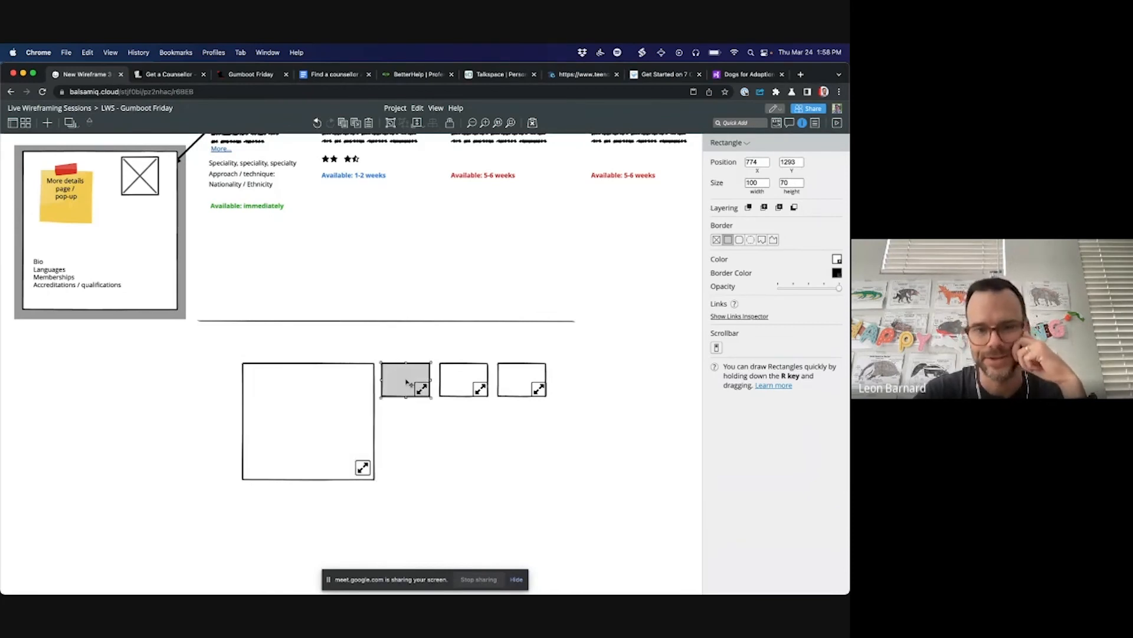
pyautogui.click(384, 408)
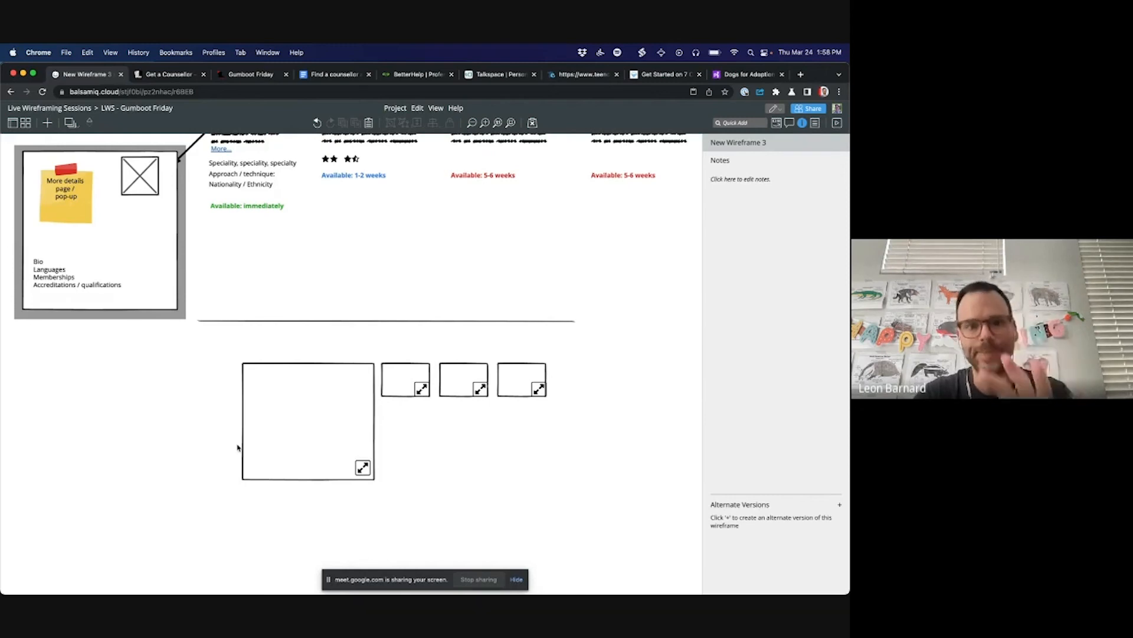
pyautogui.scroll(3, 275, 449)
pyautogui.scroll(-3, 276, 449)
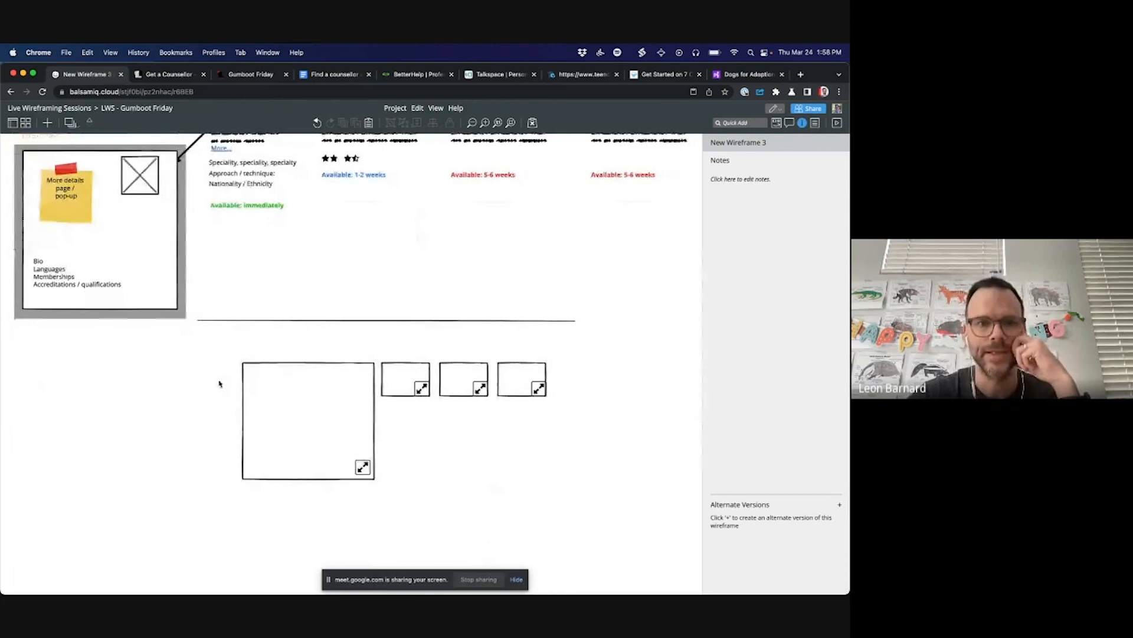
pyautogui.scroll(-2, 188, 424)
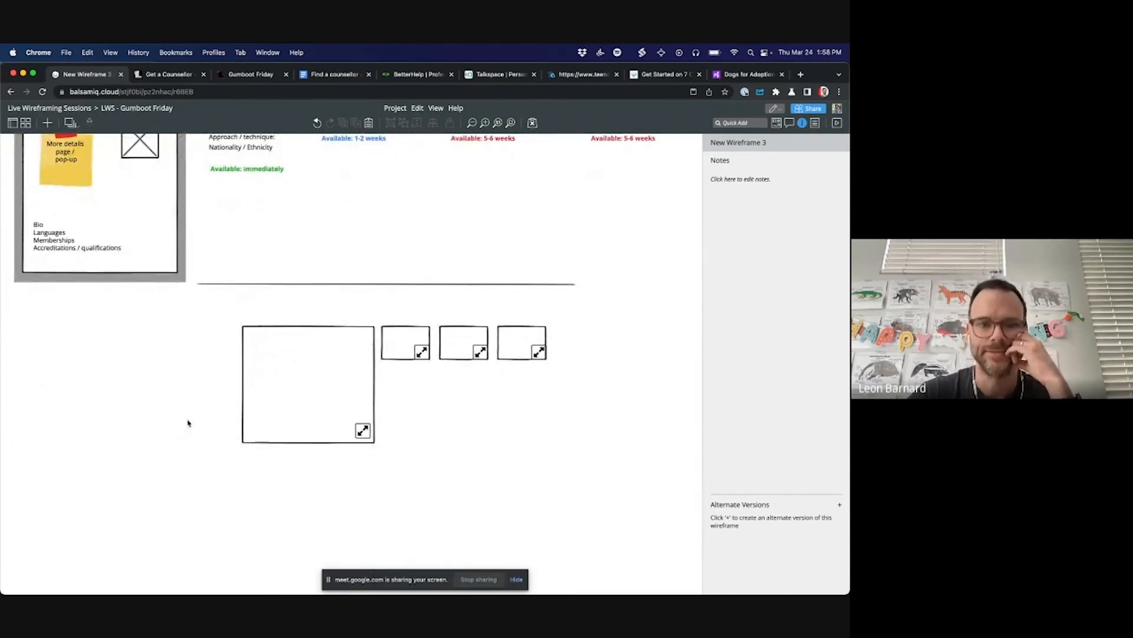
# Step: Close the gaps between the rating stars on the second counsellor card so they form one evenly spaced row
pyautogui.scroll(10, 188, 423)
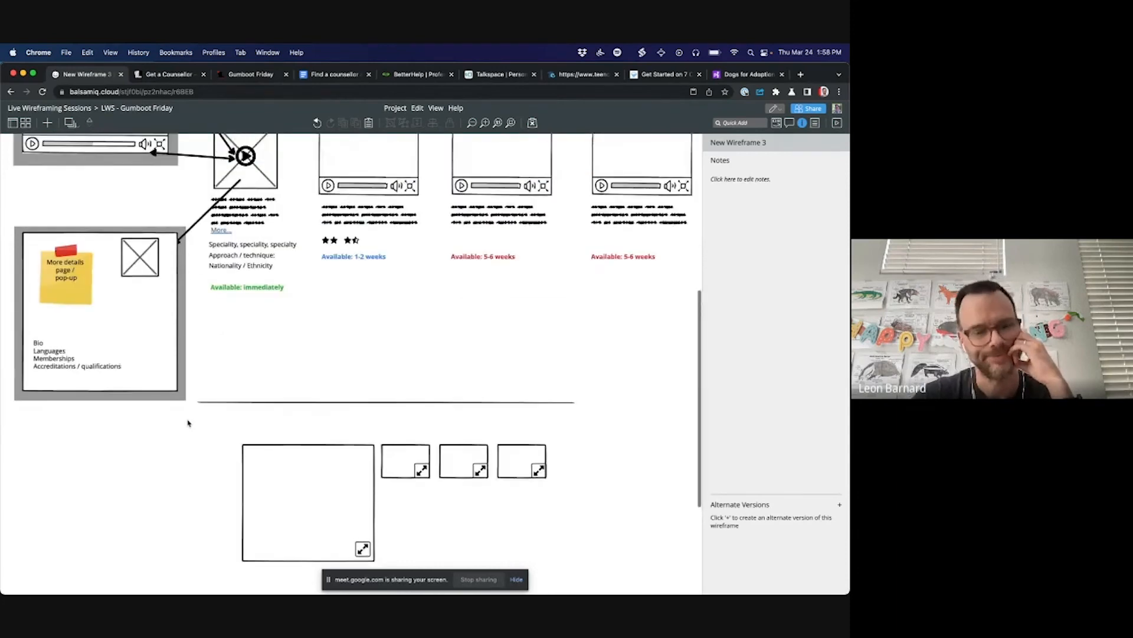
pyautogui.scroll(-3, 188, 424)
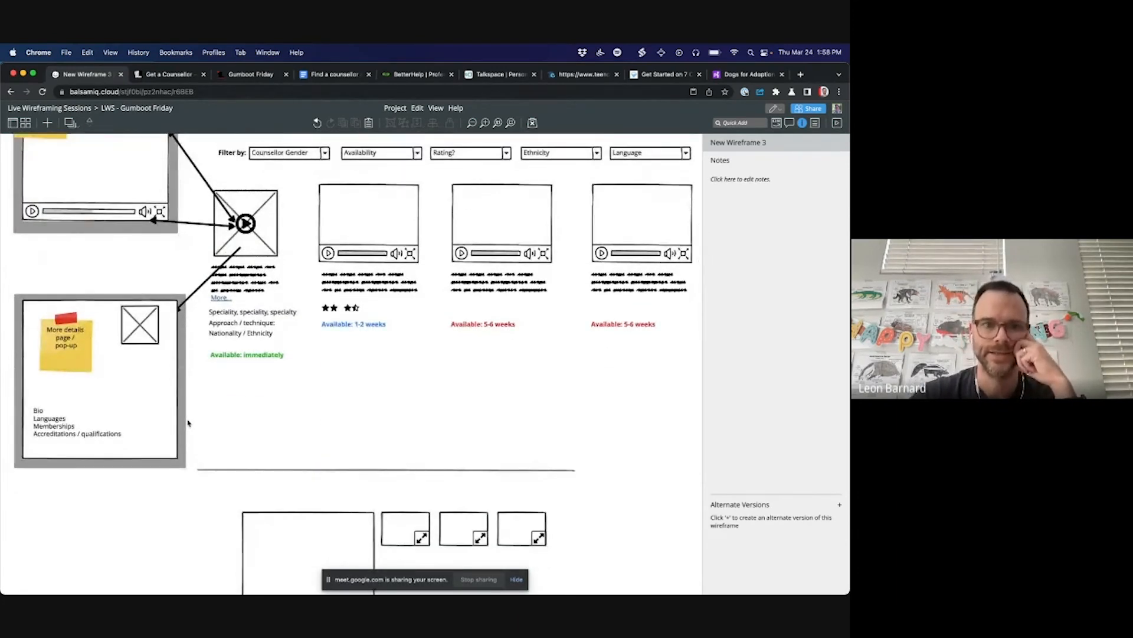
pyautogui.scroll(-1, 188, 423)
pyautogui.click(335, 291)
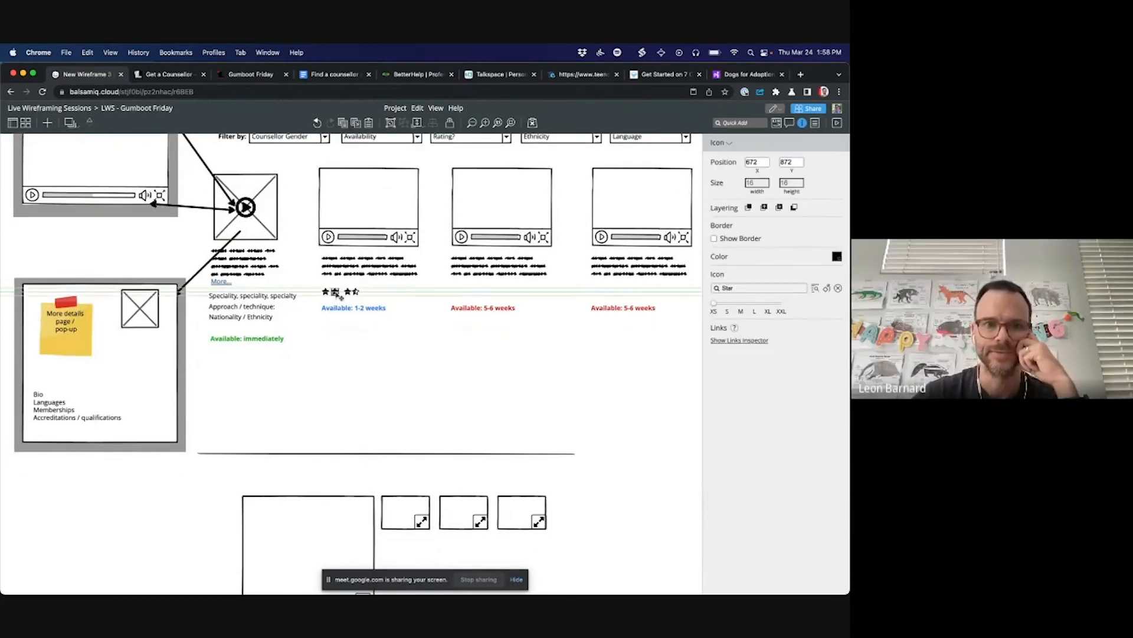
pyautogui.click(358, 292)
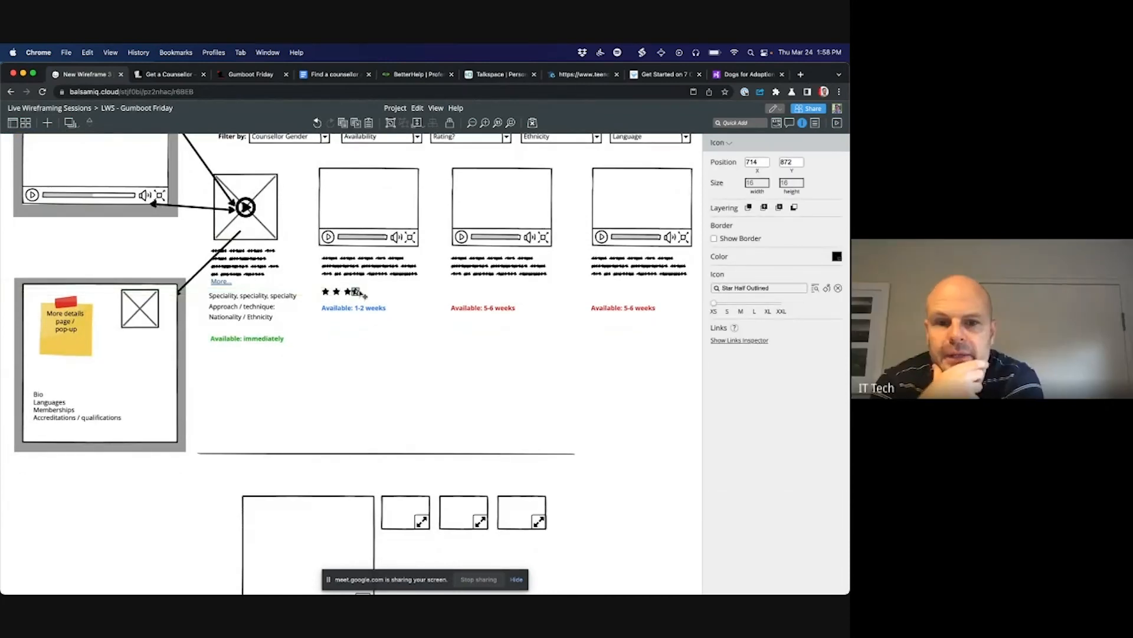
pyautogui.click(131, 508)
pyautogui.scroll(-5, 131, 507)
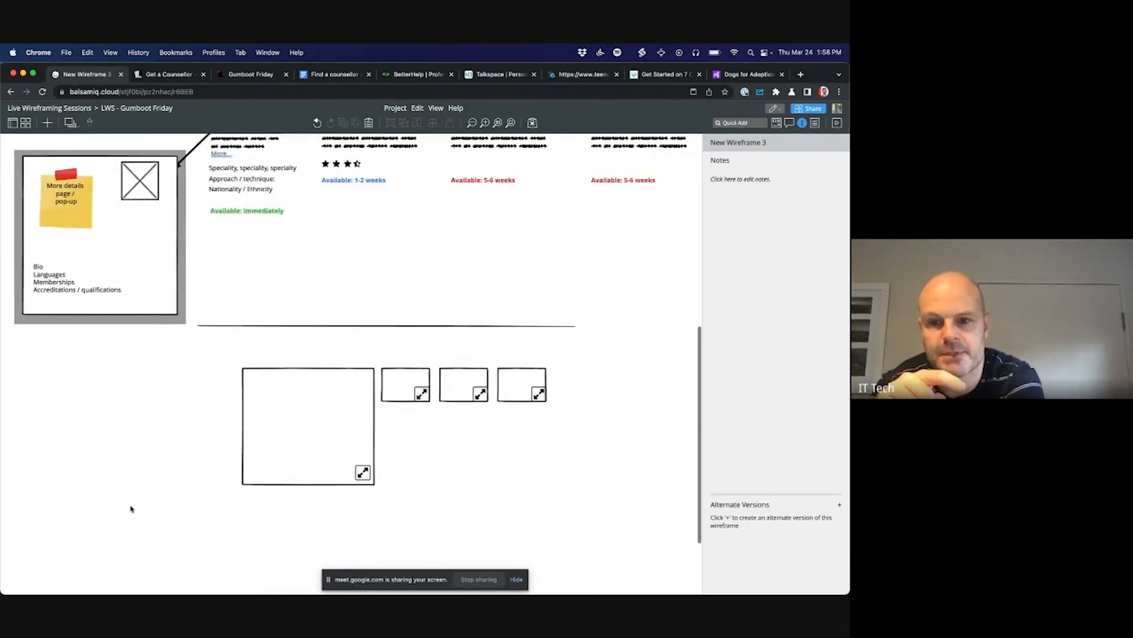
pyautogui.scroll(4, 131, 508)
pyautogui.scroll(-5, 131, 508)
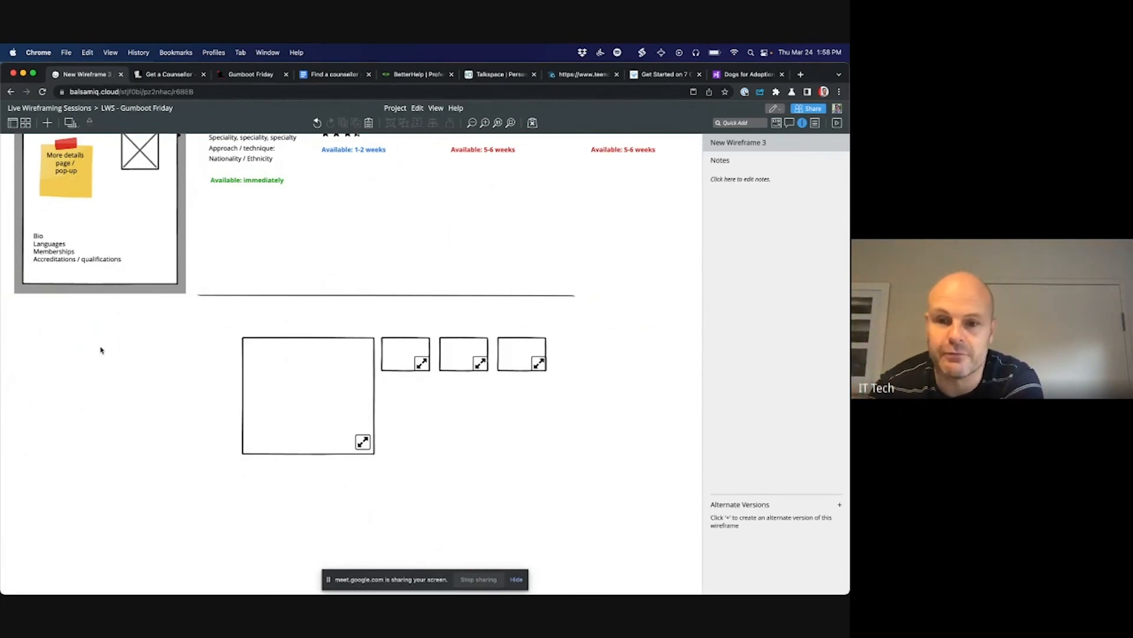
pyautogui.scroll(2, 101, 350)
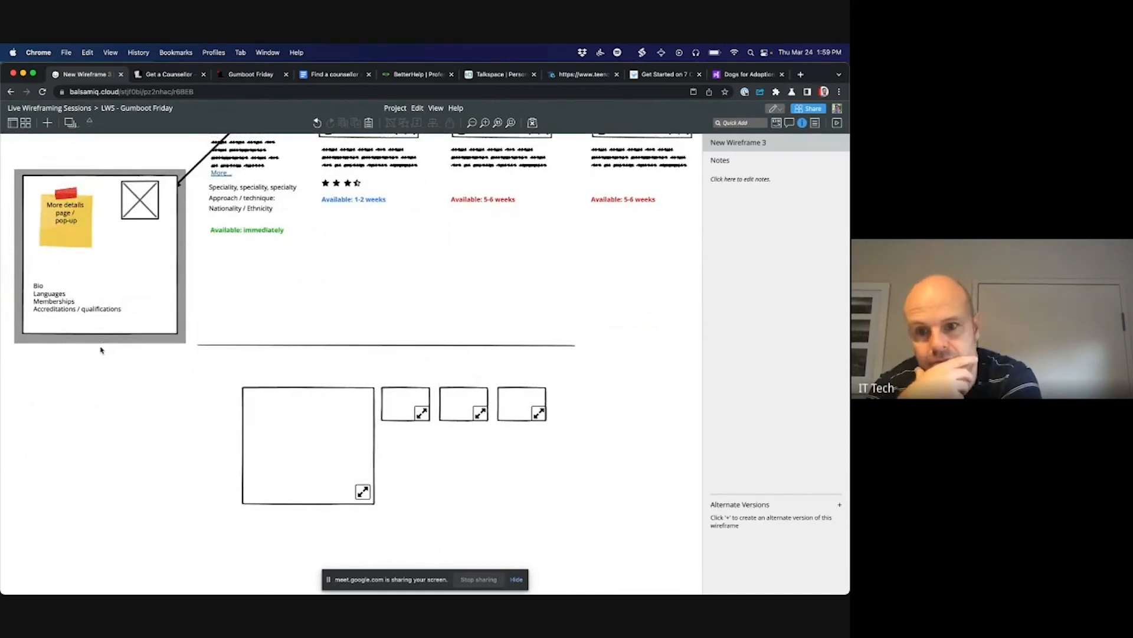
pyautogui.scroll(5, 118, 366)
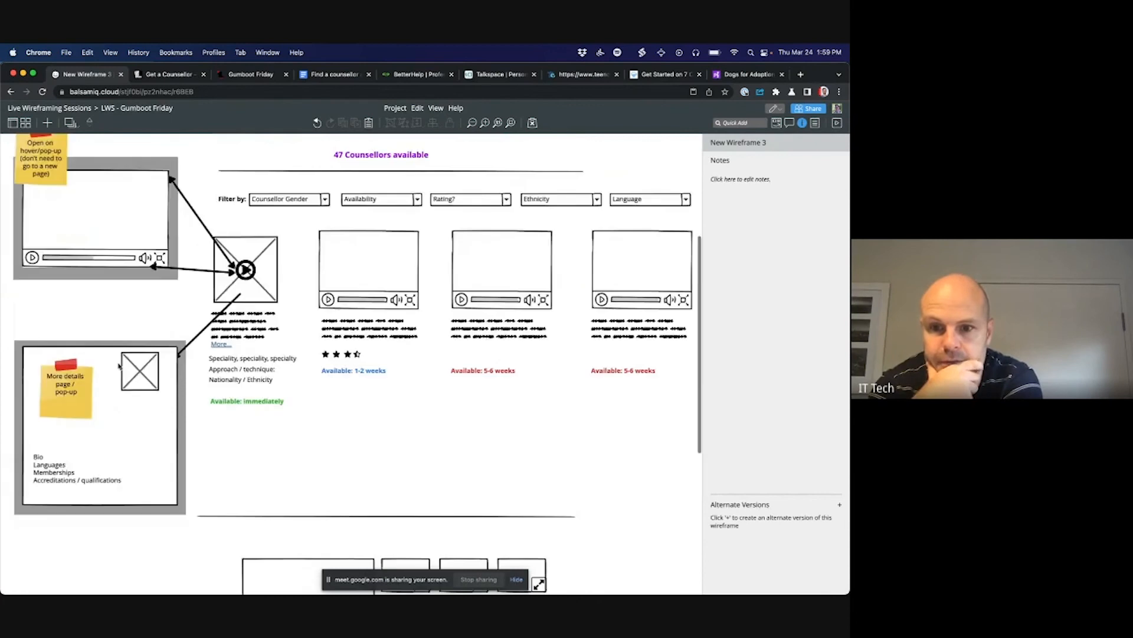
pyautogui.scroll(-3, 118, 366)
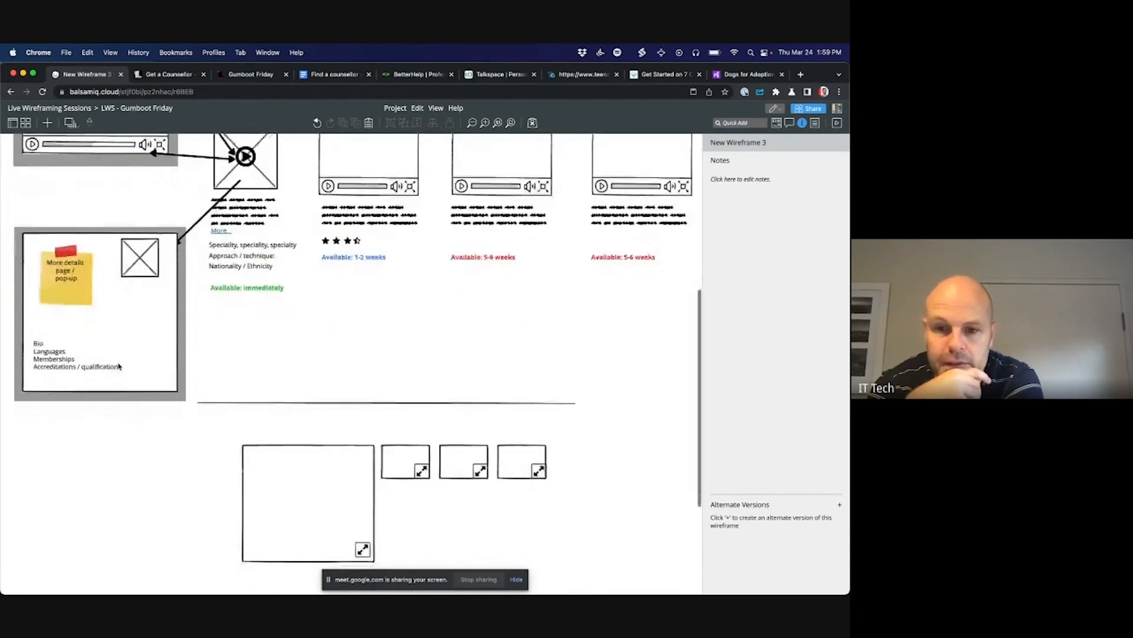
pyautogui.scroll(7, 118, 366)
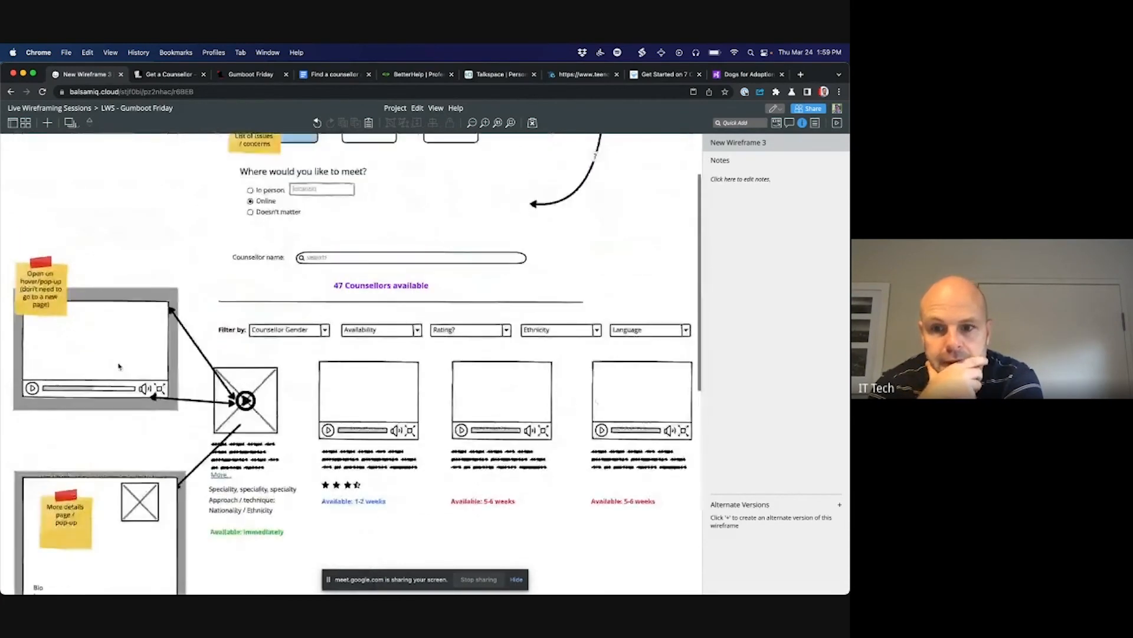
# Step: Add a button labelled "Contact" below the second card's availability line and widen it to 166
pyautogui.write('/but')
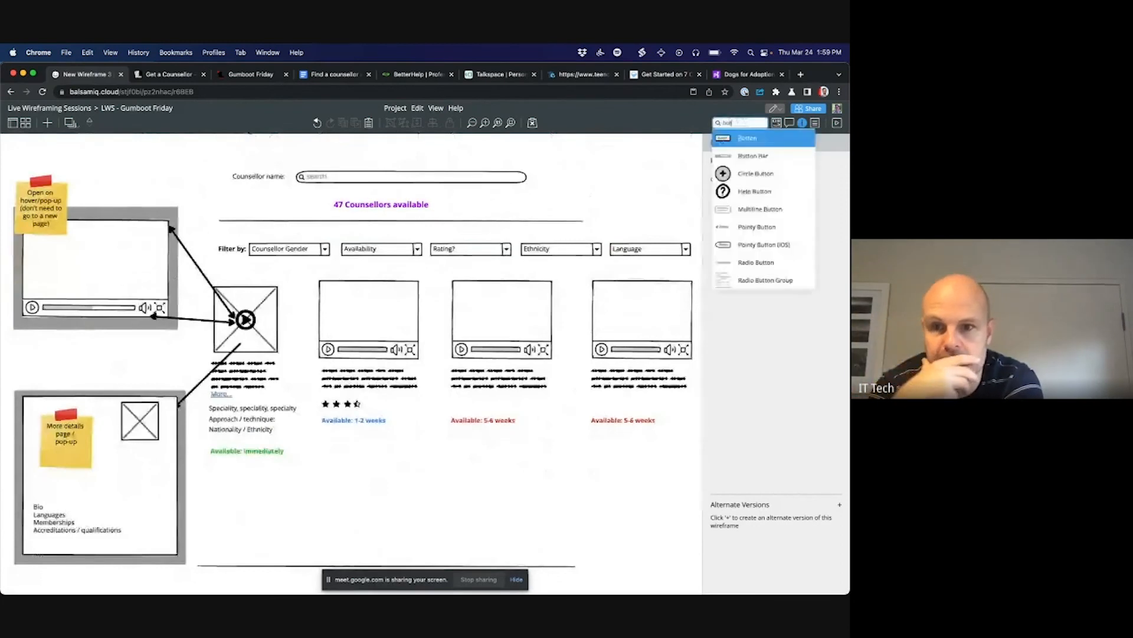
pyautogui.press('Return')
pyautogui.write('c')
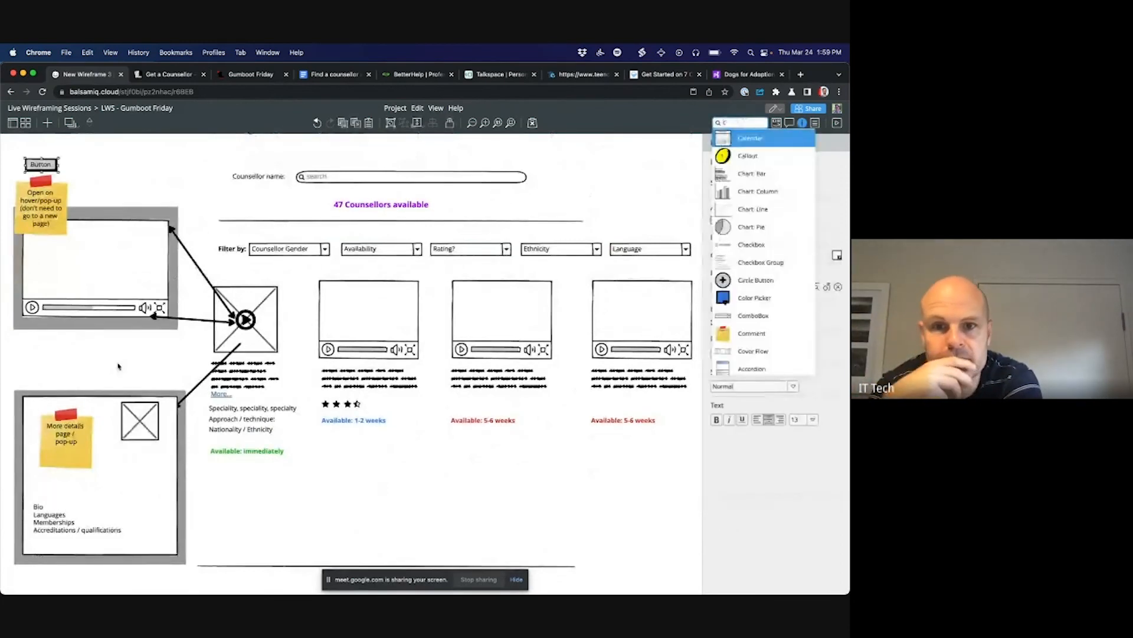
pyautogui.click(132, 165)
pyautogui.doubleClick(49, 164)
pyautogui.write('Co')
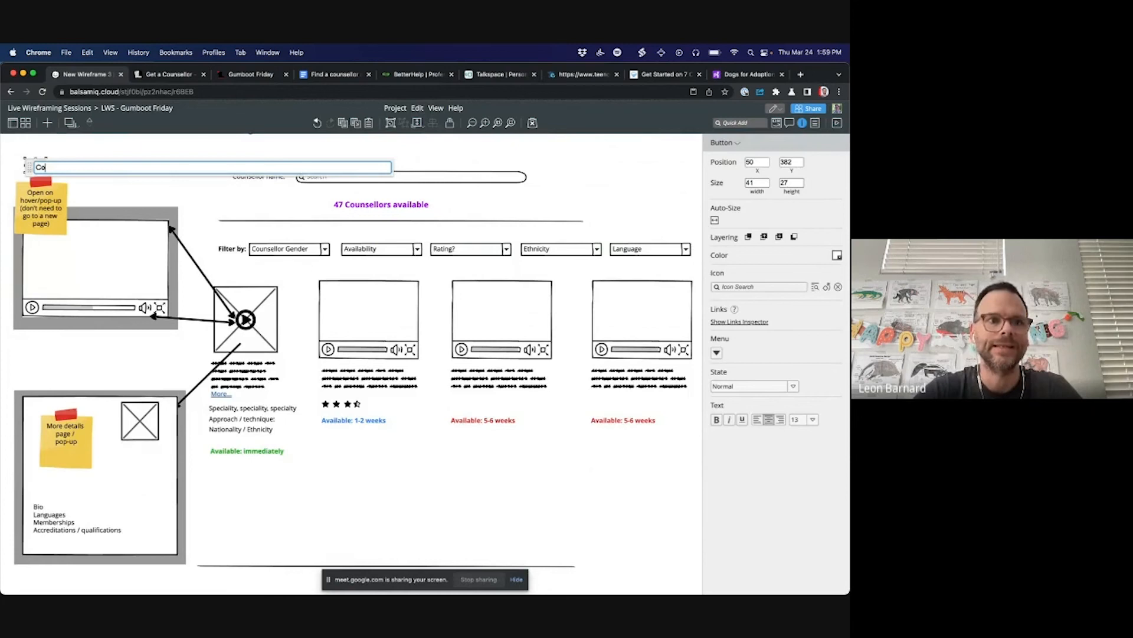
pyautogui.write('ntact')
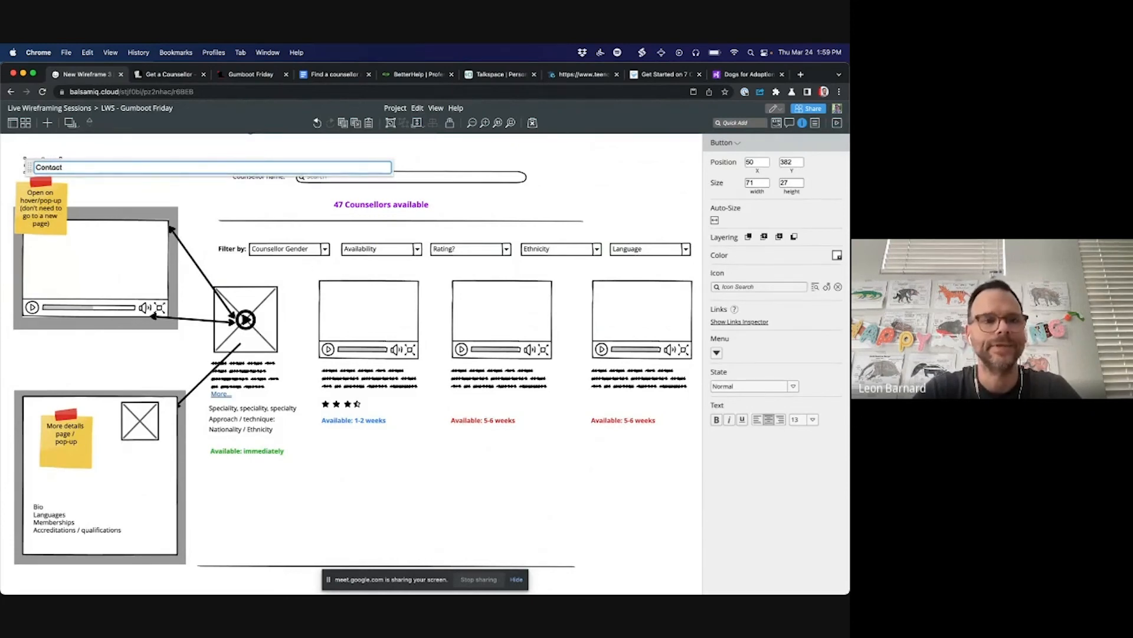
pyautogui.press('Return')
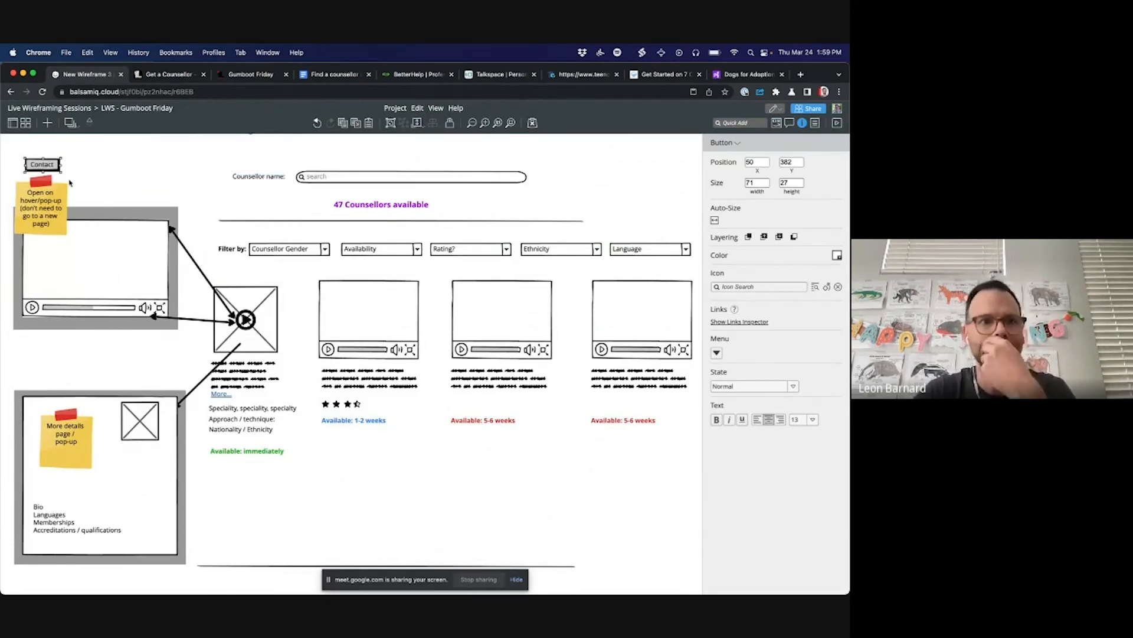
pyautogui.moveTo(59, 172); pyautogui.dragTo(406, 437)
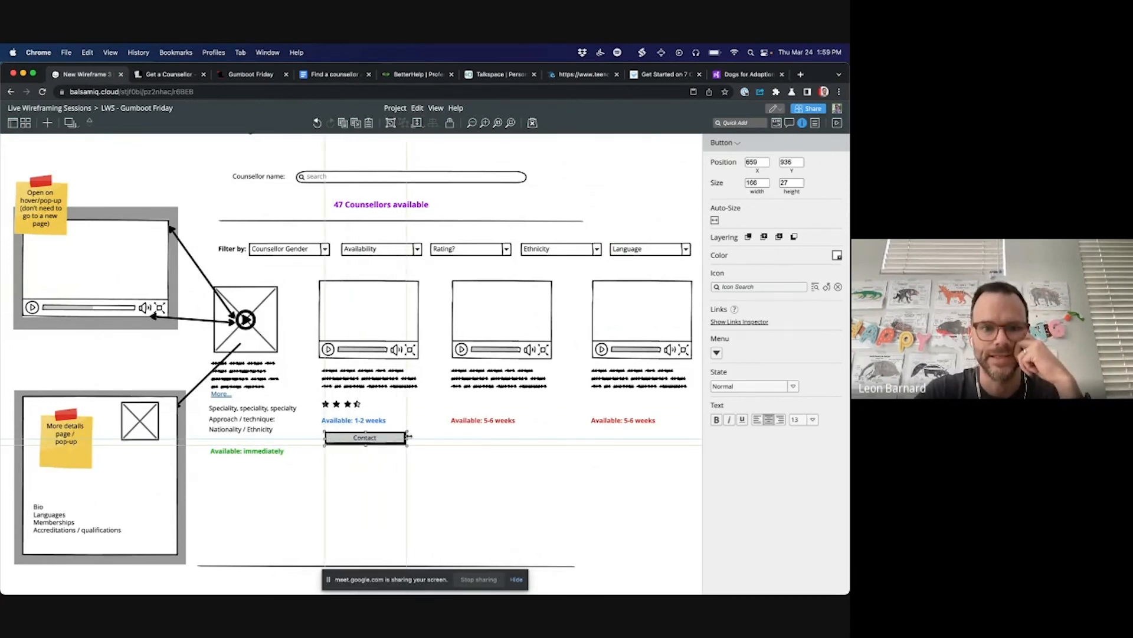
# Step: Relabel the button under the second card as "Connect"
pyautogui.doubleClick(387, 437)
pyautogui.click(386, 439)
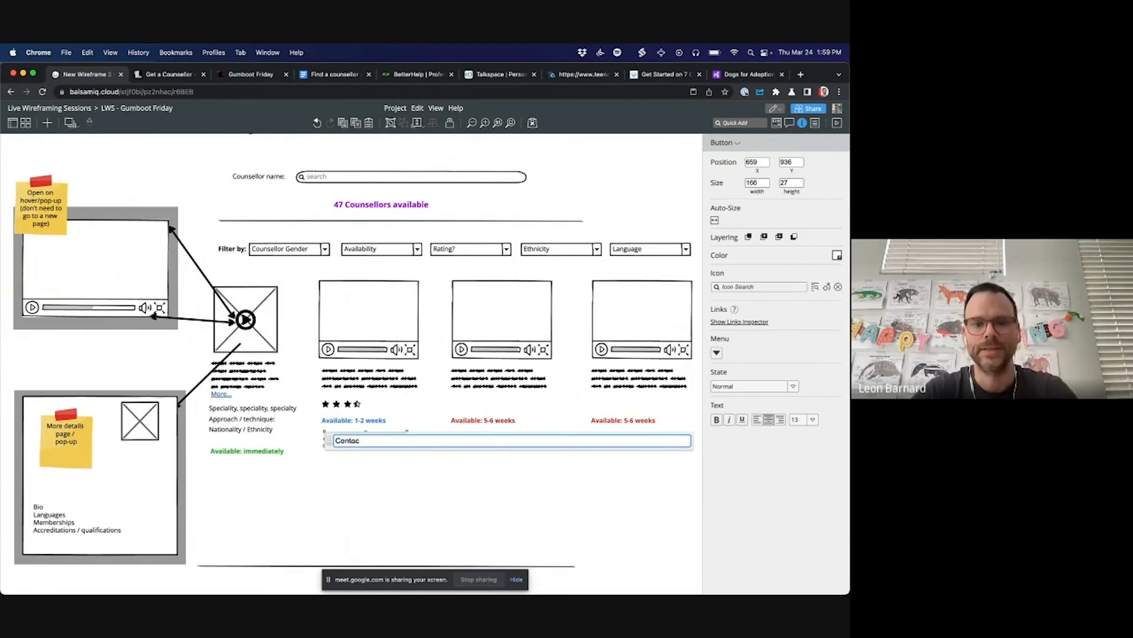
pyautogui.press('BackSpace')
pyautogui.write('nec')
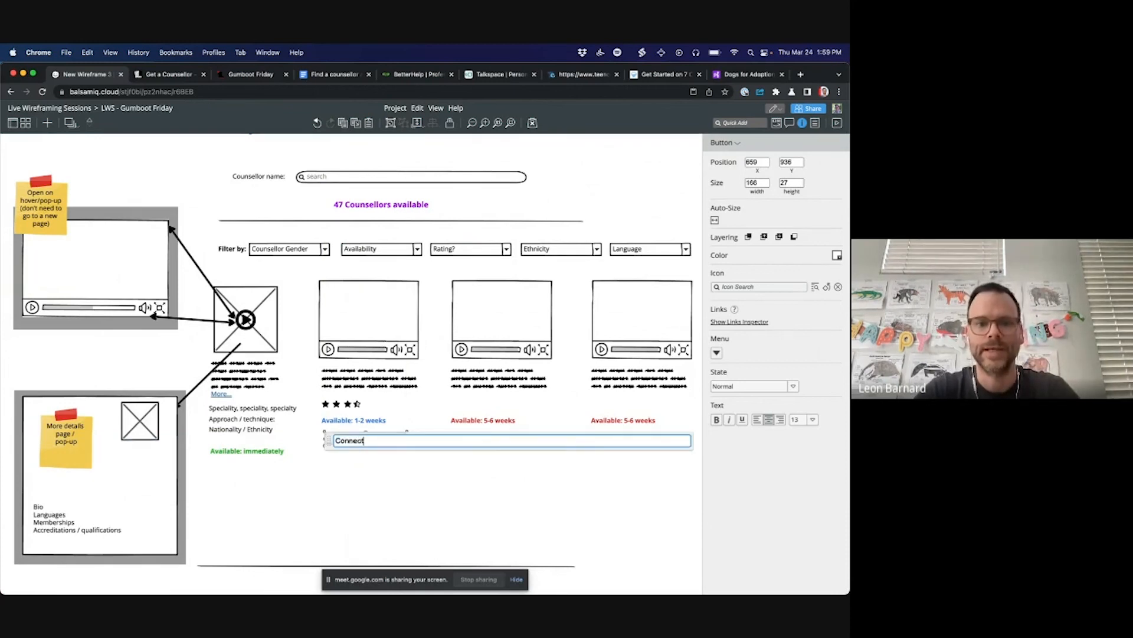
pyautogui.write('t')
pyautogui.press('Return')
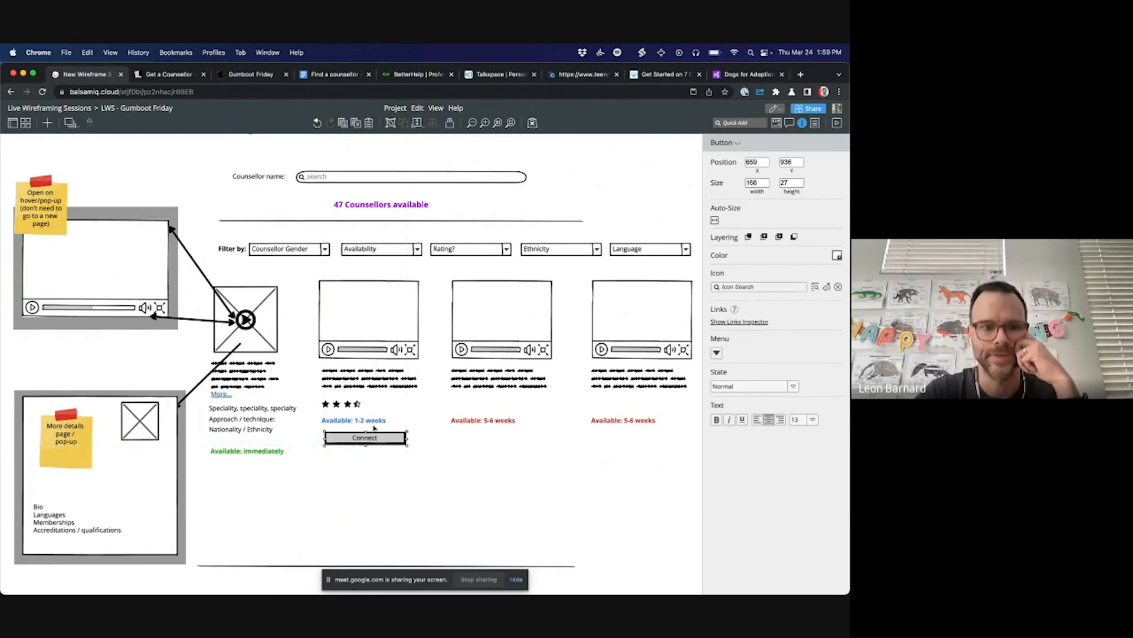
pyautogui.scroll(-3, 374, 428)
pyautogui.scroll(-1, 373, 428)
pyautogui.click(147, 363)
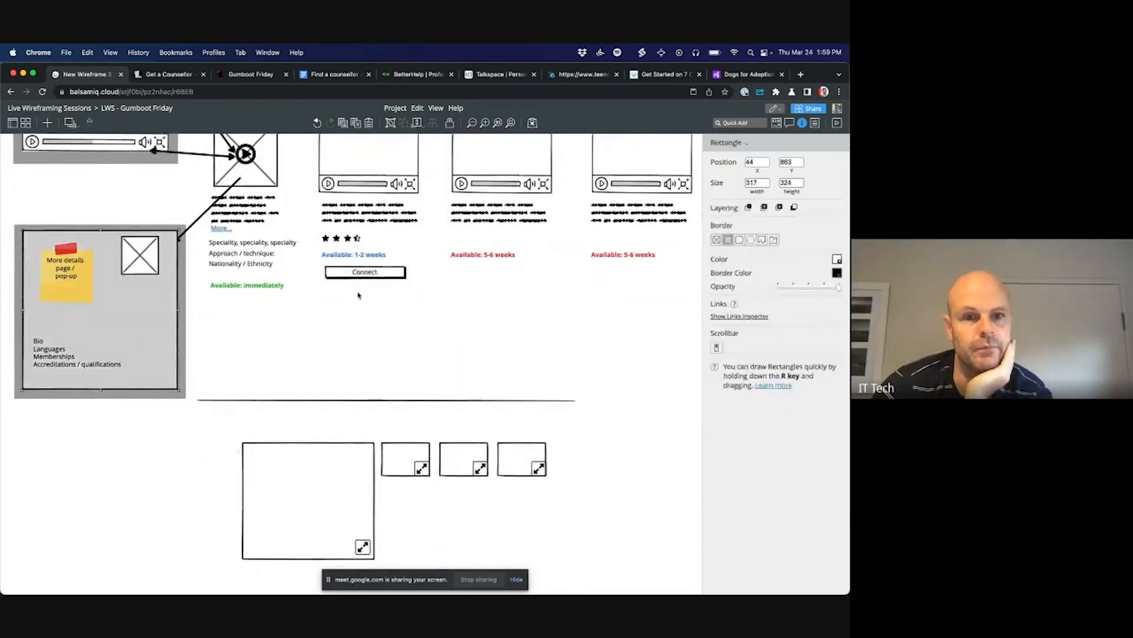
pyautogui.scroll(6, 311, 464)
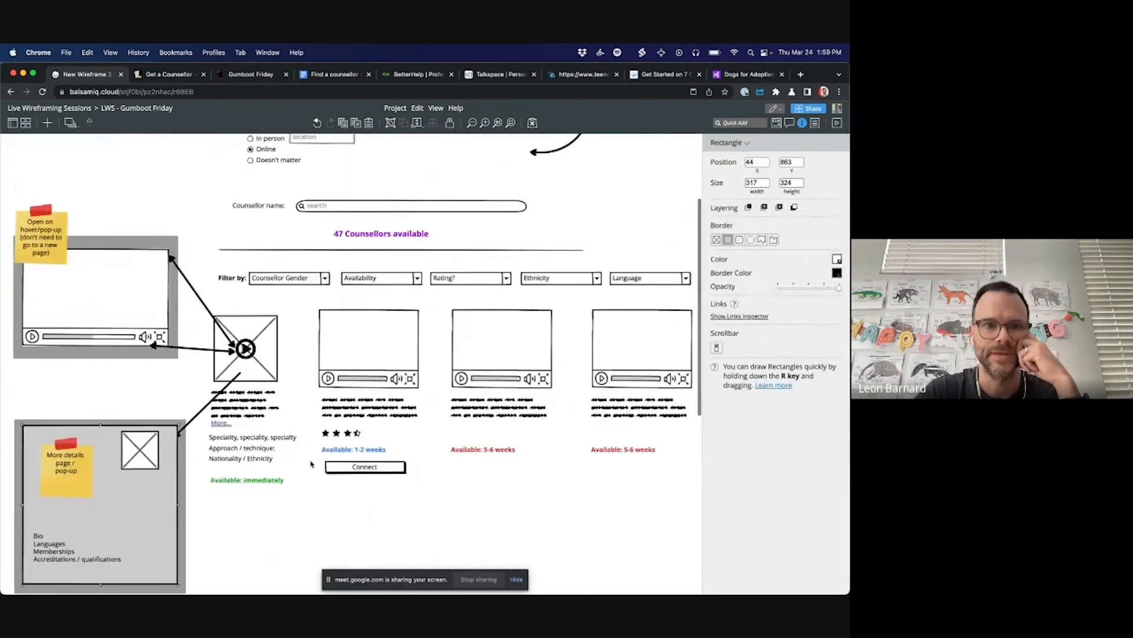
# Step: Duplicate the Connect button under the third and fourth counsellor cards, aligned in the same row
pyautogui.scroll(-5, 309, 270)
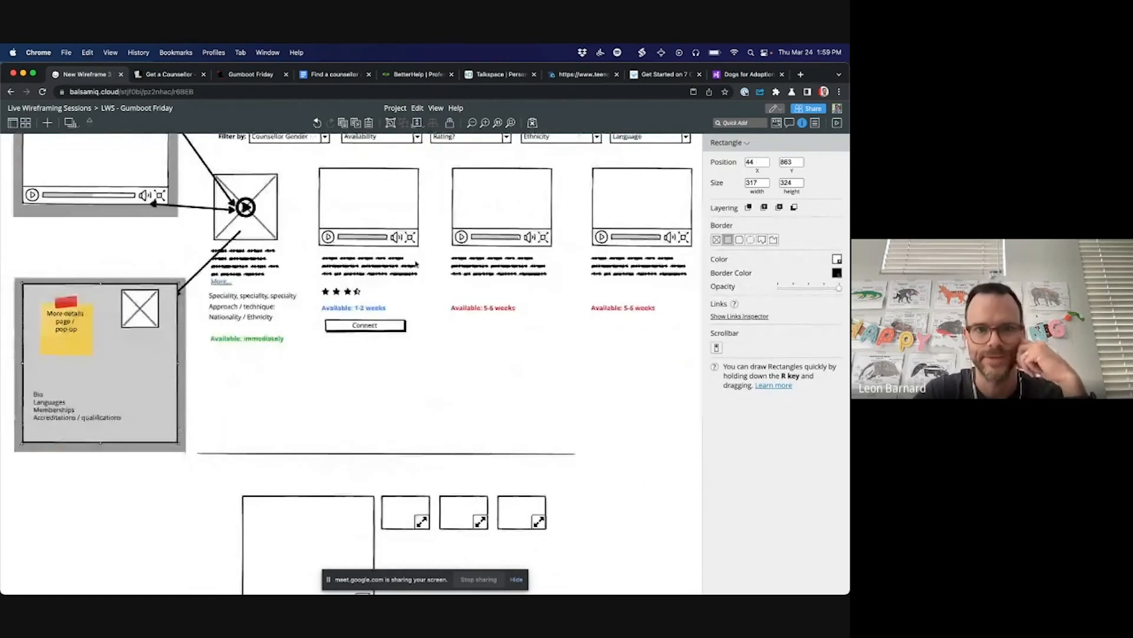
pyautogui.click(381, 332)
pyautogui.moveTo(381, 332); pyautogui.dragTo(516, 333)
pyautogui.press('super+d')
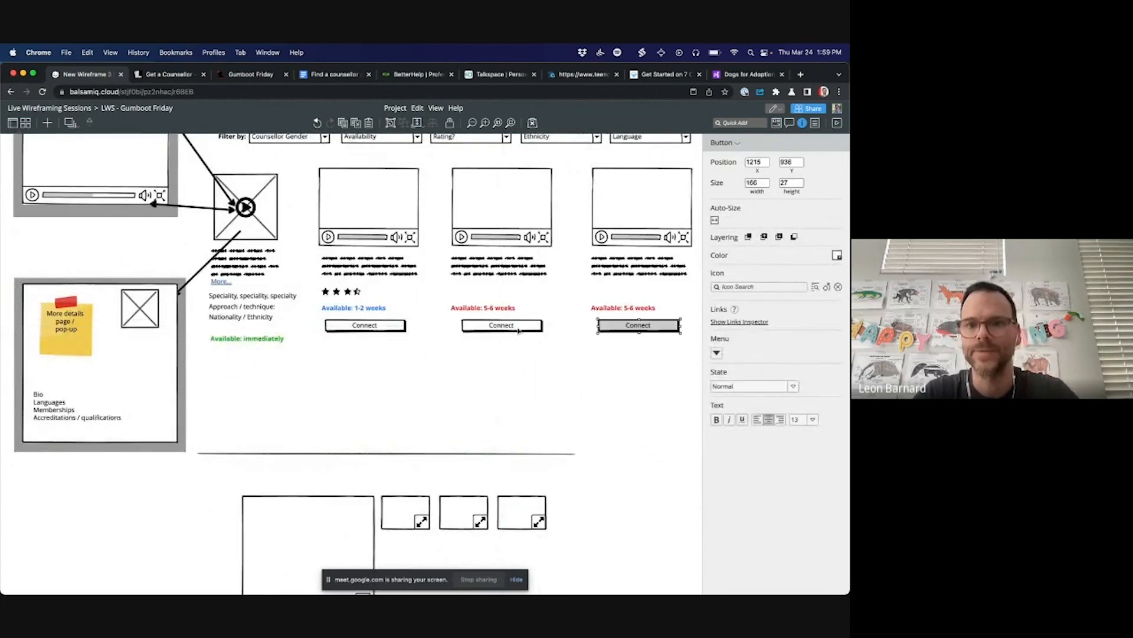
# Step: Set the state of the third and fourth cards' Connect buttons to Disabled
pyautogui.keyDown('shift'); pyautogui.click(529, 330); pyautogui.keyUp('shift')
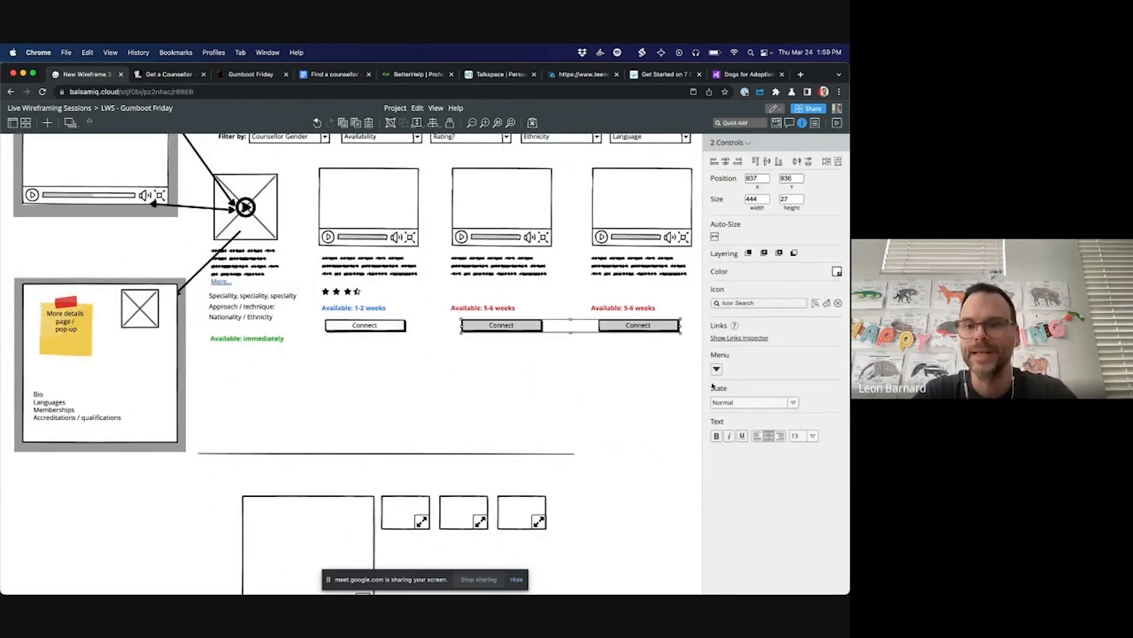
pyautogui.click(721, 402)
pyautogui.click(735, 449)
pyautogui.click(617, 430)
pyautogui.click(507, 229)
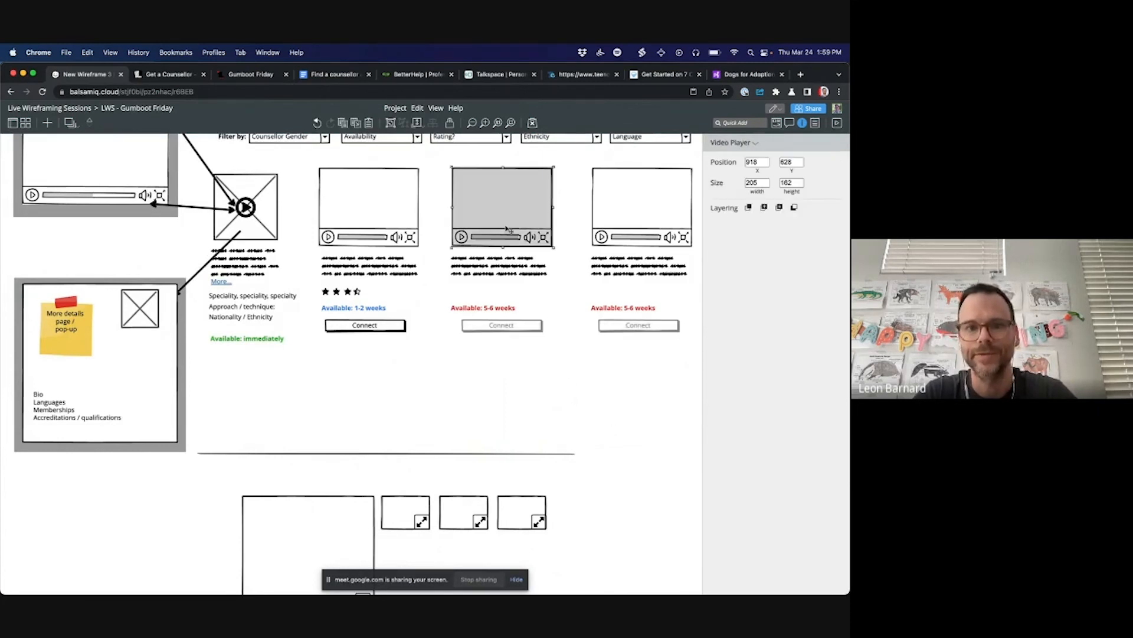
# Step: Set the state of the second card's Connect button to Selected
pyautogui.click(365, 329)
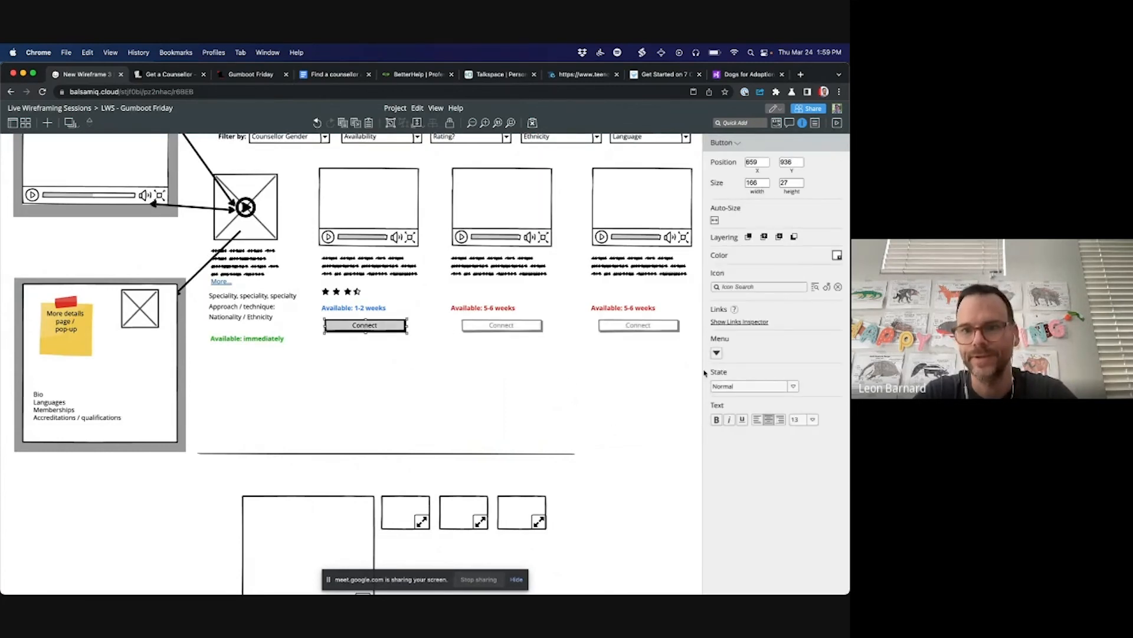
pyautogui.click(748, 387)
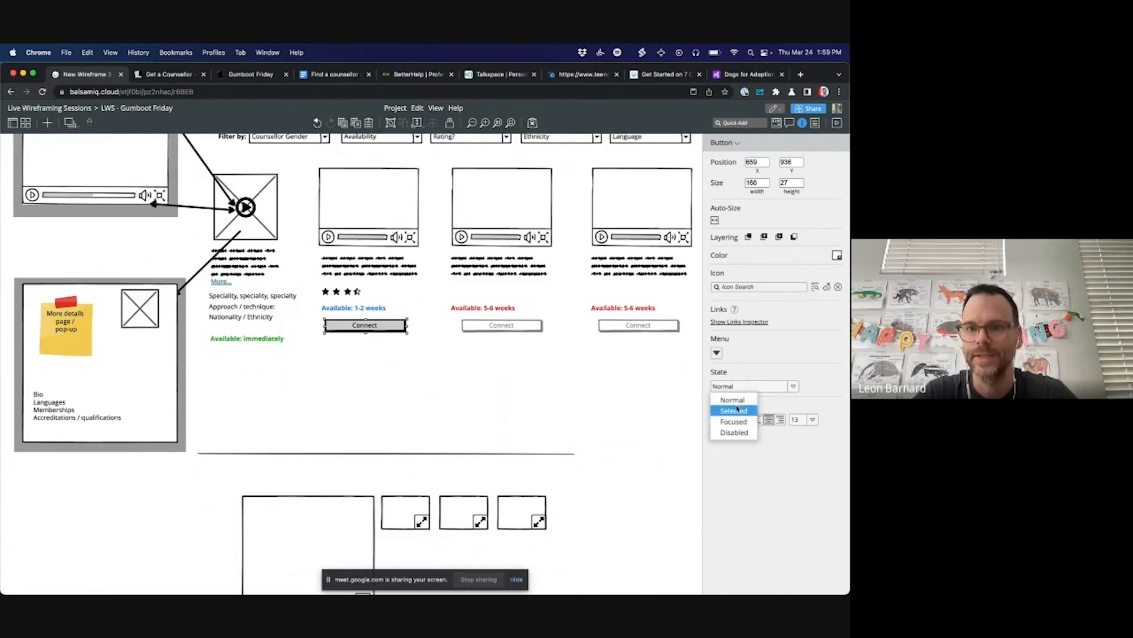
pyautogui.click(735, 412)
pyautogui.click(592, 408)
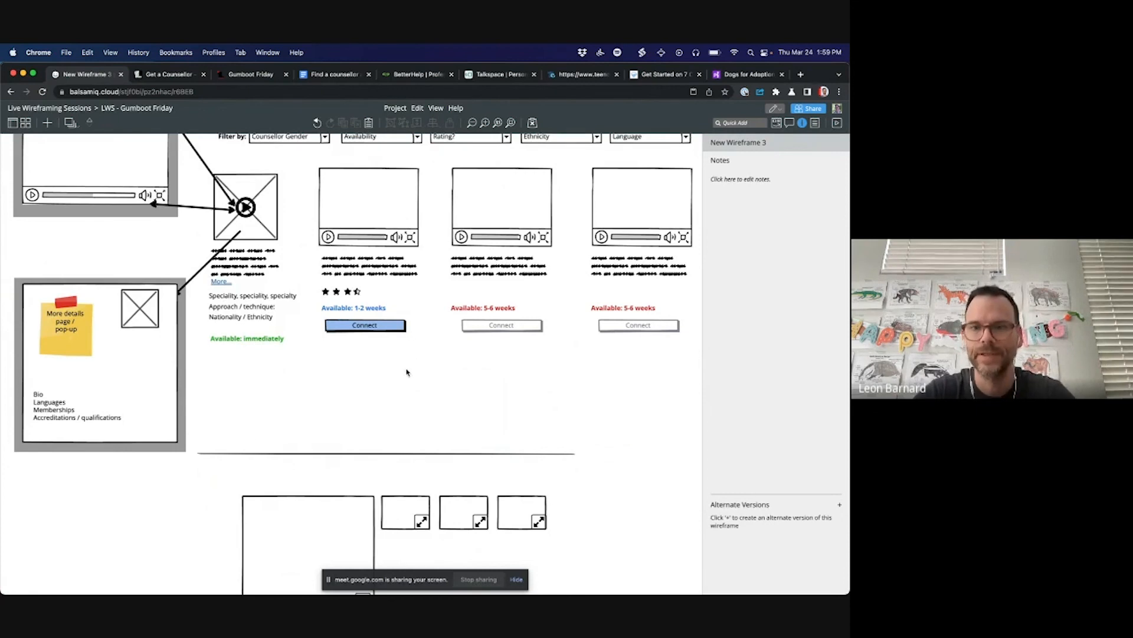
pyautogui.press('/')
pyautogui.write('cur')
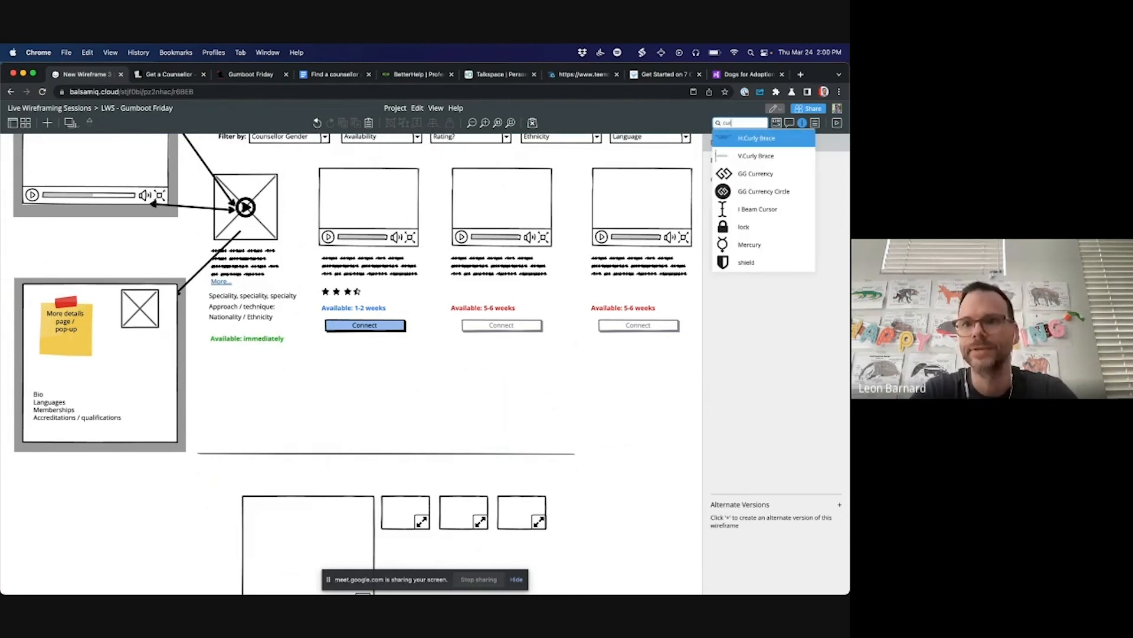
pyautogui.press('BackSpace')
pyautogui.press('BackSpace')
pyautogui.press('BackSpace')
# Step: Add a Mouse Pointer icon and place it over the end of the second card's Connect button
pyautogui.write('poin')
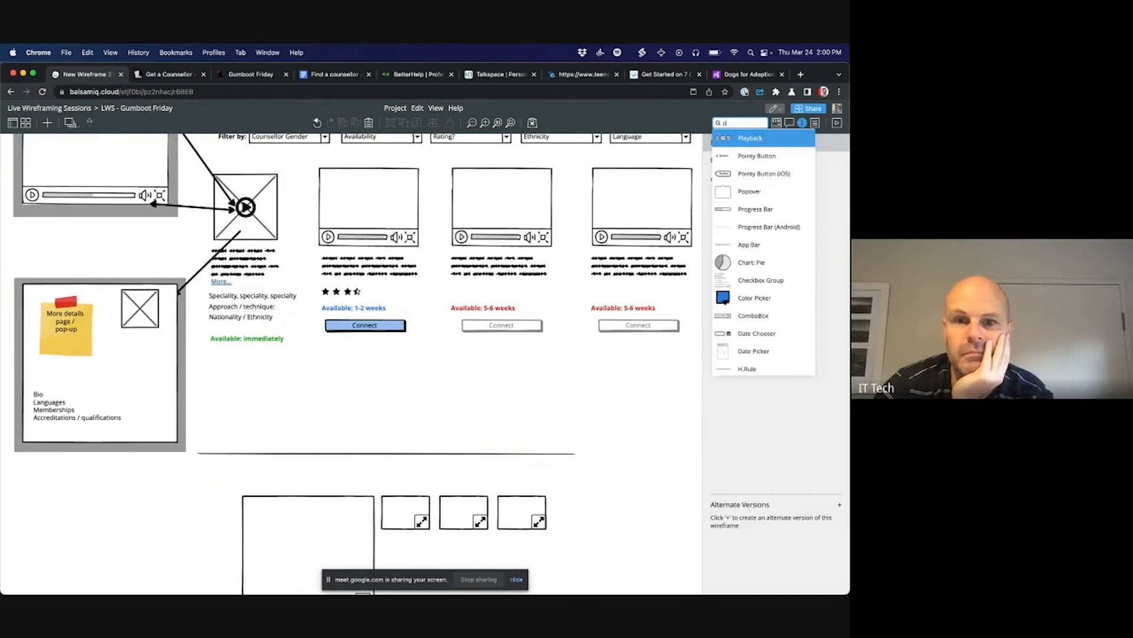
pyautogui.press('Down')
pyautogui.press('Down')
pyautogui.press('Down')
pyautogui.press('Down')
pyautogui.press('Down')
pyautogui.press('Down')
pyautogui.press('Down')
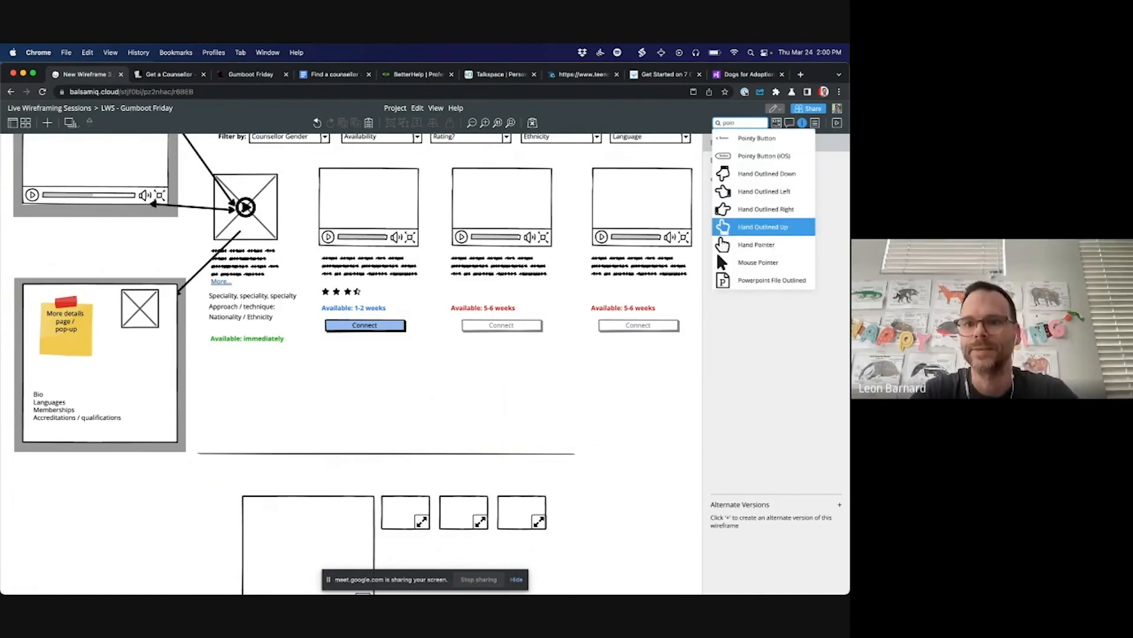
pyautogui.press('Return')
pyautogui.moveTo(27, 154); pyautogui.dragTo(384, 318)
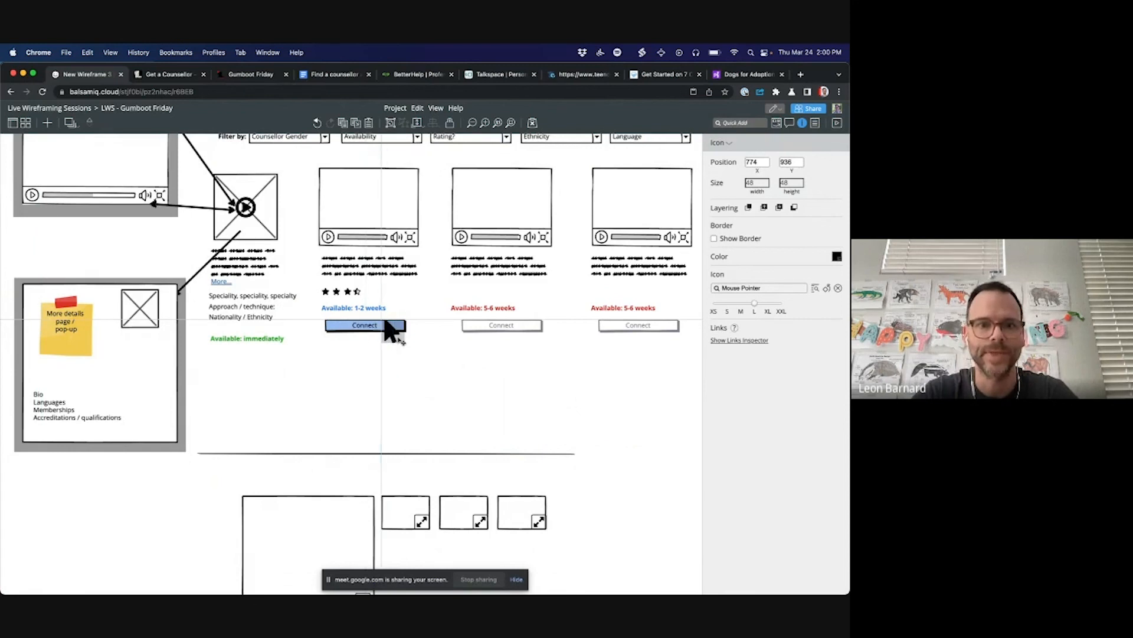
pyautogui.click(348, 365)
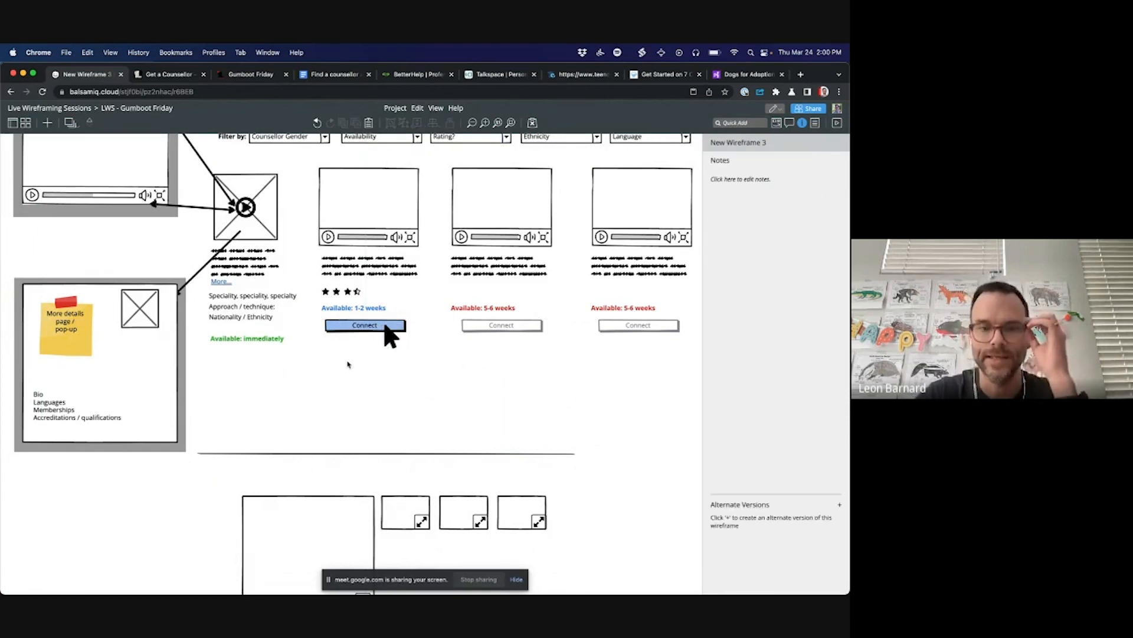
pyautogui.scroll(3, 348, 364)
pyautogui.scroll(-1, 348, 364)
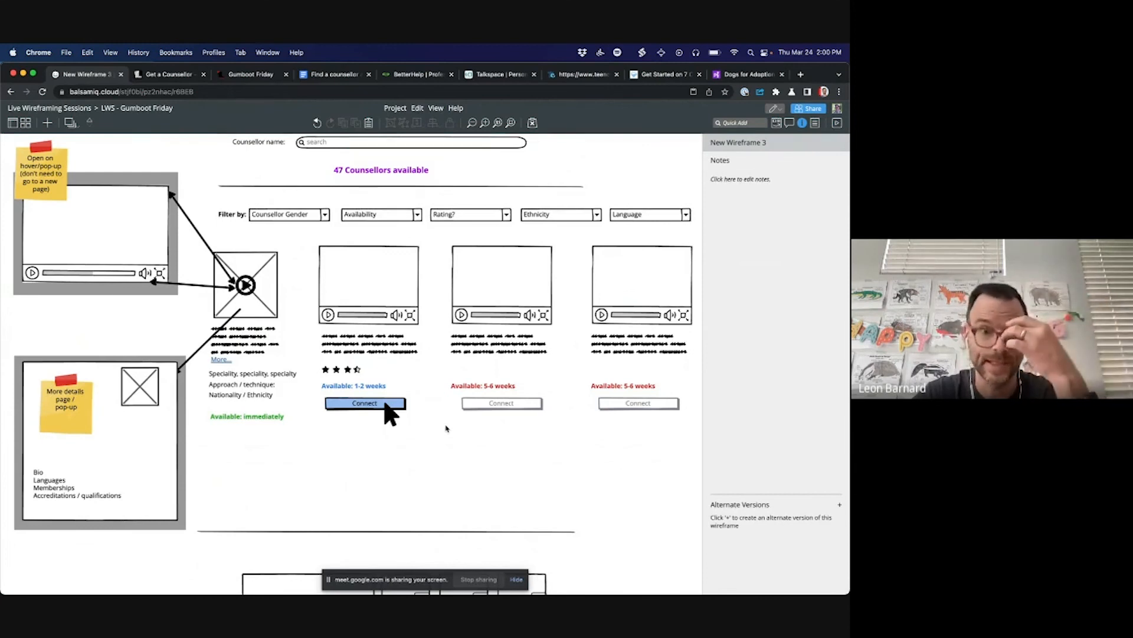
pyautogui.scroll(-2, 422, 342)
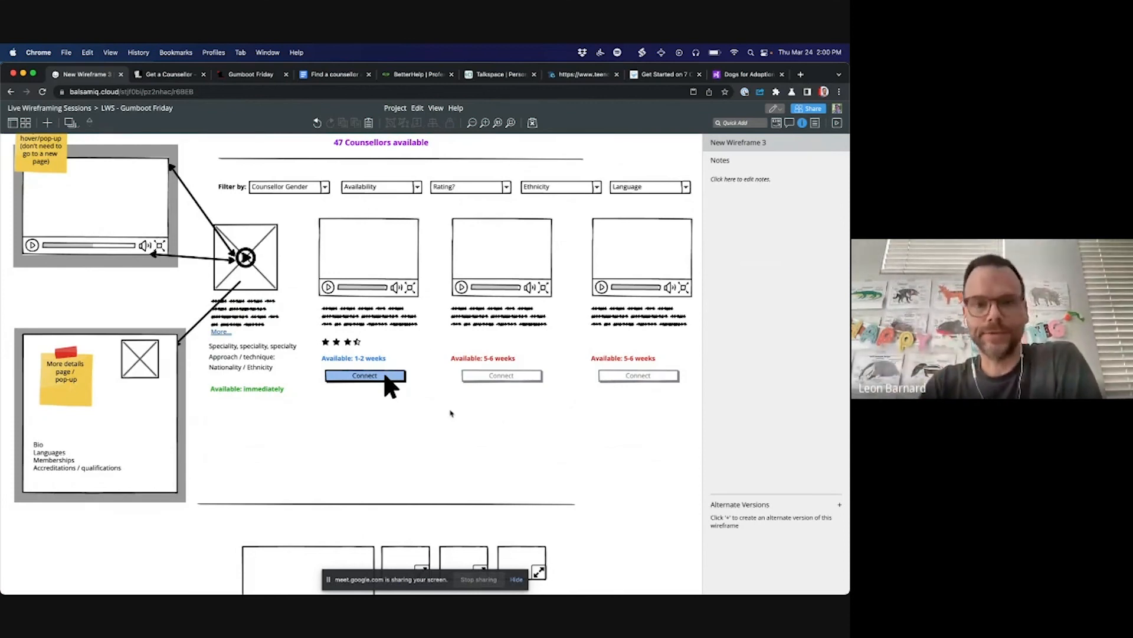
pyautogui.scroll(2, 450, 412)
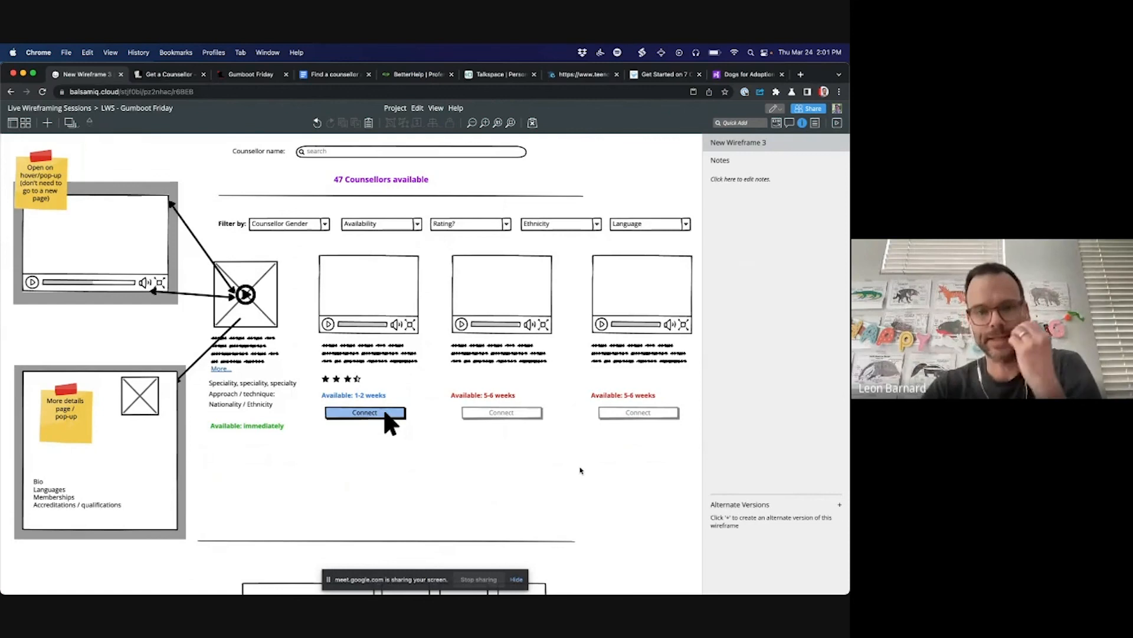
pyautogui.scroll(-1, 581, 470)
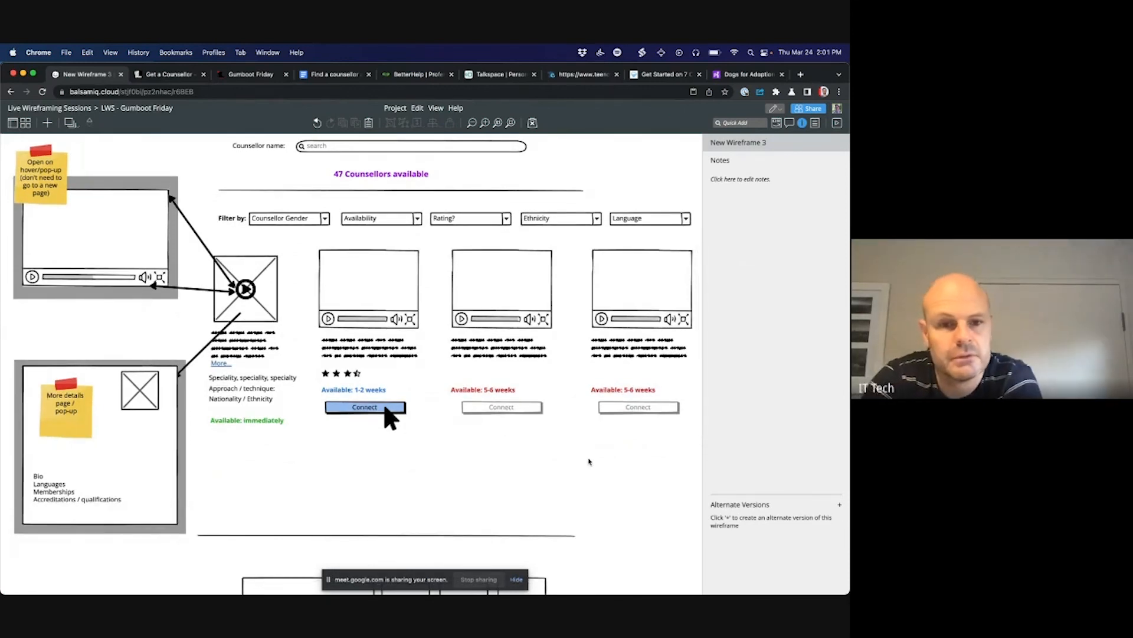
pyautogui.scroll(5, 589, 461)
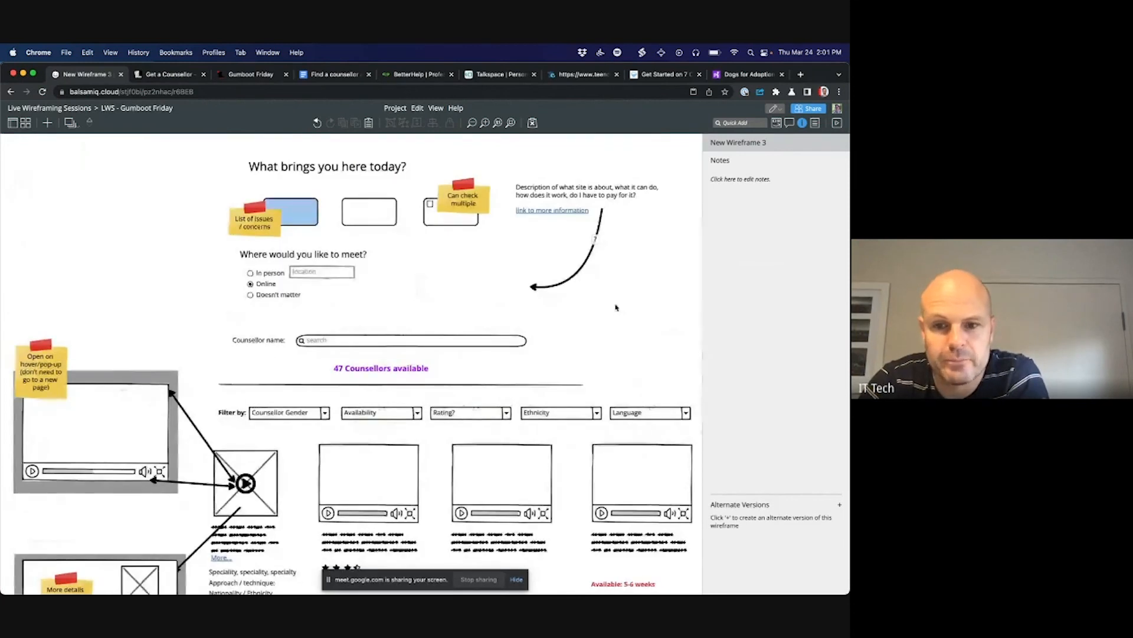